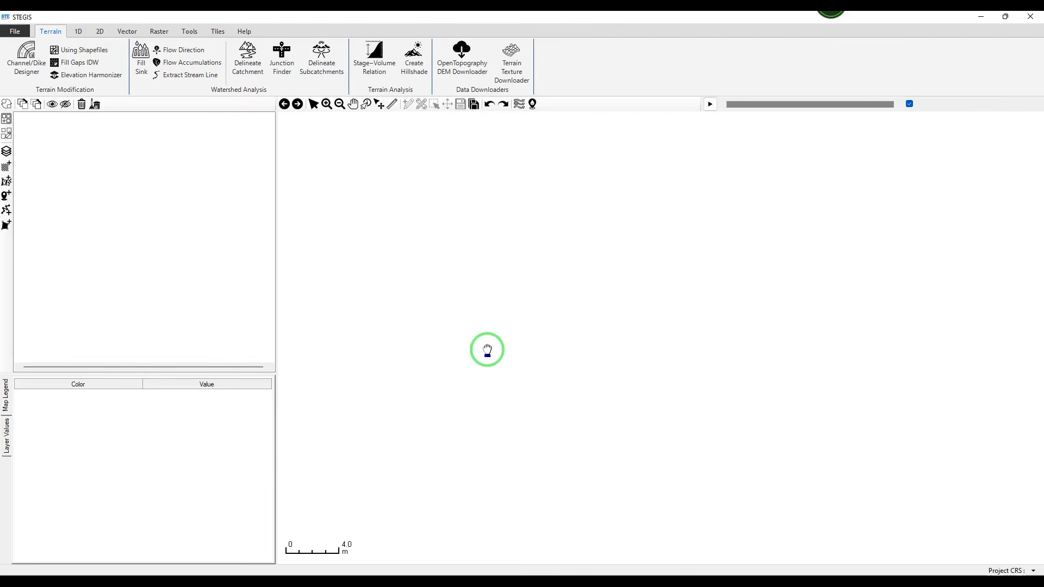
# - Load the OpenTopoMap basemap and bring the Midwest region south of Lake Michigan into view
pyautogui.click(218, 32)
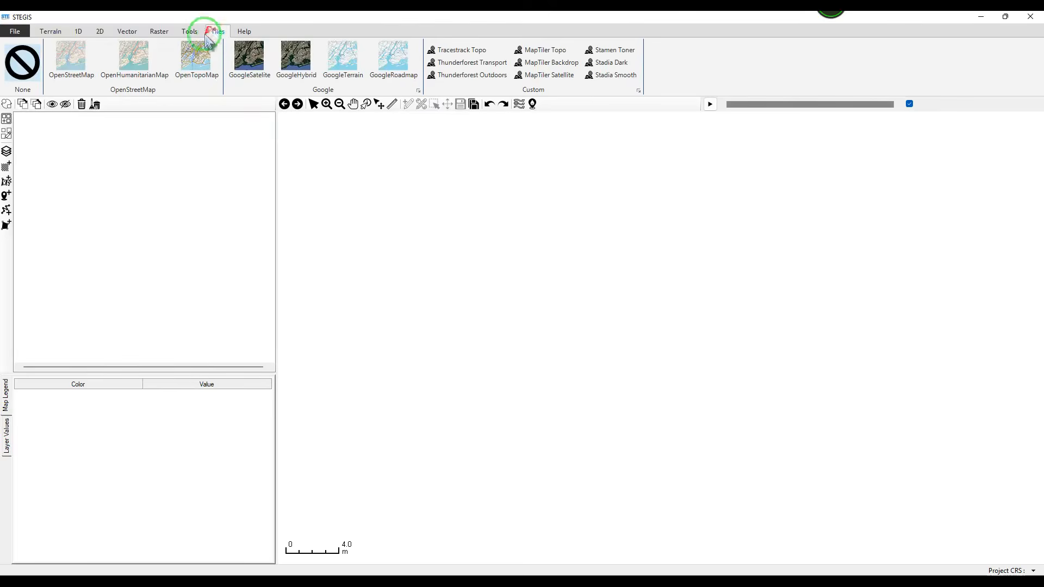
pyautogui.click(200, 57)
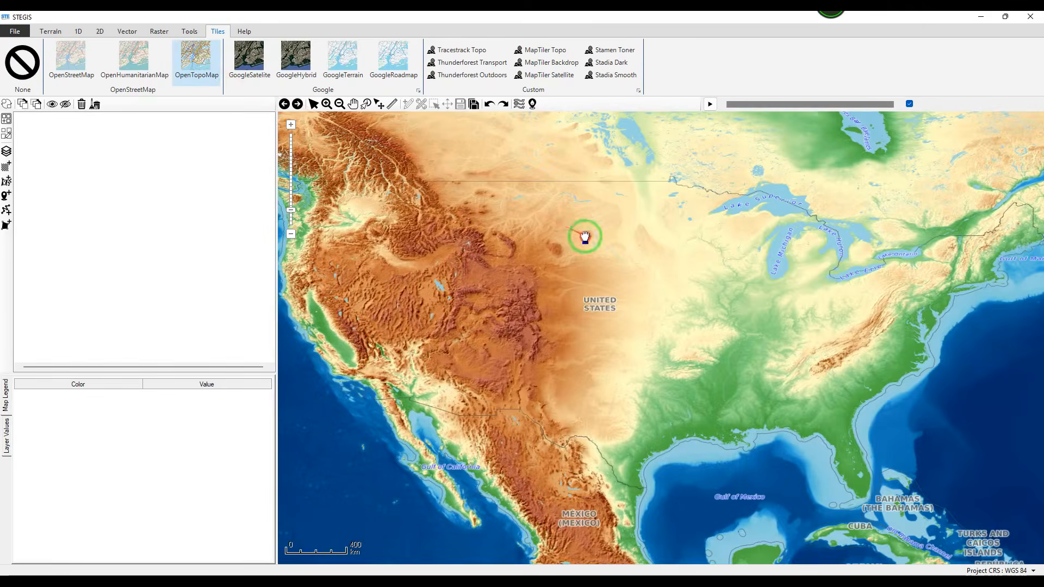
pyautogui.moveTo(582, 233); pyautogui.dragTo(542, 240)
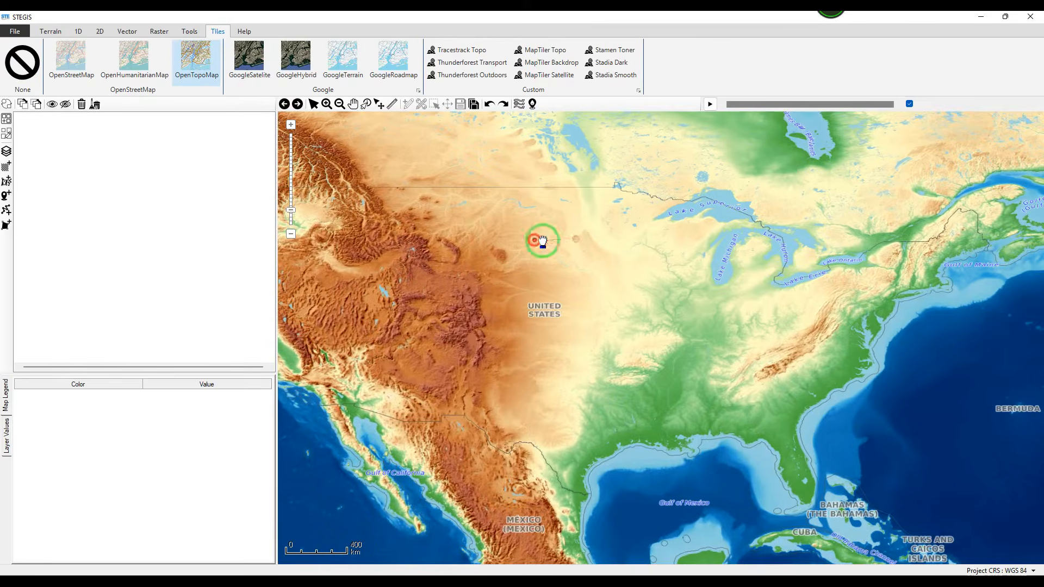
pyautogui.scroll(1, 741, 305)
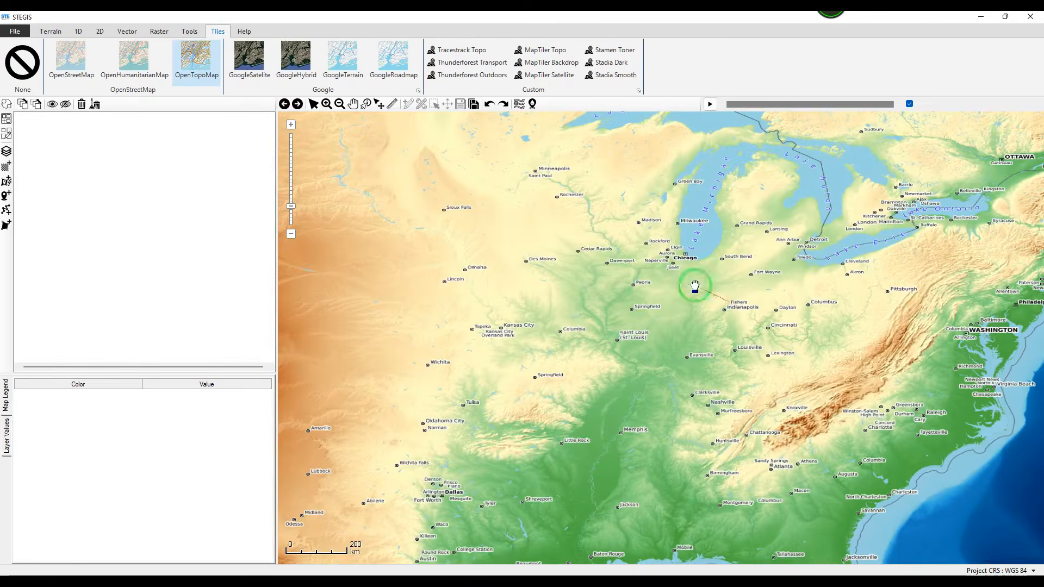
pyautogui.click(199, 71)
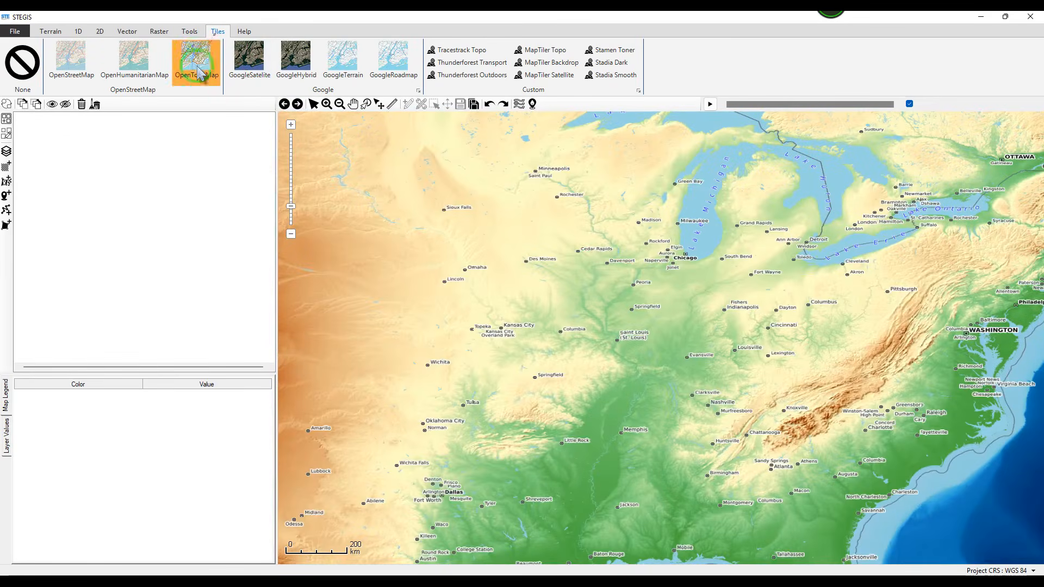
# - Locate the meandering river reach west of Delphi, Indiana, on the basemap, down to road-level detail
pyautogui.moveTo(651, 298); pyautogui.dragTo(677, 296)
pyautogui.scroll(2, 680, 294)
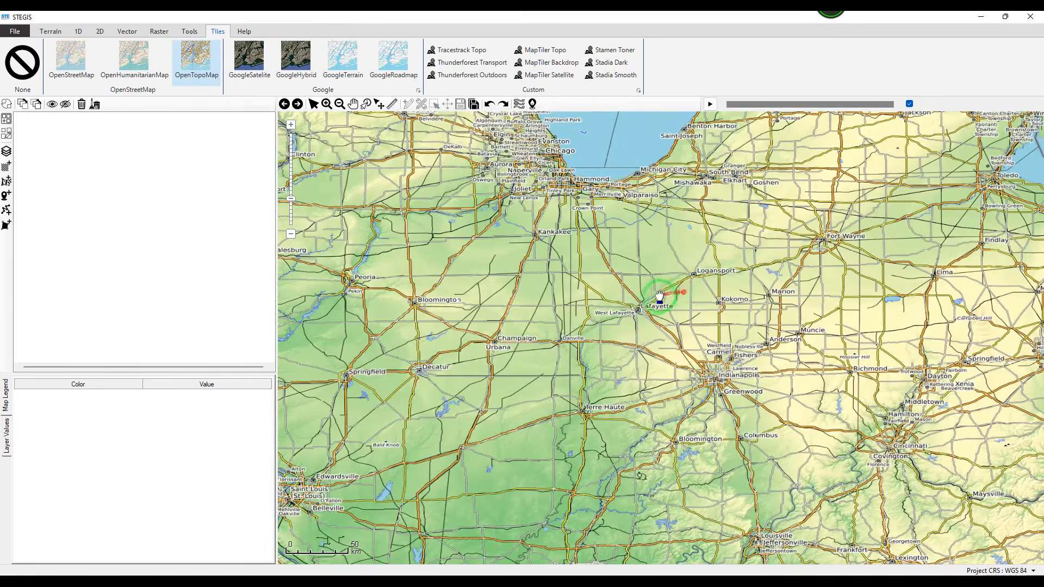
pyautogui.scroll(4, 661, 285)
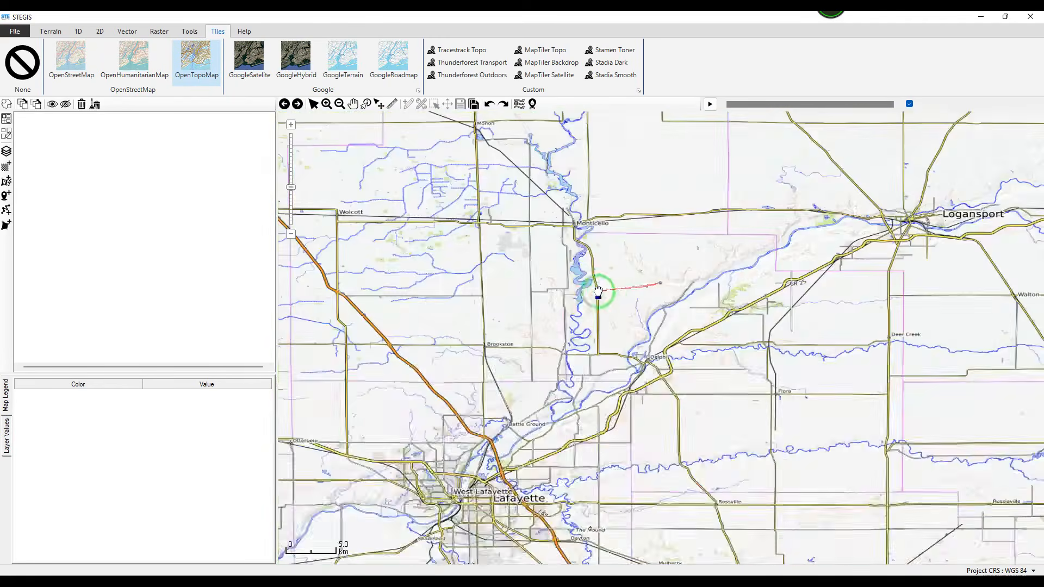
pyautogui.scroll(4, 574, 319)
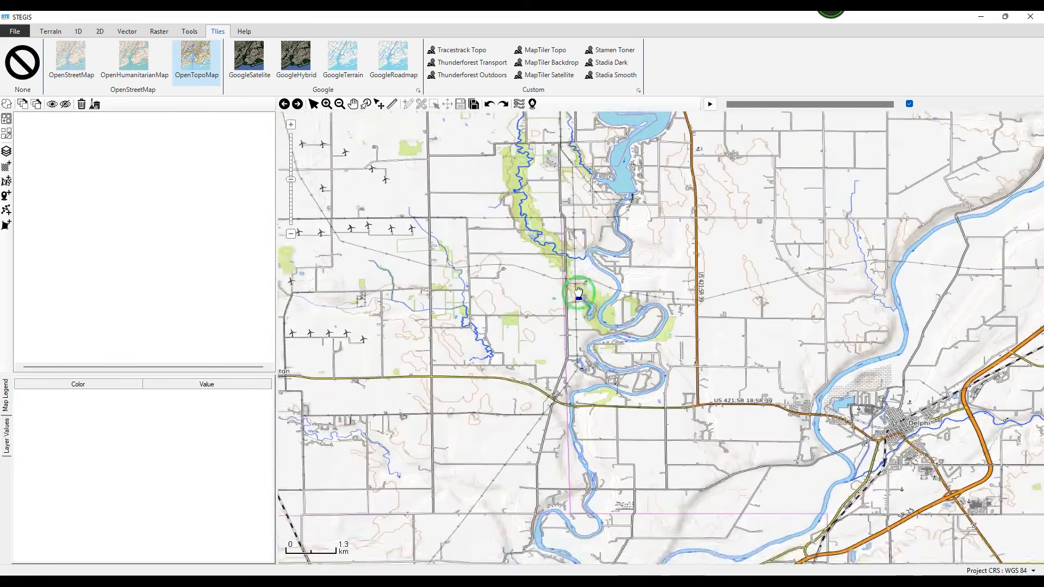
pyautogui.moveTo(579, 277); pyautogui.dragTo(504, 264)
pyautogui.scroll(1, 568, 292)
pyautogui.scroll(-1, 499, 263)
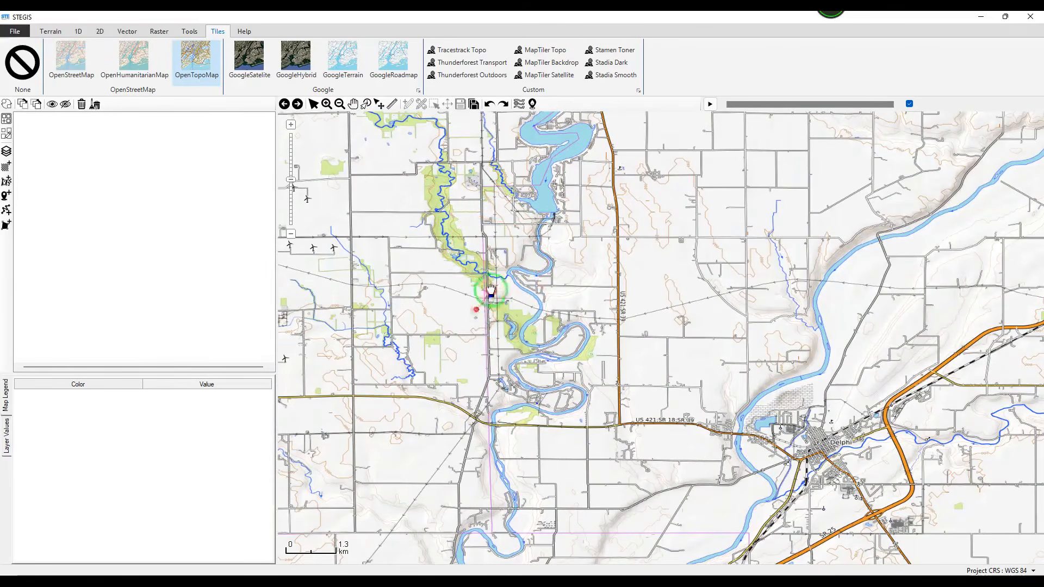
pyautogui.moveTo(491, 290); pyautogui.dragTo(477, 281)
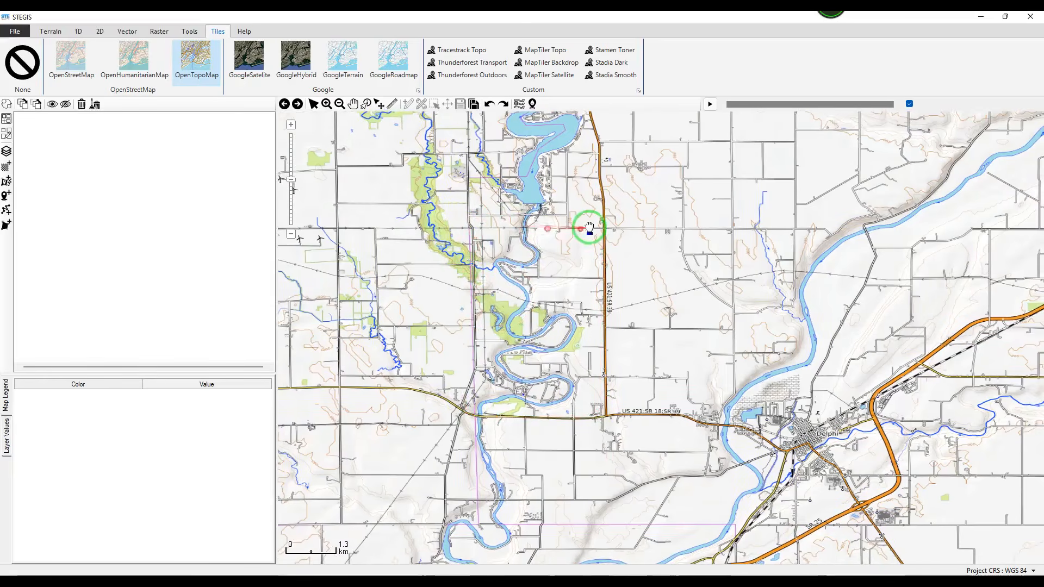
pyautogui.rightClick(159, 201)
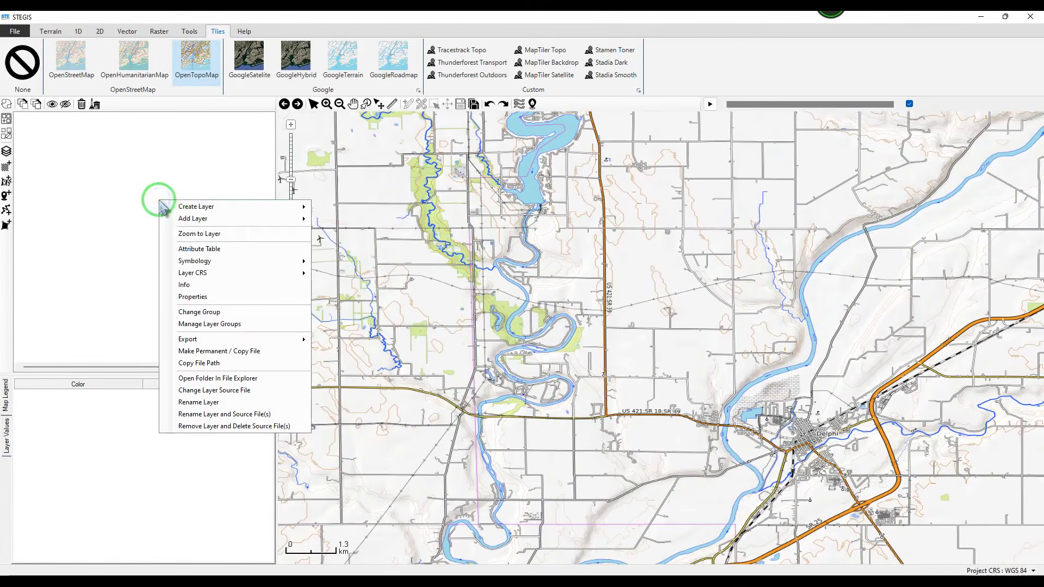
pyautogui.moveTo(174, 221)
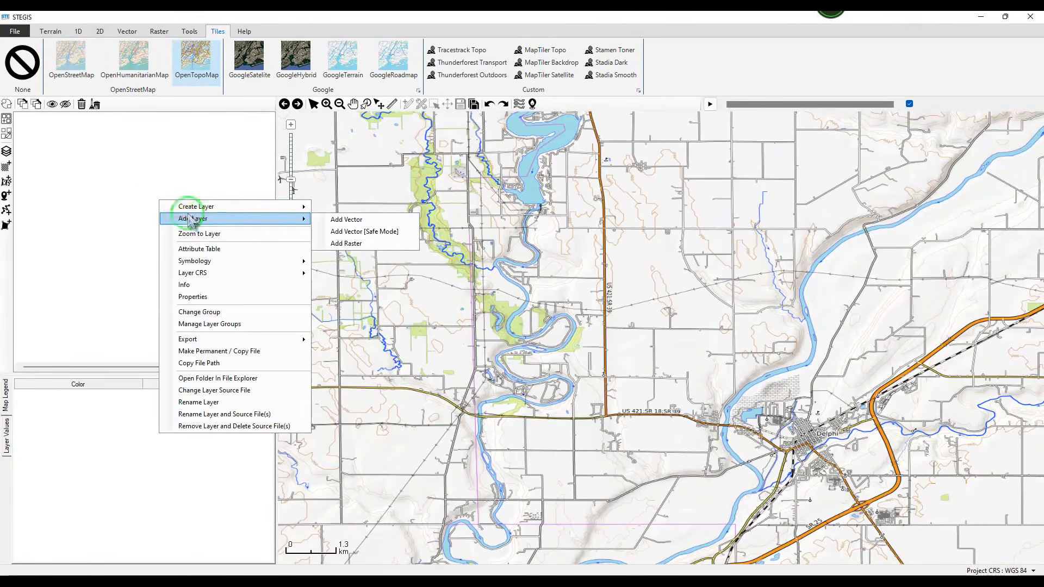
pyautogui.click(124, 186)
pyautogui.rightClick(114, 165)
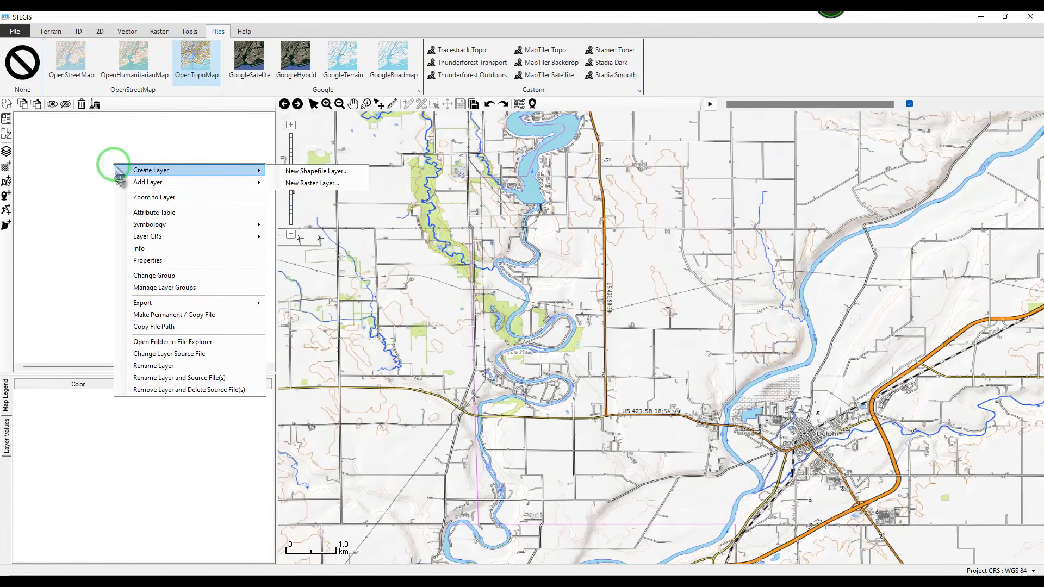
pyautogui.click(134, 183)
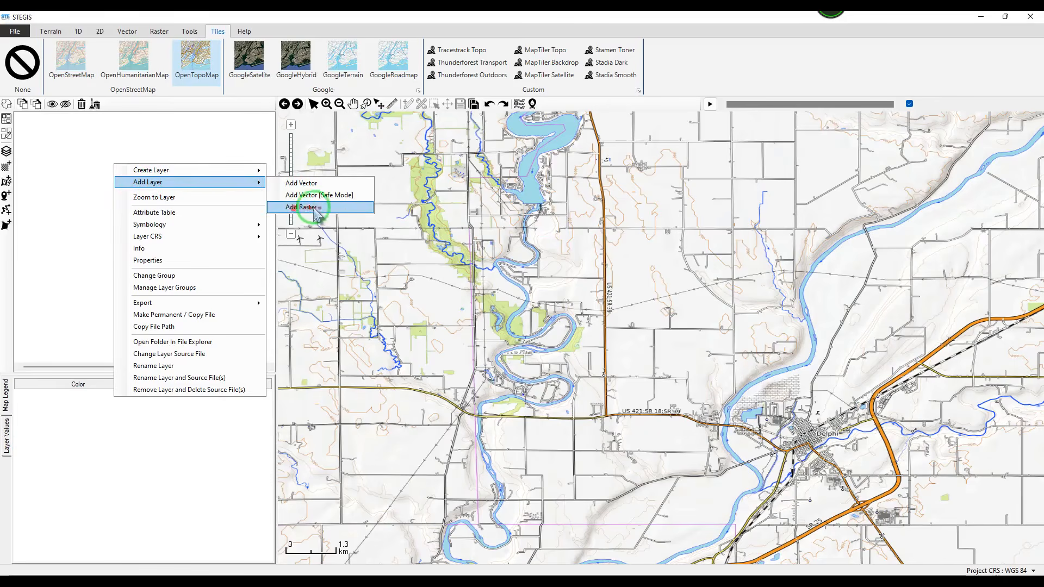
pyautogui.click(84, 134)
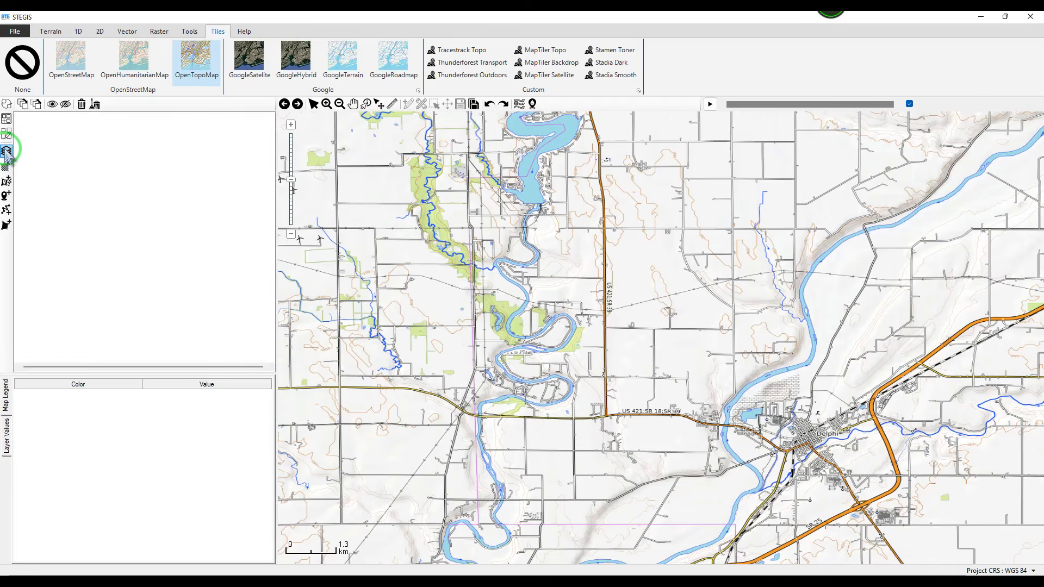
pyautogui.moveTo(8, 155)
pyautogui.mouseDown()
pyautogui.moveTo(329, 208)
pyautogui.moveTo(401, 163)
pyautogui.moveTo(489, 217)
pyautogui.moveTo(354, 145)
pyautogui.moveTo(694, 223)
pyautogui.moveTo(422, 279)
pyautogui.moveTo(214, 170)
pyautogui.moveTo(135, 226)
pyautogui.moveTo(166, 187)
pyautogui.mouseUp()
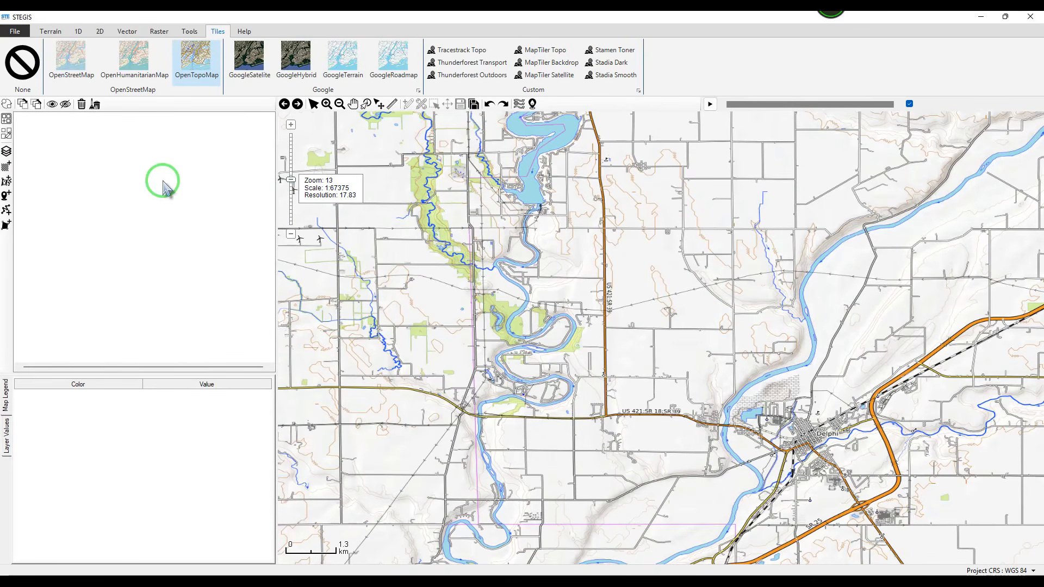
pyautogui.moveTo(166, 187); pyautogui.dragTo(451, 299)
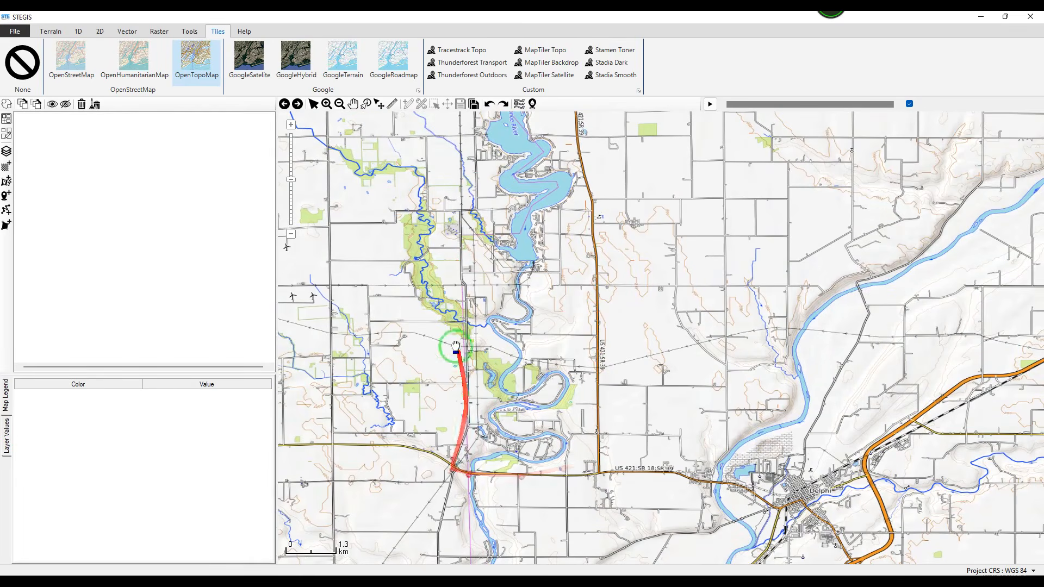
pyautogui.moveTo(462, 297); pyautogui.dragTo(472, 275)
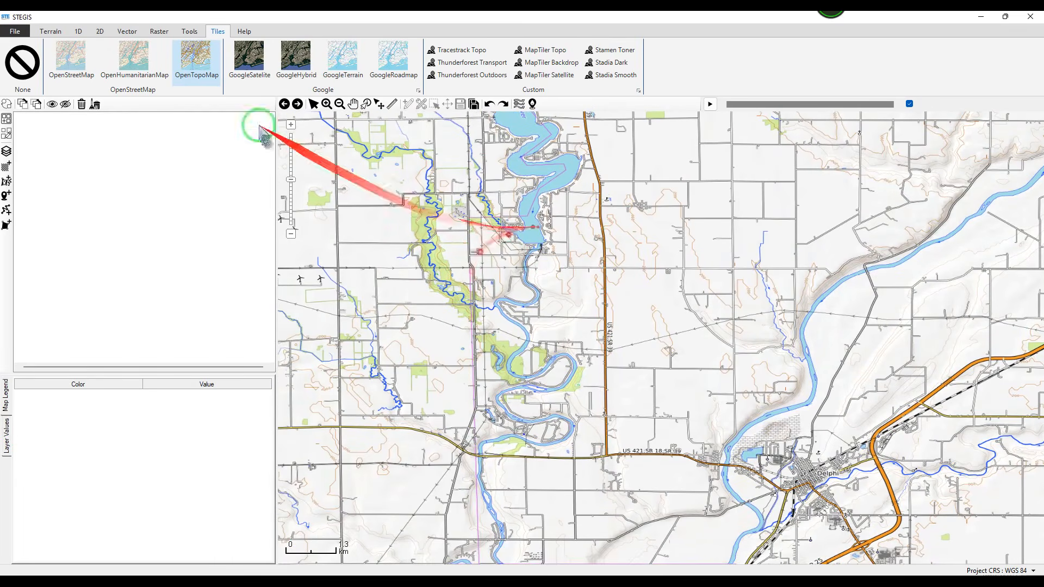
# - Open the OpenTopography DEM Downloader and move its dialog clear of the river reach
pyautogui.click(51, 32)
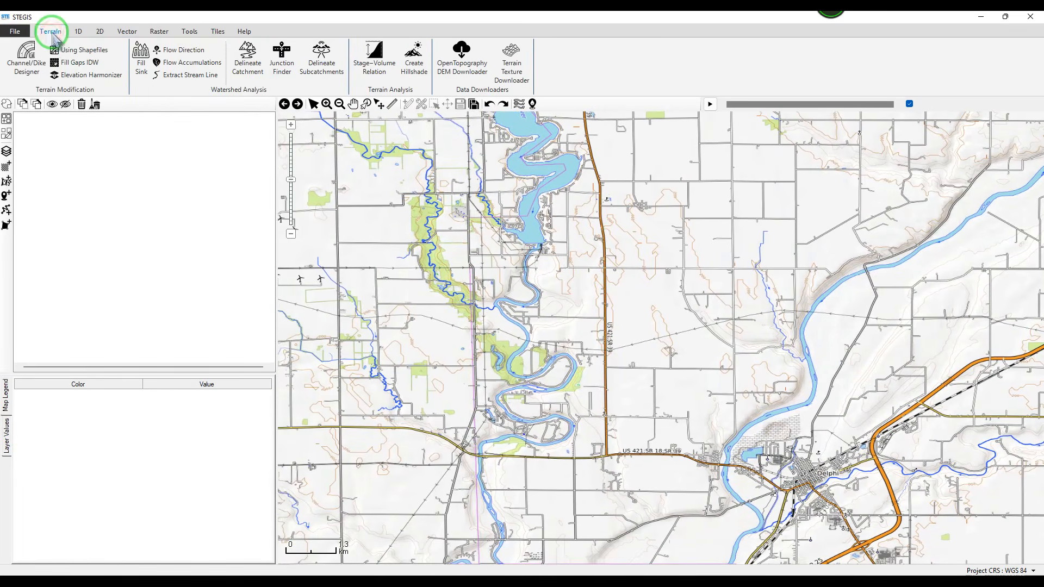
pyautogui.click(474, 75)
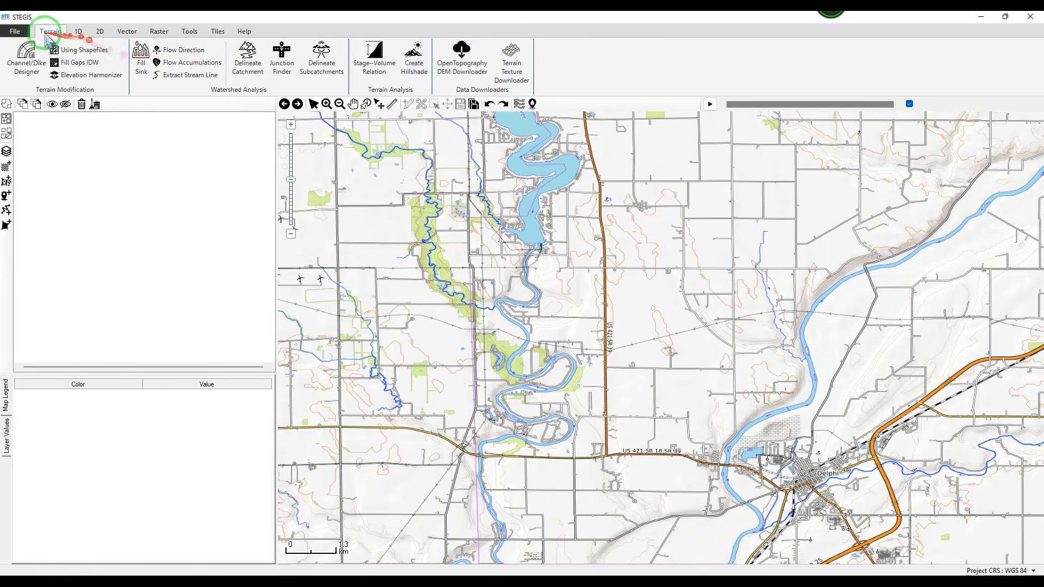
pyautogui.click(462, 58)
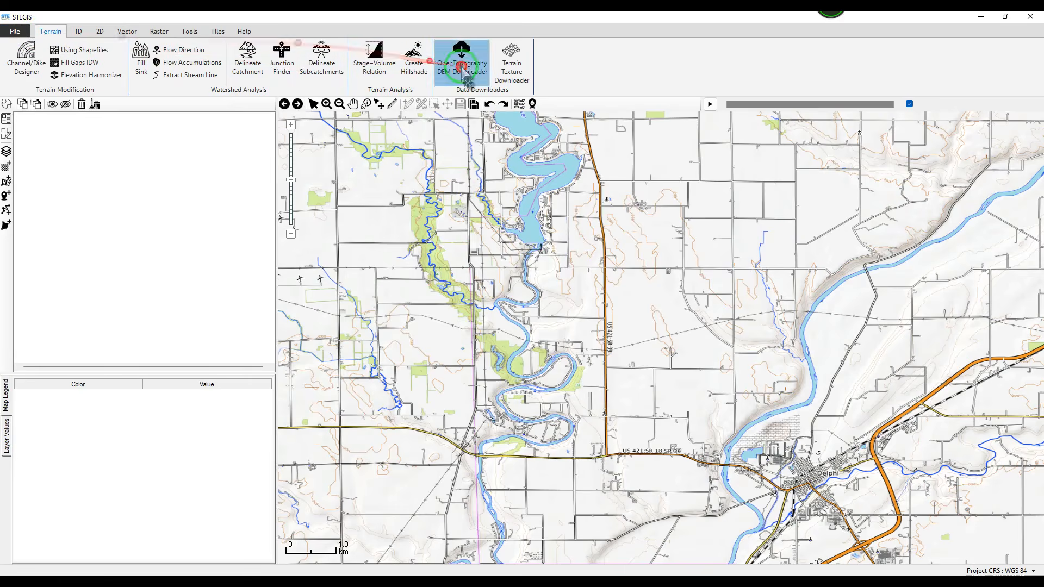
pyautogui.moveTo(472, 177); pyautogui.dragTo(192, 179)
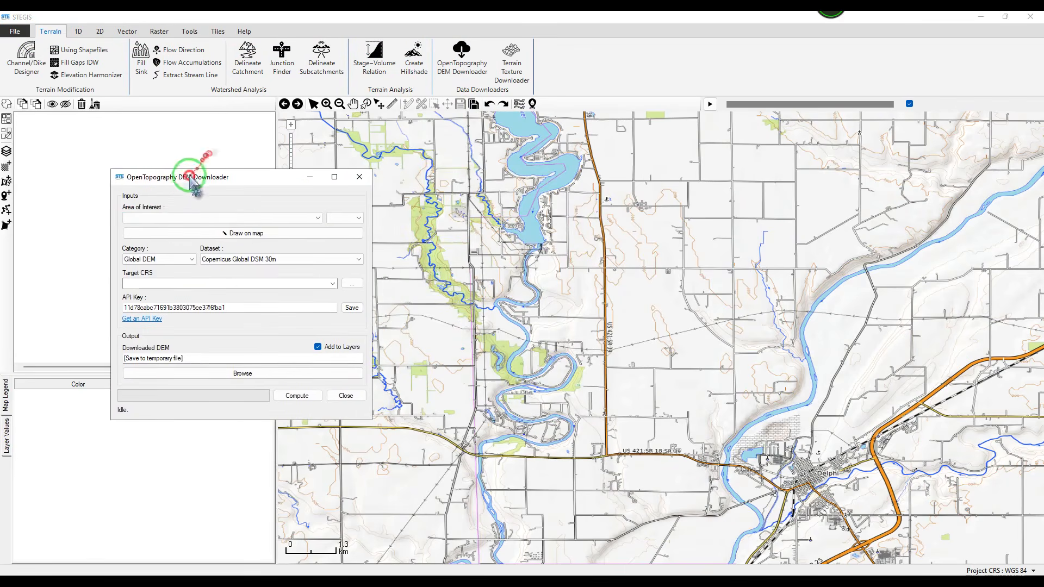
# - Draw and save a four-corner area of interest about 3.3 km by 5.9 km around the river meanders west of US 421
pyautogui.click(155, 219)
pyautogui.click(215, 234)
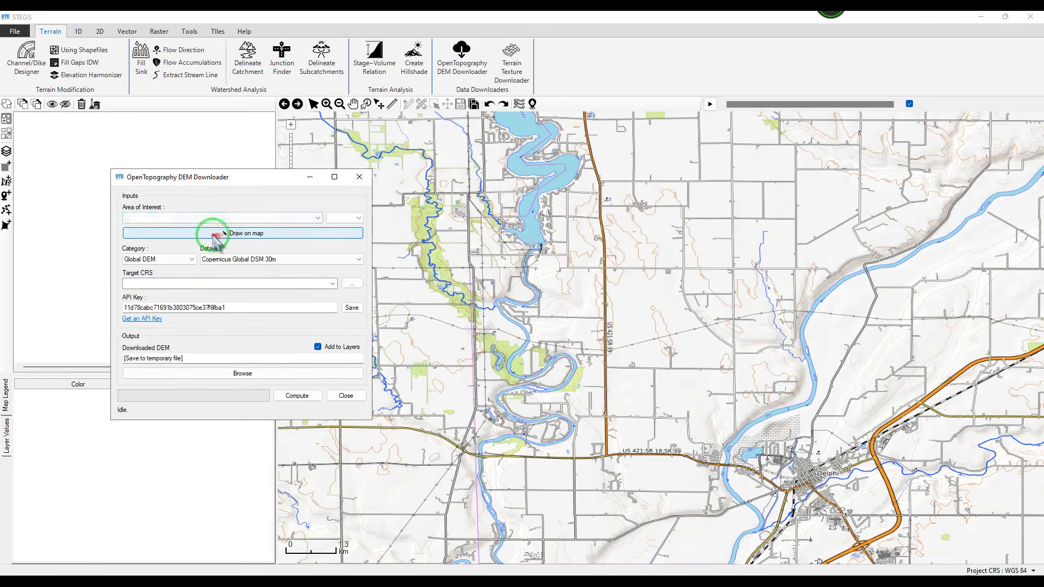
pyautogui.click(177, 234)
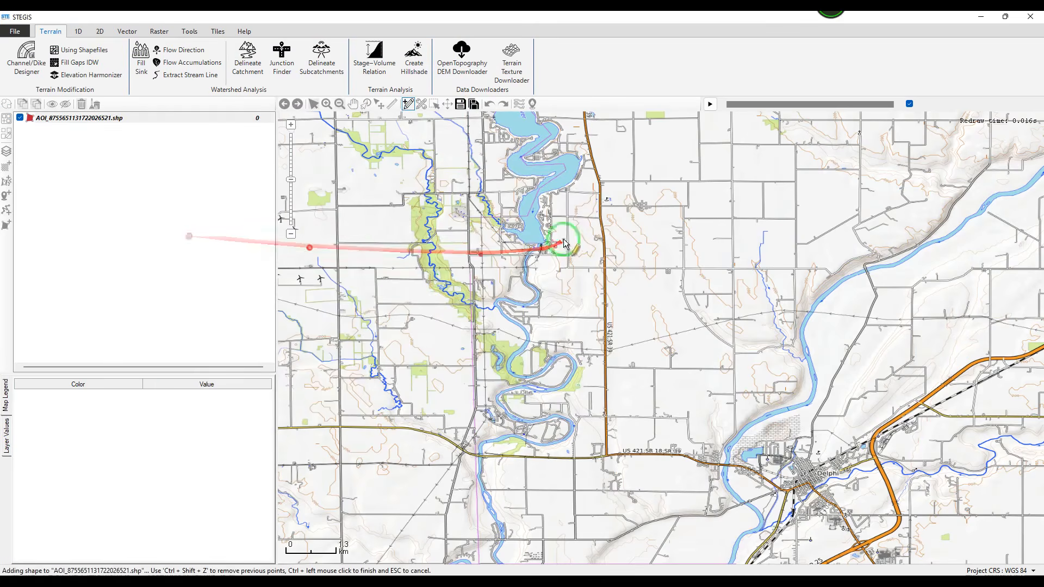
pyautogui.click(604, 276)
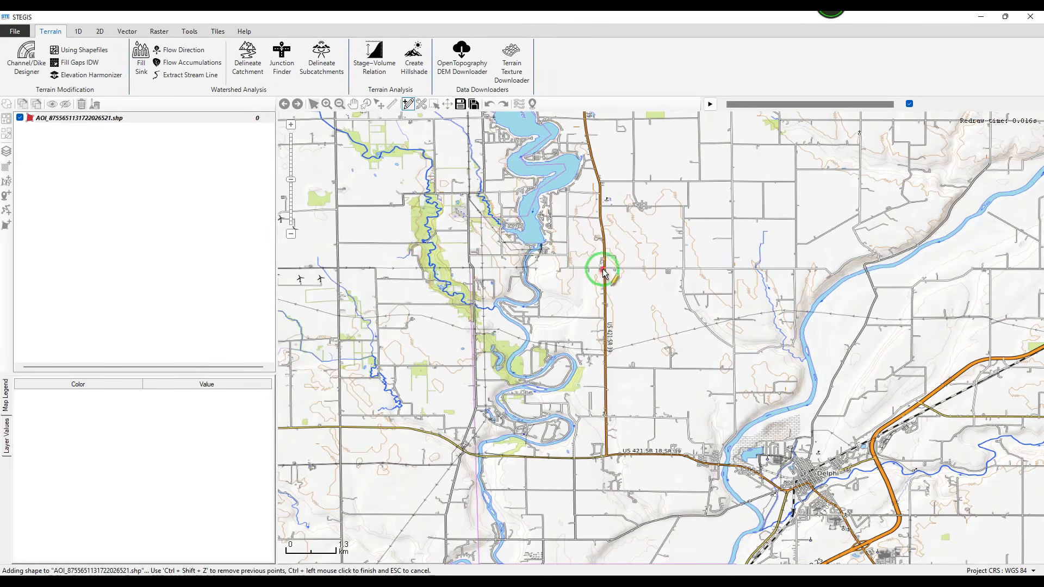
pyautogui.click(472, 270)
pyautogui.click(464, 449)
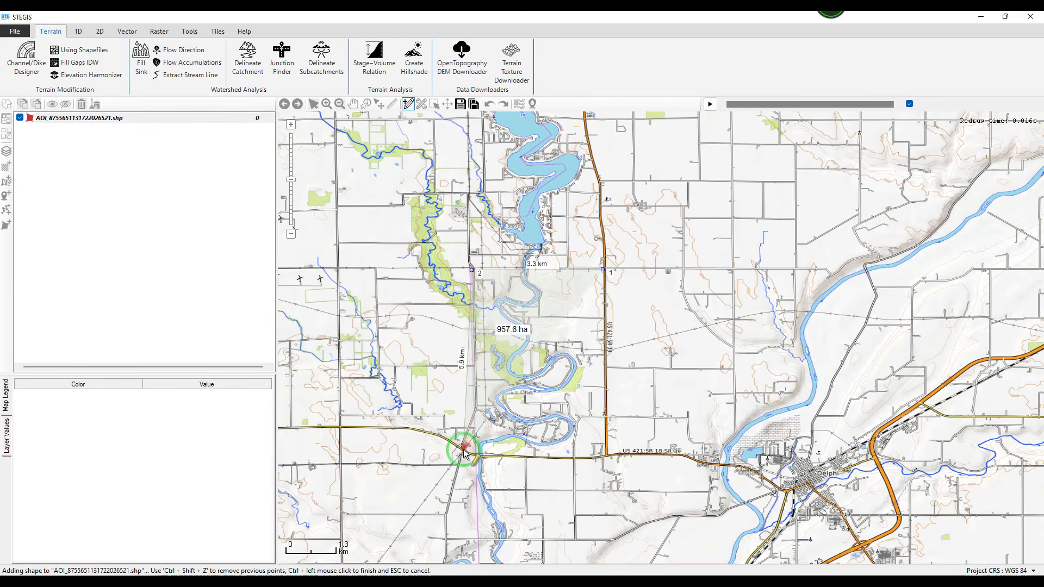
pyautogui.click(597, 460)
pyautogui.click(604, 363)
pyautogui.click(465, 106)
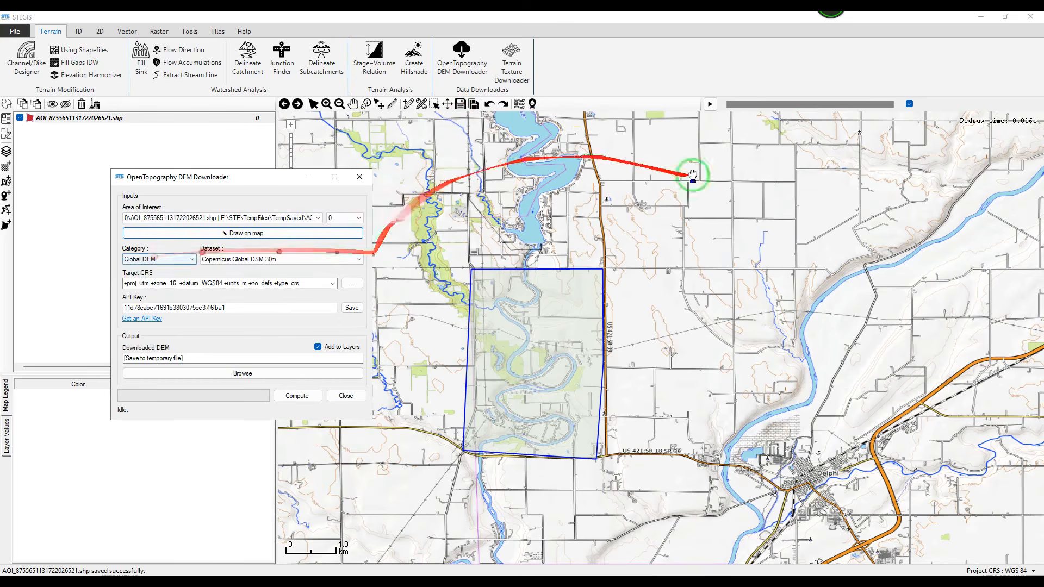
# - Set the DEM category to USGS DEM with the USGS10m dataset
pyautogui.click(148, 259)
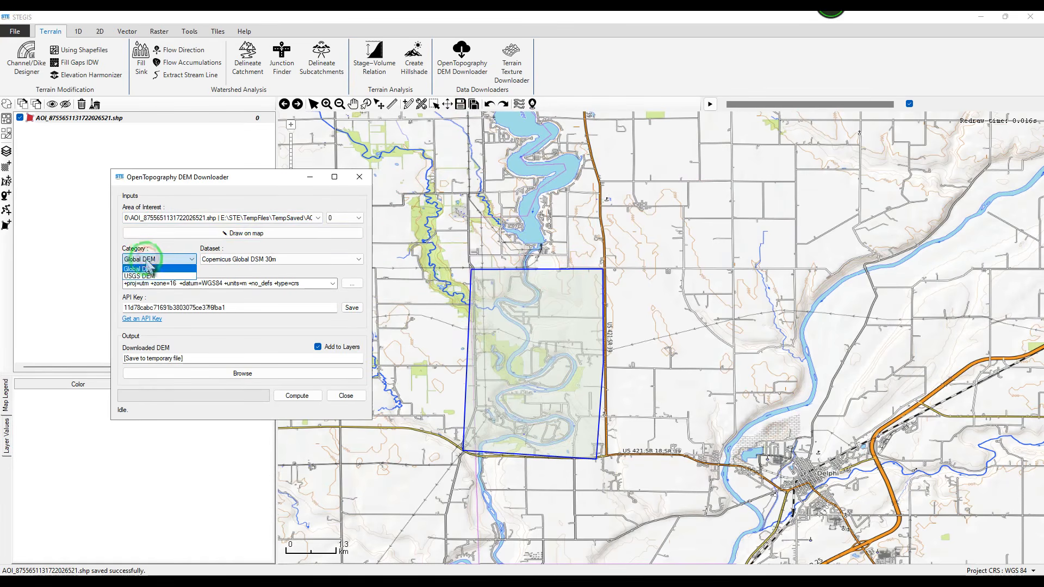
pyautogui.click(143, 276)
pyautogui.click(221, 262)
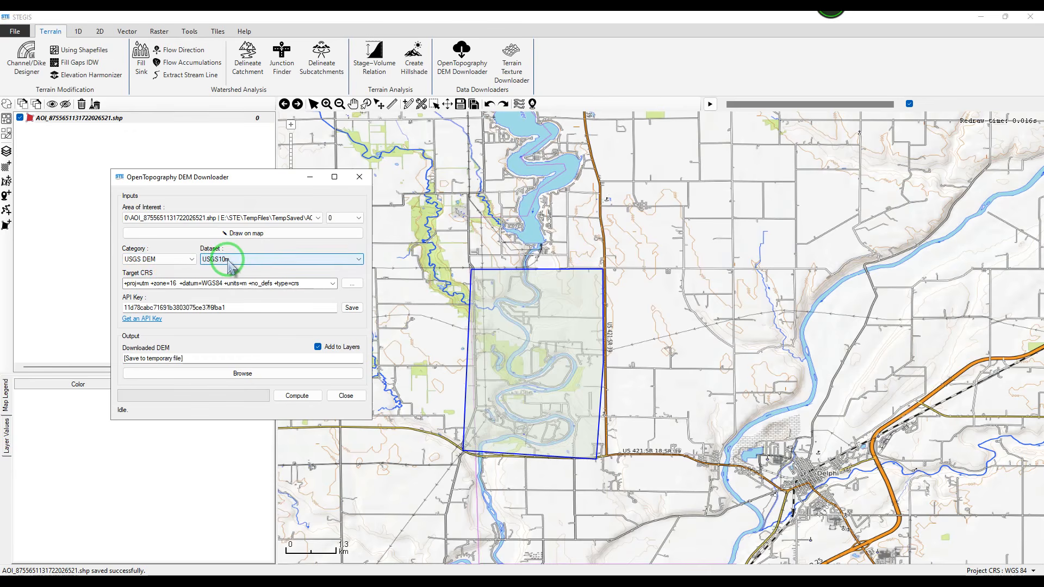
pyautogui.moveTo(173, 179); pyautogui.dragTo(163, 170)
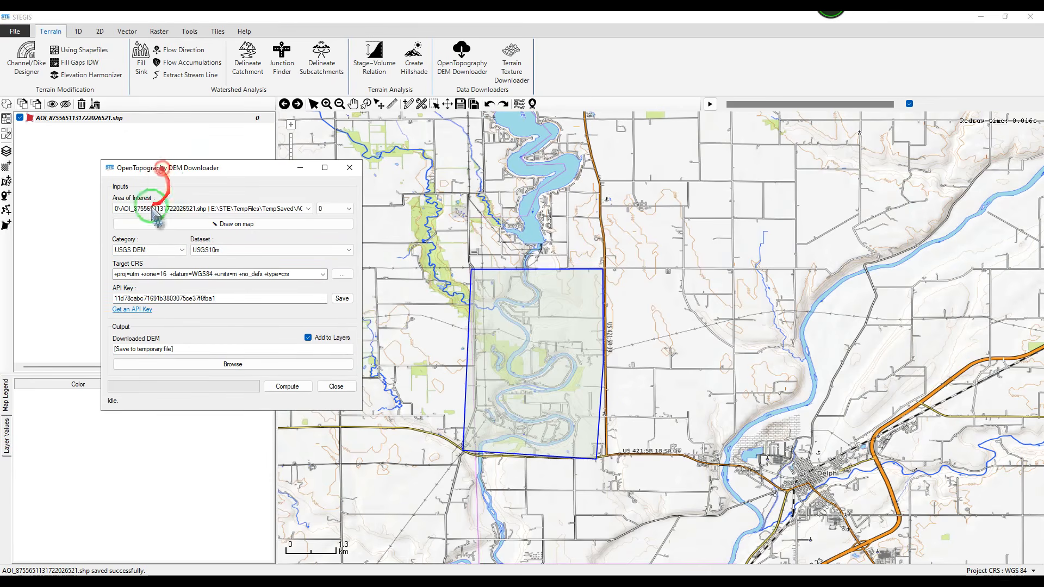
pyautogui.click(117, 275)
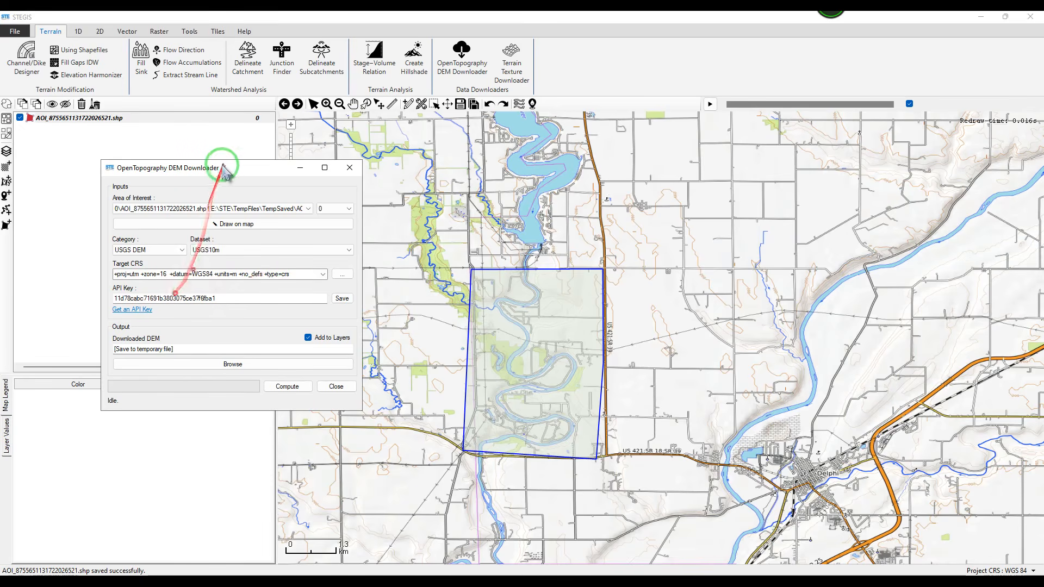
pyautogui.moveTo(224, 168); pyautogui.dragTo(256, 168)
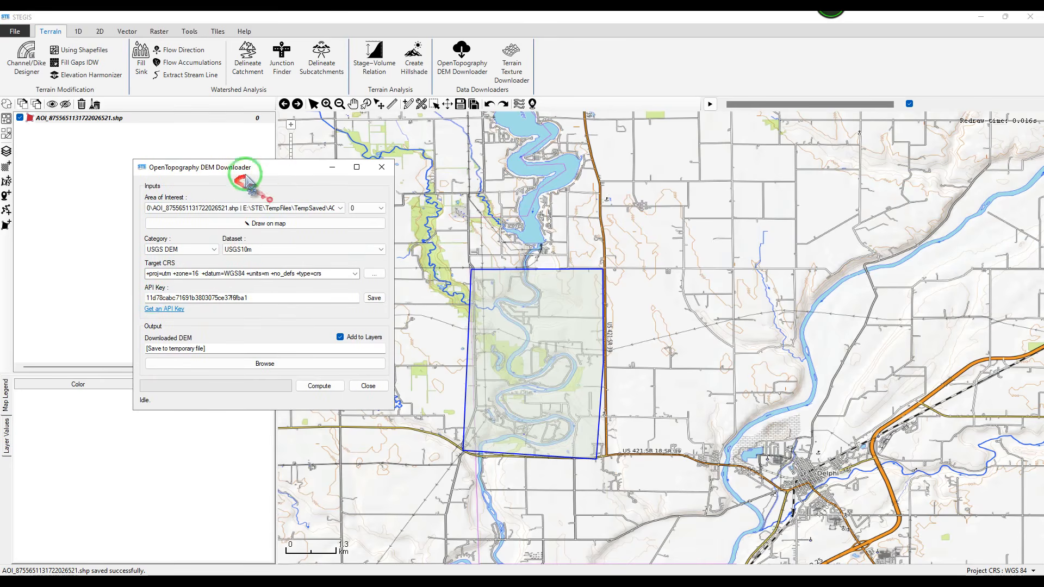
pyautogui.moveTo(254, 298); pyautogui.dragTo(282, 297)
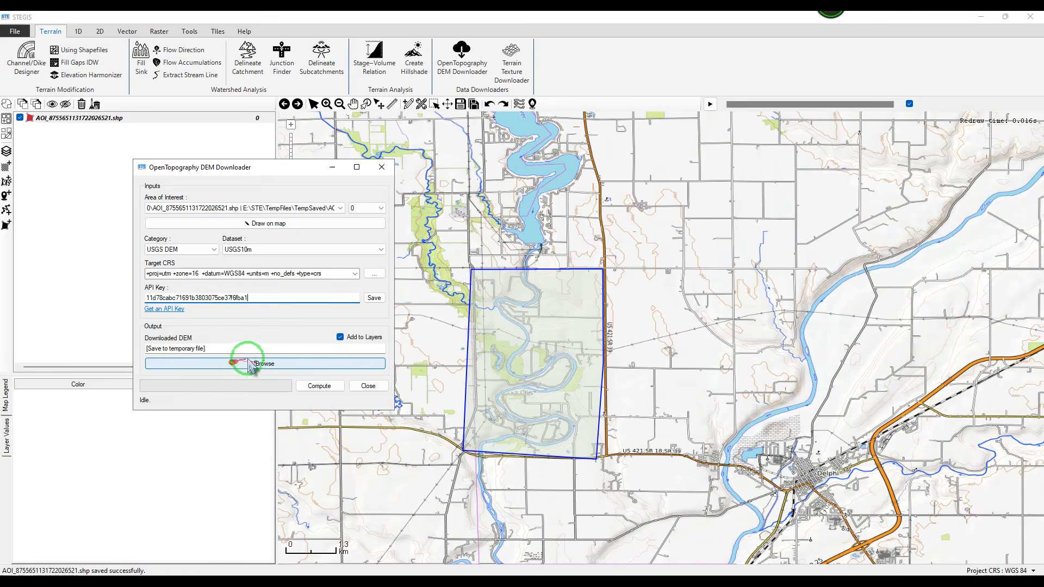
# - Download the USGS10m DEM for the area of interest to a temporary file, accepting the estimated download size
pyautogui.click(319, 387)
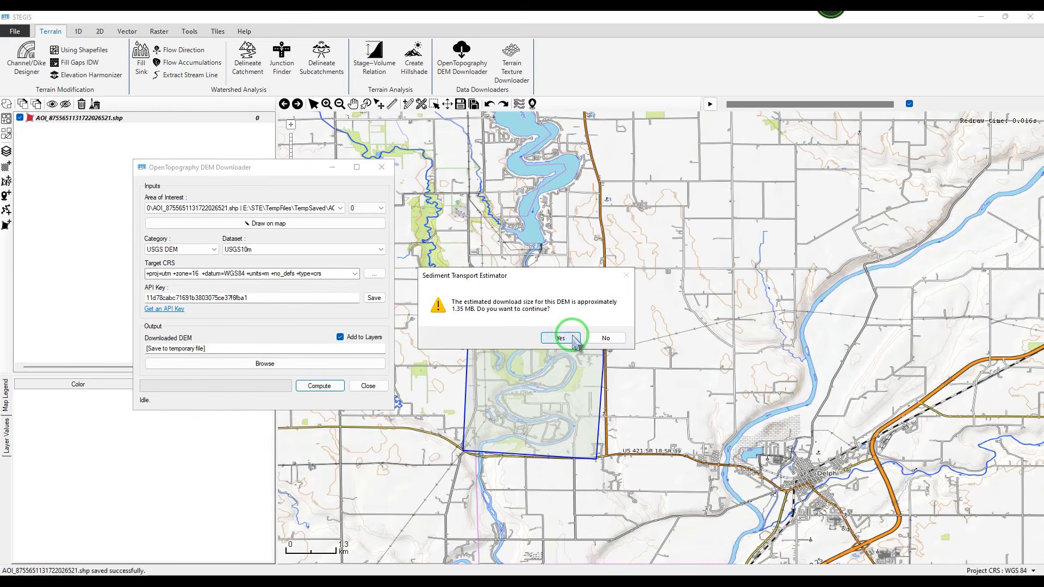
pyautogui.click(560, 337)
pyautogui.click(595, 278)
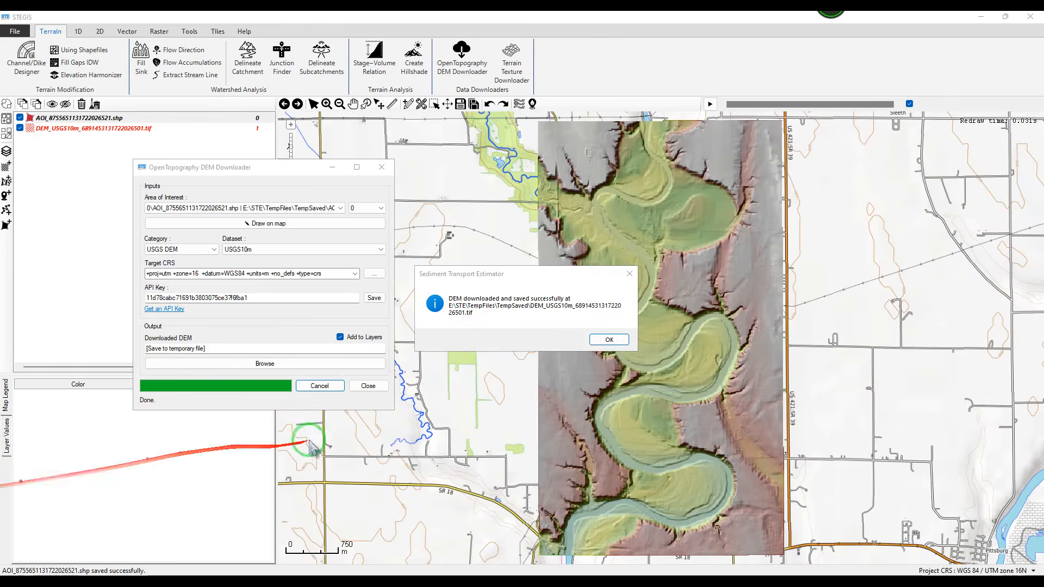
# - Close the DEM downloader and open the 2D Simulation Setup Wizard at its Simulation Setup page
pyautogui.click(610, 340)
pyautogui.click(370, 384)
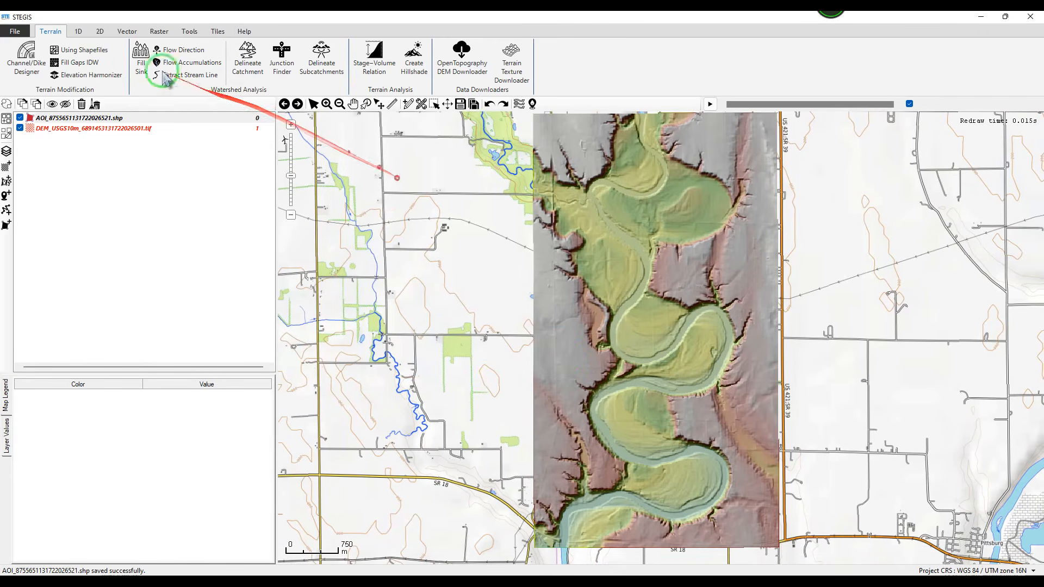
pyautogui.click(99, 33)
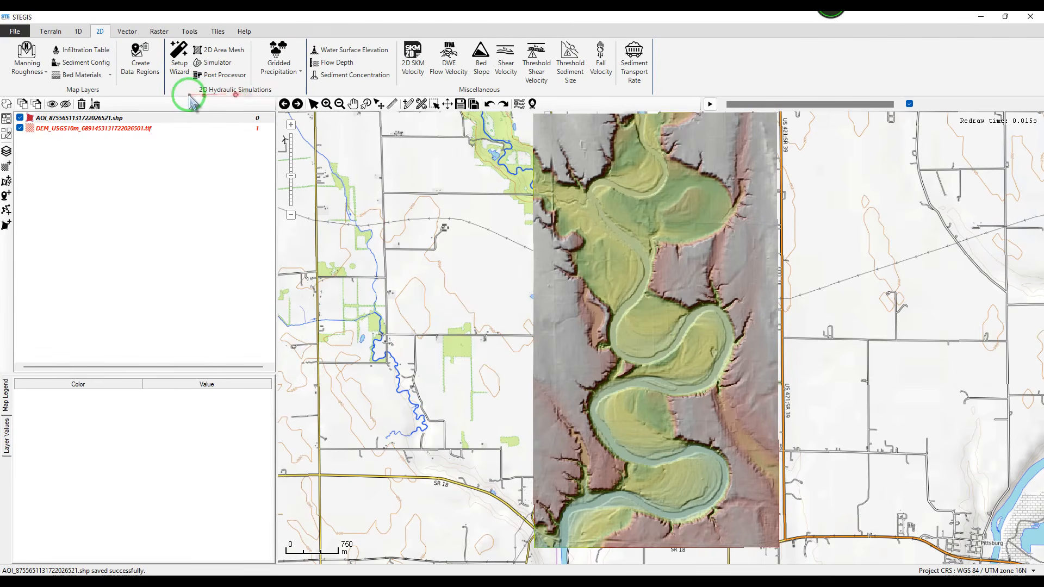
pyautogui.click(178, 76)
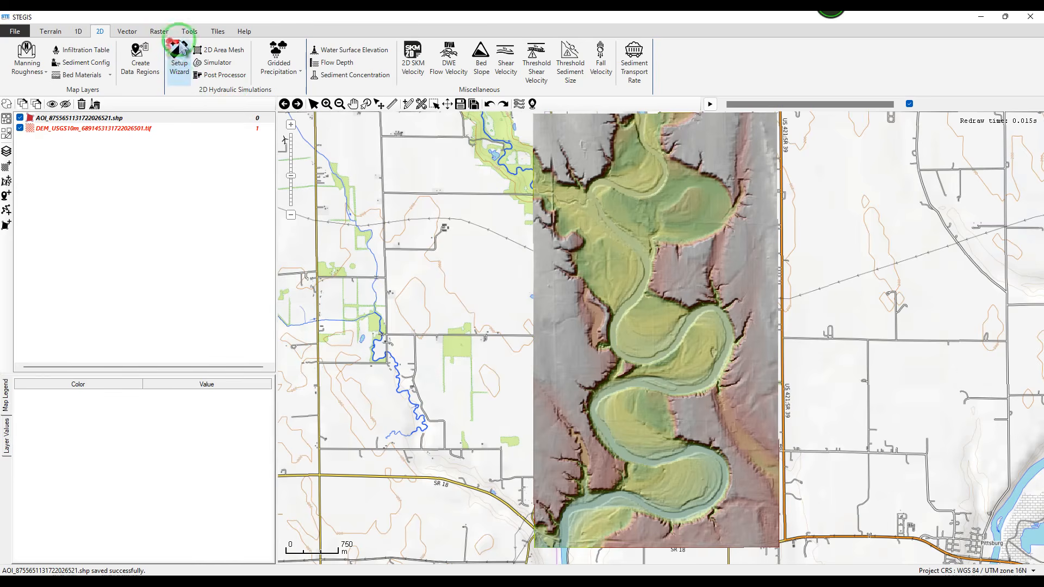
pyautogui.click(177, 76)
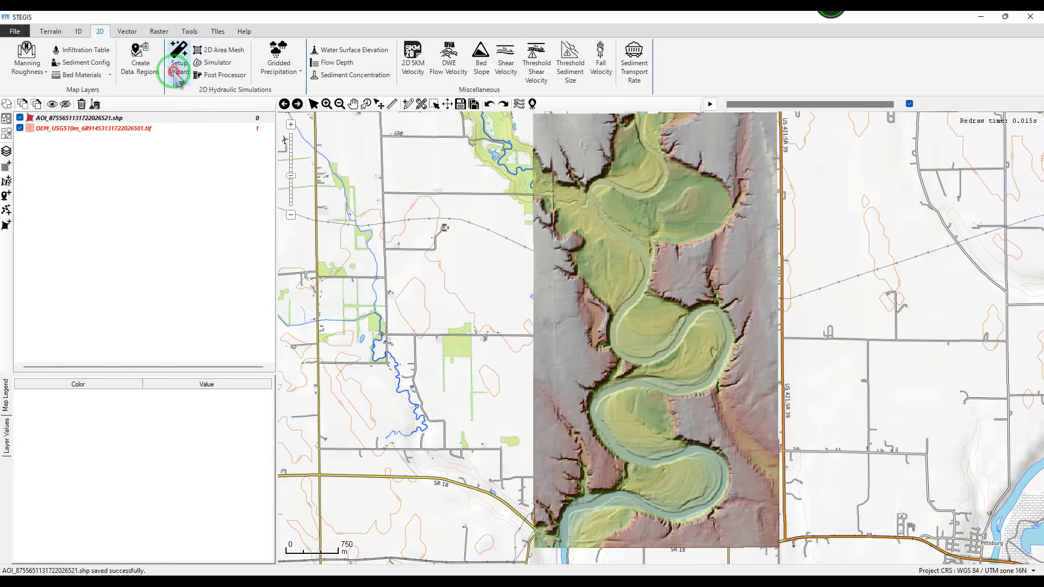
pyautogui.moveTo(409, 155); pyautogui.dragTo(268, 156)
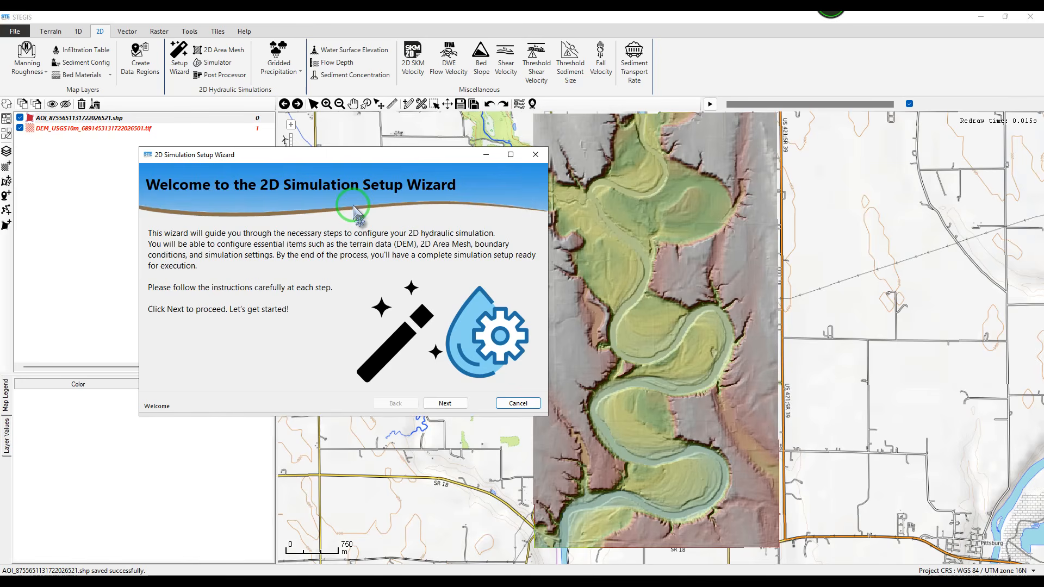
pyautogui.click(449, 409)
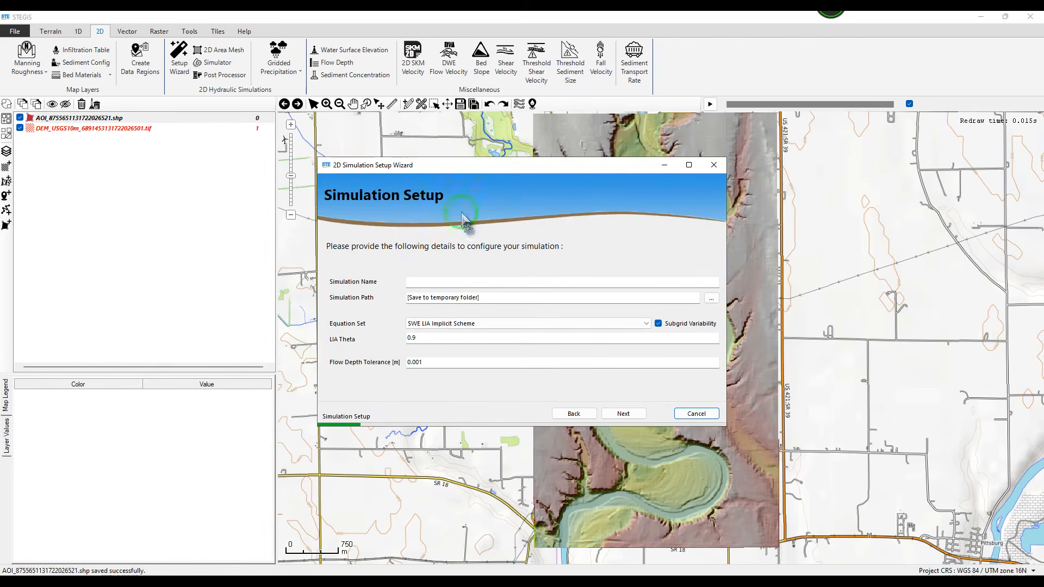
# - Review the wizard's simulation name, save path, equation set, LIA theta and subgrid variability settings
pyautogui.click(421, 283)
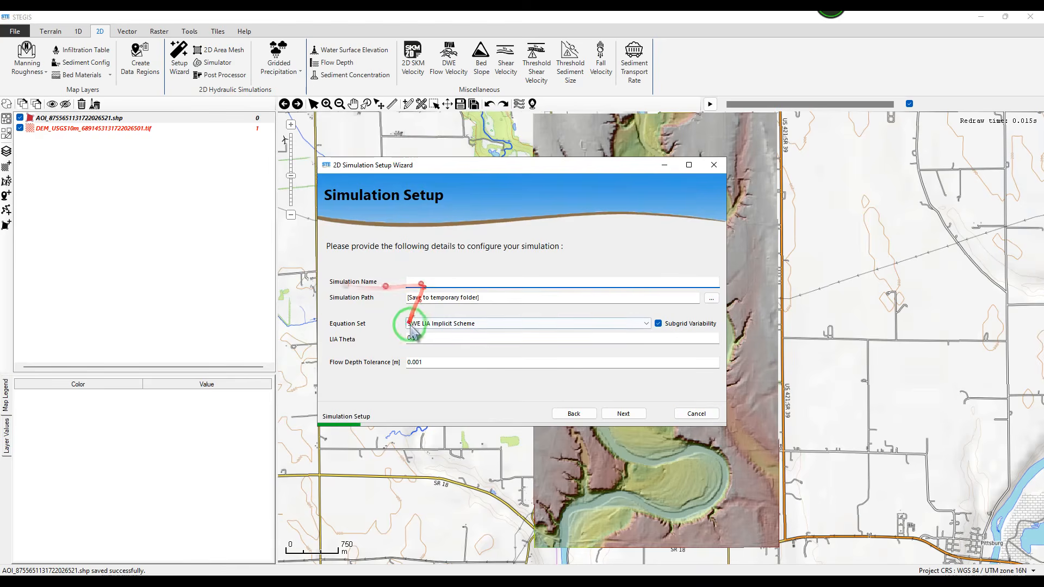
pyautogui.click(496, 299)
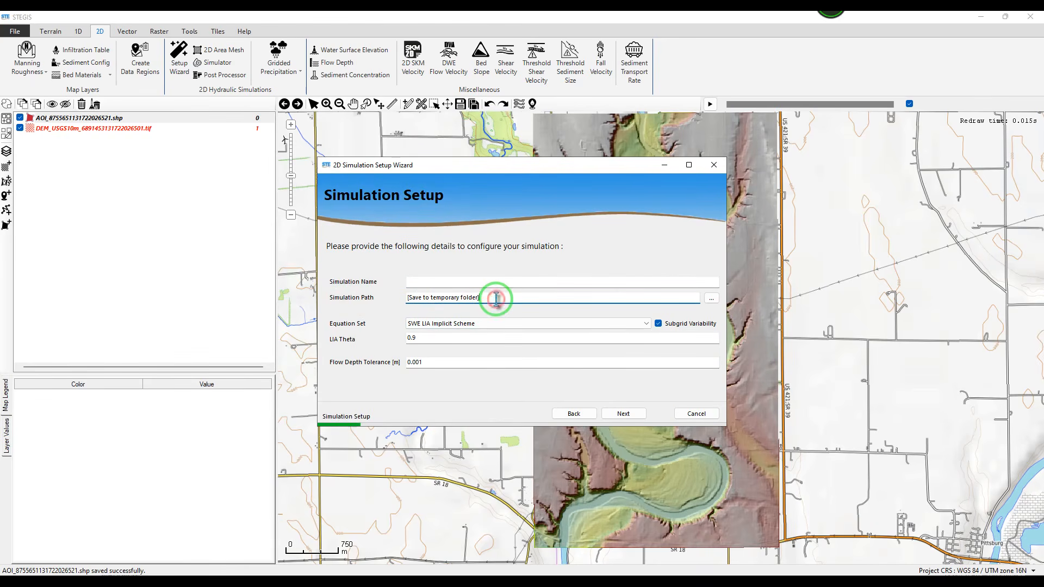
pyautogui.moveTo(477, 299)
pyautogui.mouseDown()
pyautogui.moveTo(391, 305)
pyautogui.moveTo(477, 298)
pyautogui.mouseUp()
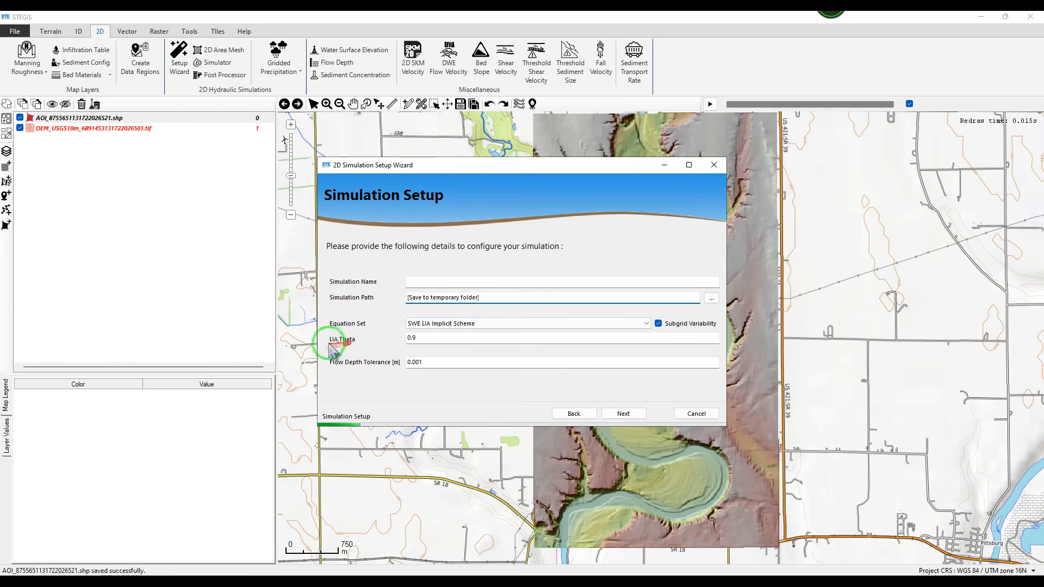
pyautogui.click(433, 337)
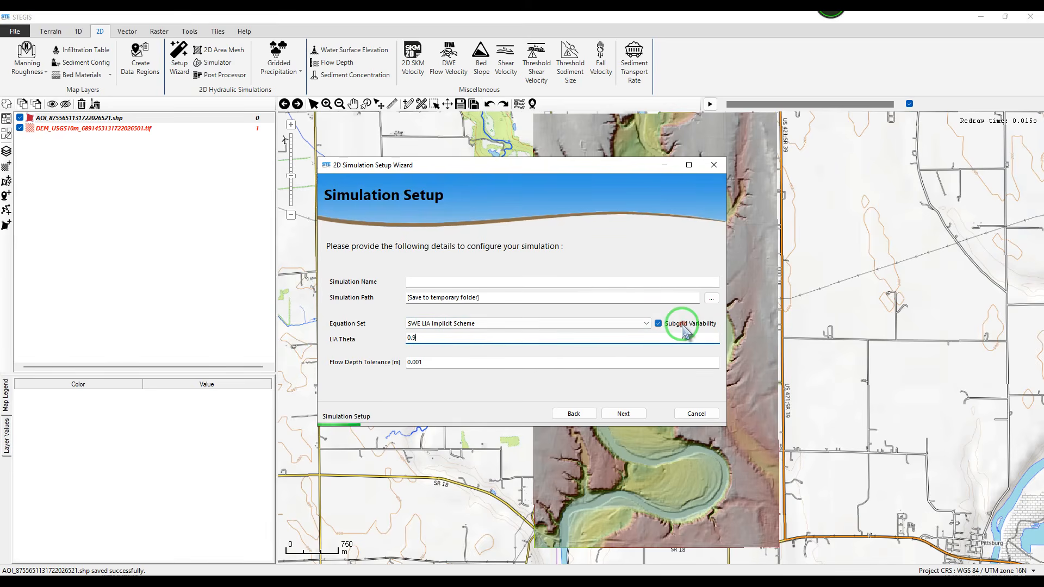
pyautogui.click(639, 414)
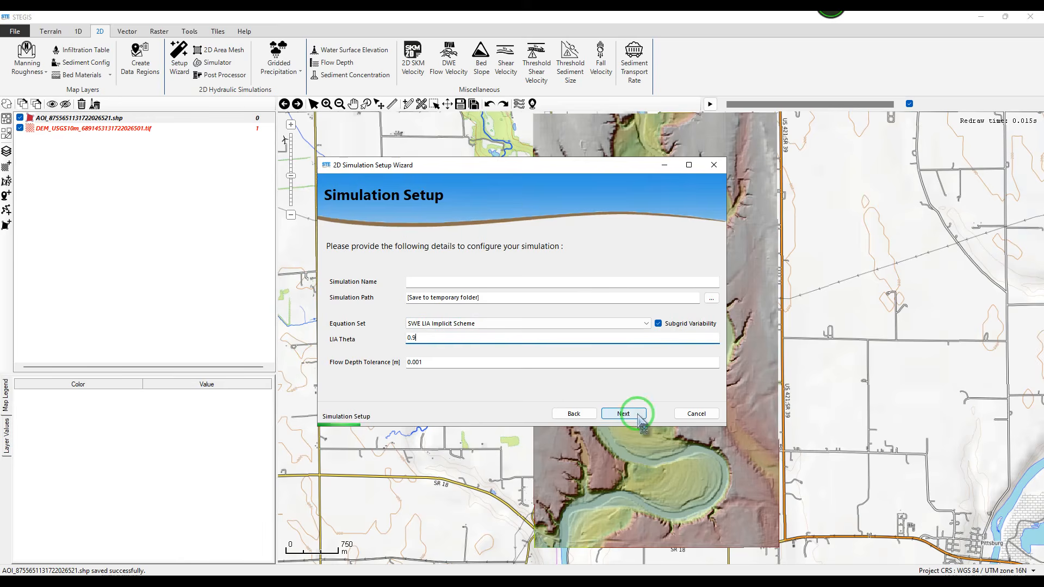
# - Switch to the browser's 2D Area Mesh documentation to examine the classic and subgrid variability methods, and return to STEGIS
pyautogui.click(220, 51)
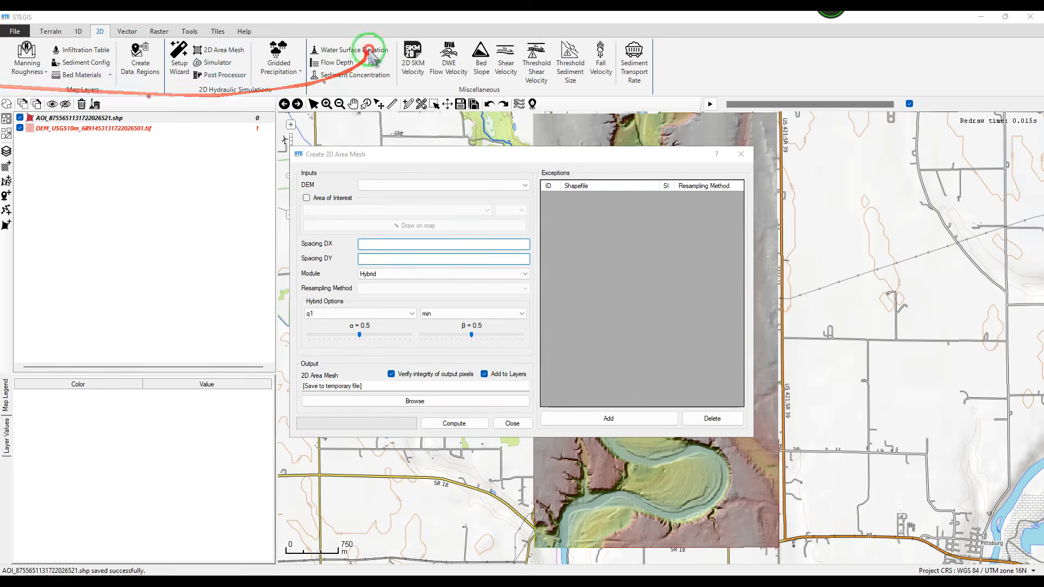
pyautogui.hotkey('alt', 'Tab')
pyautogui.scroll(-3, 526, 305)
pyautogui.scroll(-9, 486, 286)
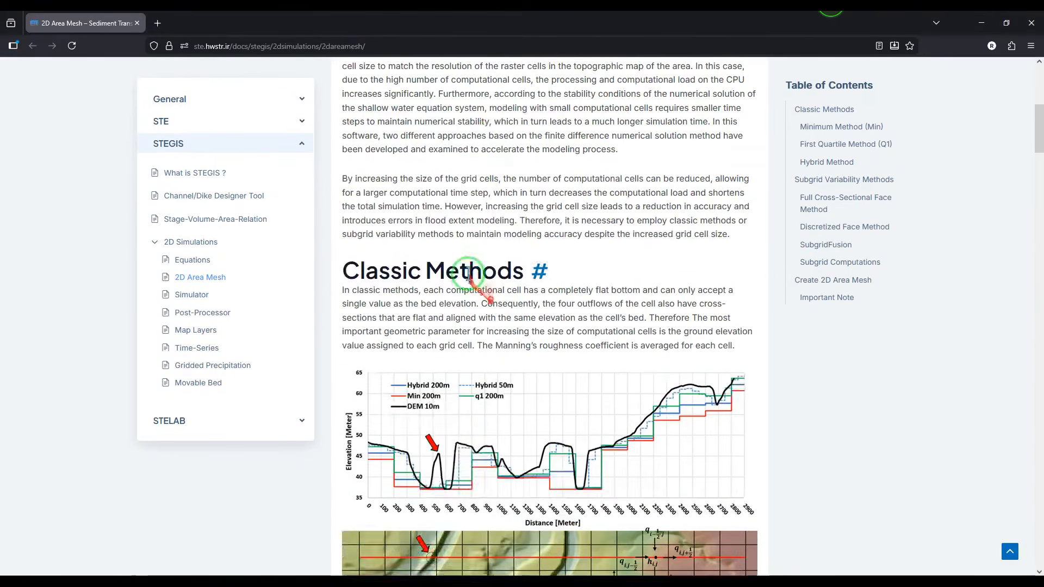
pyautogui.scroll(8, 442, 289)
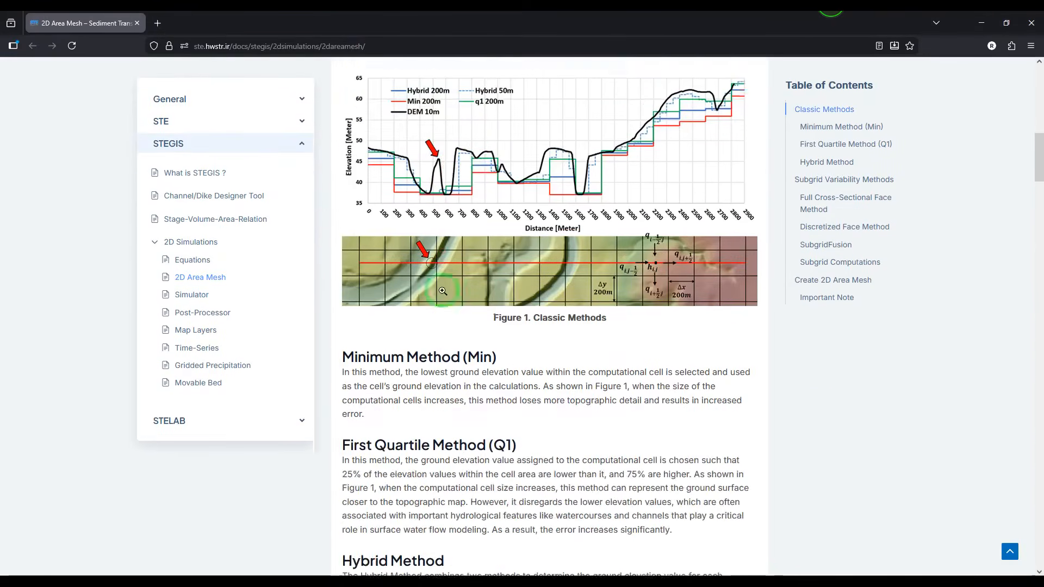
pyautogui.scroll(3, 400, 198)
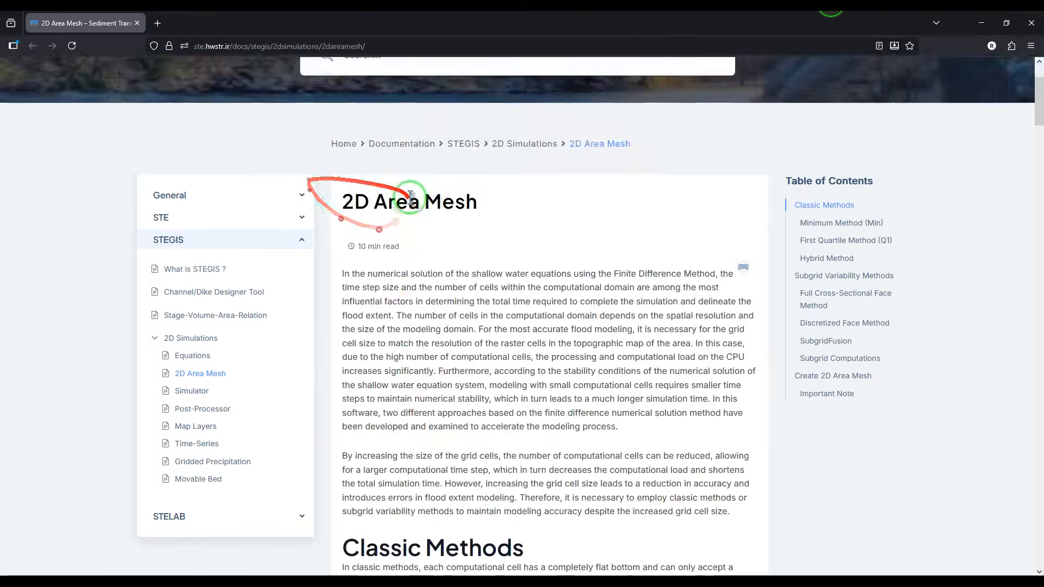
pyautogui.scroll(-9, 424, 210)
pyautogui.scroll(-10, 432, 218)
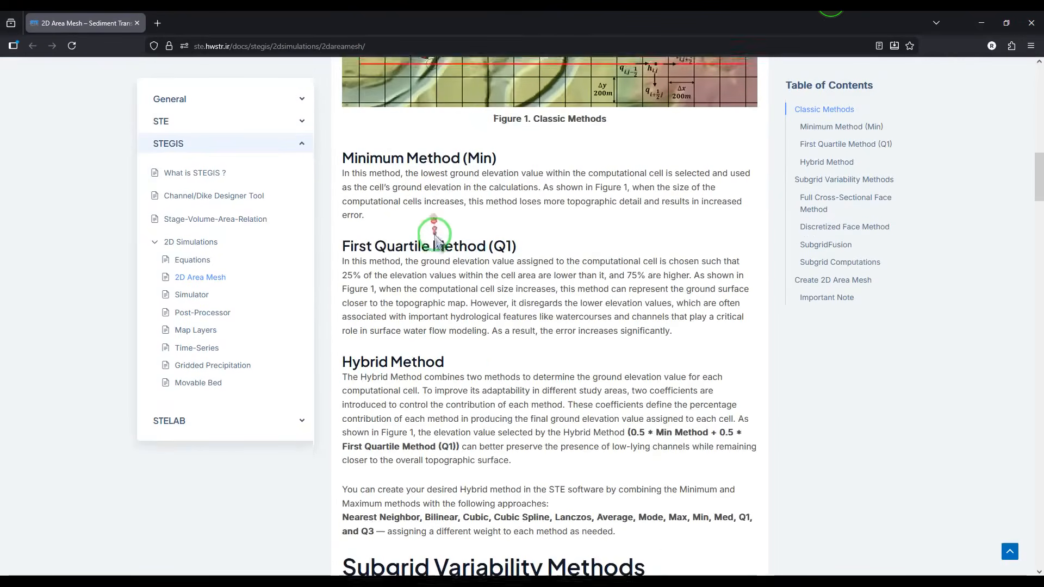
pyautogui.scroll(-2, 440, 261)
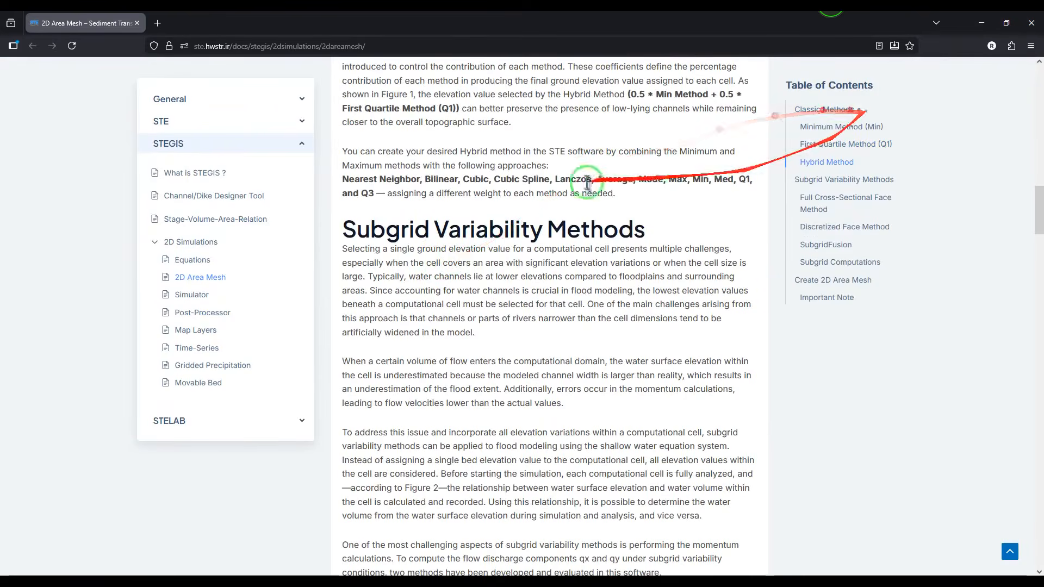
pyautogui.scroll(-2, 582, 201)
pyautogui.scroll(-14, 582, 201)
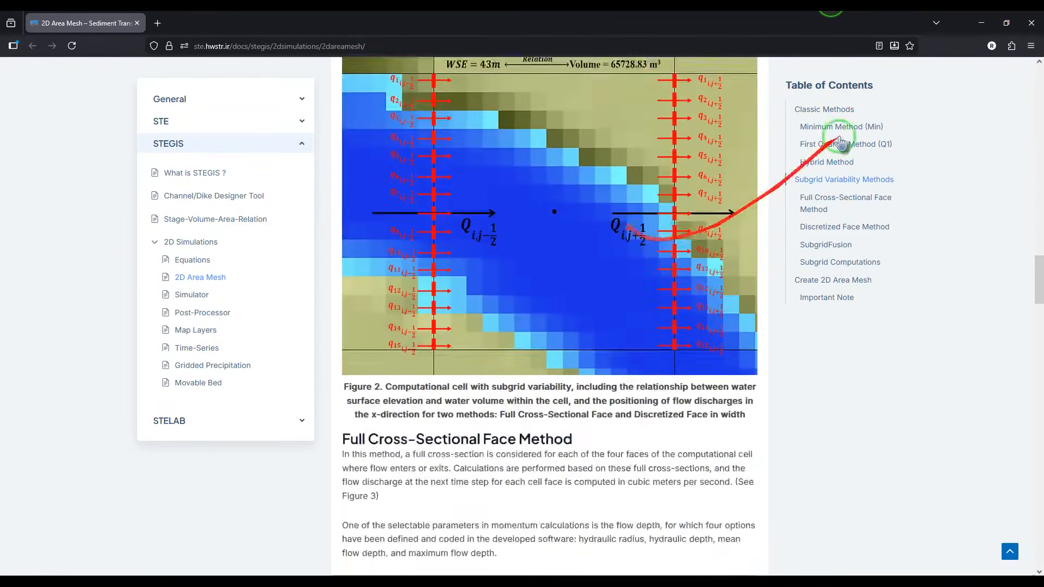
pyautogui.click(981, 24)
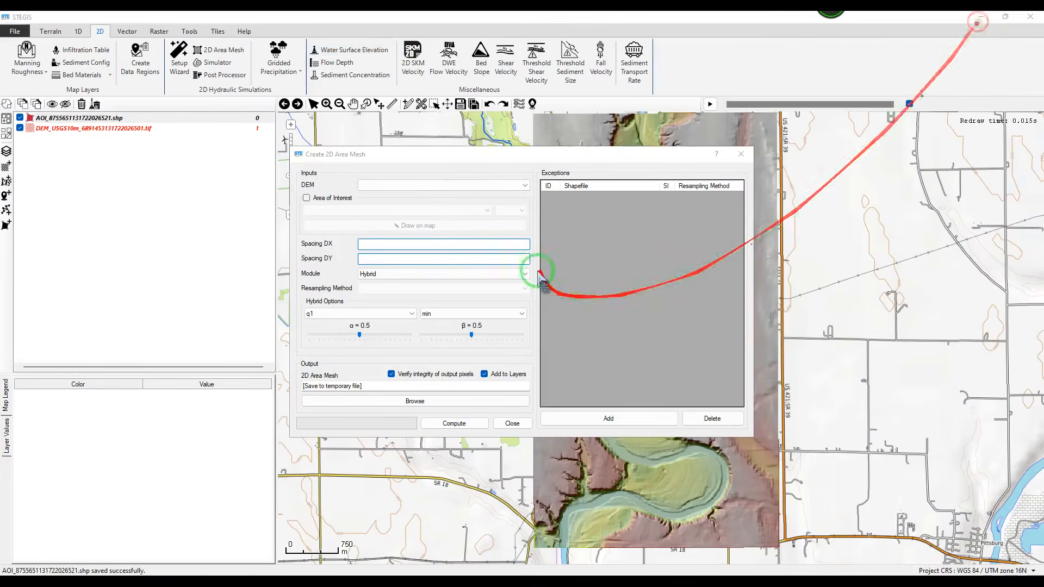
pyautogui.click(741, 156)
# - Return to the setup wizard and accept the SWE LIA Implicit Scheme with subgrid variability, LIA theta 0.9 and flow depth tolerance 0.001 m
pyautogui.click(179, 54)
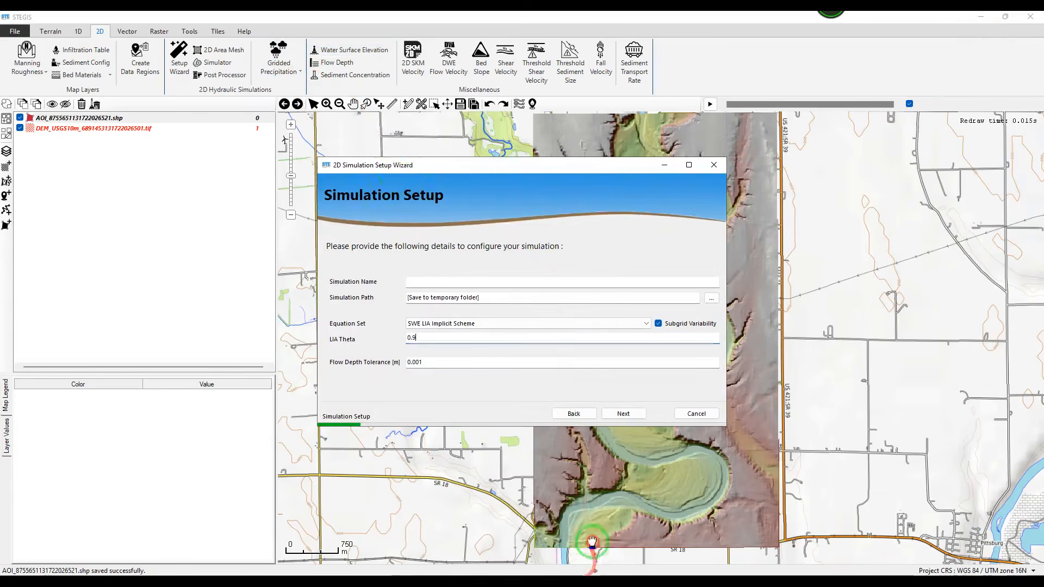
pyautogui.moveTo(393, 166); pyautogui.dragTo(407, 166)
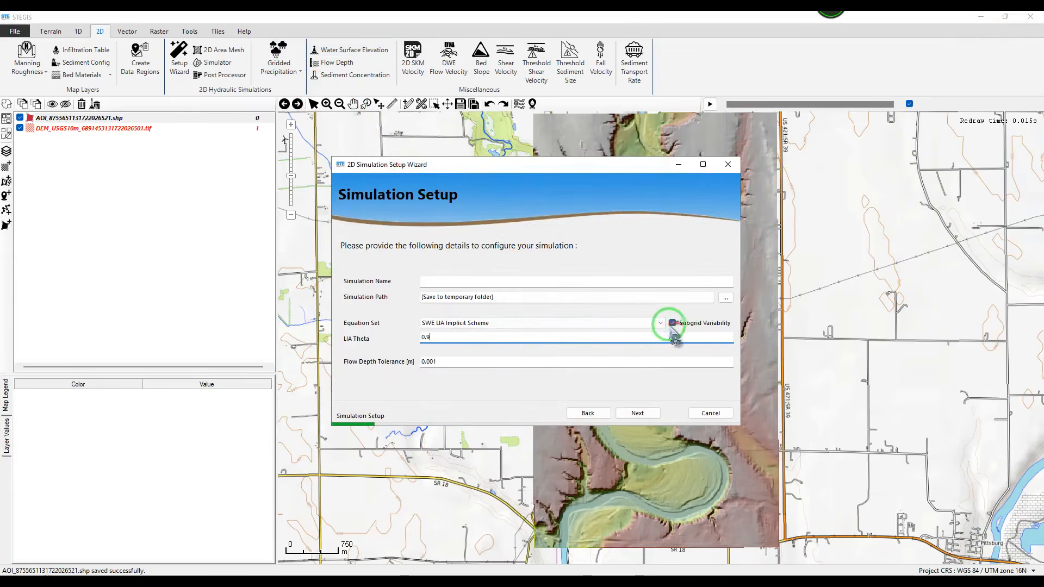
pyautogui.click(629, 412)
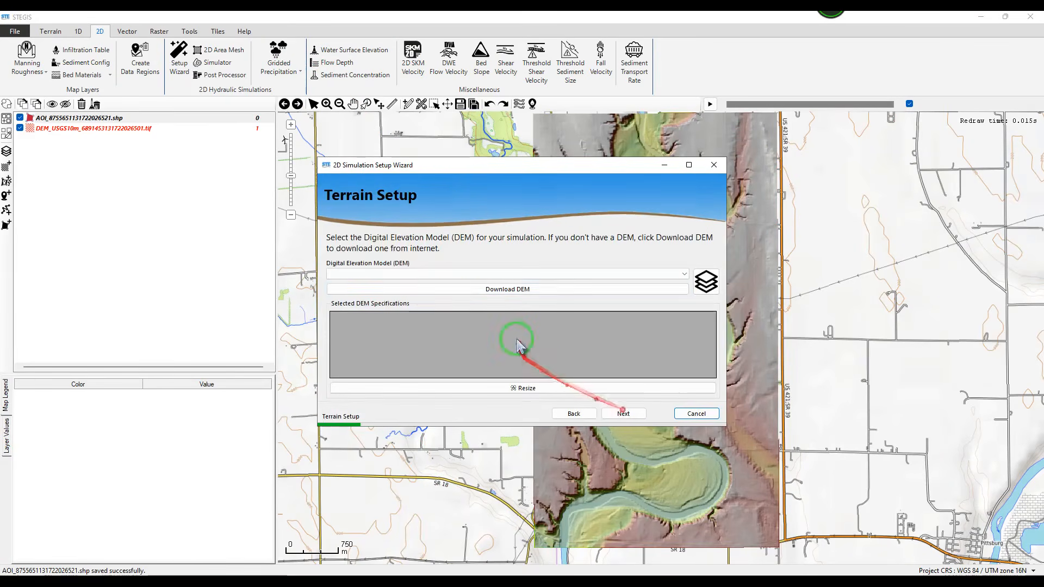
# - Move the wizard clear of the terrain and select the downloaded USGS10m DEM as the simulation's elevation model
pyautogui.click(429, 169)
pyautogui.moveTo(429, 170); pyautogui.dragTo(249, 168)
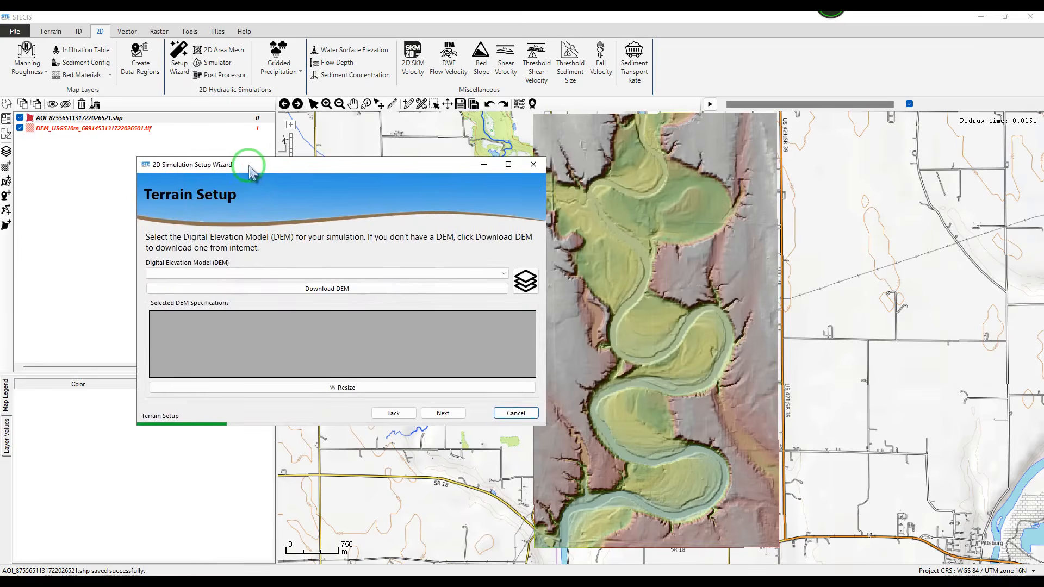
pyautogui.click(171, 273)
pyautogui.click(165, 284)
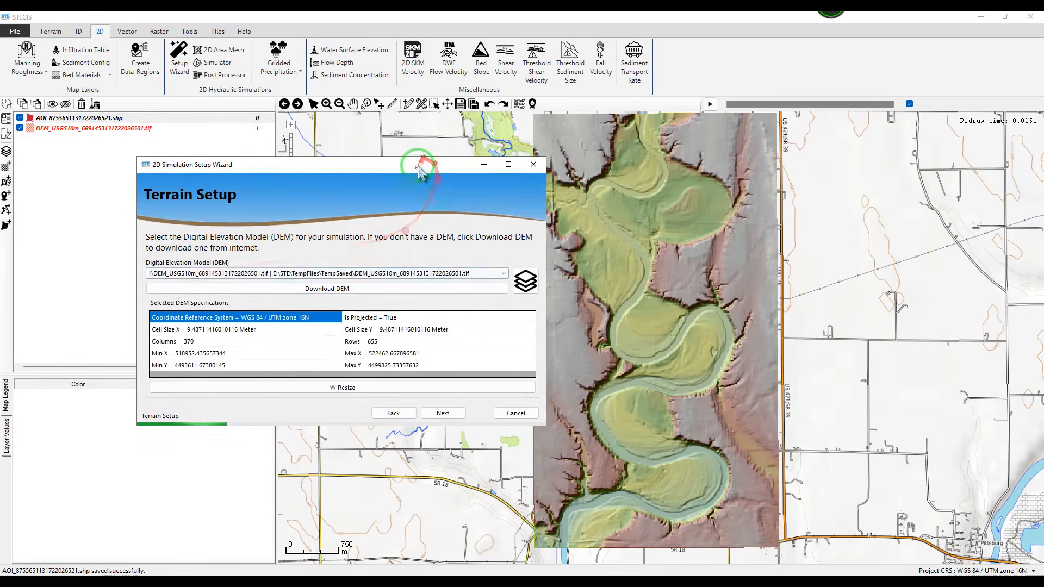
# - View the DEM download form offered by the terrain setup and close it without downloading anything
pyautogui.moveTo(418, 164); pyautogui.dragTo(363, 167)
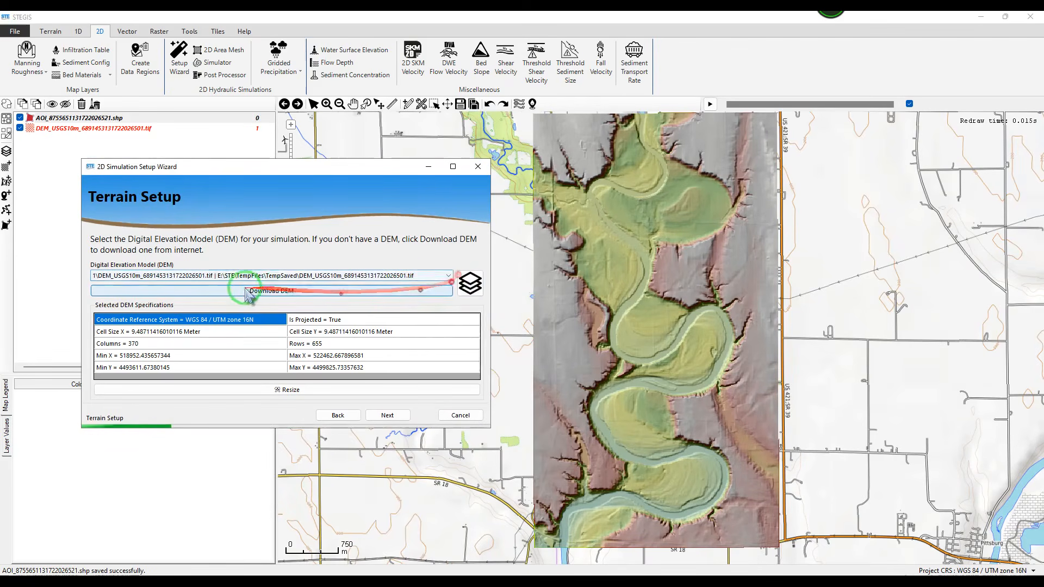
pyautogui.click(272, 291)
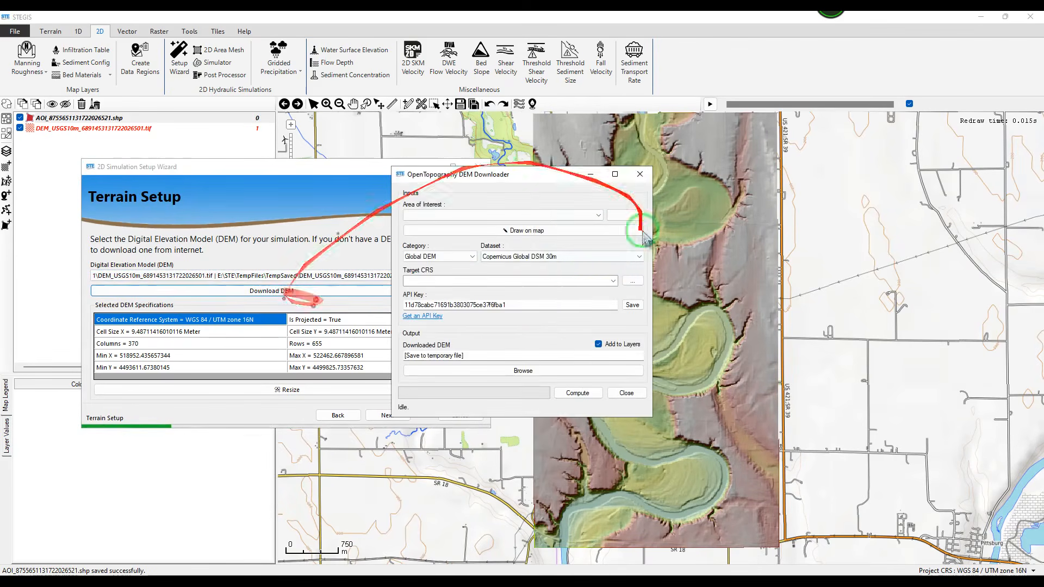
pyautogui.click(640, 174)
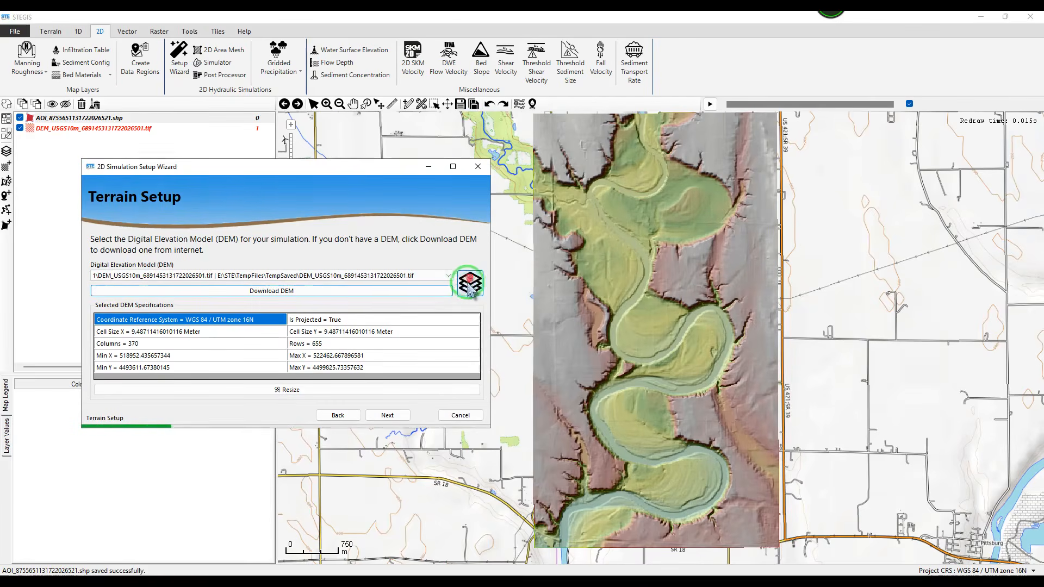
# - Accept the terrain setup and open the Create 2D Area Mesh dialog, moving it clear of the DEM
pyautogui.click(380, 415)
pyautogui.moveTo(426, 170); pyautogui.dragTo(205, 173)
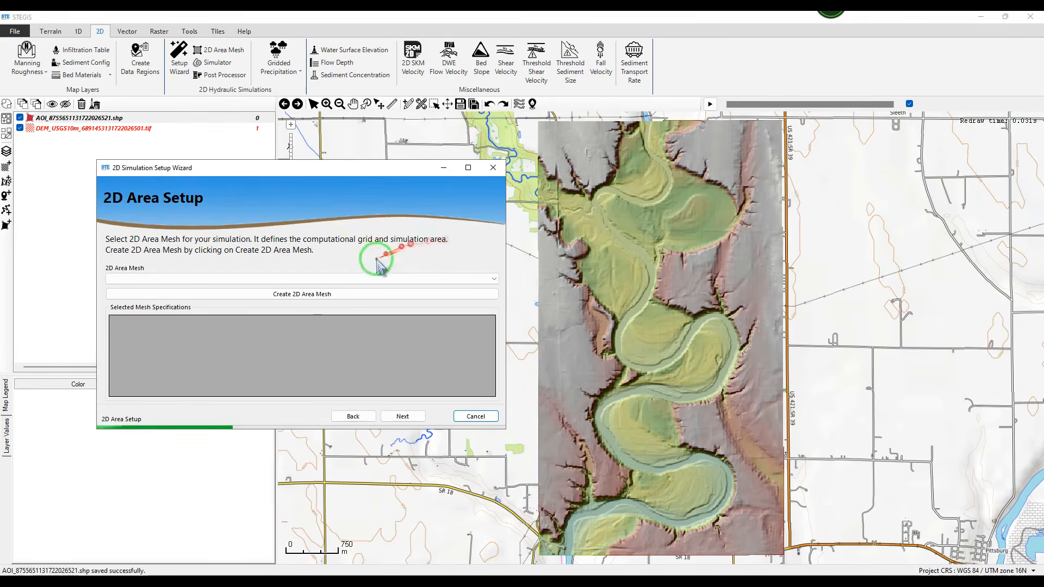
pyautogui.click(286, 298)
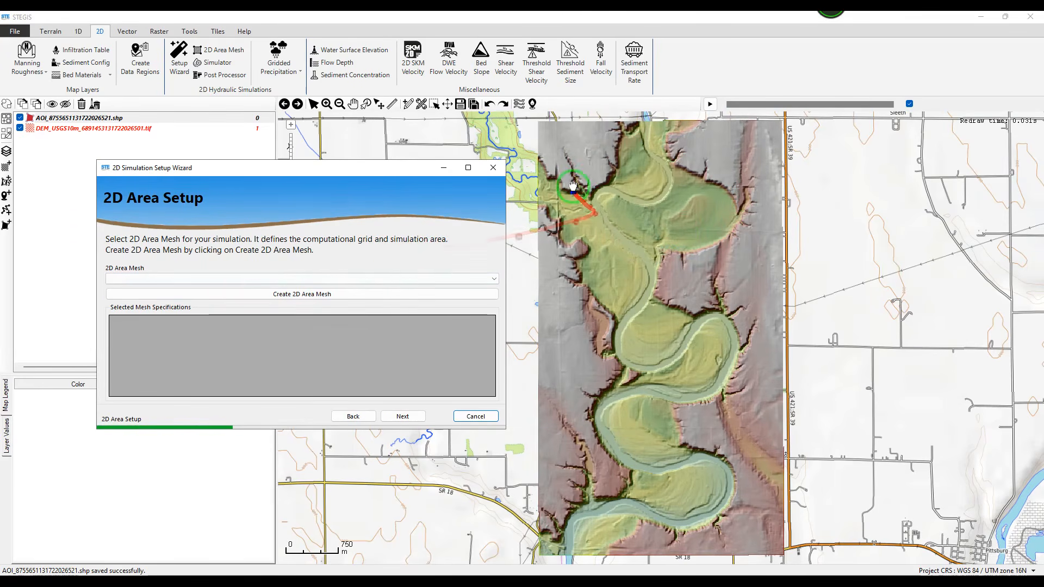
pyautogui.click(293, 295)
pyautogui.moveTo(432, 153); pyautogui.dragTo(236, 155)
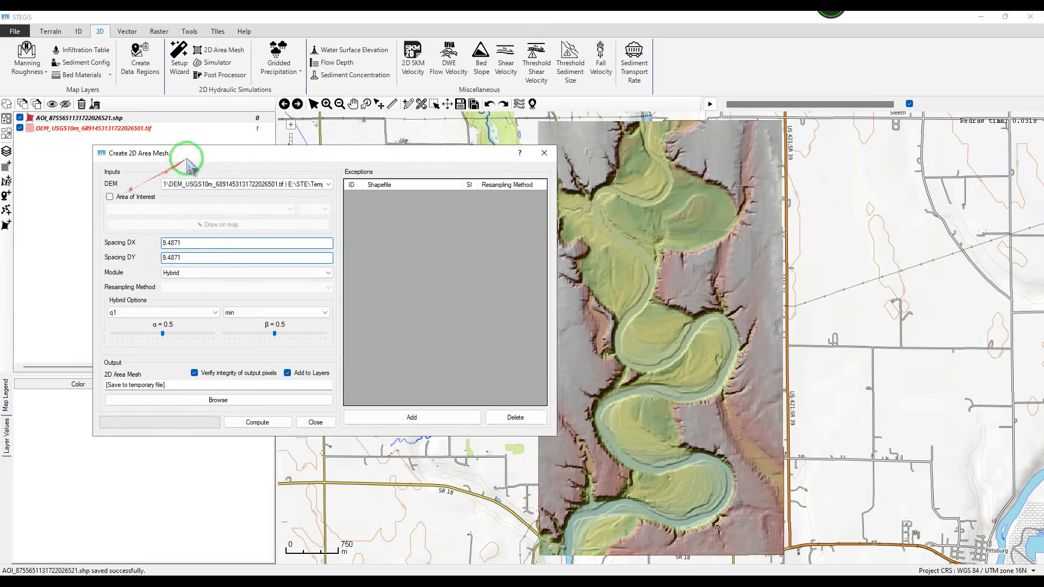
# - Limit the mesh to an area of interest by drawing and saving a 15-point polygon of about 17.9 sq km just inside the DEM's edges
pyautogui.click(116, 196)
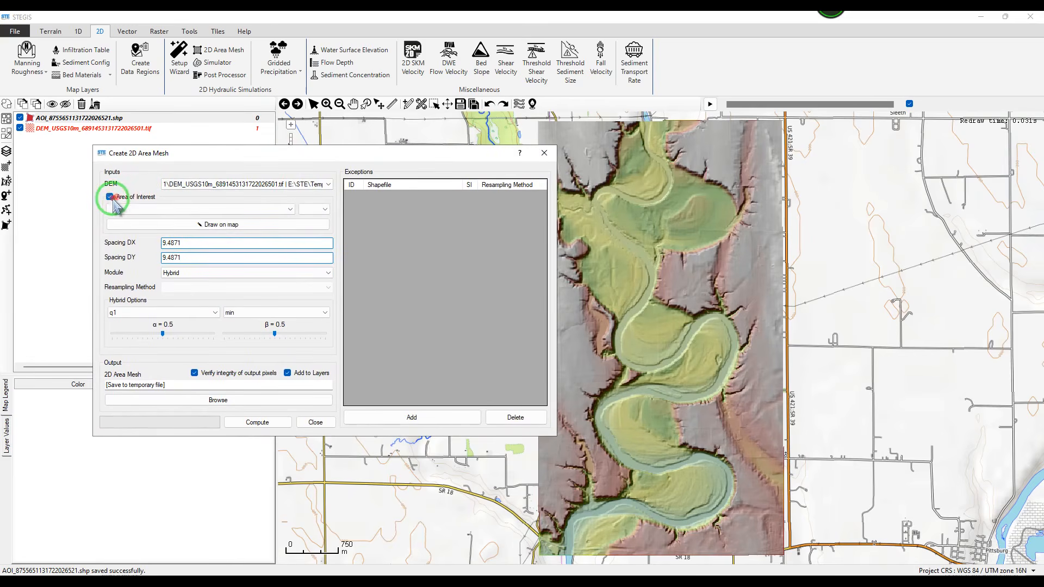
pyautogui.moveTo(150, 160); pyautogui.dragTo(124, 171)
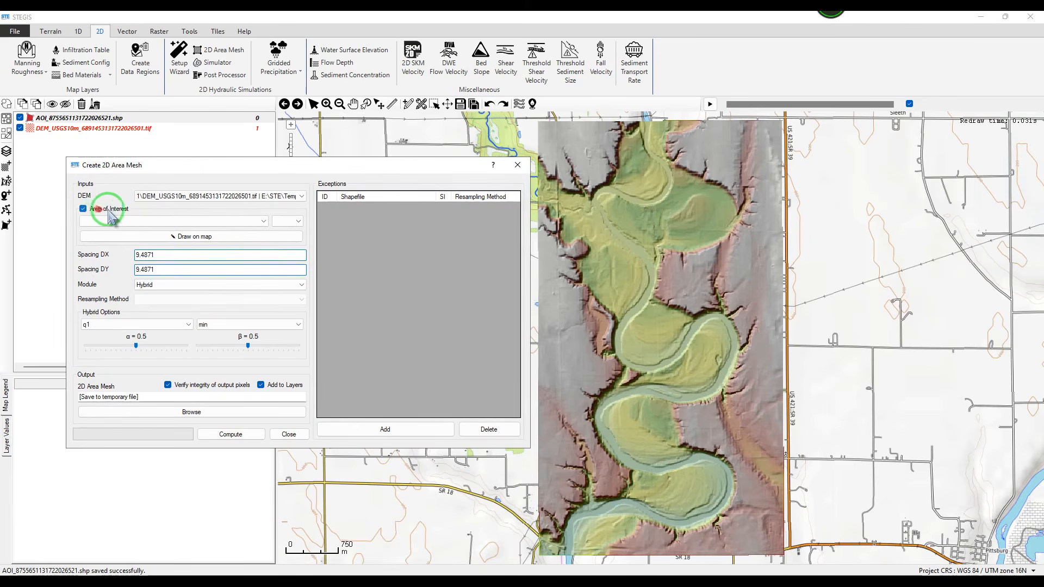
pyautogui.click(181, 240)
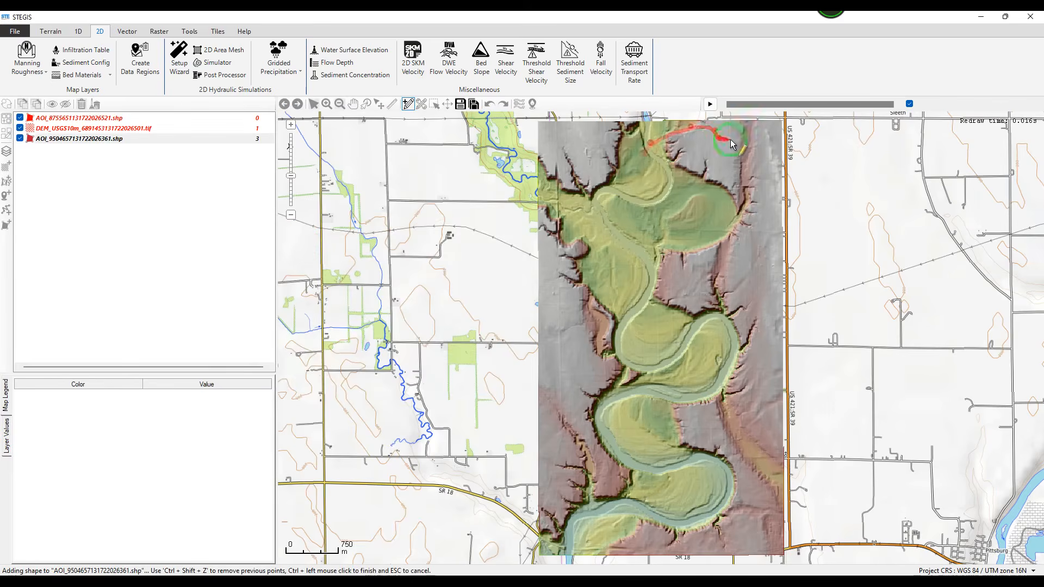
pyautogui.click(750, 145)
pyautogui.click(710, 140)
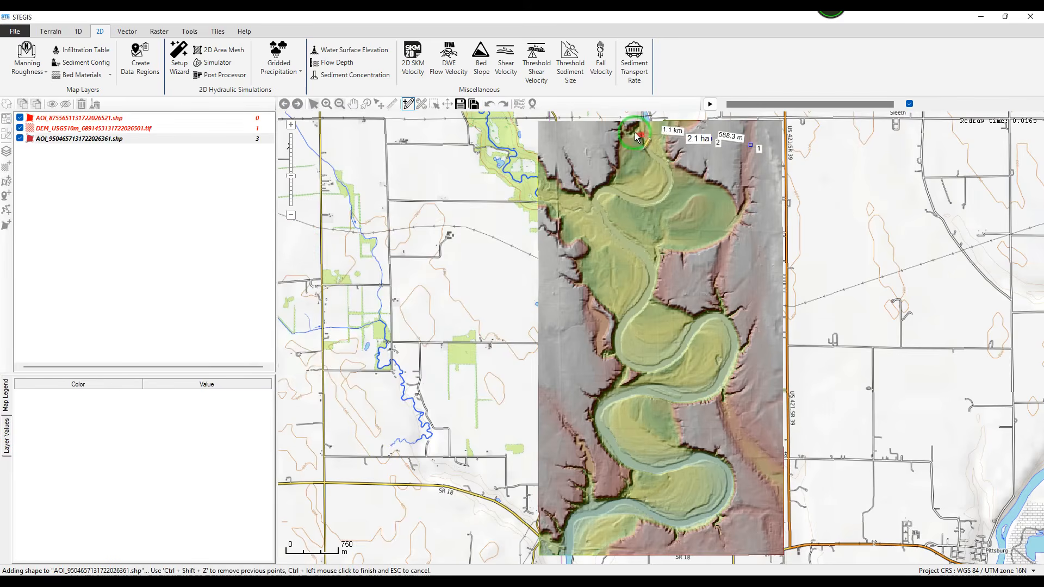
pyautogui.click(612, 135)
pyautogui.click(564, 145)
pyautogui.click(549, 171)
pyautogui.click(546, 253)
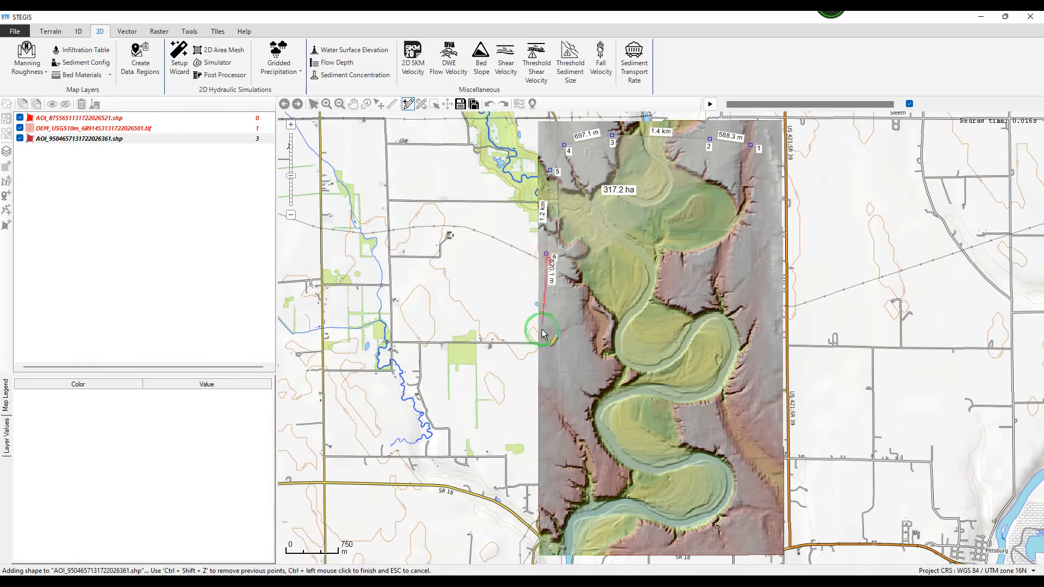
pyautogui.click(547, 453)
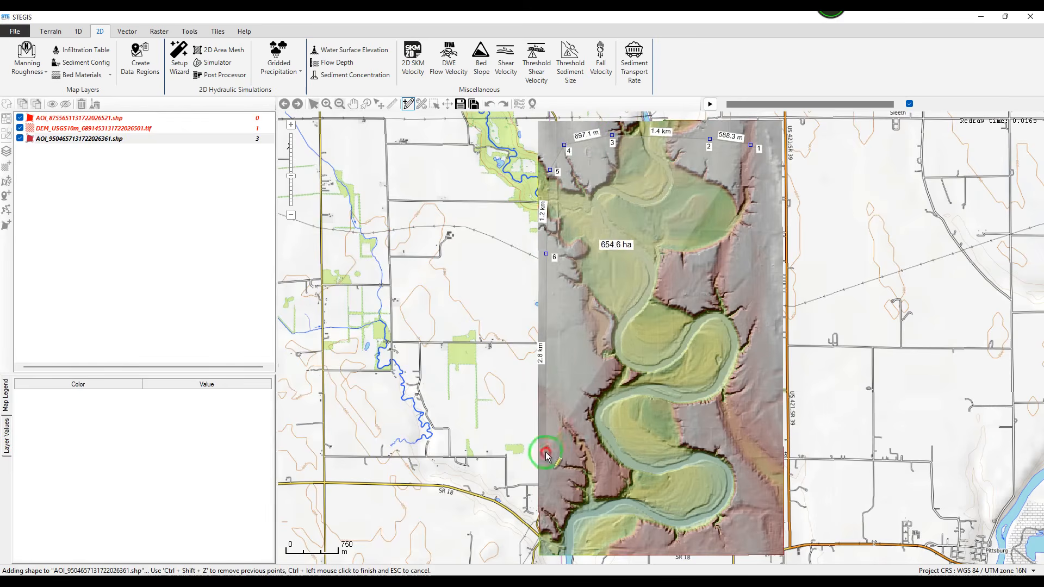
pyautogui.click(547, 532)
pyautogui.click(584, 549)
pyautogui.click(642, 547)
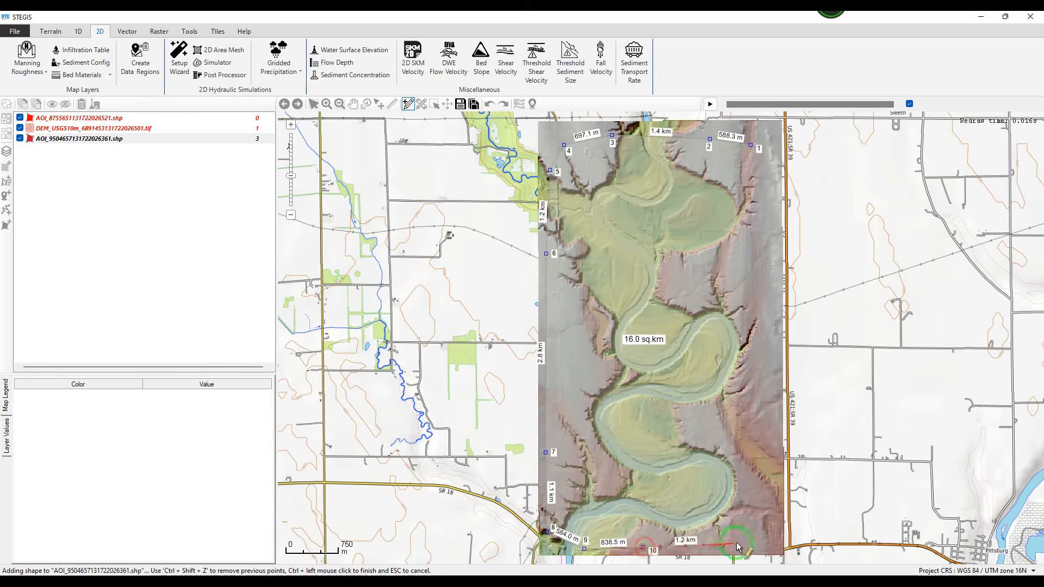
pyautogui.click(740, 542)
pyautogui.click(768, 452)
pyautogui.click(769, 305)
pyautogui.click(774, 202)
pyautogui.keyDown('ctrl'); pyautogui.click(765, 165); pyautogui.keyUp('ctrl')
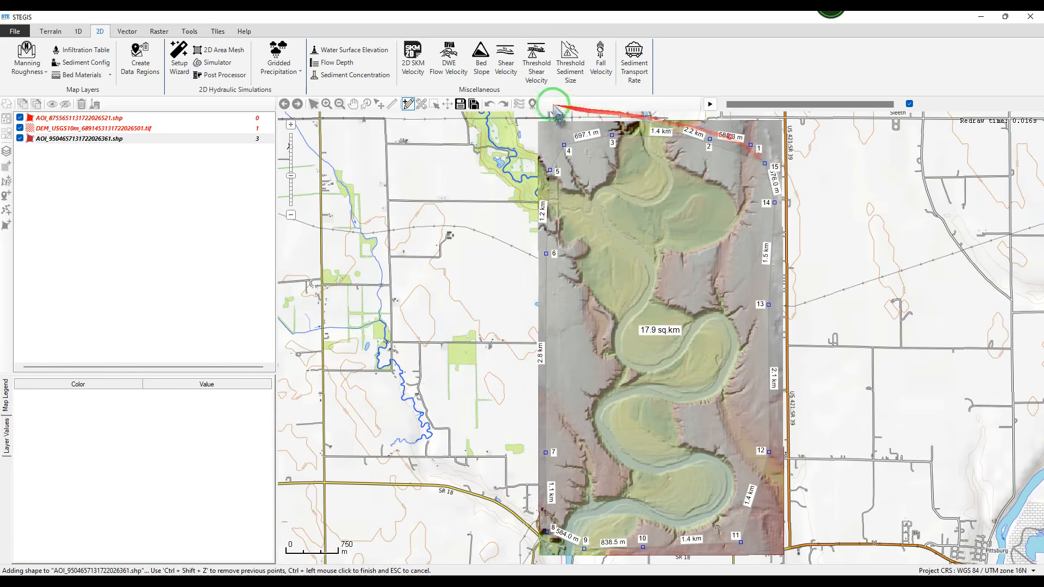
pyautogui.click(462, 106)
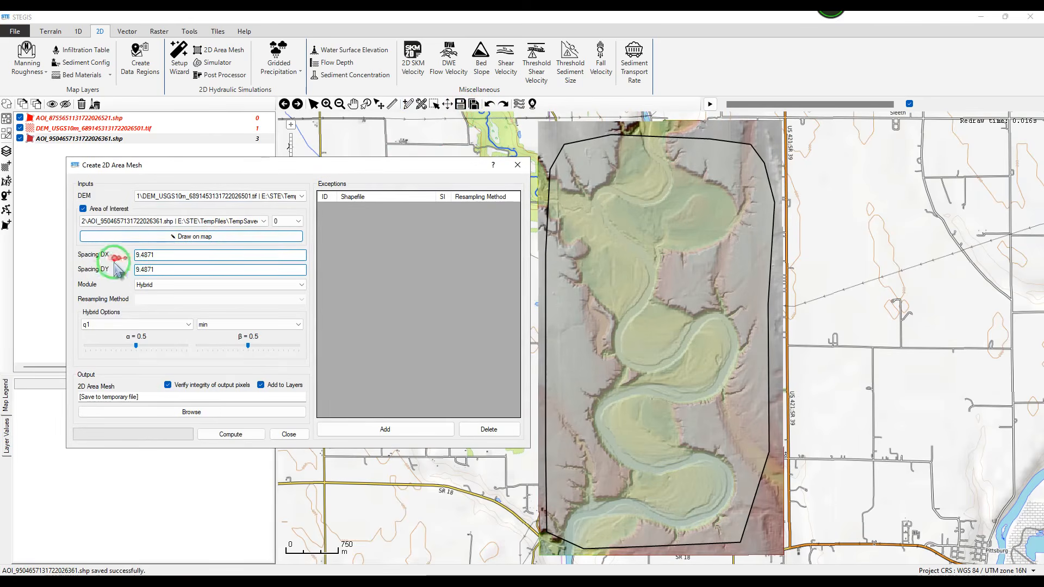
# - Set the mesh spacing DX and DY to five times the DEM cell size, 47.4355
pyautogui.doubleClick(159, 255)
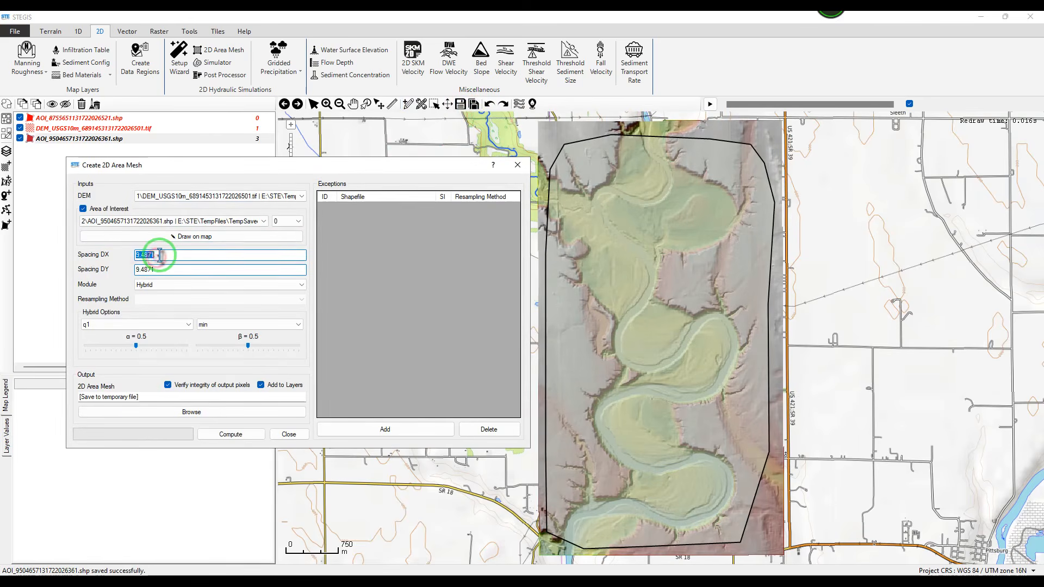
pyautogui.moveTo(157, 254); pyautogui.dragTo(140, 255)
pyautogui.moveTo(188, 165); pyautogui.dragTo(155, 166)
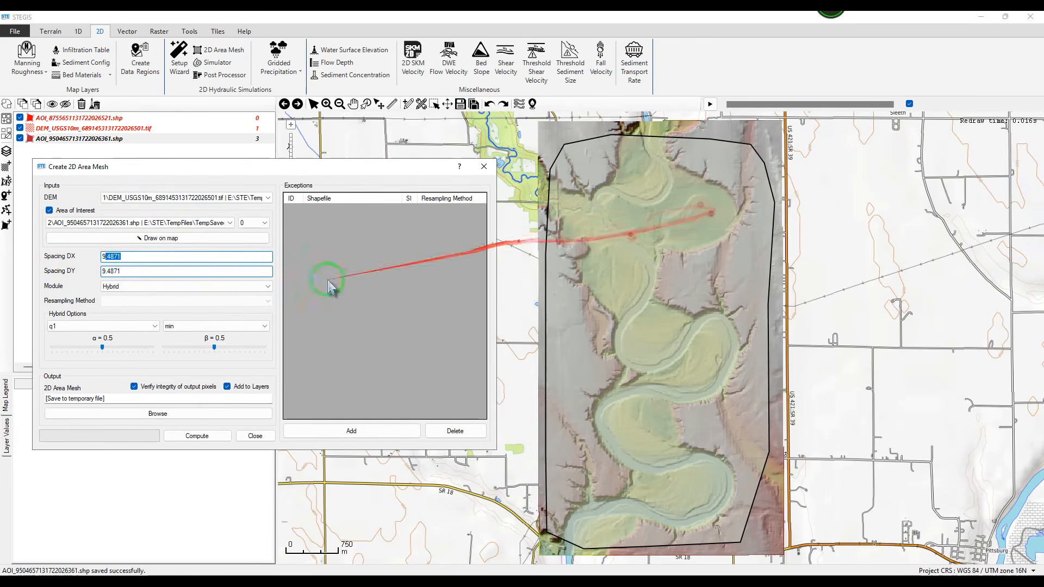
pyautogui.rightClick(136, 257)
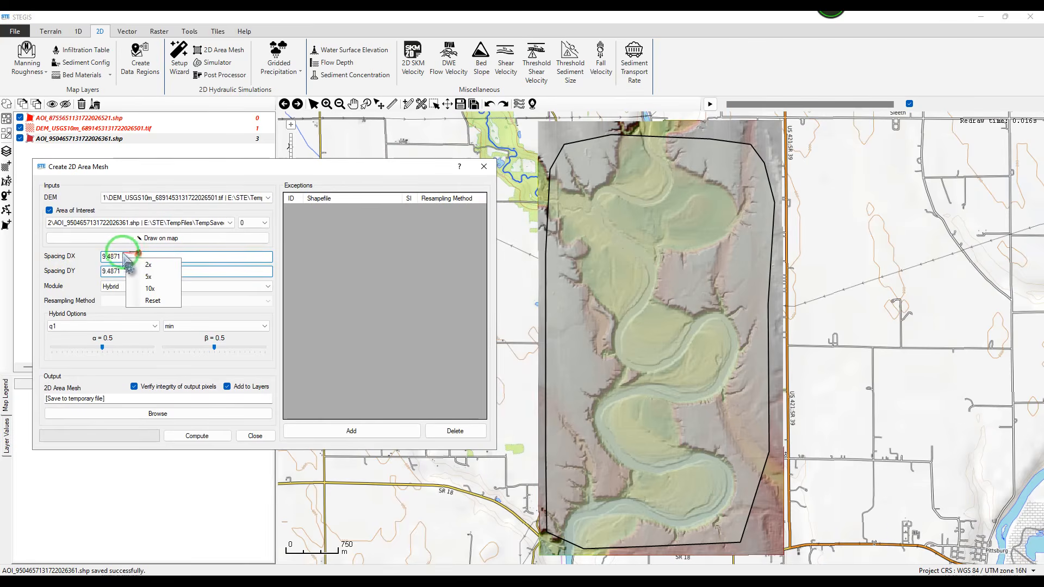
pyautogui.click(147, 277)
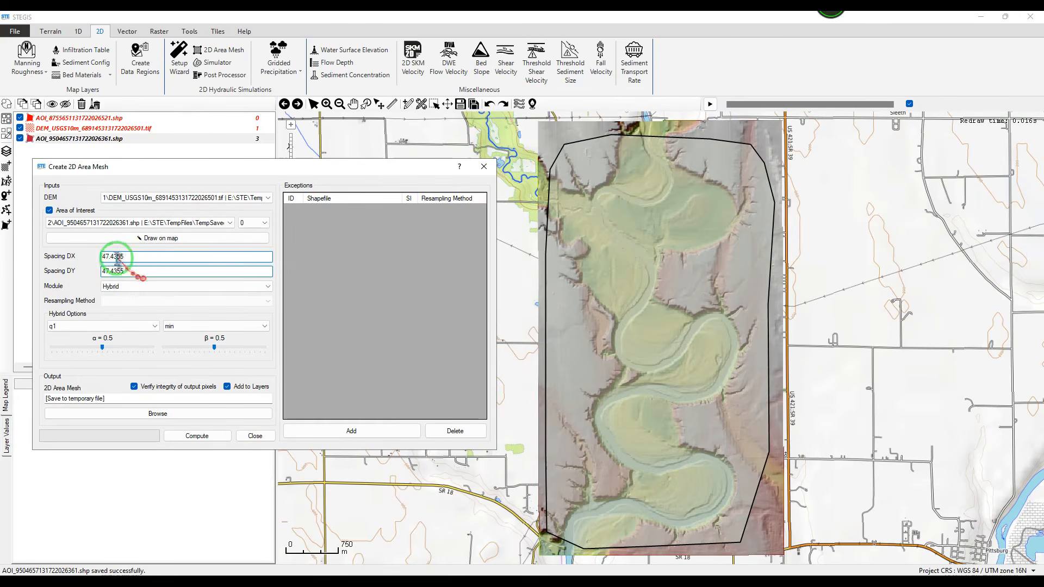
pyautogui.moveTo(135, 257); pyautogui.dragTo(87, 270)
# - Compute the 2D area mesh under the file name My2DAreaMesh and close the mesh dialog
pyautogui.click(189, 442)
pyautogui.click(593, 276)
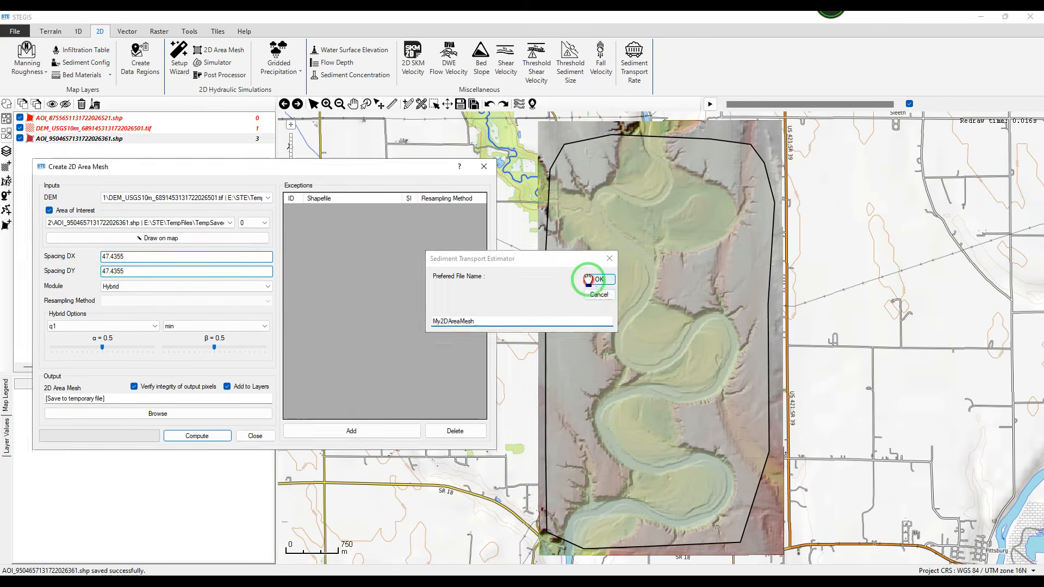
pyautogui.click(376, 263)
pyautogui.click(610, 340)
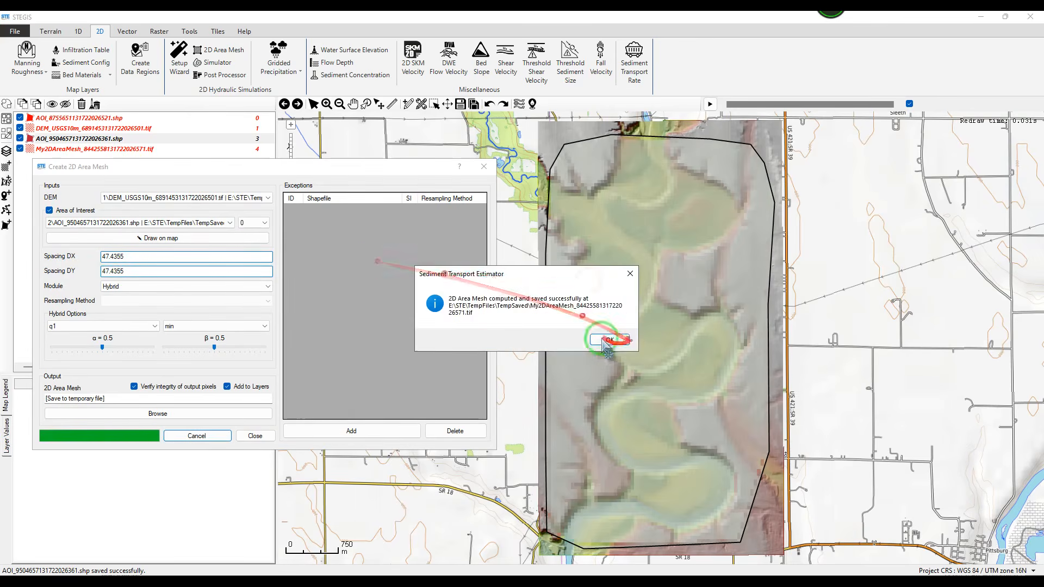
pyautogui.click(483, 168)
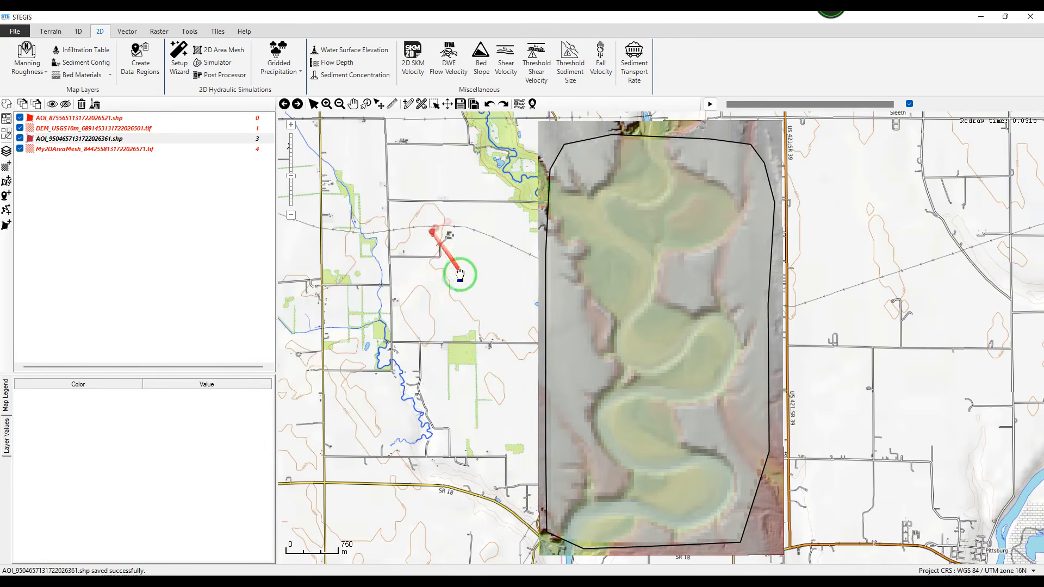
# - Return to the setup wizard, select My2DAreaMesh as the simulation's 2D area mesh and accept the 2D area setup
pyautogui.click(576, 538)
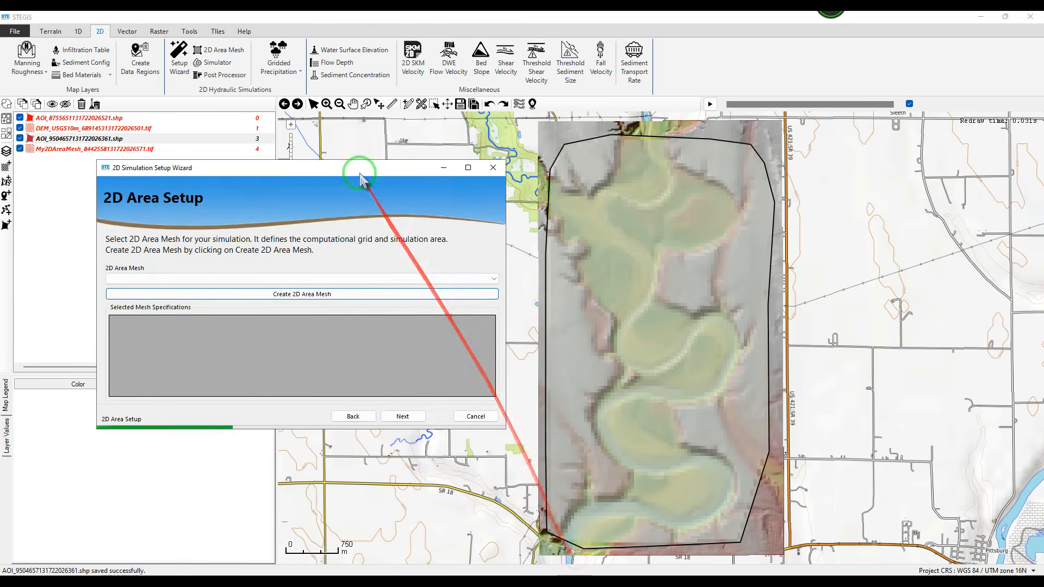
pyautogui.moveTo(336, 173); pyautogui.dragTo(342, 171)
pyautogui.click(166, 276)
pyautogui.click(144, 292)
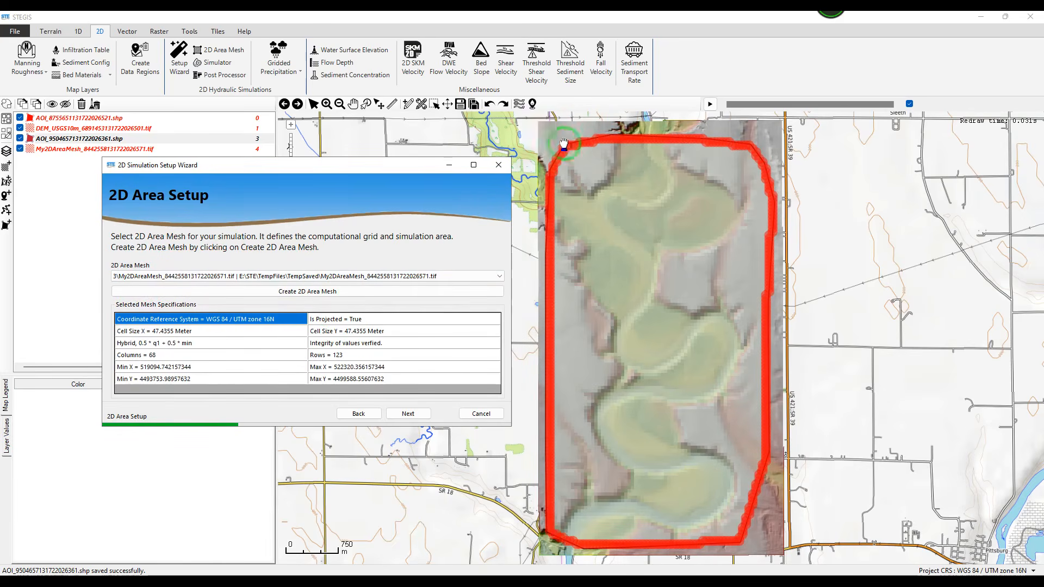
pyautogui.click(408, 415)
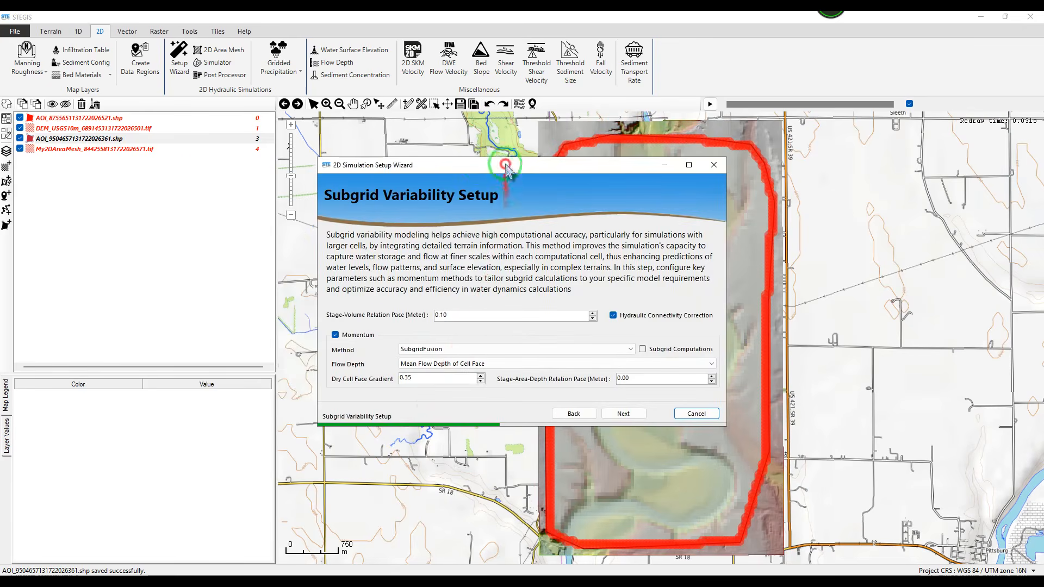
# - Inspect the mesh cells, then accept the subgrid setup with stage-volume pace 0.10 m, SubgridFusion momentum, mean cell-face flow depth and dry cell face gradient 0.35
pyautogui.moveTo(507, 165); pyautogui.dragTo(267, 172)
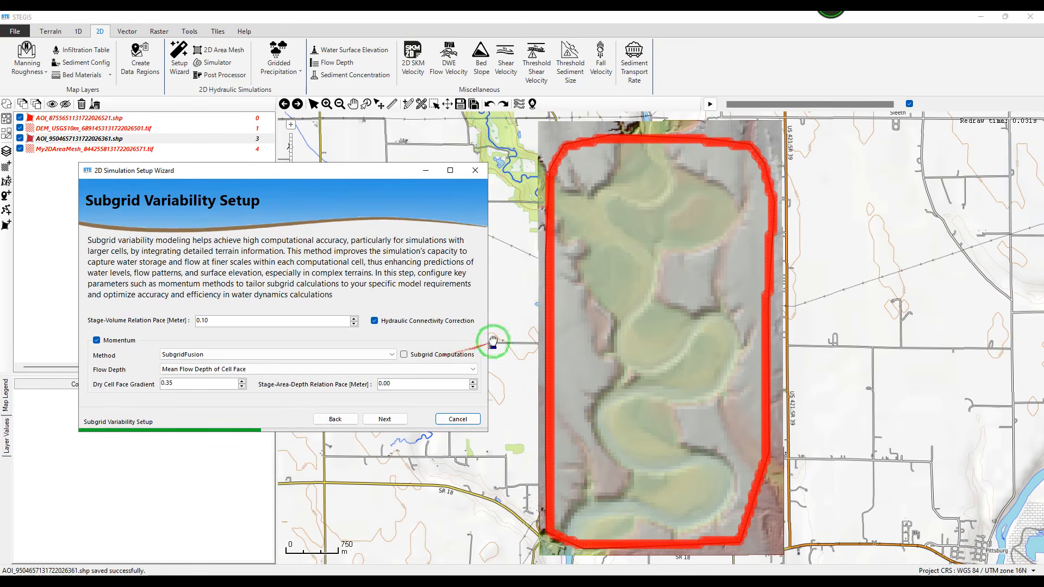
pyautogui.scroll(2, 612, 345)
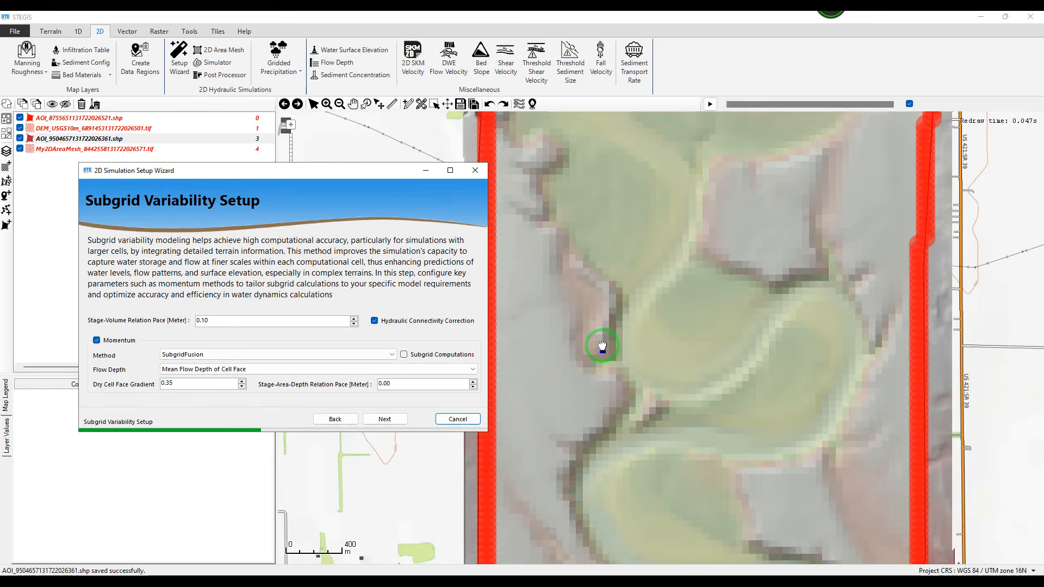
pyautogui.scroll(-2, 603, 346)
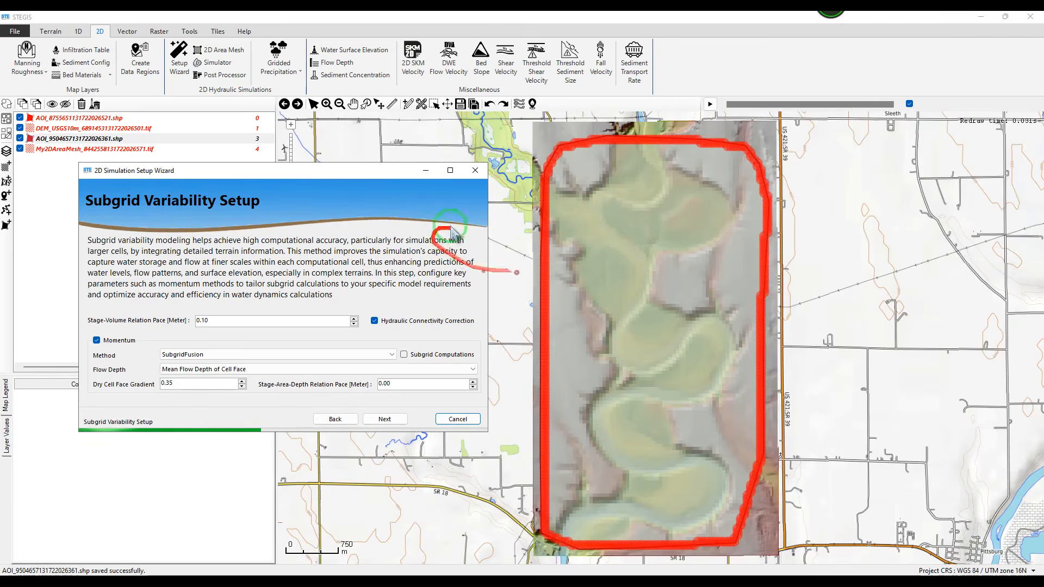
pyautogui.moveTo(331, 174)
pyautogui.mouseDown()
pyautogui.moveTo(362, 163)
pyautogui.moveTo(348, 167)
pyautogui.mouseUp()
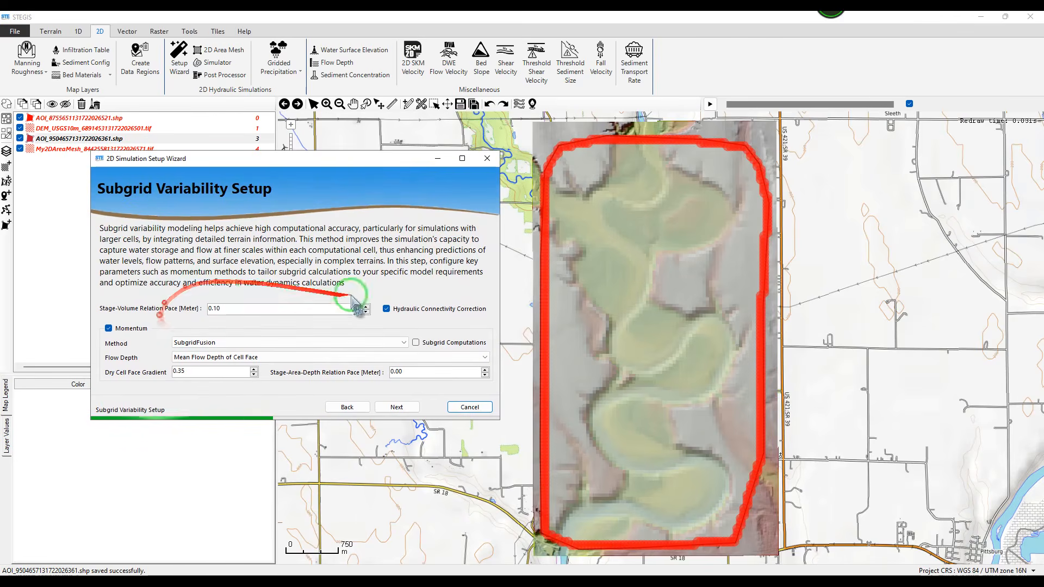
pyautogui.click(405, 407)
# - Accept the map layers setup with a default Manning value of 0.06 and no Manning, infiltration or bed material data regions
pyautogui.moveTo(466, 166); pyautogui.dragTo(251, 168)
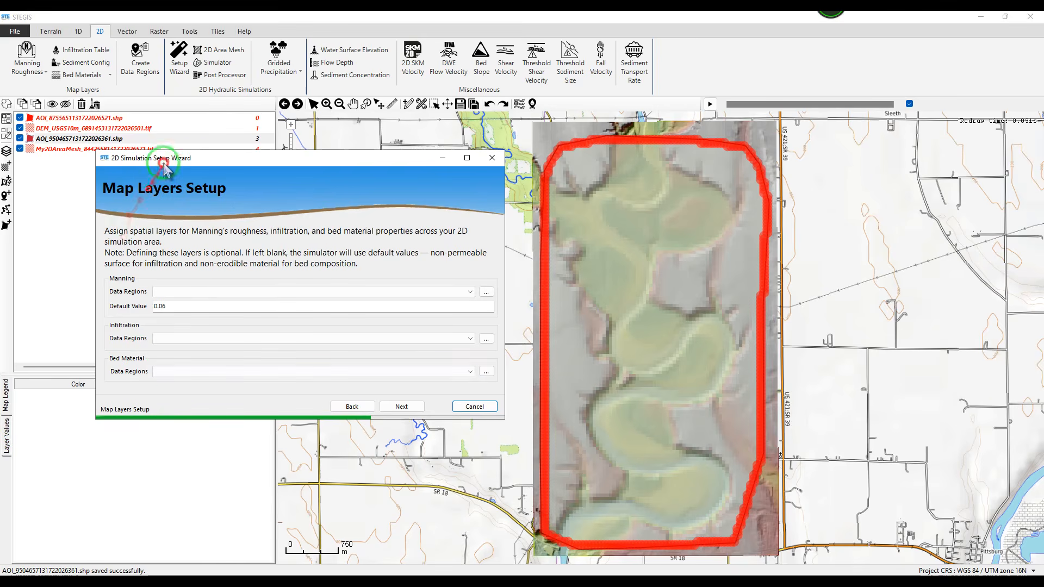
pyautogui.moveTo(165, 165); pyautogui.dragTo(146, 169)
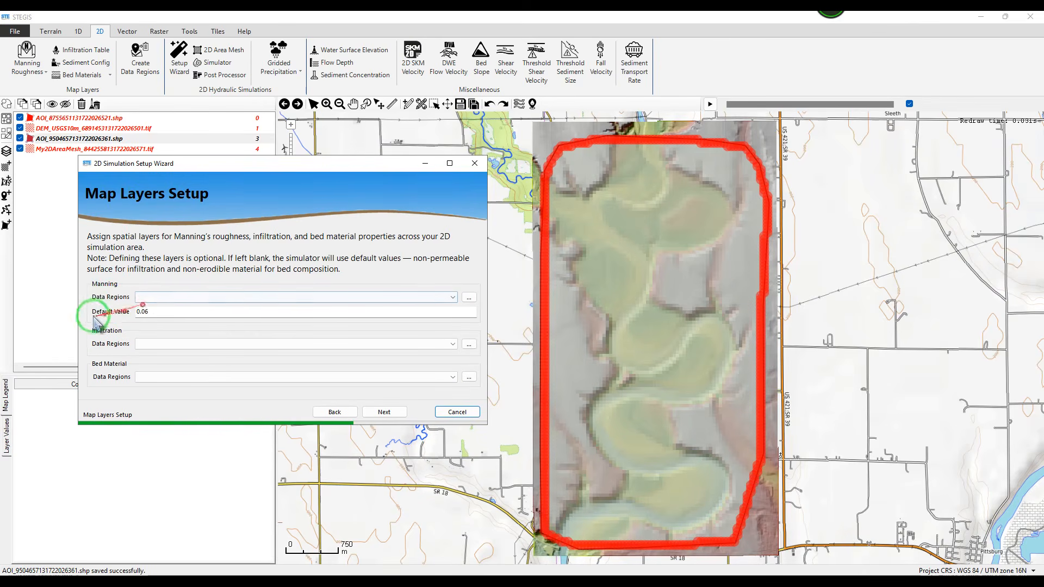
pyautogui.click(161, 313)
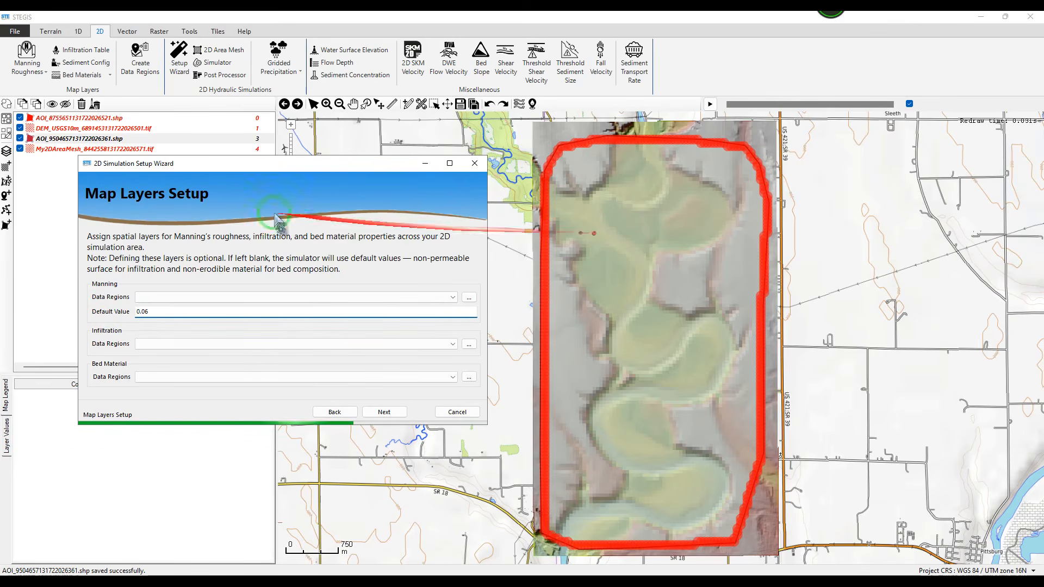
pyautogui.moveTo(125, 311); pyautogui.dragTo(158, 316)
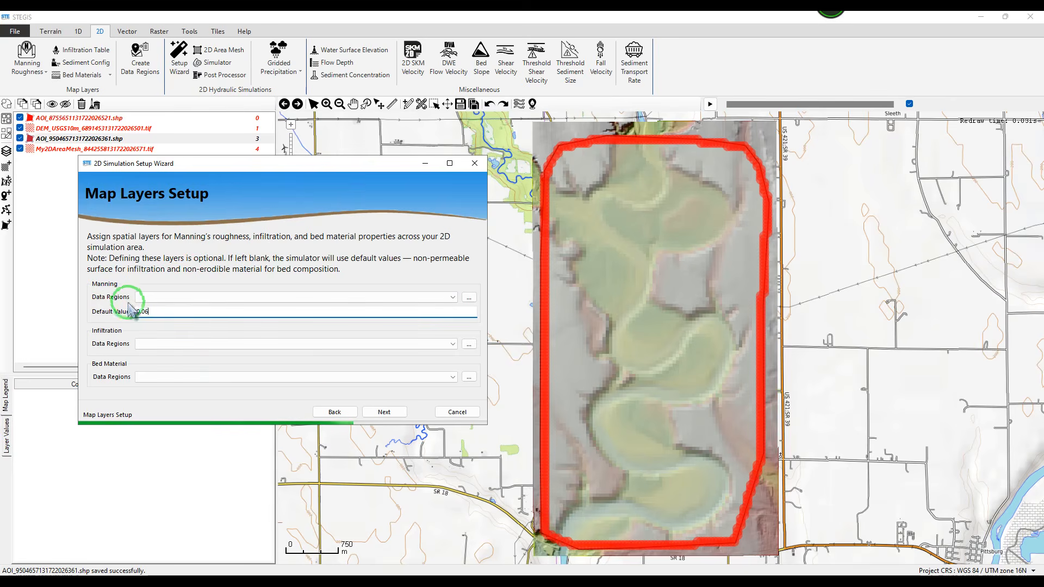
pyautogui.click(384, 412)
# - Move the Internal Conditions Setup clear of the mesh and examine the river channel through the middle of the simulation area
pyautogui.moveTo(538, 169); pyautogui.dragTo(321, 171)
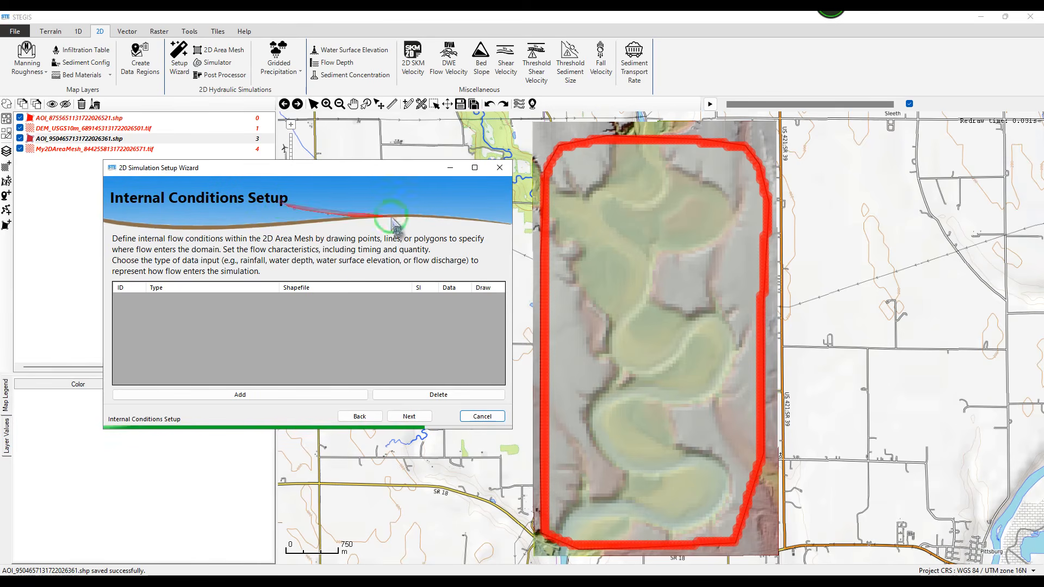
pyautogui.scroll(2, 651, 301)
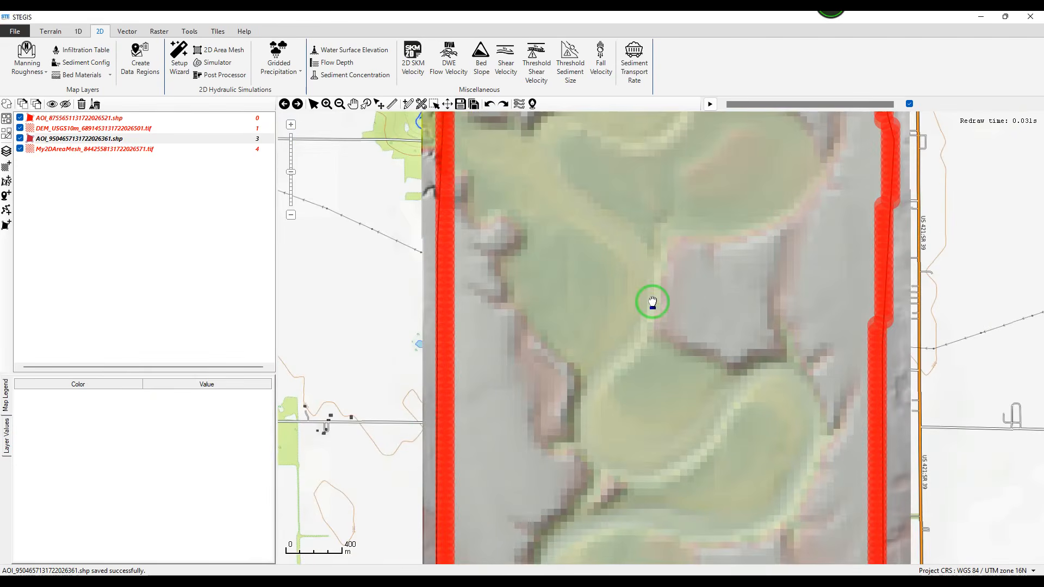
pyautogui.moveTo(652, 311); pyautogui.dragTo(597, 257)
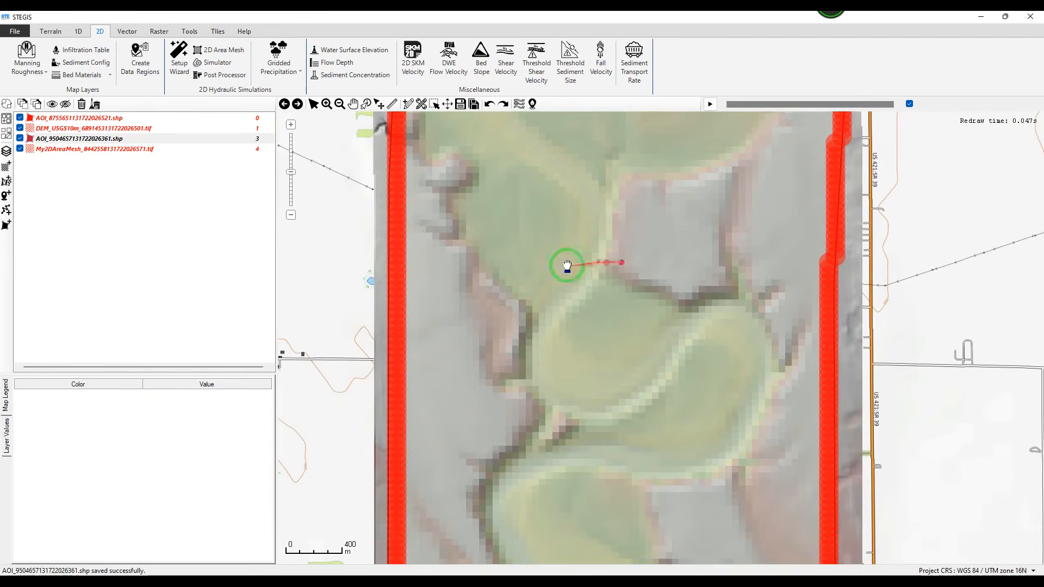
pyautogui.moveTo(512, 581)
pyautogui.click(574, 541)
pyautogui.moveTo(252, 169); pyautogui.dragTo(182, 171)
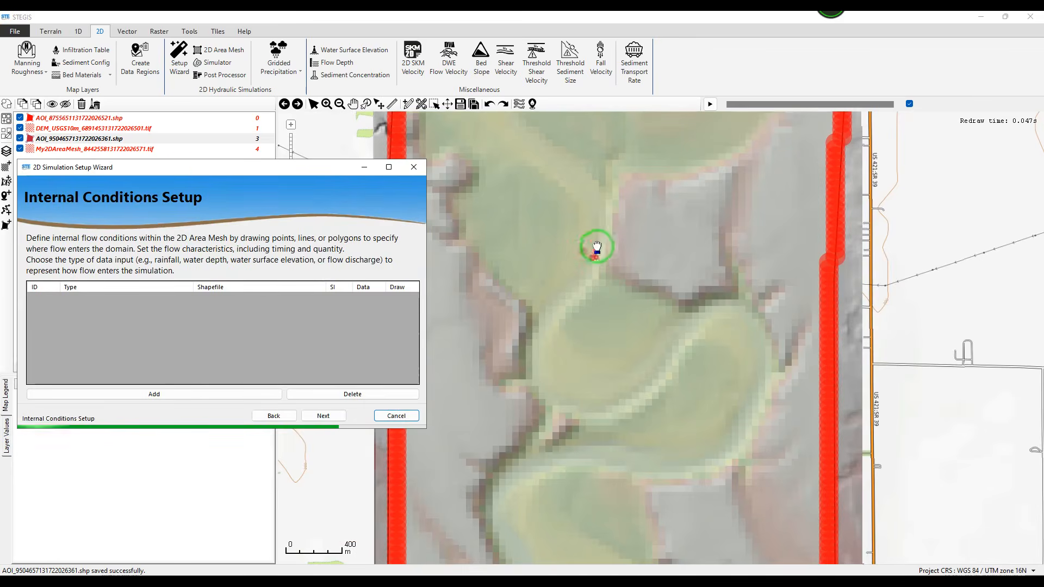
pyautogui.scroll(1, 594, 240)
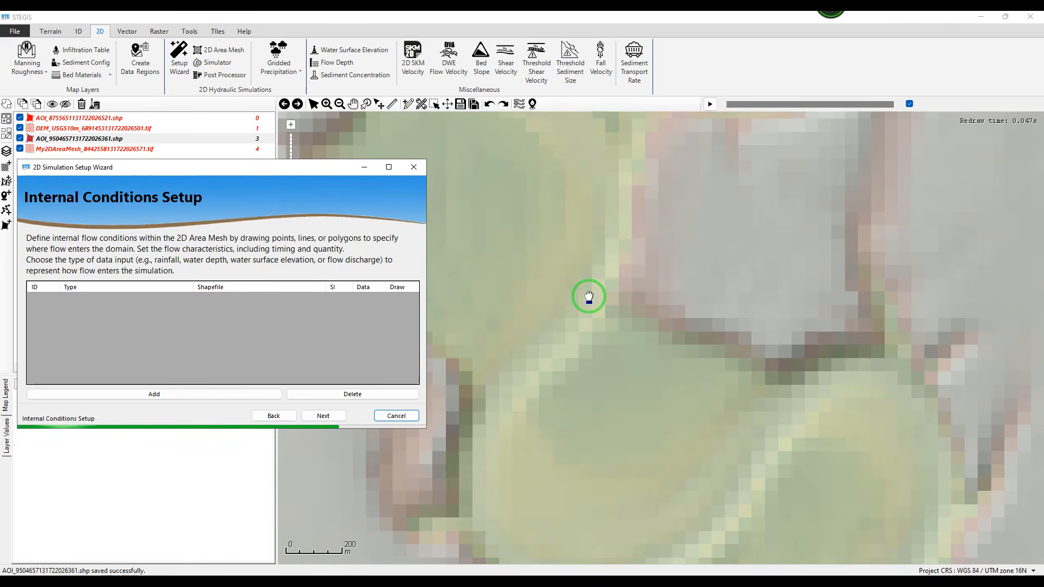
pyautogui.scroll(-1, 589, 275)
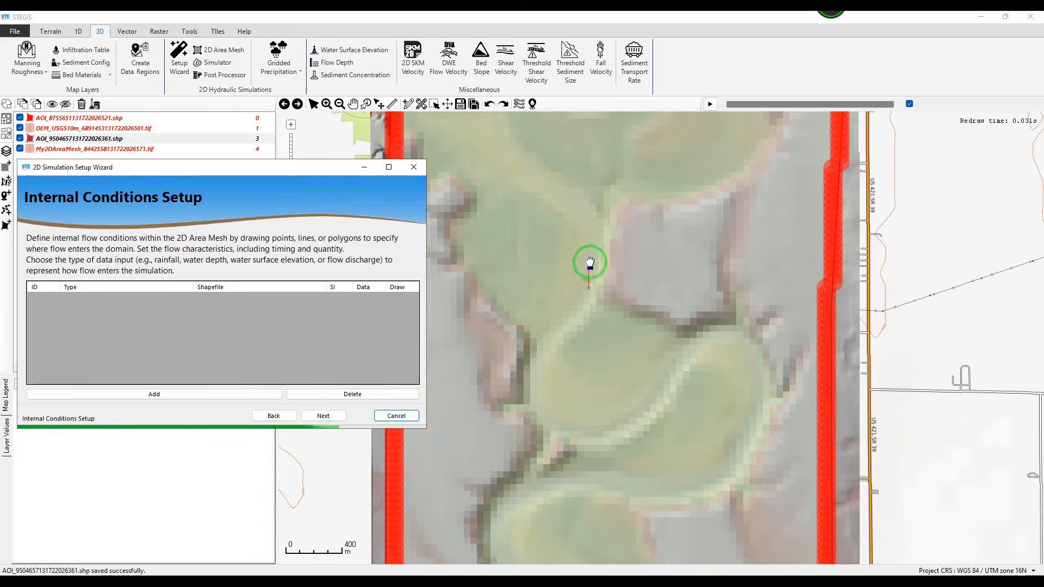
pyautogui.scroll(1, 592, 269)
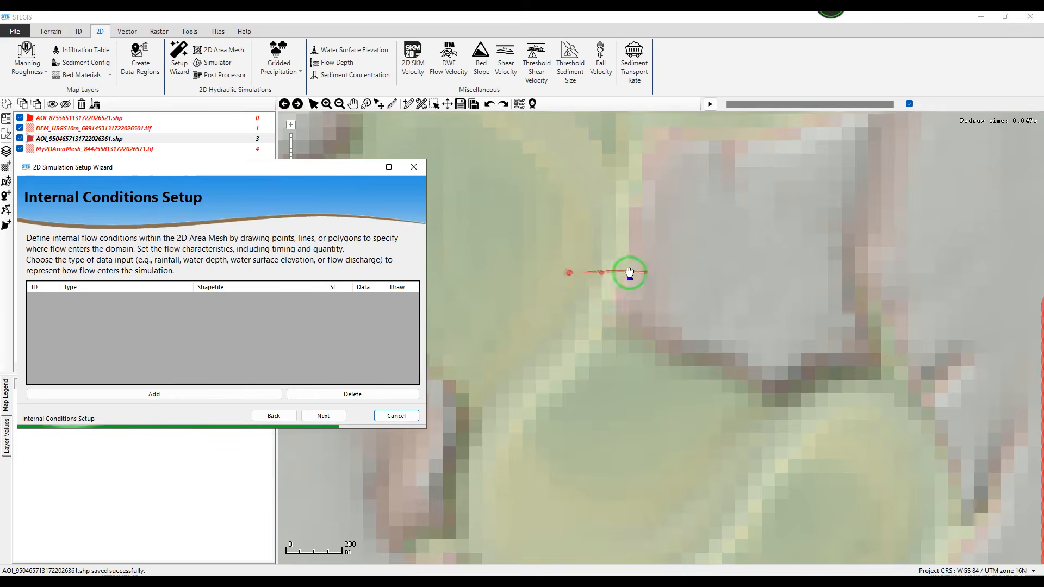
pyautogui.scroll(-2, 620, 277)
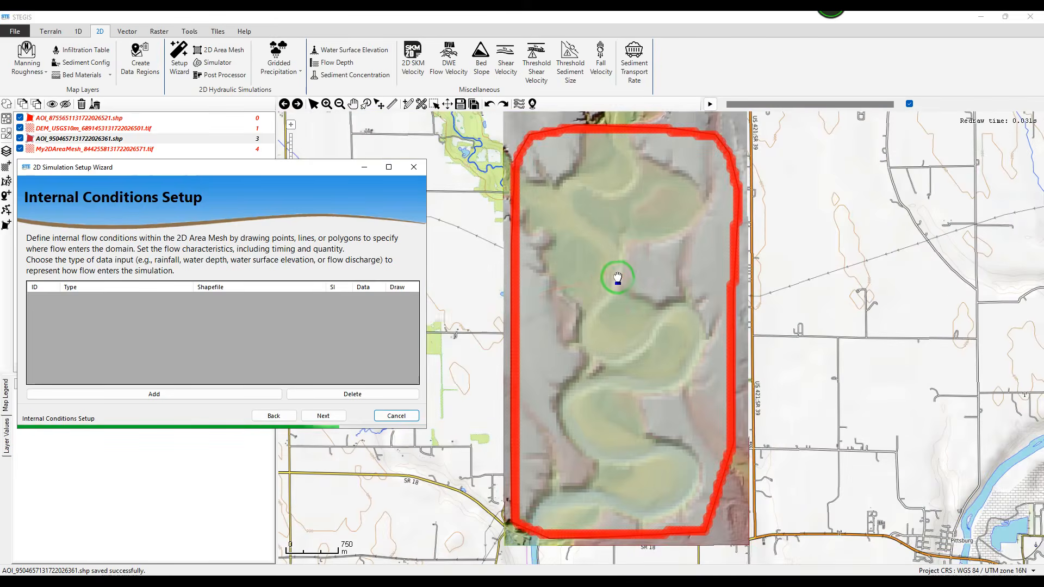
pyautogui.click(143, 395)
pyautogui.click(105, 298)
pyautogui.click(81, 354)
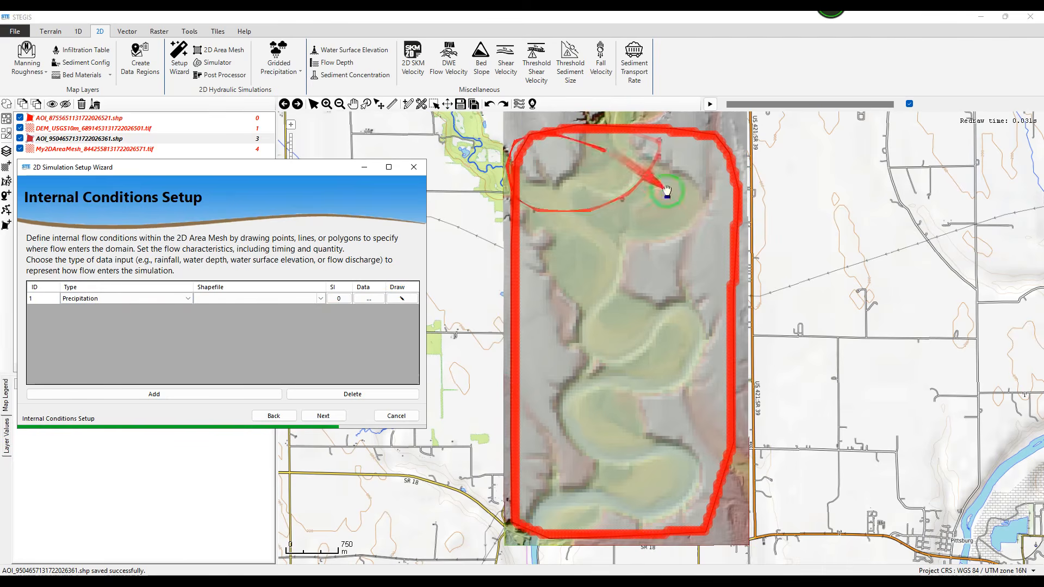
pyautogui.click(43, 299)
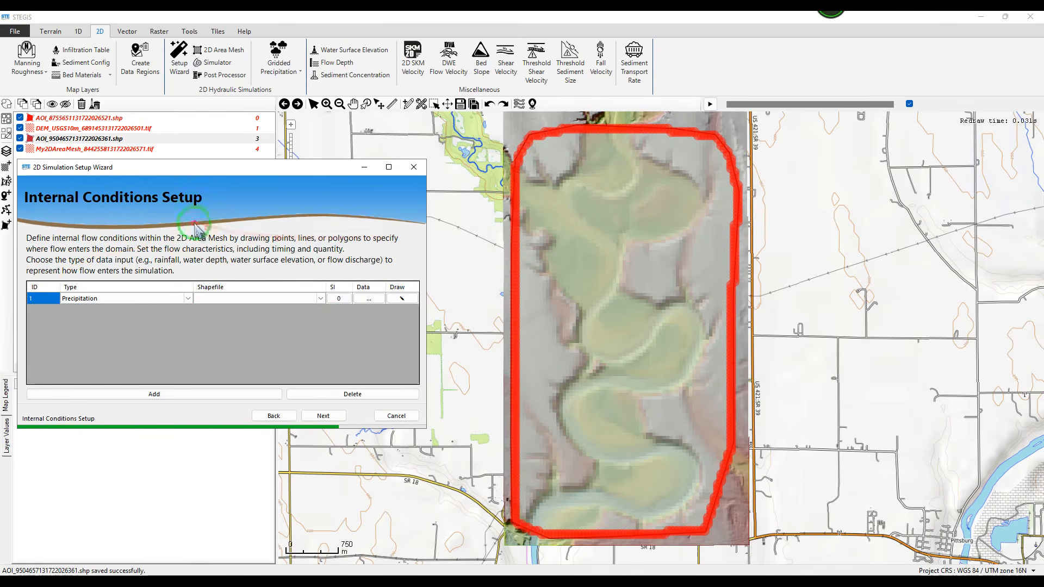
pyautogui.click(351, 393)
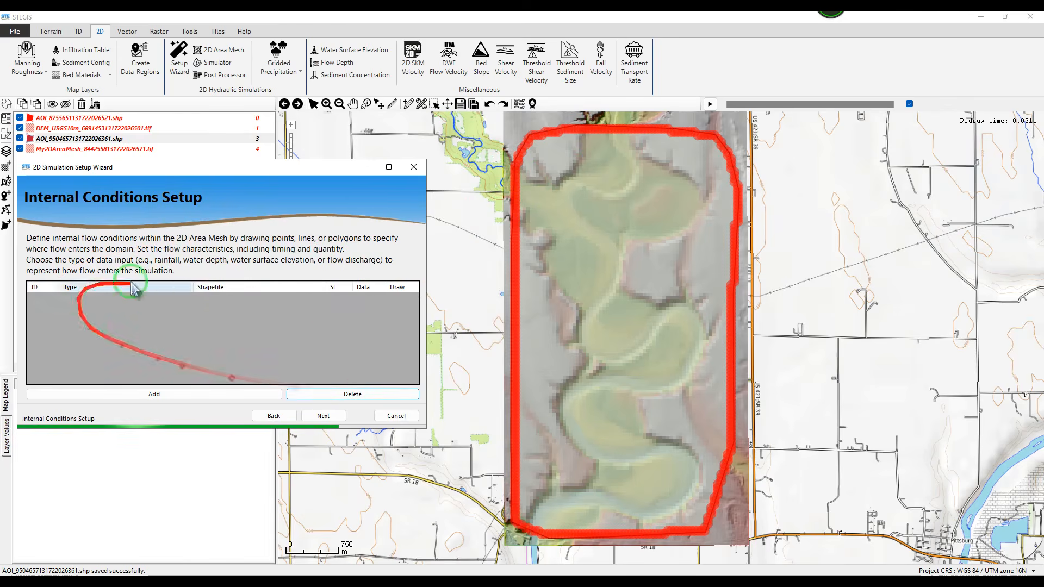
# - Accept the internal conditions setup with none defined, and add one external condition of type Friction Slope
pyautogui.click(324, 416)
pyautogui.moveTo(419, 165); pyautogui.dragTo(186, 174)
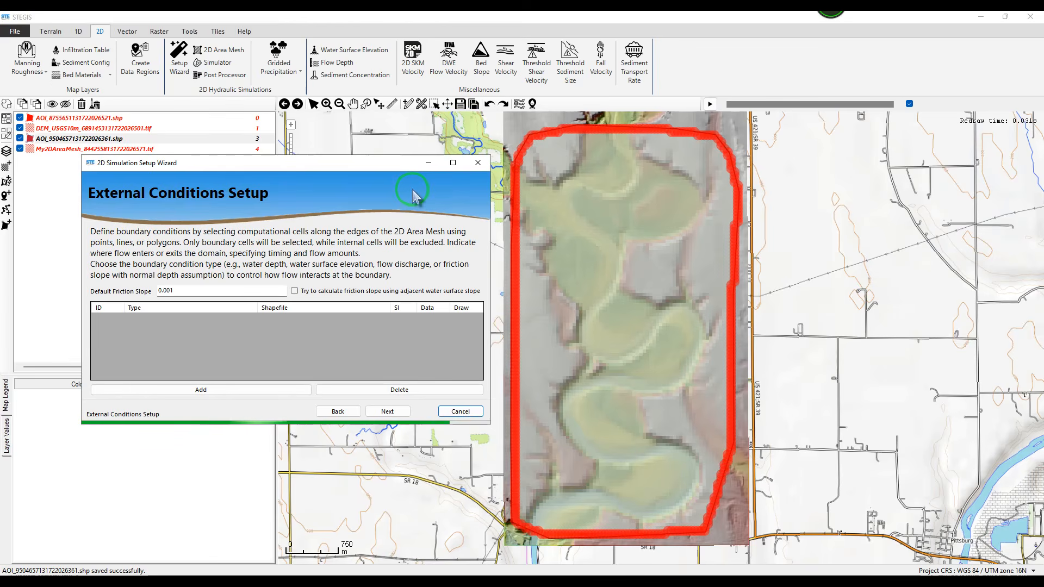
pyautogui.click(155, 390)
pyautogui.click(163, 320)
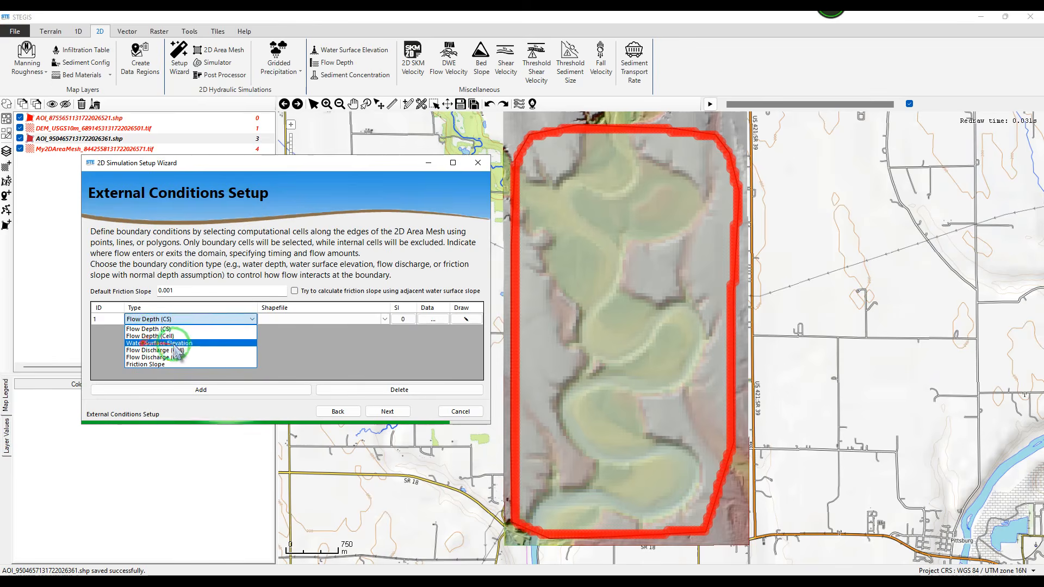
pyautogui.click(146, 365)
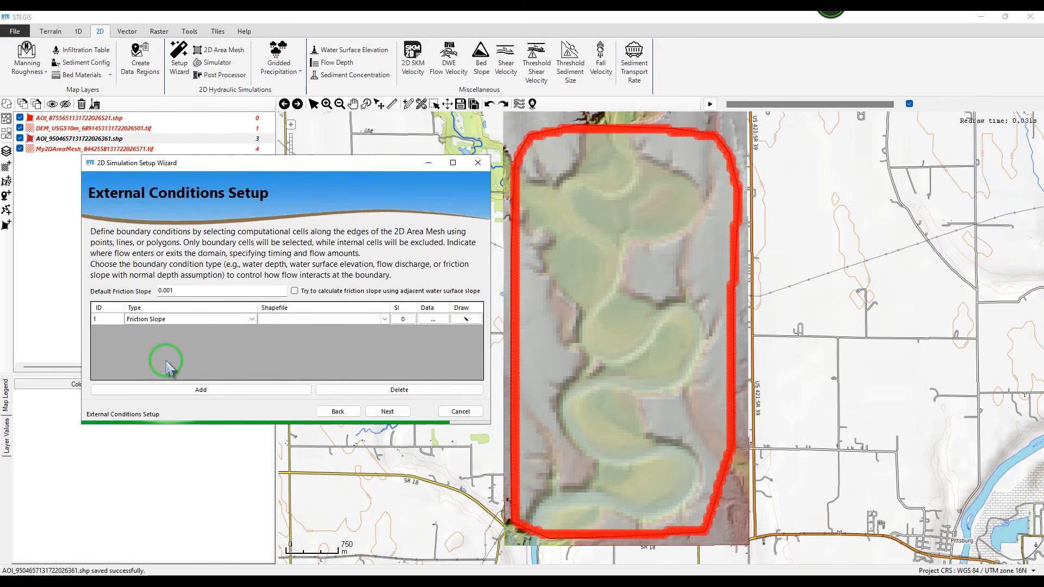
pyautogui.moveTo(242, 163); pyautogui.dragTo(213, 164)
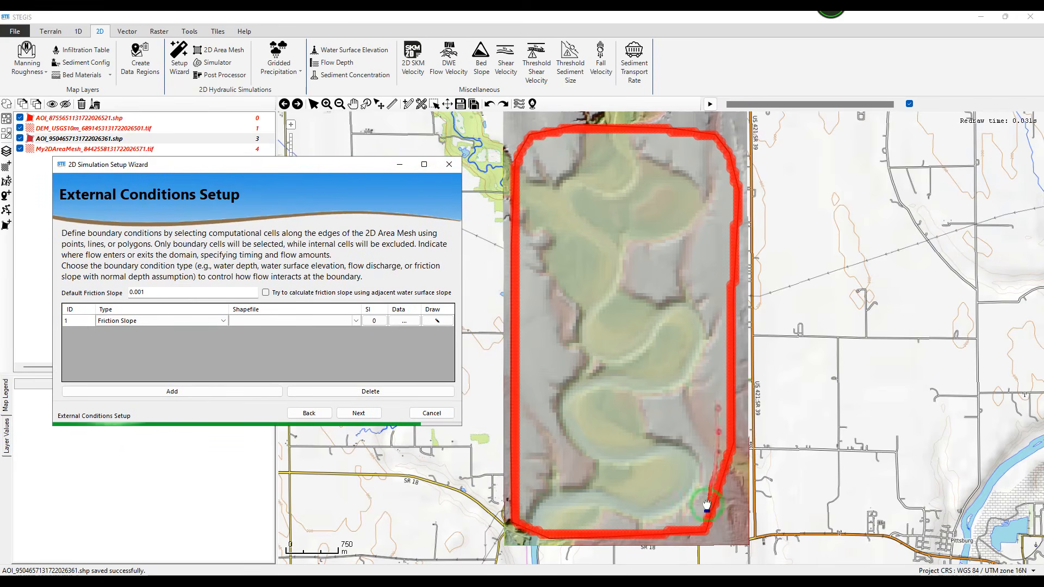
# - Examine the northern edge of the mesh boundary where the river channel crosses into the simulation area
pyautogui.scroll(3, 607, 131)
pyautogui.moveTo(660, 140); pyautogui.dragTo(655, 229)
pyautogui.scroll(-1, 623, 221)
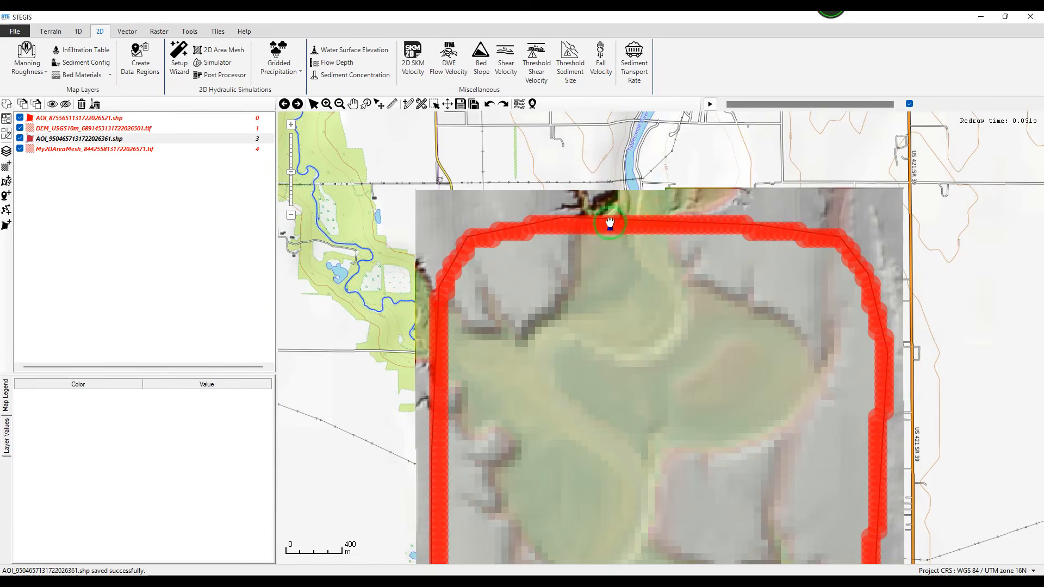
pyautogui.scroll(1, 633, 226)
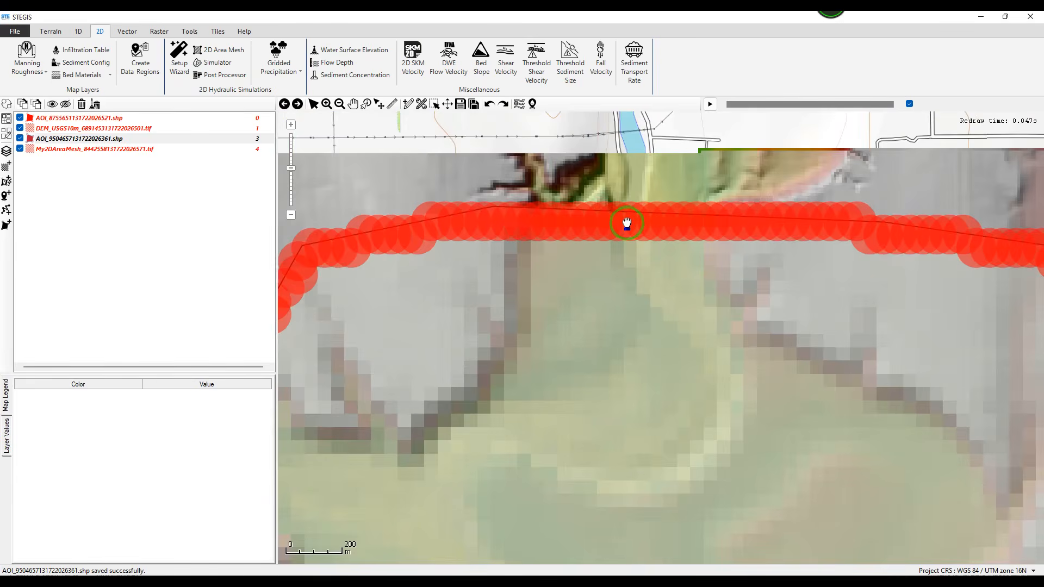
pyautogui.scroll(1, 620, 219)
pyautogui.scroll(-1, 582, 222)
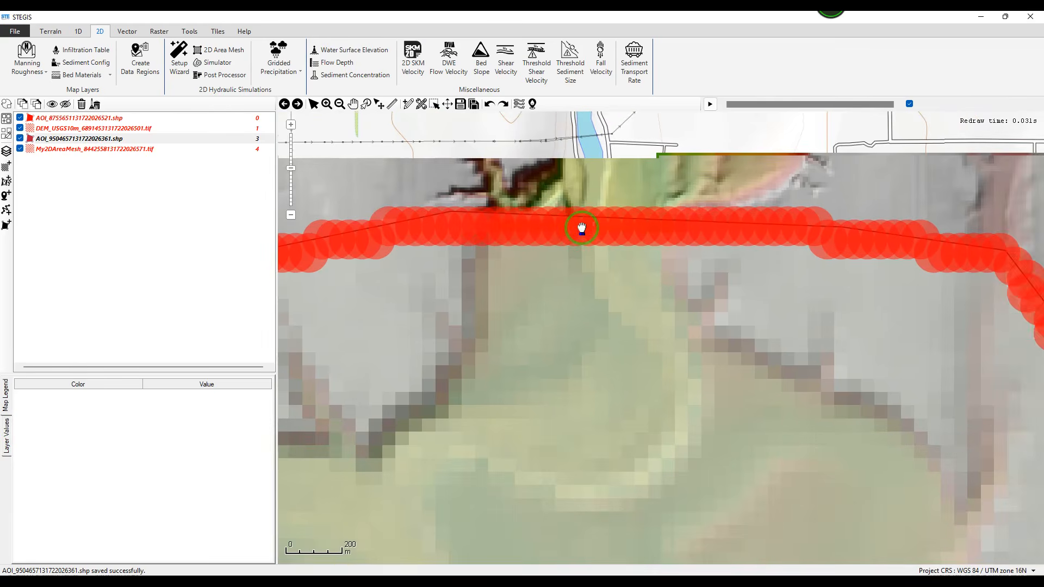
pyautogui.scroll(-1, 581, 228)
pyautogui.moveTo(582, 228); pyautogui.dragTo(128, 158)
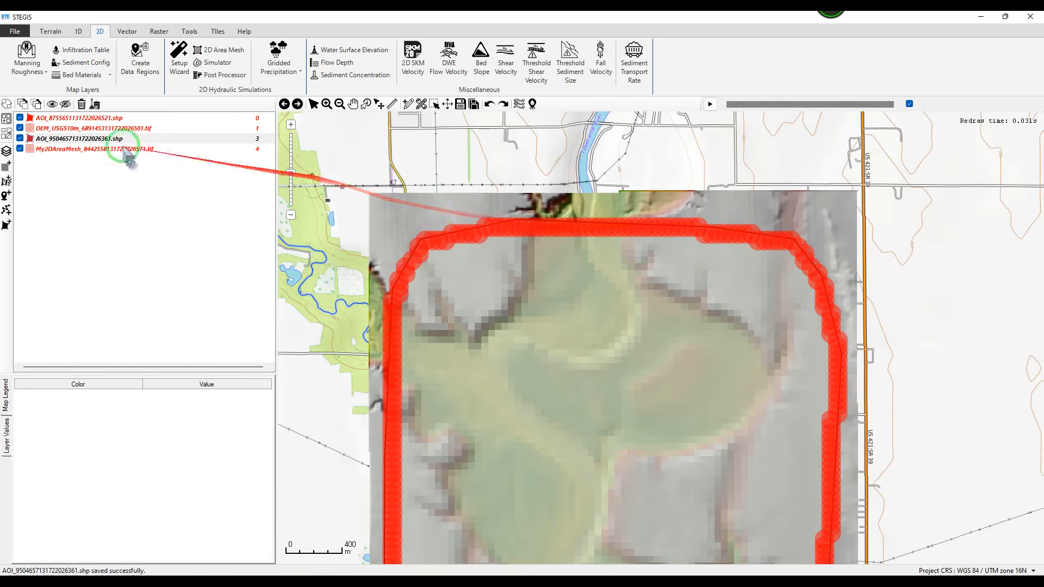
# - Hide the AOI_9504657131722026361.shp and My2DAreaMesh layers so the DEM shows at the northern boundary
pyautogui.click(20, 139)
pyautogui.click(20, 139)
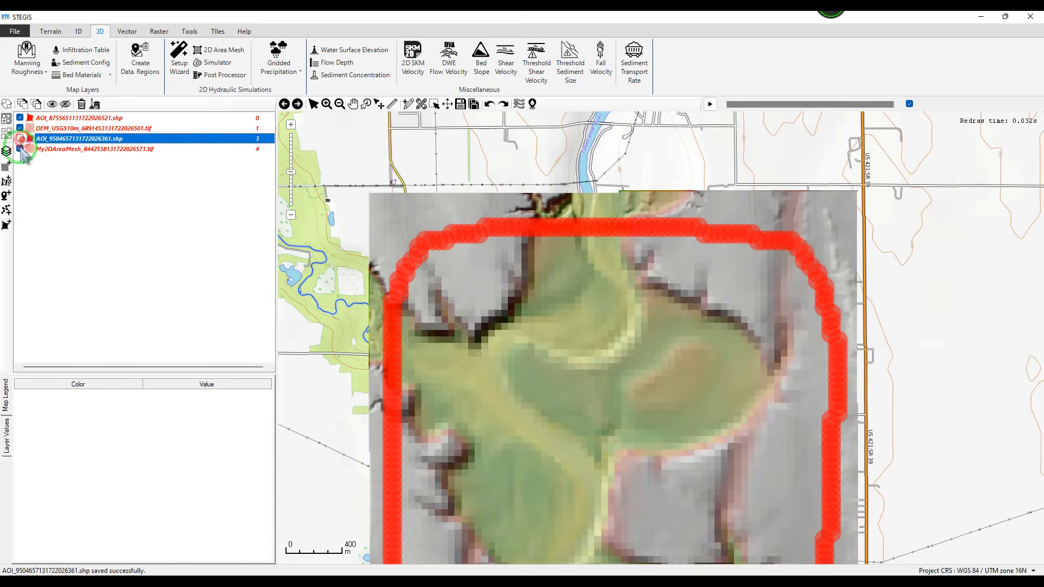
pyautogui.click(20, 149)
pyautogui.scroll(1, 560, 224)
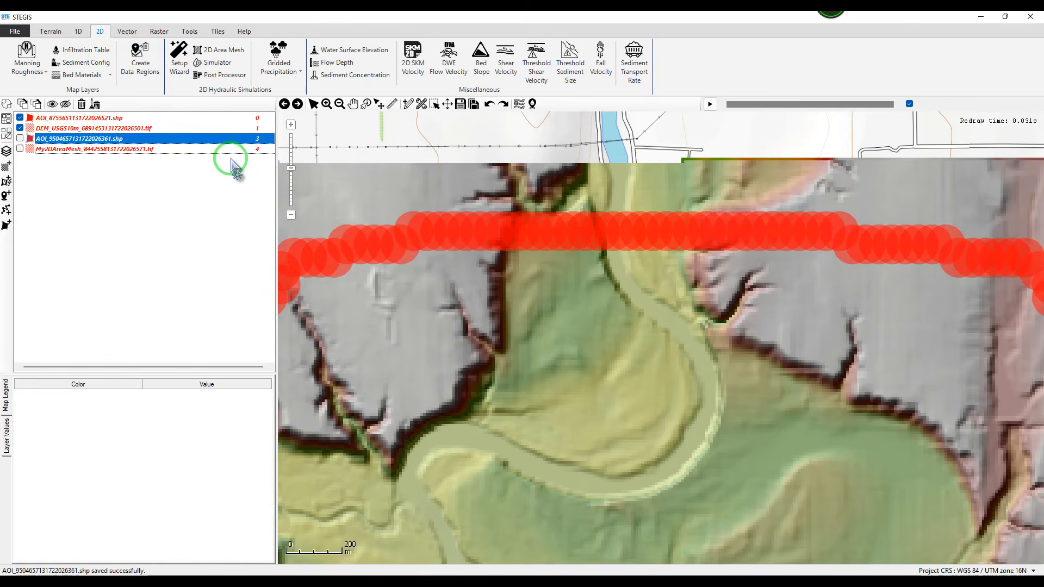
# - Start a 1D Cross-Section Analysis and open its cross-section manager
pyautogui.click(76, 32)
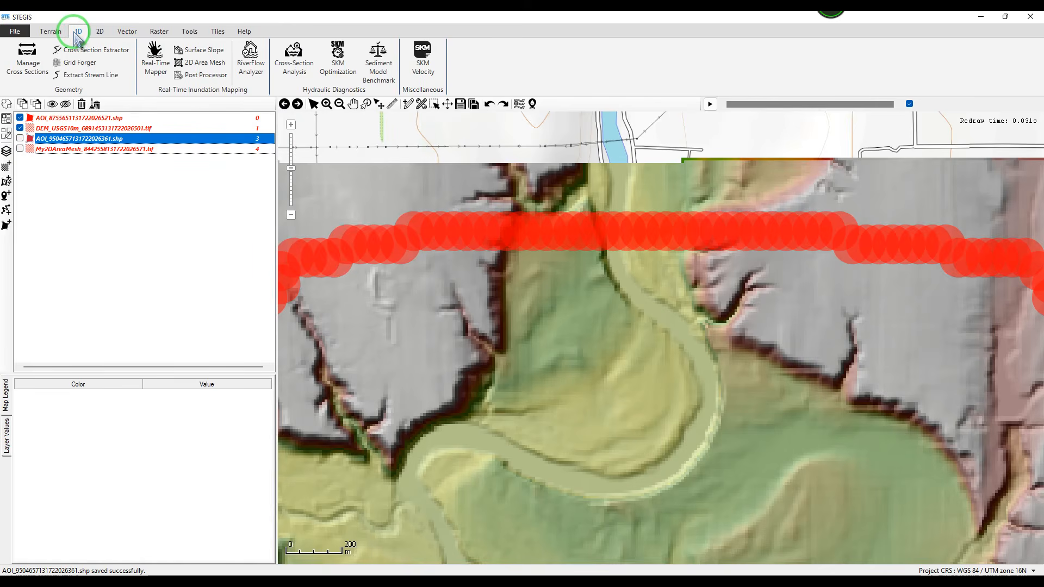
pyautogui.click(302, 75)
pyautogui.moveTo(395, 148); pyautogui.dragTo(110, 158)
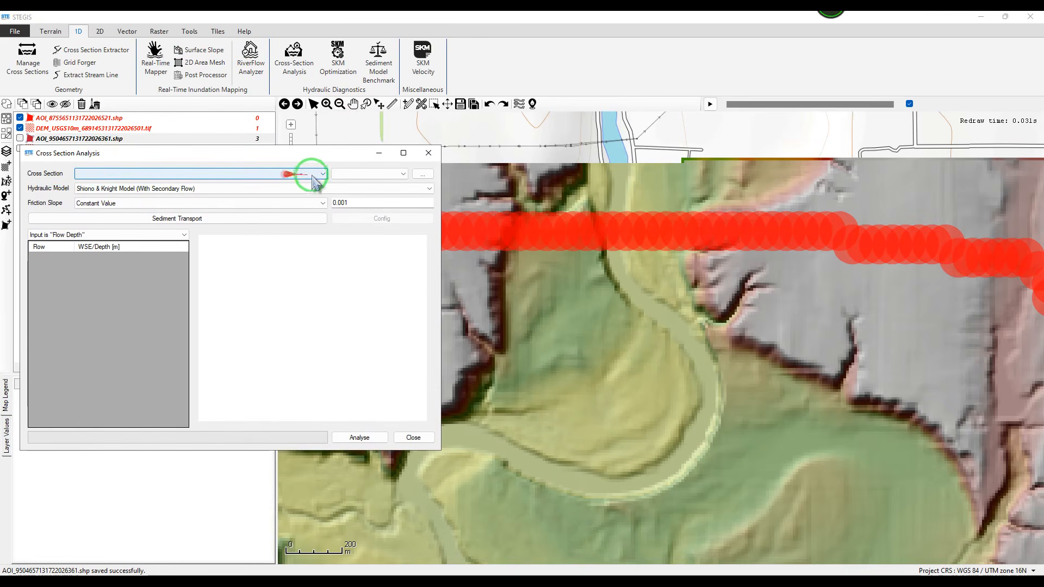
pyautogui.click(422, 175)
pyautogui.moveTo(432, 158); pyautogui.dragTo(251, 158)
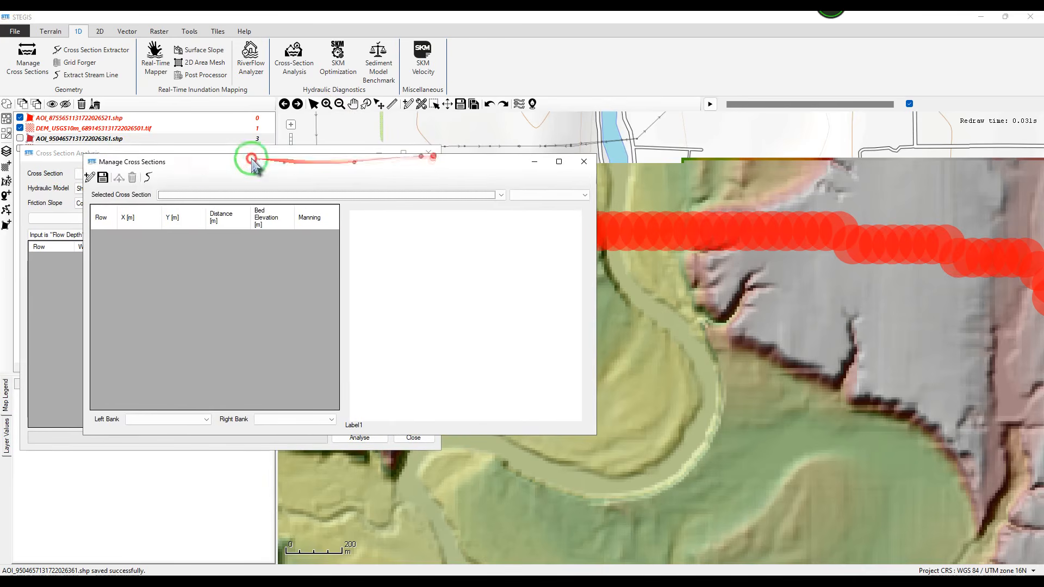
# - Draw a cross section about 1.1 km long across the river valley along the northern boundary cells and save it
pyautogui.click(89, 176)
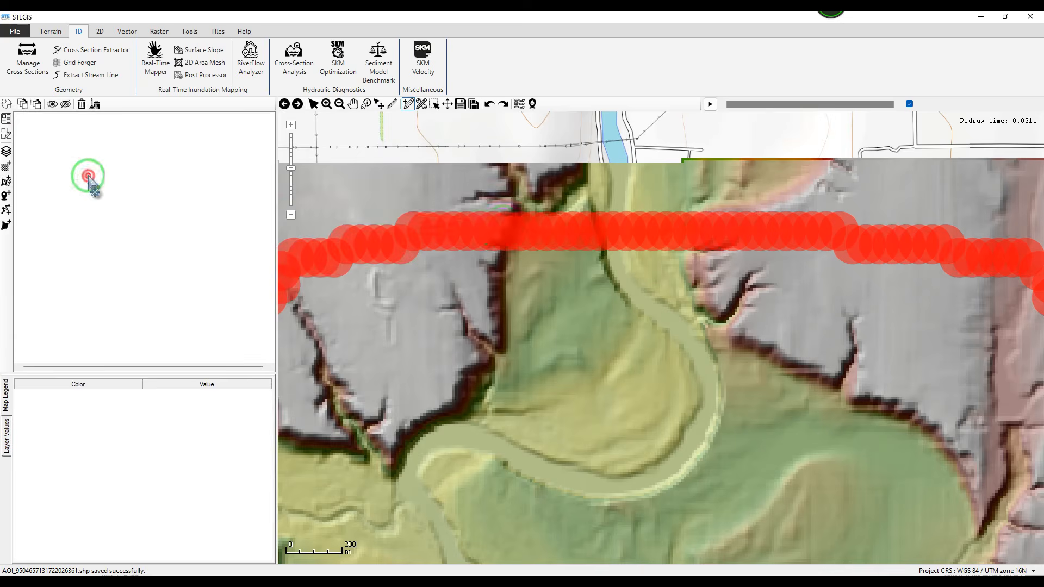
pyautogui.click(490, 228)
pyautogui.keyDown('ctrl'); pyautogui.click(791, 231); pyautogui.keyUp('ctrl')
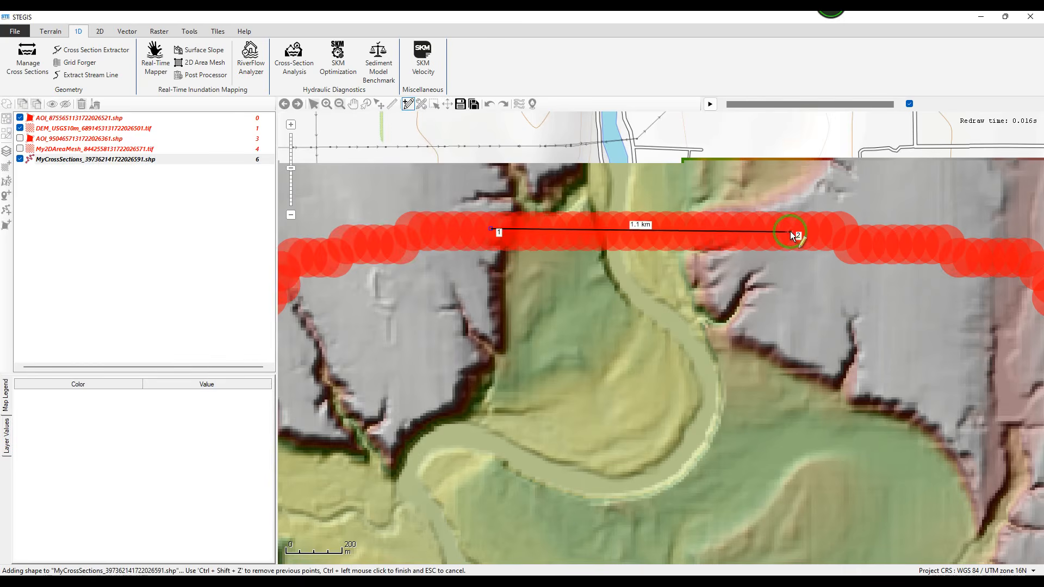
pyautogui.click(460, 104)
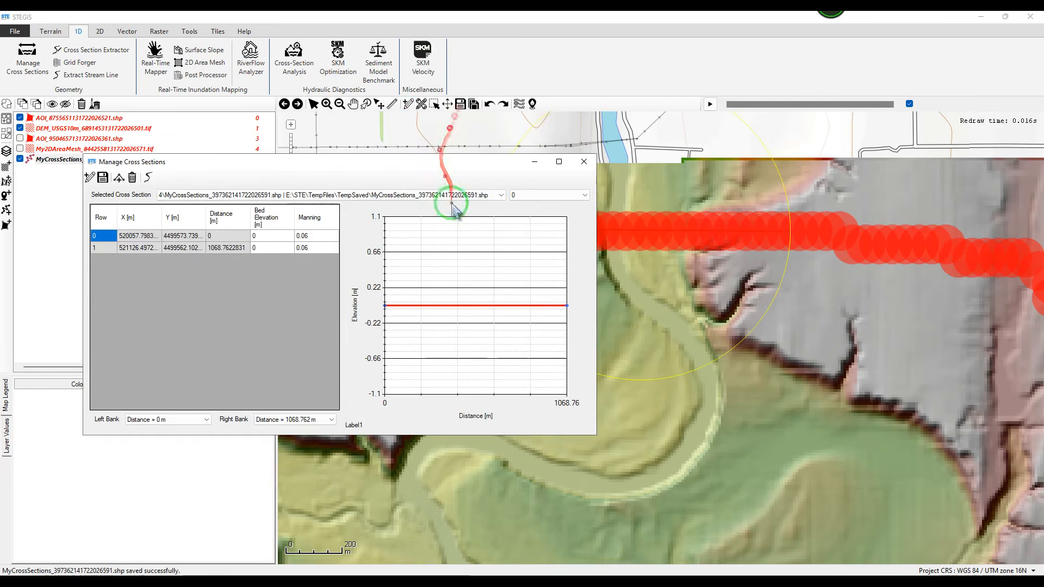
pyautogui.moveTo(413, 158); pyautogui.dragTo(304, 148)
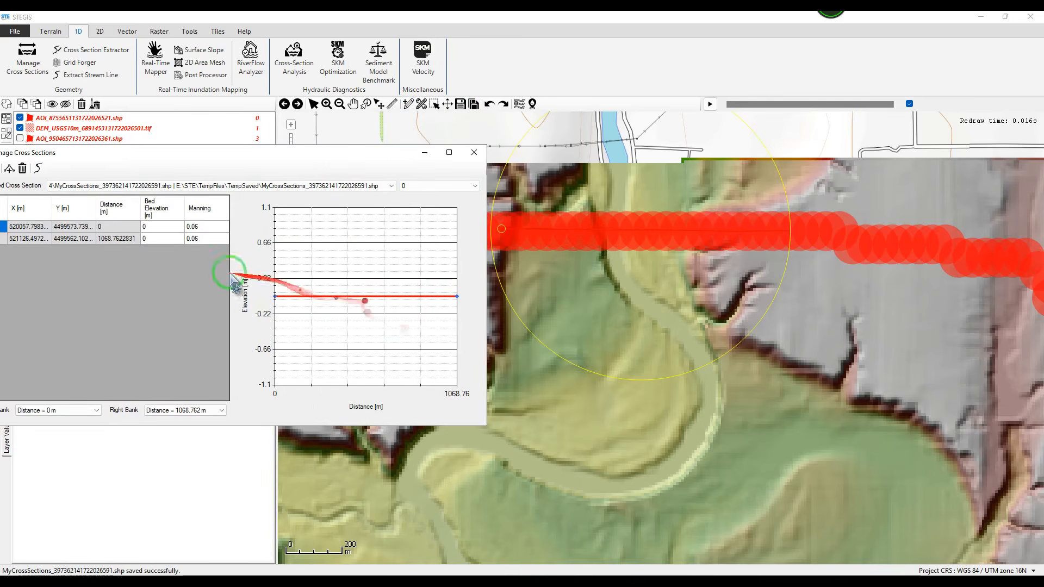
pyautogui.moveTo(150, 153); pyautogui.dragTo(220, 155)
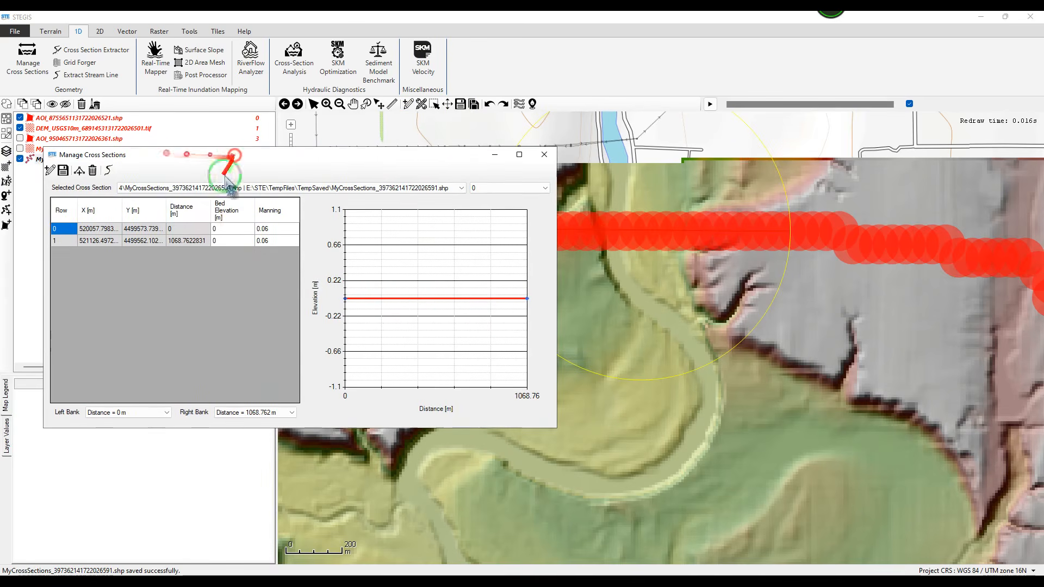
# - Get elevation values from the DEM_USGS10m raster for only this cross-section, and close the cross-section manager
pyautogui.rightClick(161, 274)
pyautogui.moveTo(164, 276)
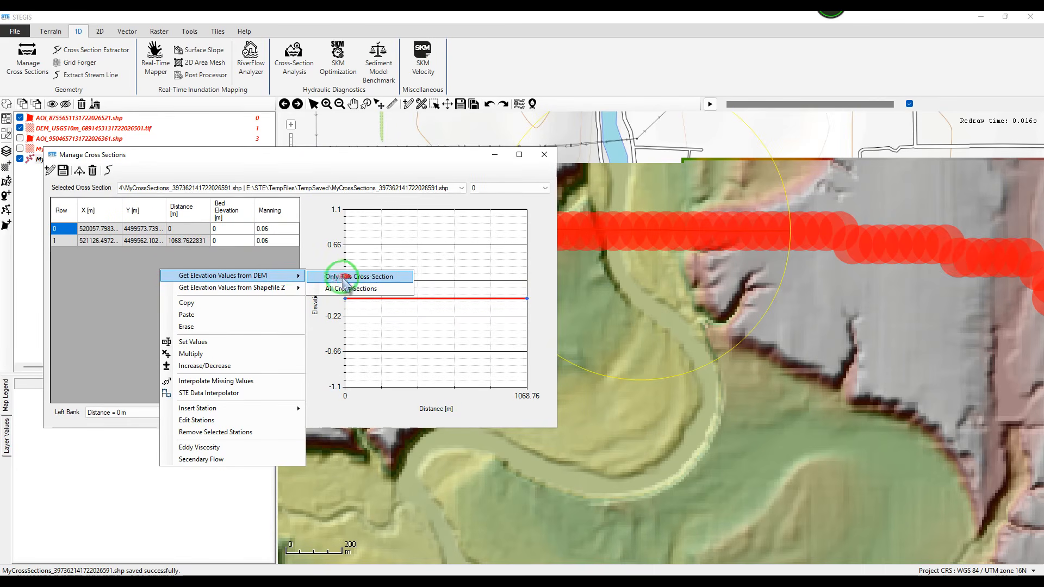
pyautogui.click(363, 280)
pyautogui.click(329, 285)
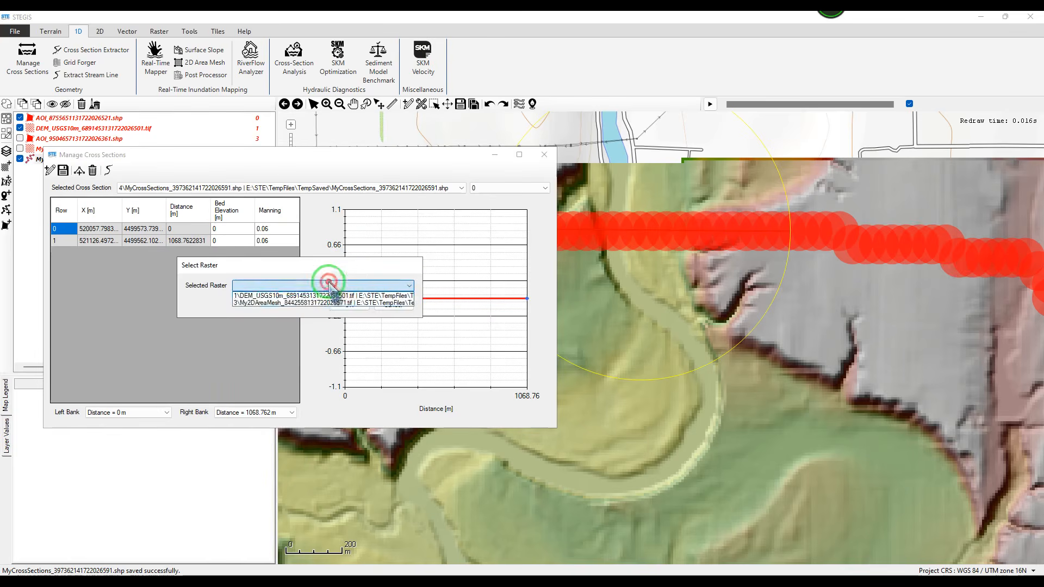
pyautogui.click(266, 294)
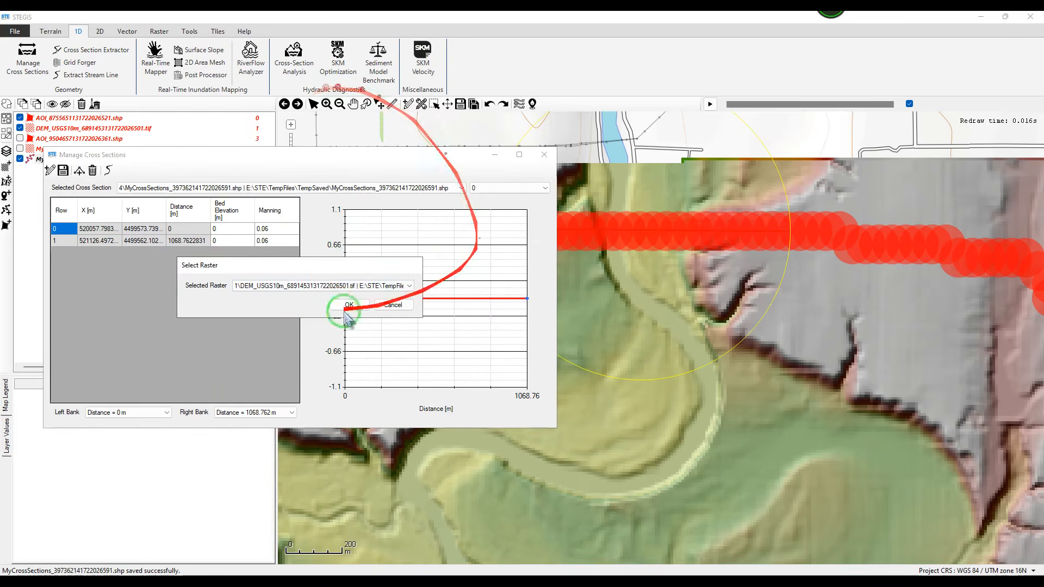
pyautogui.moveTo(243, 270); pyautogui.dragTo(204, 268)
pyautogui.click(308, 304)
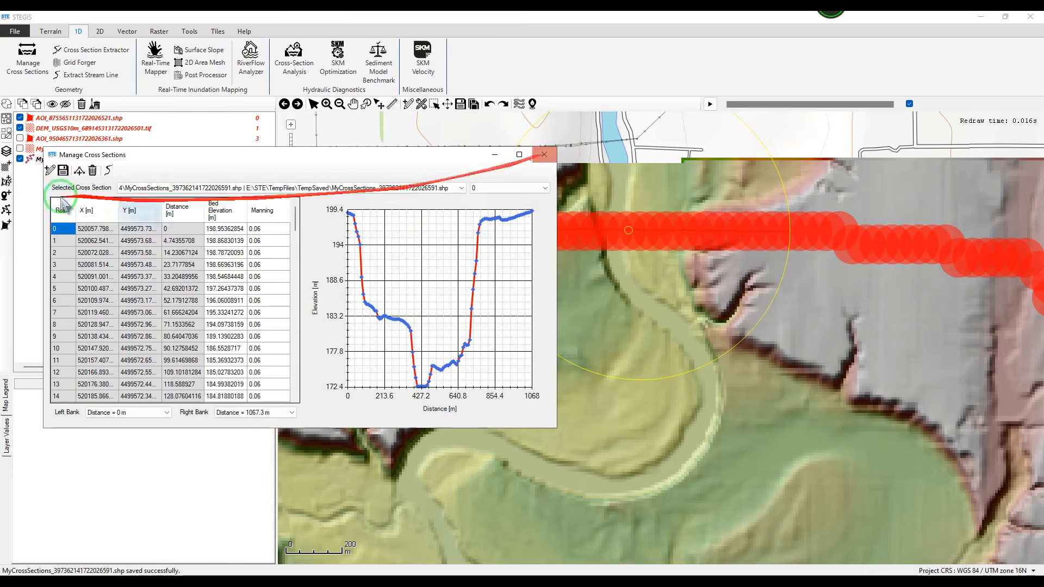
pyautogui.click(543, 155)
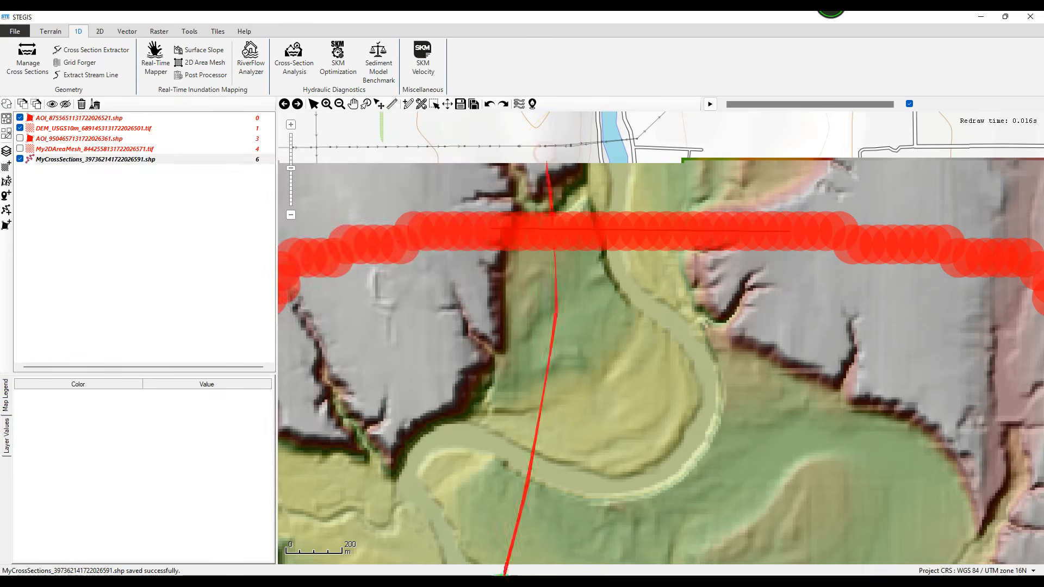
# - Select the MyCrossSections shapefile as the cross section for the Cross Section Analysis
pyautogui.moveTo(512, 575)
pyautogui.click(625, 541)
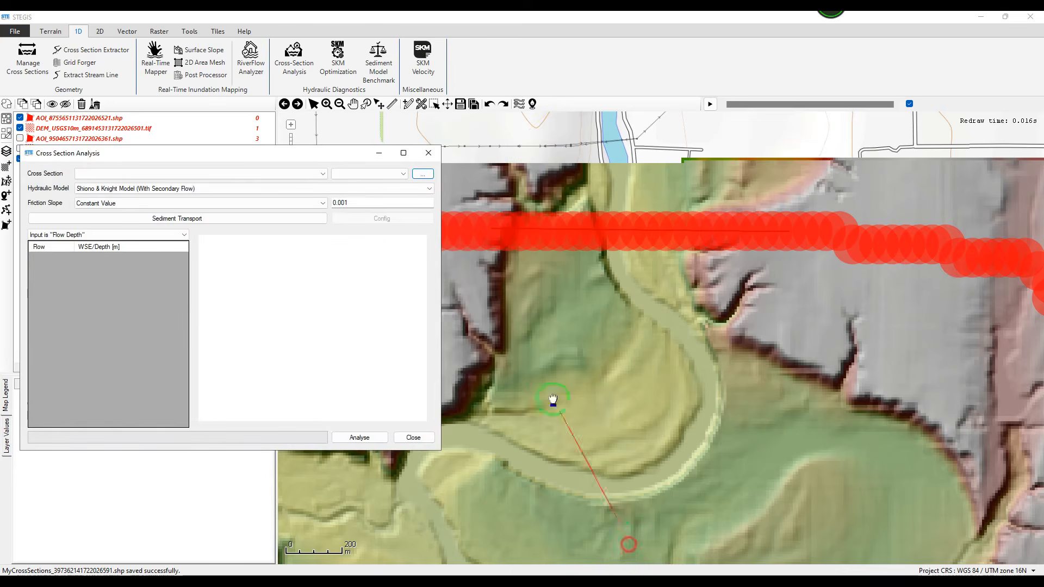
pyautogui.click(129, 173)
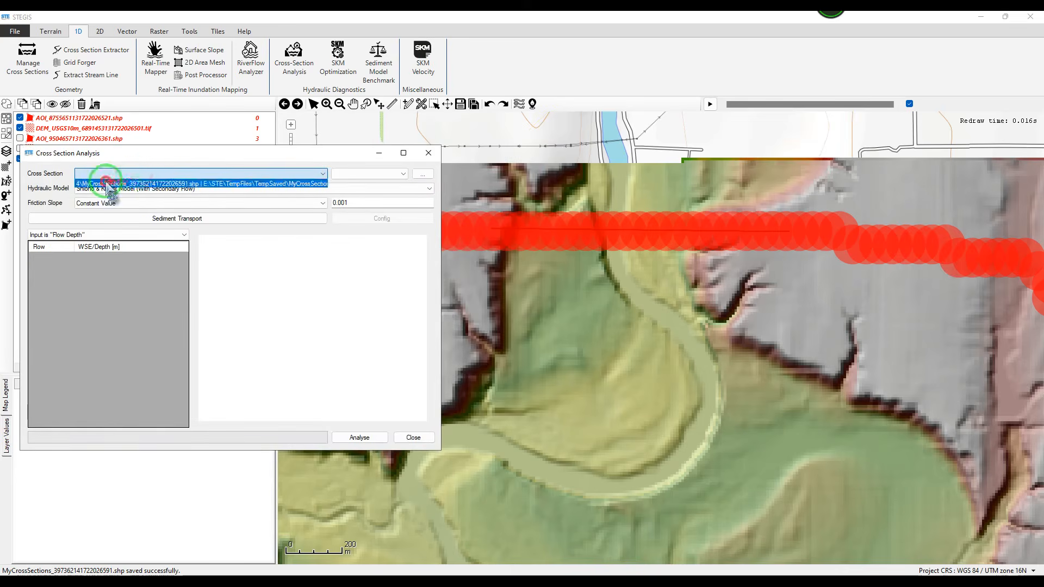
pyautogui.click(106, 183)
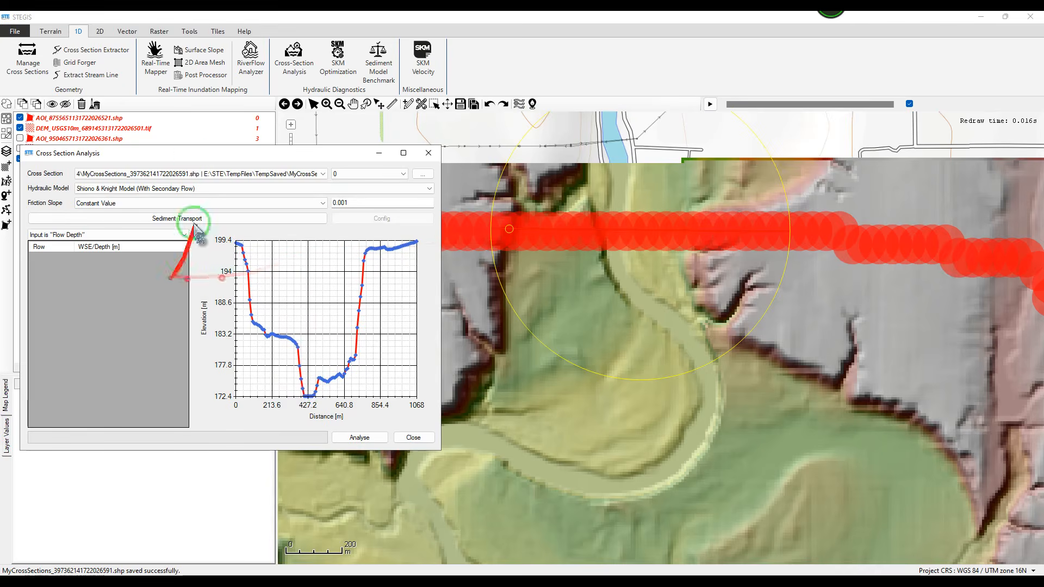
pyautogui.moveTo(186, 155)
pyautogui.mouseDown()
pyautogui.moveTo(214, 145)
pyautogui.moveTo(203, 146)
pyautogui.mouseUp()
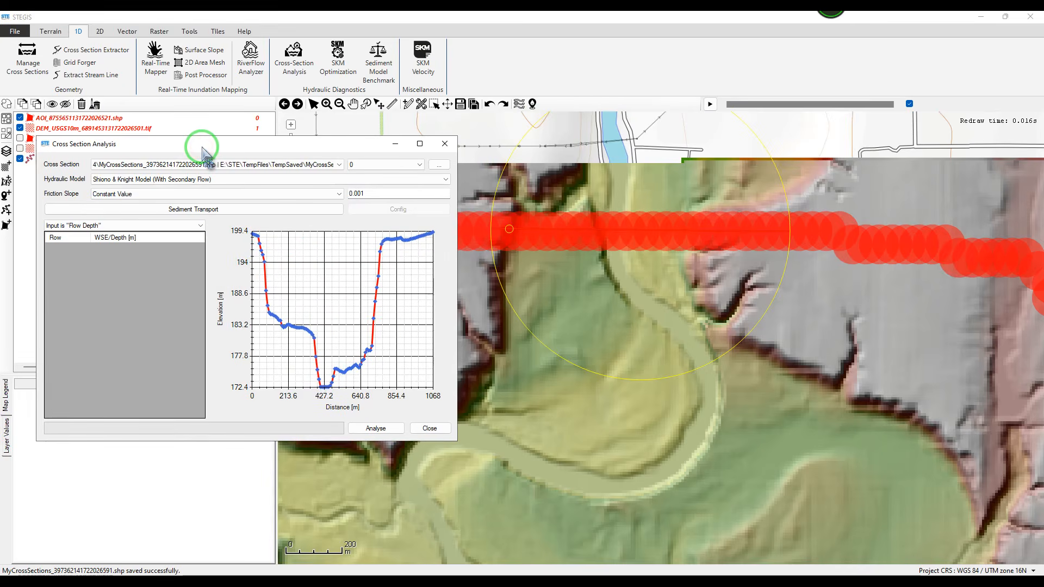
# - Generate flow-depth rows with a Full Bank Analysis using 100 rows
pyautogui.rightClick(109, 280)
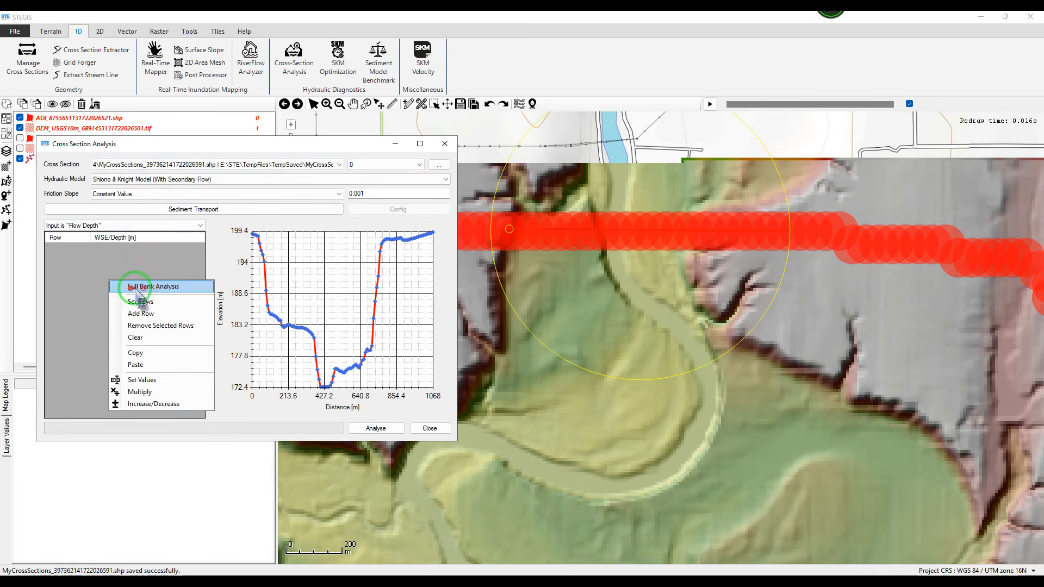
pyautogui.click(157, 287)
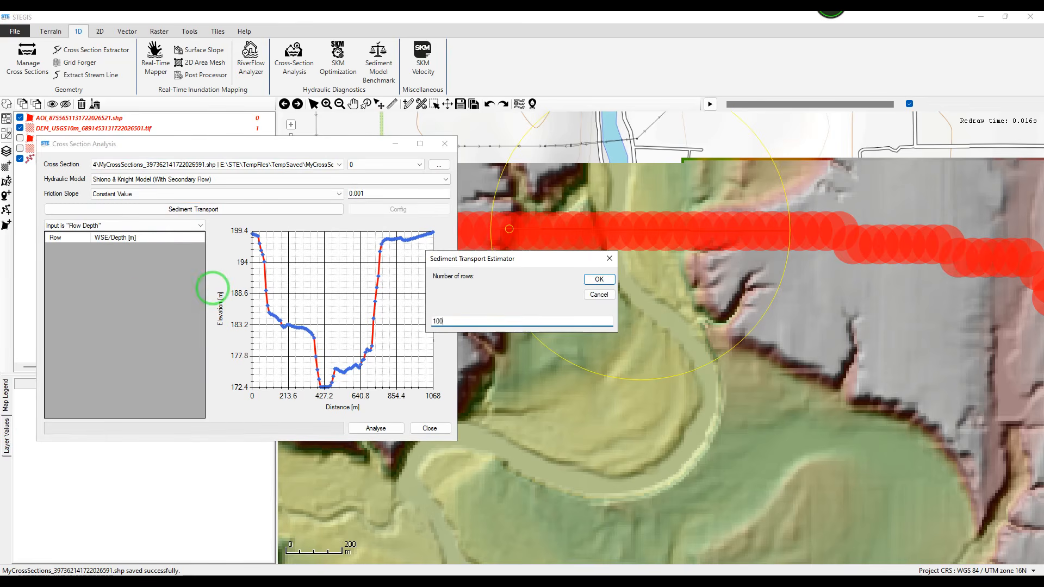
pyautogui.click(598, 279)
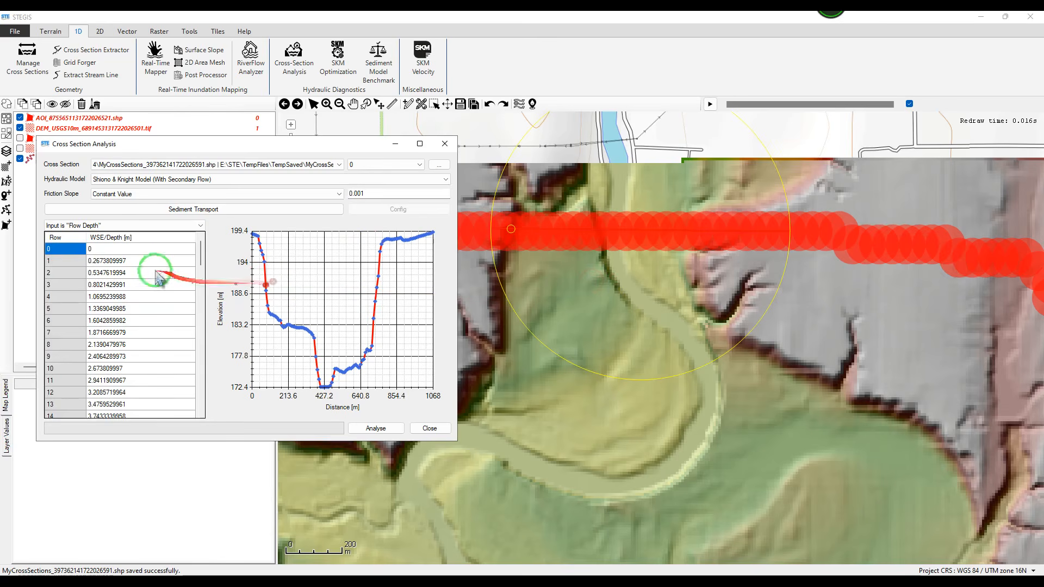
# - Step through the flow-depth rows and examine how far each depth fills the cross-section profile
pyautogui.click(136, 261)
pyautogui.press('Down')
pyautogui.press('Down')
pyautogui.press('Down')
pyautogui.press('Down')
pyautogui.press('Down')
pyautogui.press('Down')
pyautogui.press('Down')
pyautogui.press('Down')
pyautogui.press('Down')
pyautogui.press('Down')
pyautogui.press('Down')
pyautogui.press('Down')
pyautogui.press('Down')
pyautogui.press('Down')
pyautogui.press('Down')
pyautogui.press('Down')
pyautogui.press('Down')
pyautogui.press('Down')
pyautogui.press('Down')
pyautogui.press('Down')
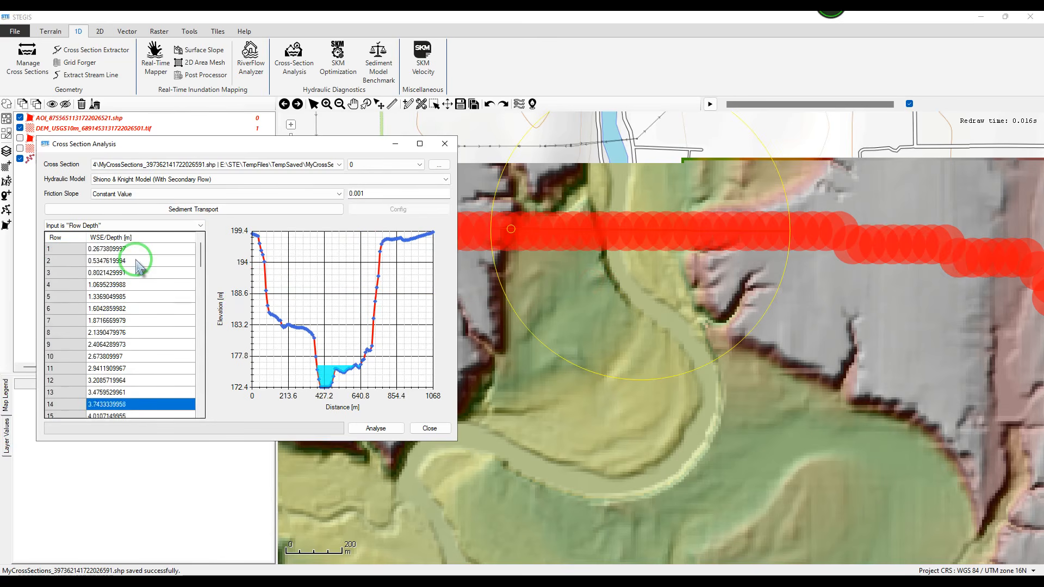
pyautogui.press('Up')
pyautogui.press('Up')
pyautogui.press('Up')
pyautogui.press('Up')
pyautogui.press('Up')
pyautogui.press('Up')
pyautogui.press('Up')
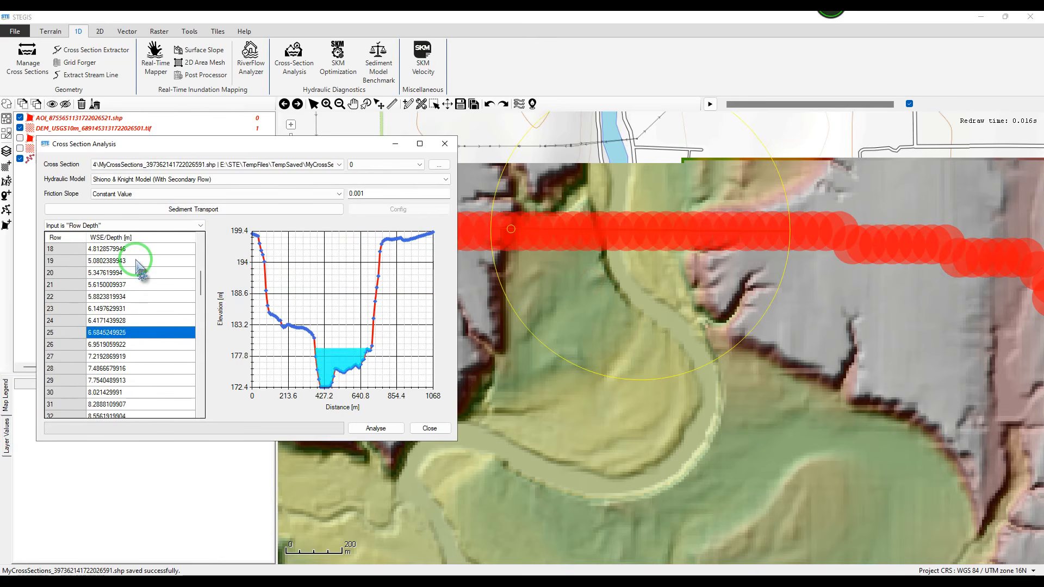
# - Compare the water level in the profile for the flow depths of rows 23 to 25, and select row 19
pyautogui.press('Down')
pyautogui.press('Down')
pyautogui.press('Up')
pyautogui.press('Up')
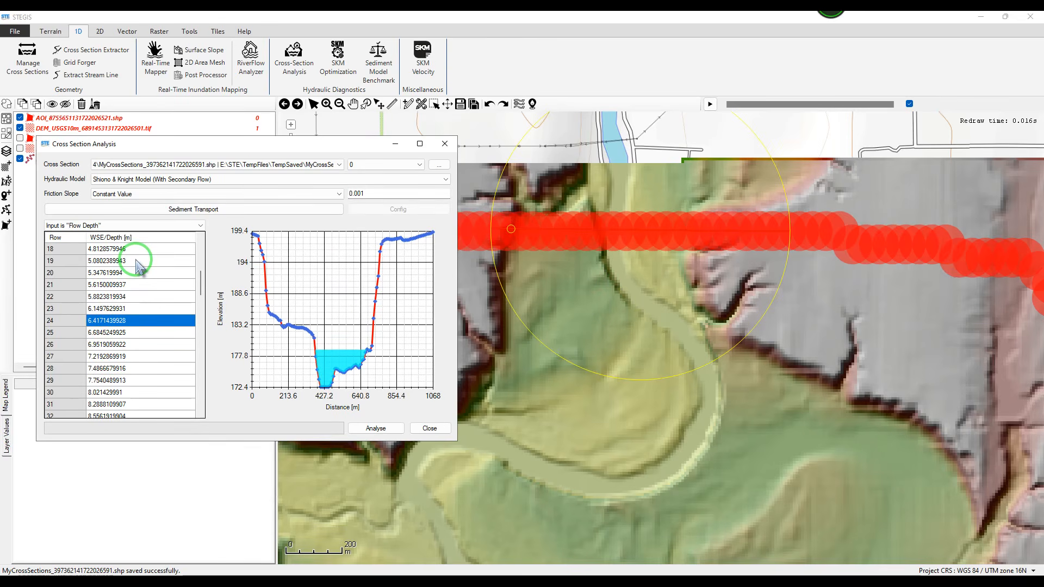
pyautogui.click(100, 310)
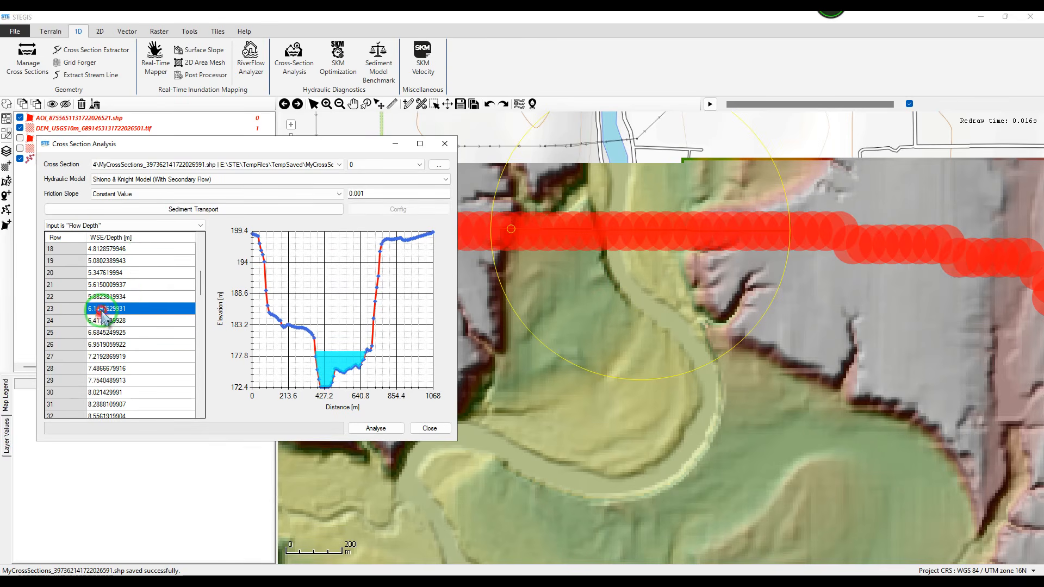
pyautogui.scroll(1, 106, 308)
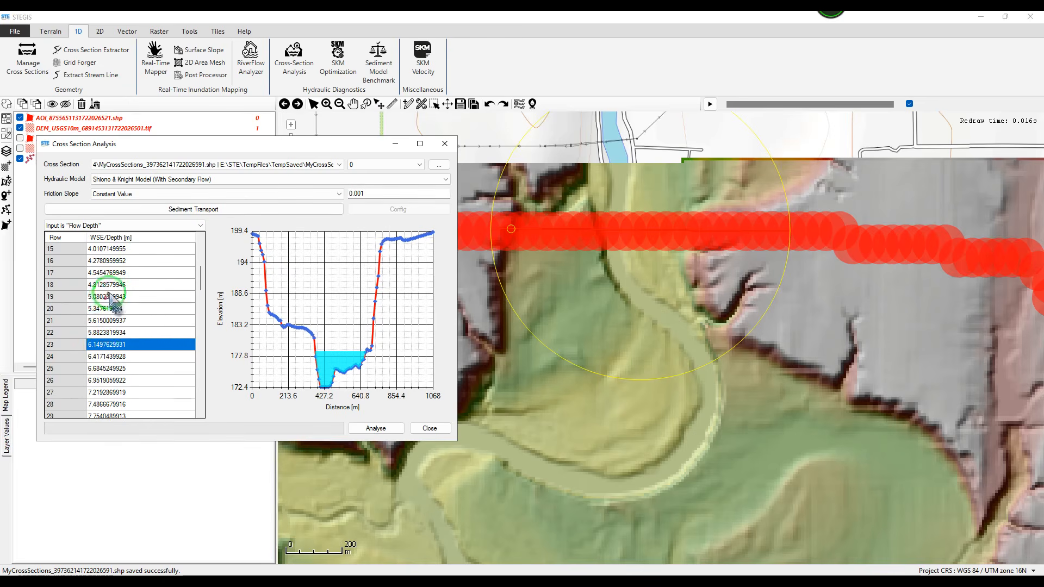
pyautogui.click(107, 300)
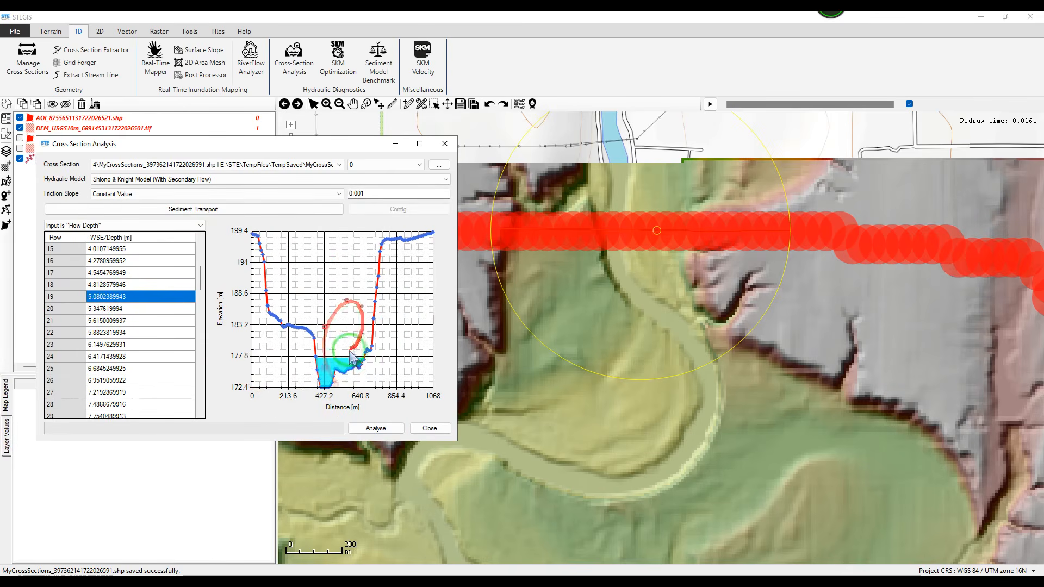
# - Run the cross-section analysis and check the rating curve and flow velocity distribution for several rows up to row 20
pyautogui.click(377, 428)
pyautogui.click(227, 103)
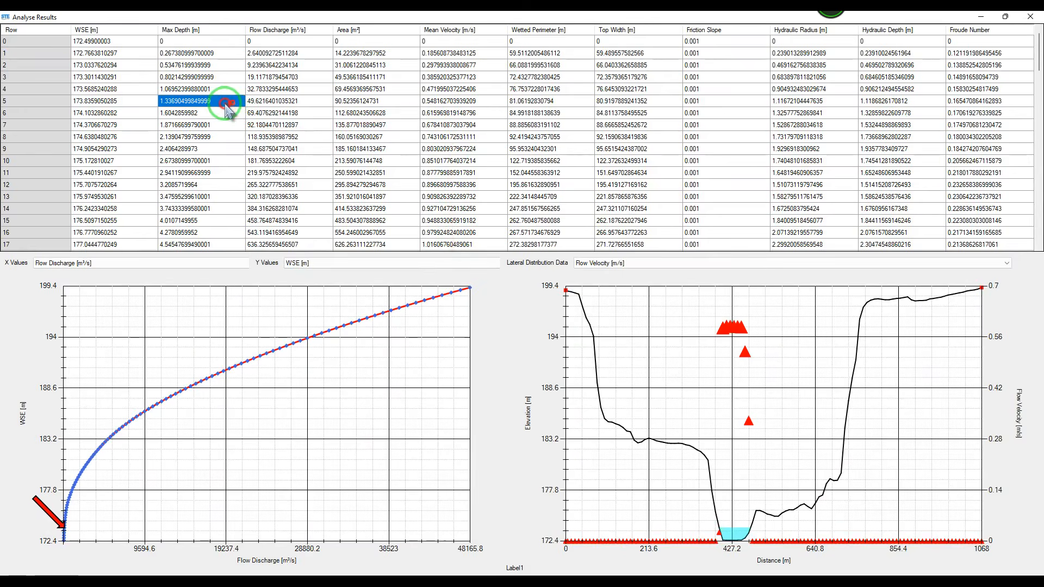
pyautogui.scroll(-2, 225, 105)
pyautogui.click(225, 136)
pyautogui.scroll(-2, 223, 136)
pyautogui.click(223, 136)
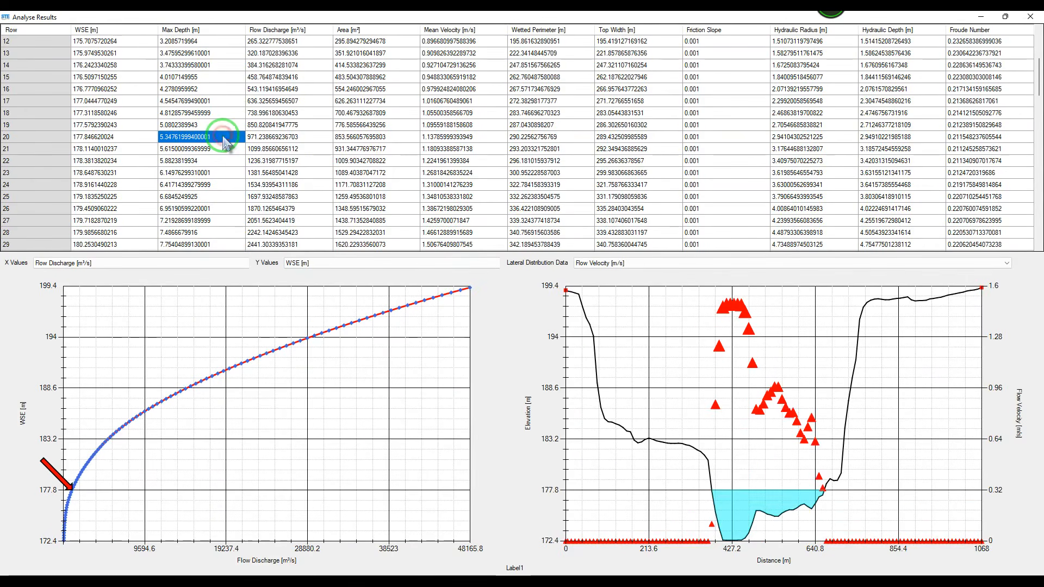
# - Step through result rows 21 to 29 and examine the discharge, water level and lateral velocity distribution
pyautogui.press('Down')
pyautogui.press('Down')
pyautogui.press('Down')
pyautogui.press('Down')
pyautogui.press('Down')
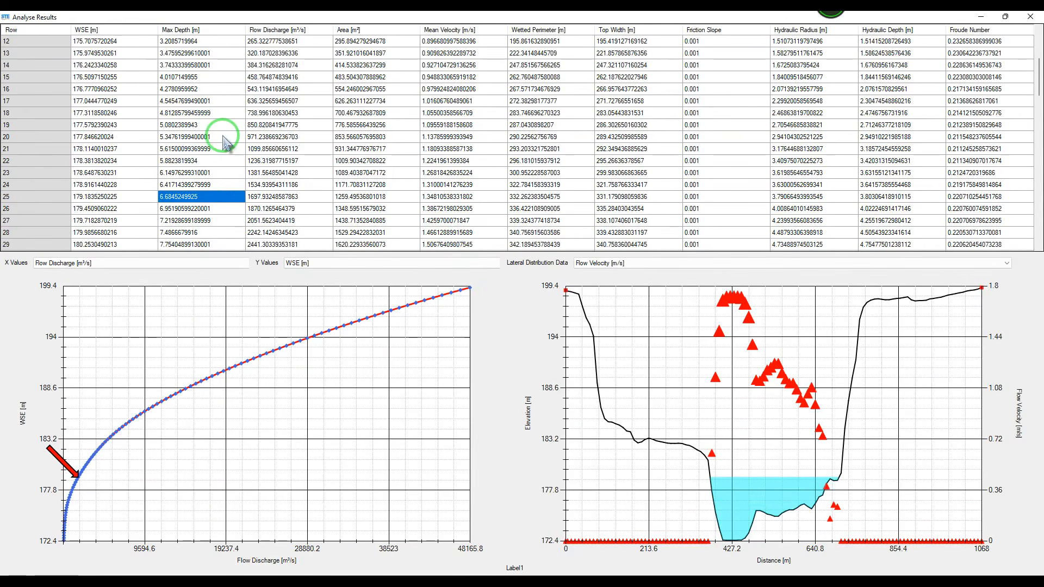
pyautogui.press('Down')
pyautogui.press('Down')
pyautogui.press('Down')
pyautogui.press('Down')
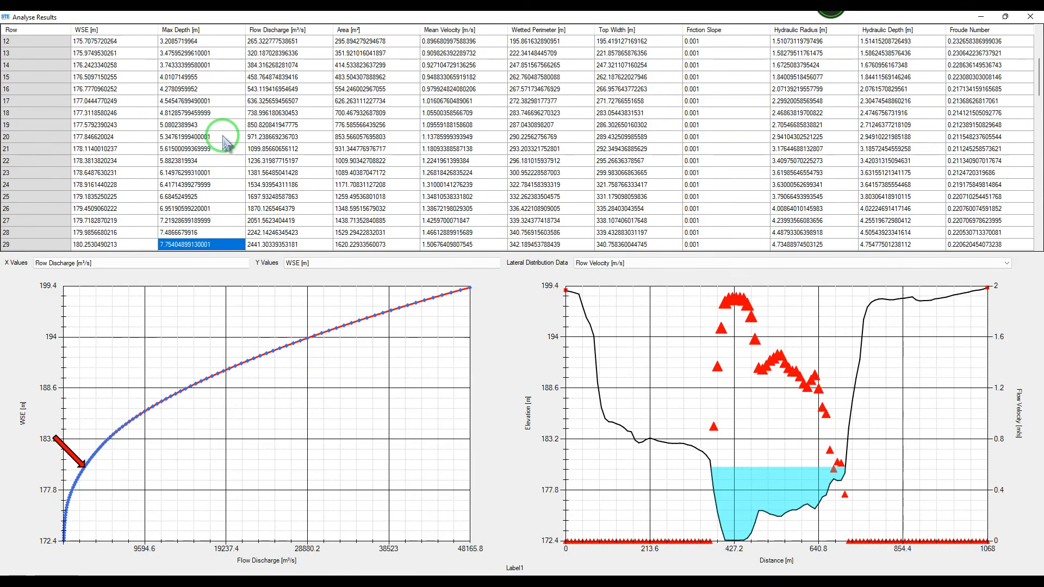
# - Copy the flow discharge value of row 19 from the analysis results, and close the results window
pyautogui.scroll(1, 225, 162)
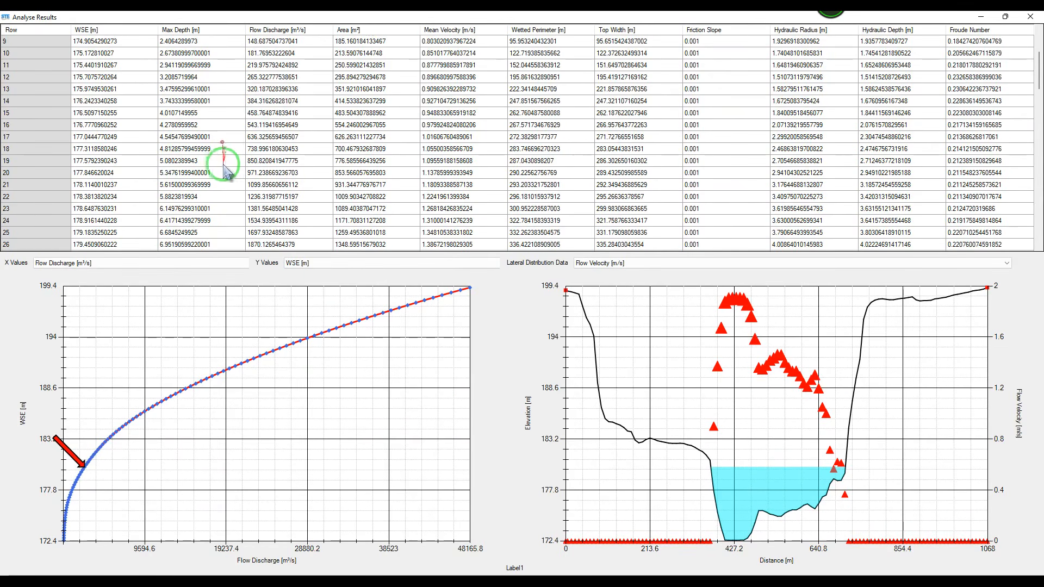
pyautogui.click(205, 162)
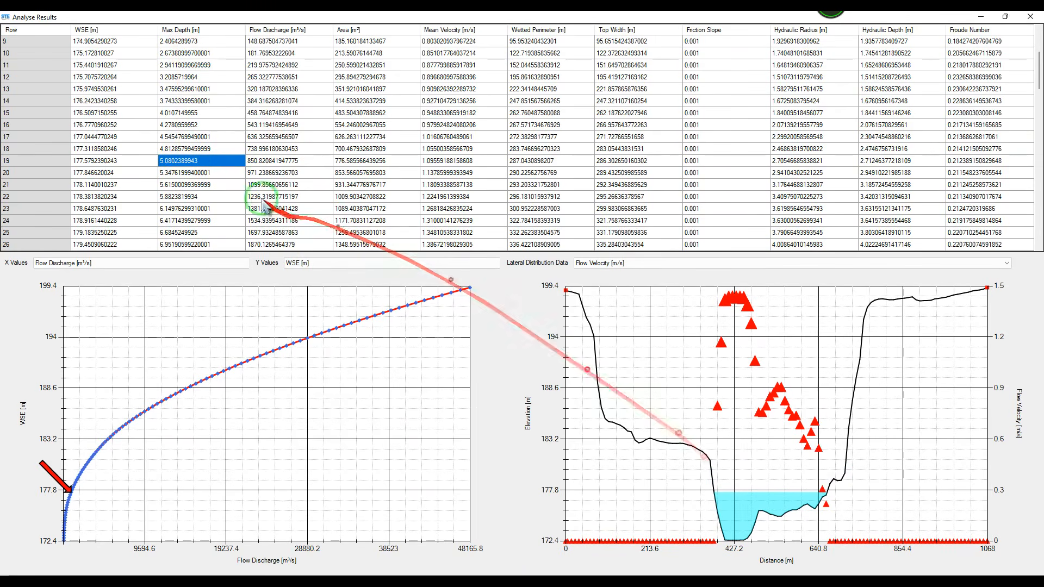
pyautogui.click(269, 163)
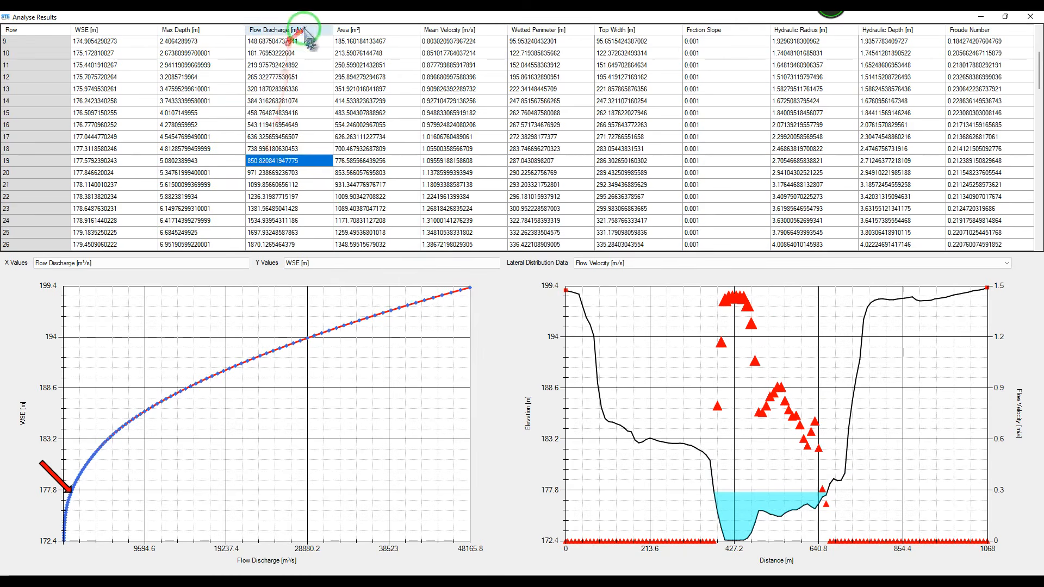
pyautogui.rightClick(256, 161)
pyautogui.click(290, 196)
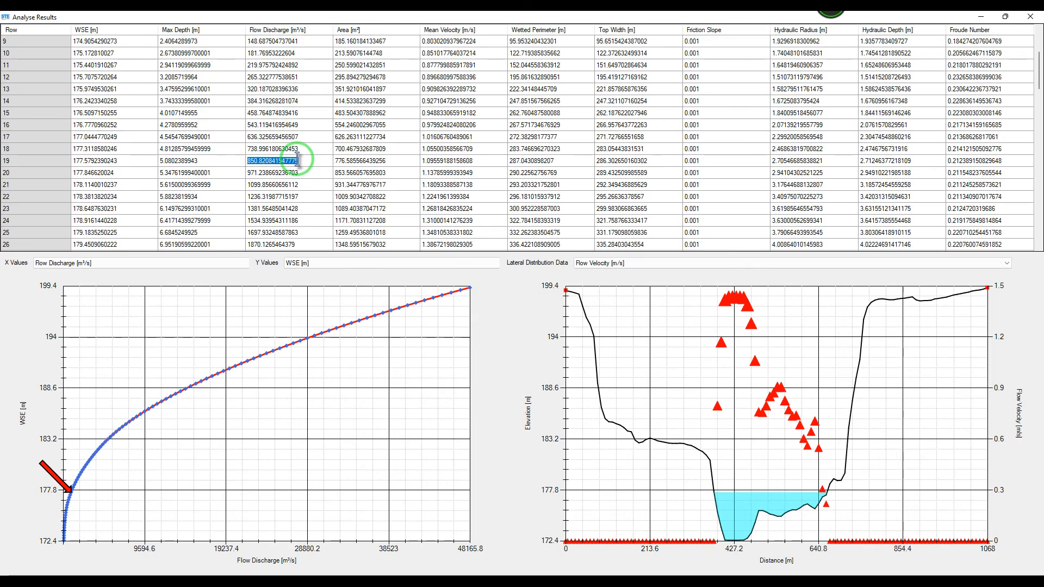
pyautogui.click(1005, 17)
pyautogui.moveTo(408, 22); pyautogui.dragTo(434, 130)
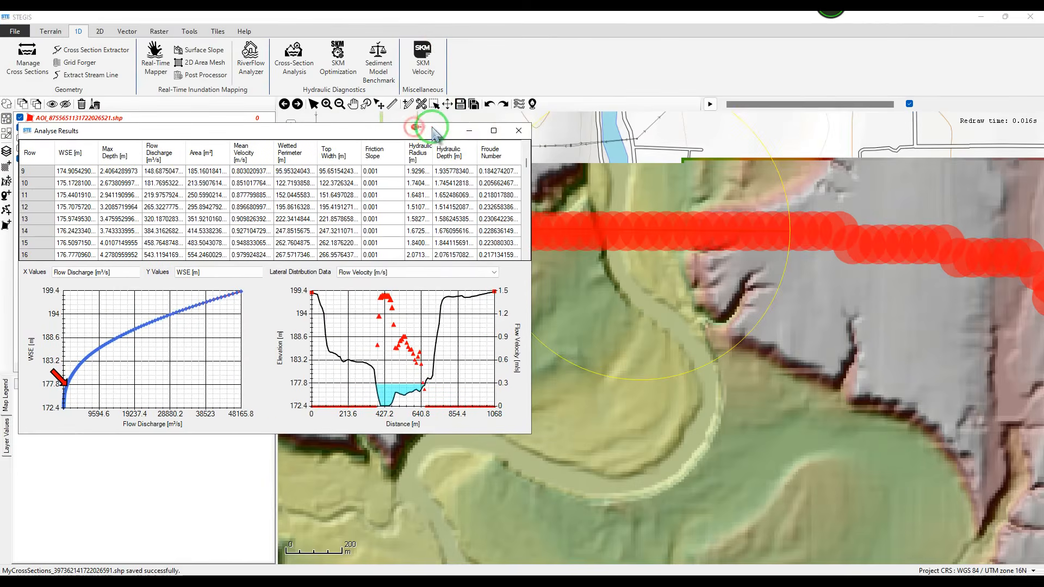
pyautogui.click(525, 135)
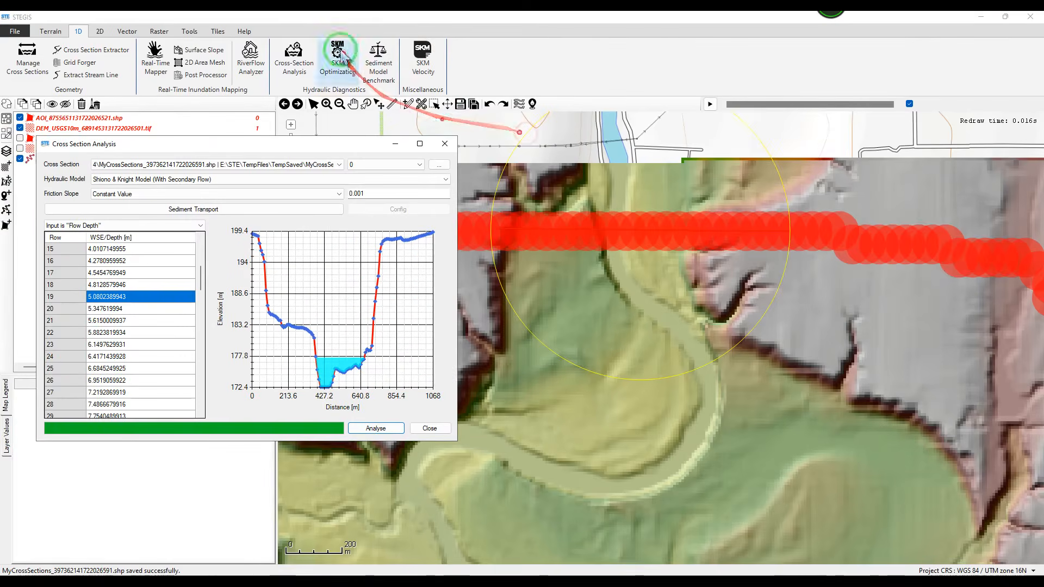
# - Open the Hydrograph Designer and set the hydrograph duration to 500 minutes
pyautogui.click(190, 31)
pyautogui.click(210, 68)
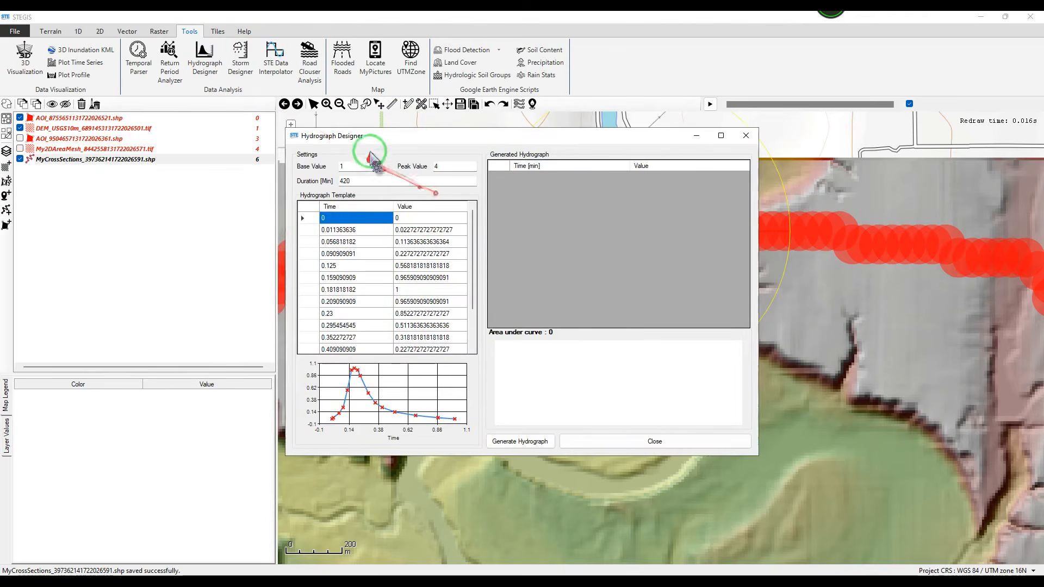
pyautogui.moveTo(376, 140); pyautogui.dragTo(321, 152)
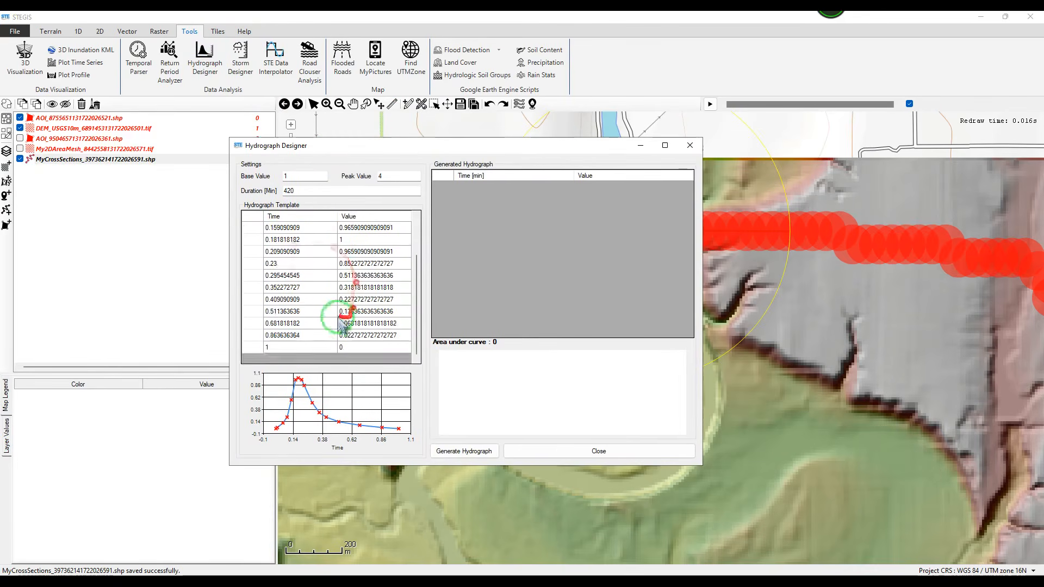
pyautogui.moveTo(315, 191); pyautogui.dragTo(251, 196)
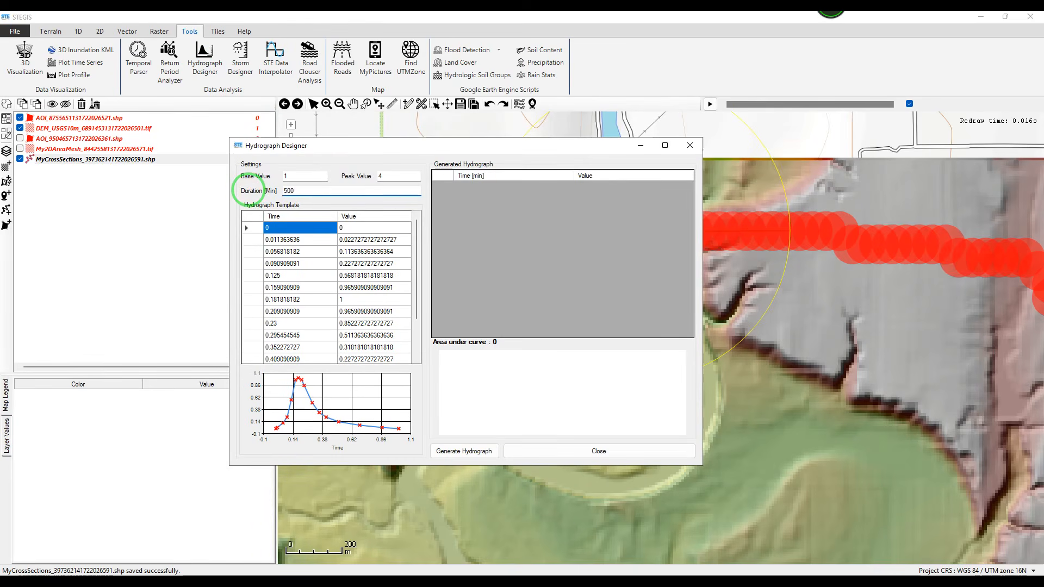
pyautogui.write('500')
# - Generate the hydrograph with a base value of 0 and the copied discharge of 850.820841947775 as the peak value
pyautogui.moveTo(302, 176); pyautogui.dragTo(271, 180)
pyautogui.write('0')
pyautogui.moveTo(385, 178); pyautogui.dragTo(350, 174)
pyautogui.rightClick(381, 176)
pyautogui.click(412, 223)
pyautogui.moveTo(395, 171)
pyautogui.mouseDown()
pyautogui.moveTo(348, 172)
pyautogui.moveTo(386, 180)
pyautogui.mouseUp()
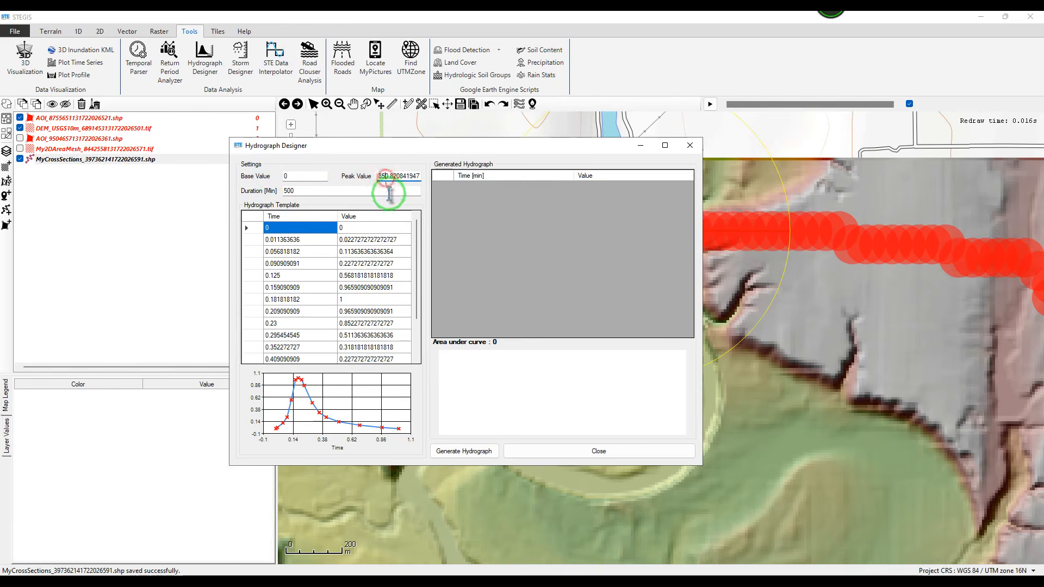
pyautogui.click(449, 453)
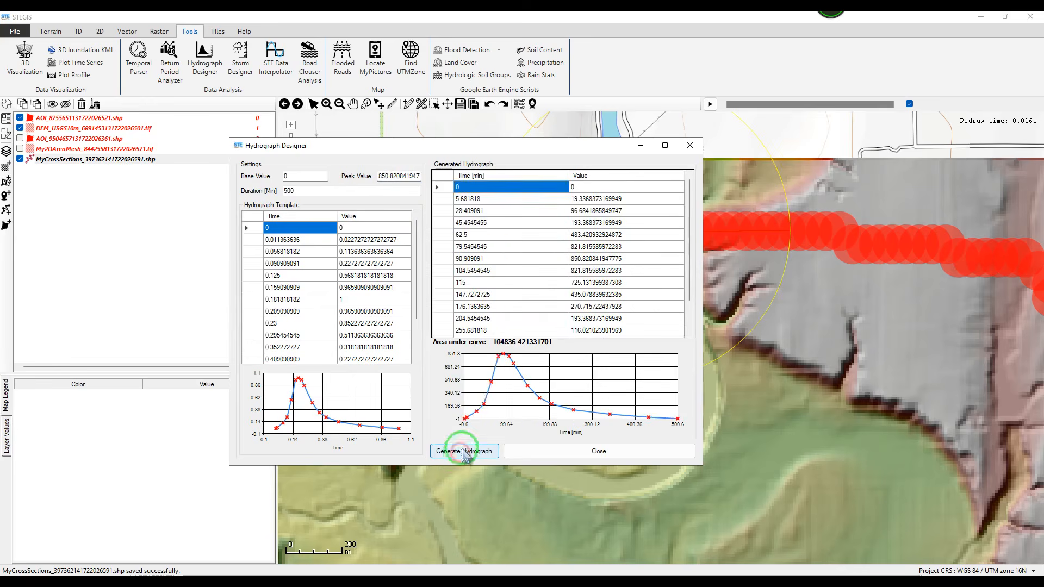
# - Copy all values in the Time column of the generated hydrograph
pyautogui.moveTo(522, 145); pyautogui.dragTo(387, 130)
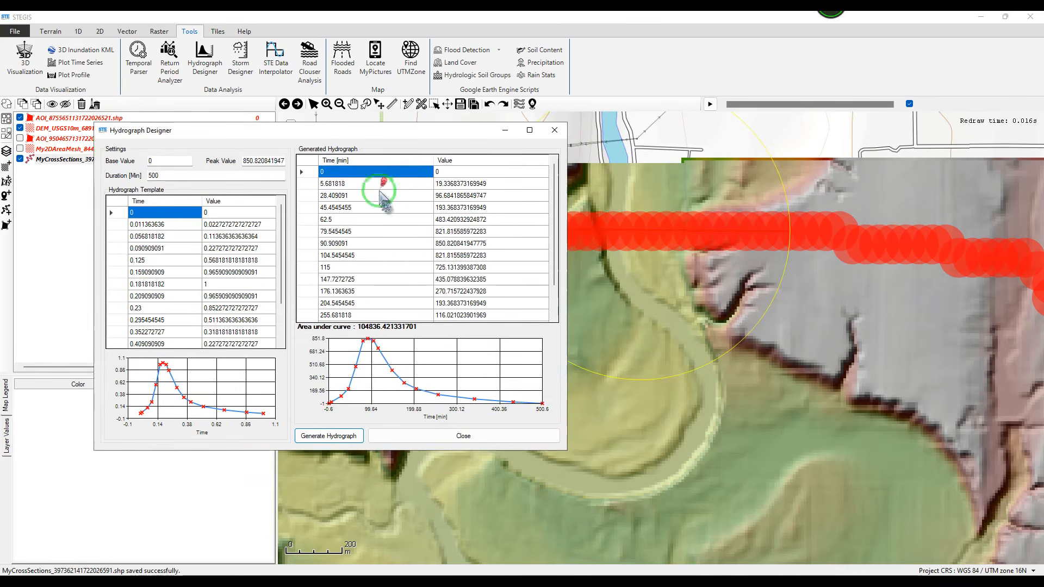
pyautogui.moveTo(387, 175); pyautogui.dragTo(337, 359)
pyautogui.rightClick(350, 281)
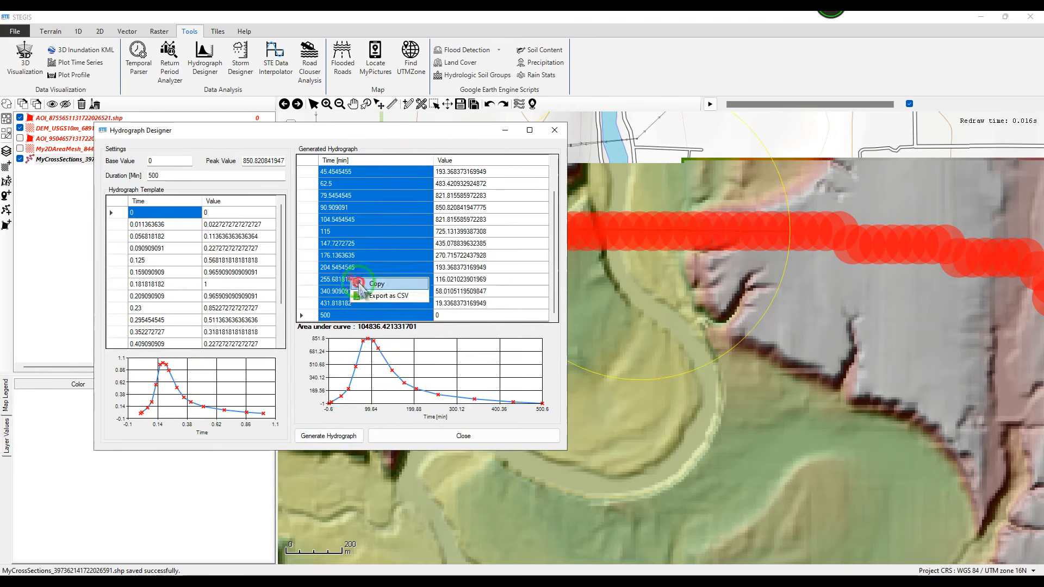
pyautogui.click(363, 284)
# - In the 2D Simulation Setup Wizard, set boundary condition 1 to Flow Discharge (CS) with the MyCrossSections shapefile
pyautogui.click(516, 582)
pyautogui.click(498, 549)
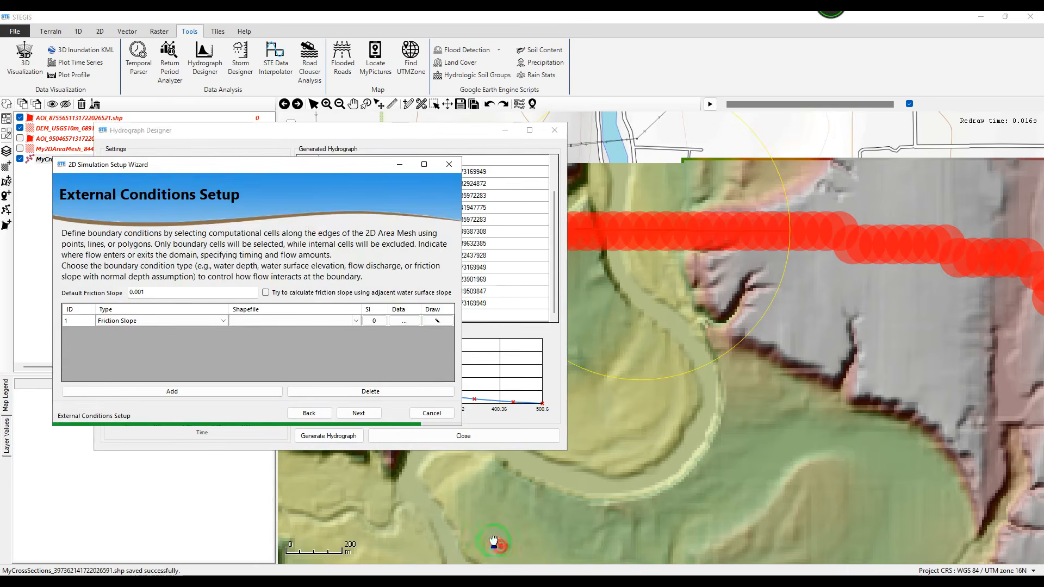
pyautogui.moveTo(174, 164); pyautogui.dragTo(231, 165)
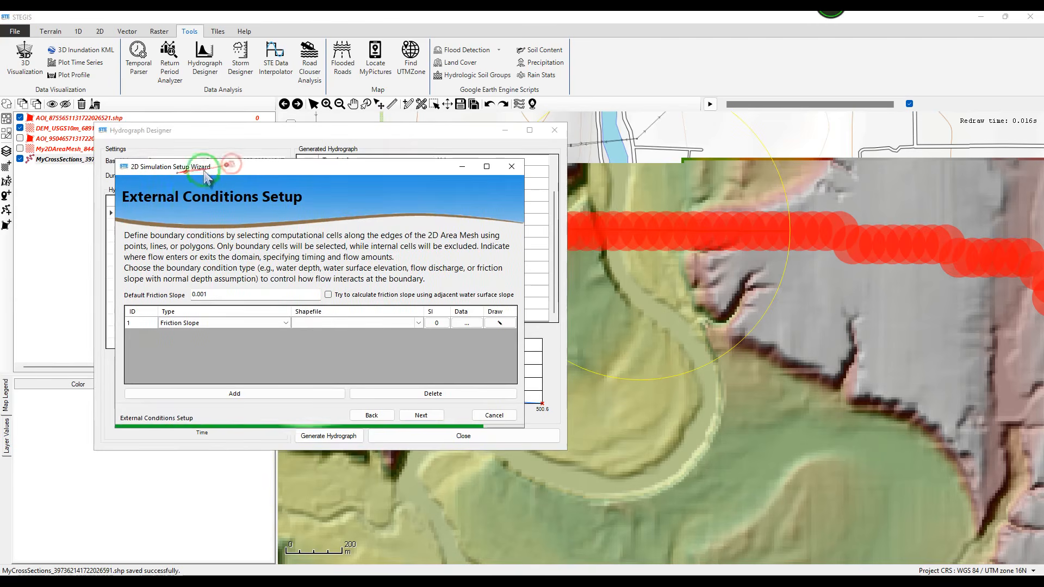
pyautogui.click(136, 327)
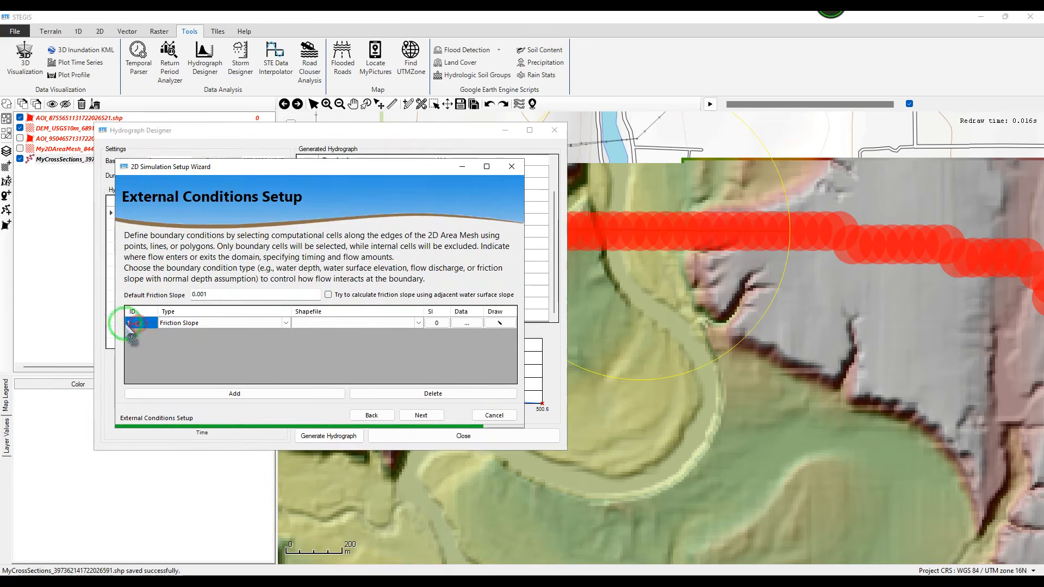
pyautogui.click(276, 323)
pyautogui.click(275, 323)
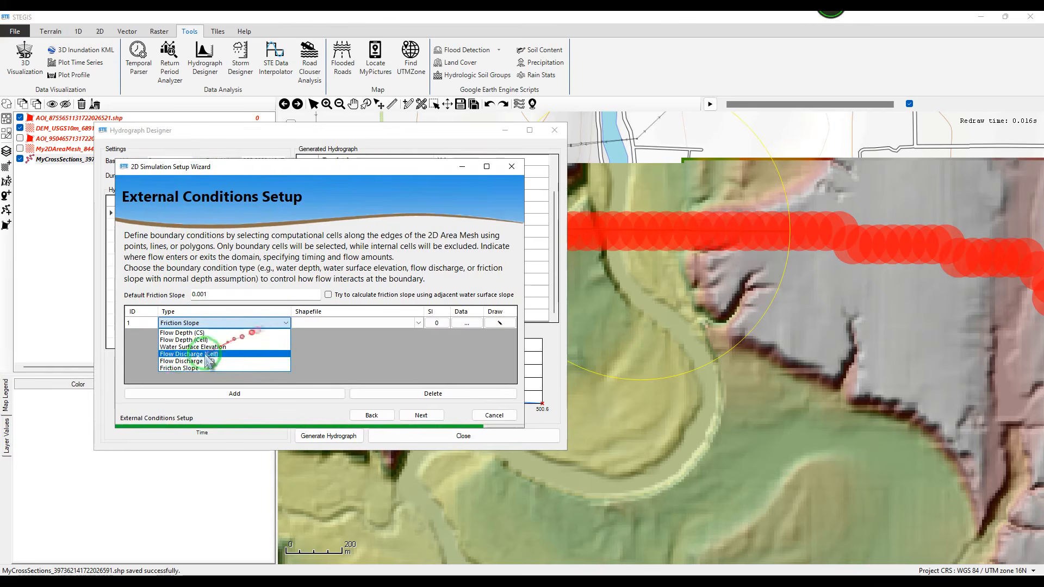
pyautogui.click(186, 361)
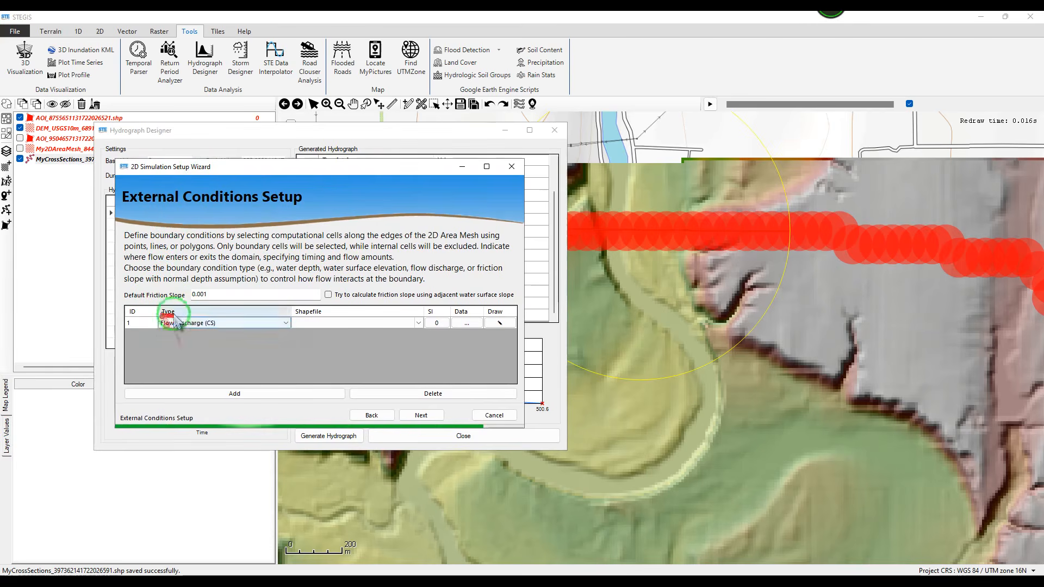
pyautogui.click(208, 324)
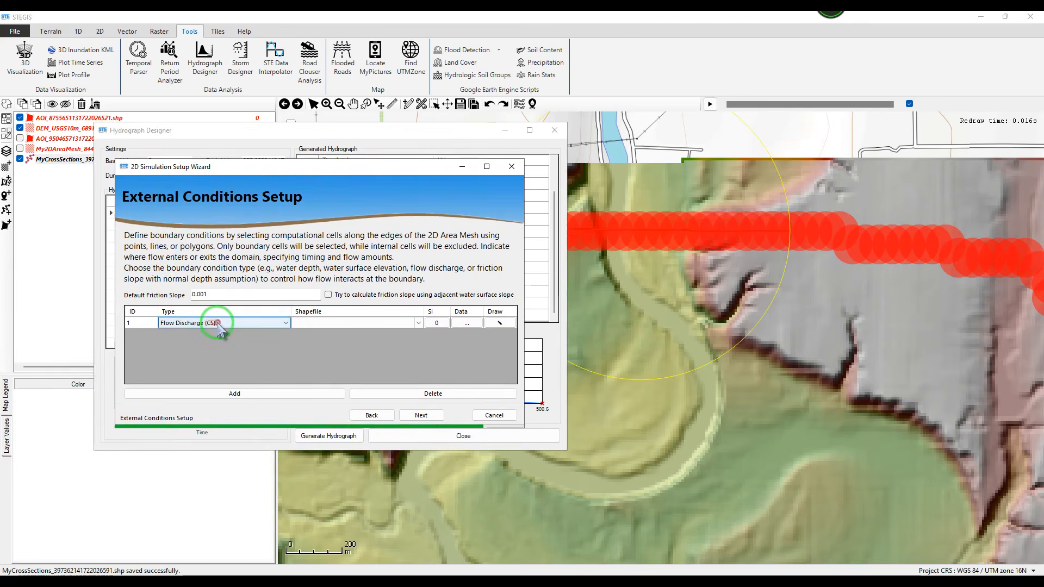
pyautogui.click(321, 326)
pyautogui.click(356, 326)
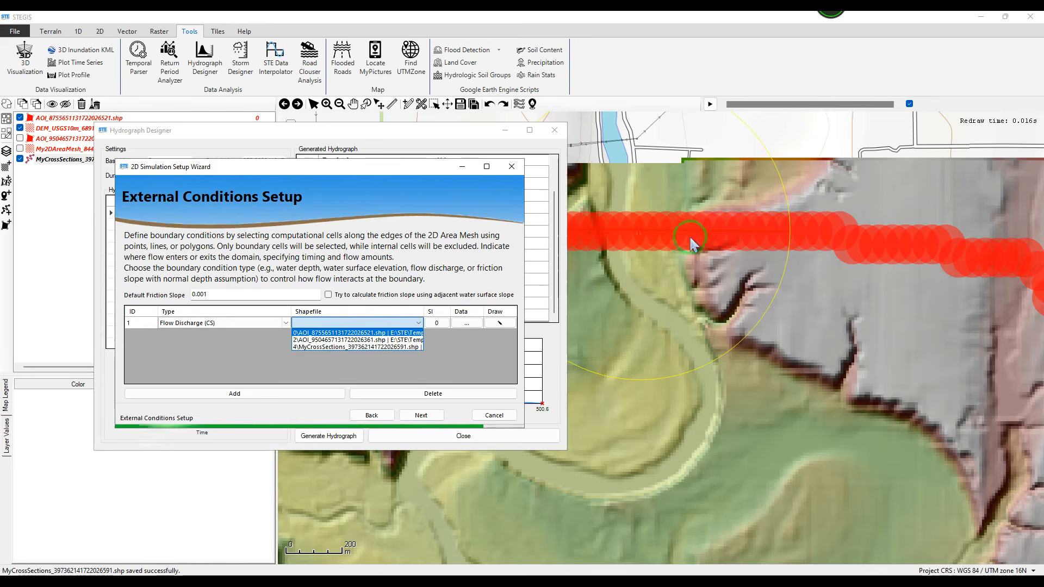
pyautogui.click(321, 347)
# - Paste the copied hydrograph times into the Time column of boundary condition 1's time series and accept it
pyautogui.click(460, 323)
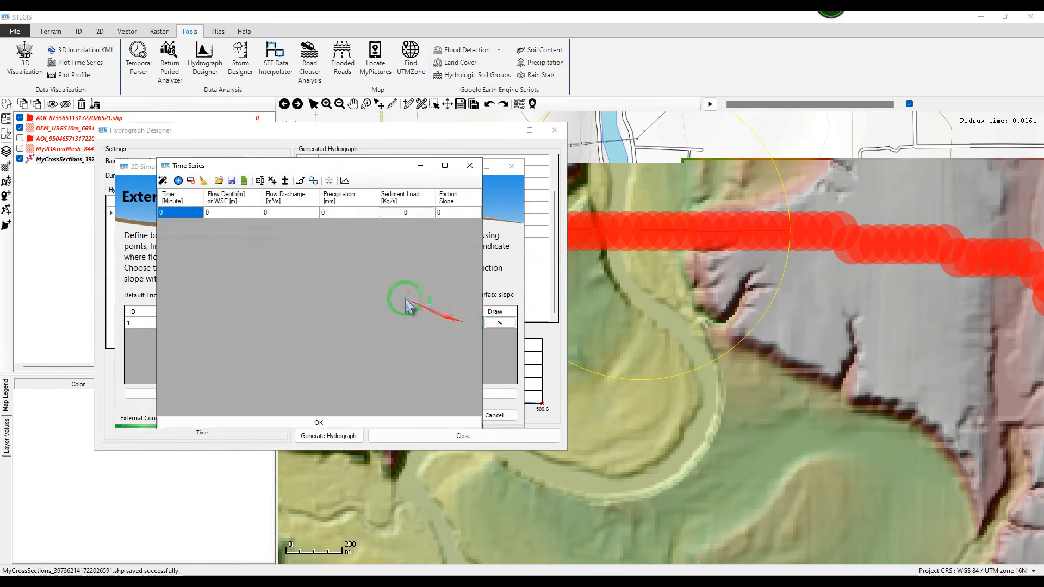
pyautogui.rightClick(180, 216)
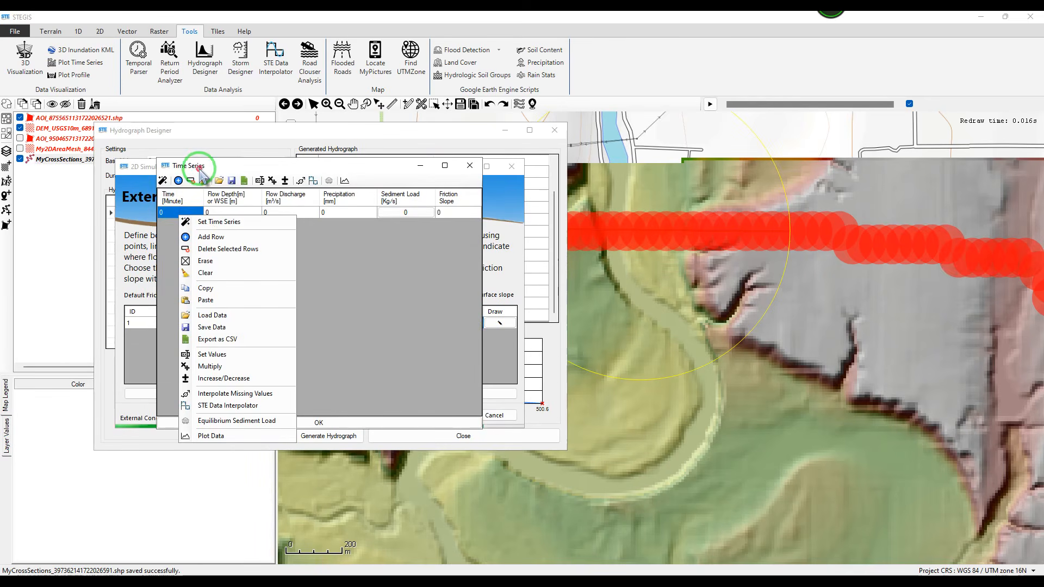
pyautogui.click(194, 302)
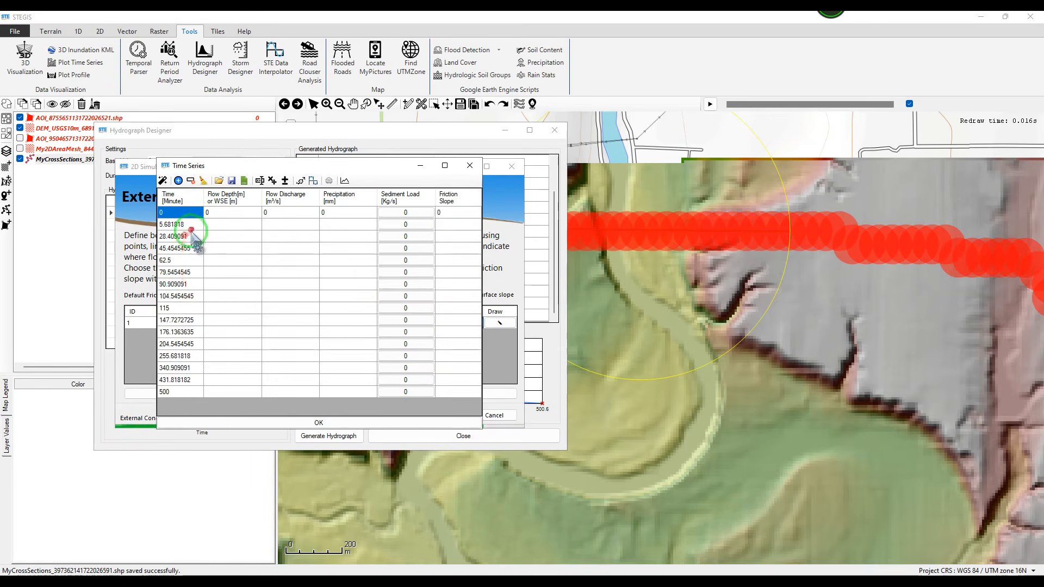
pyautogui.click(253, 423)
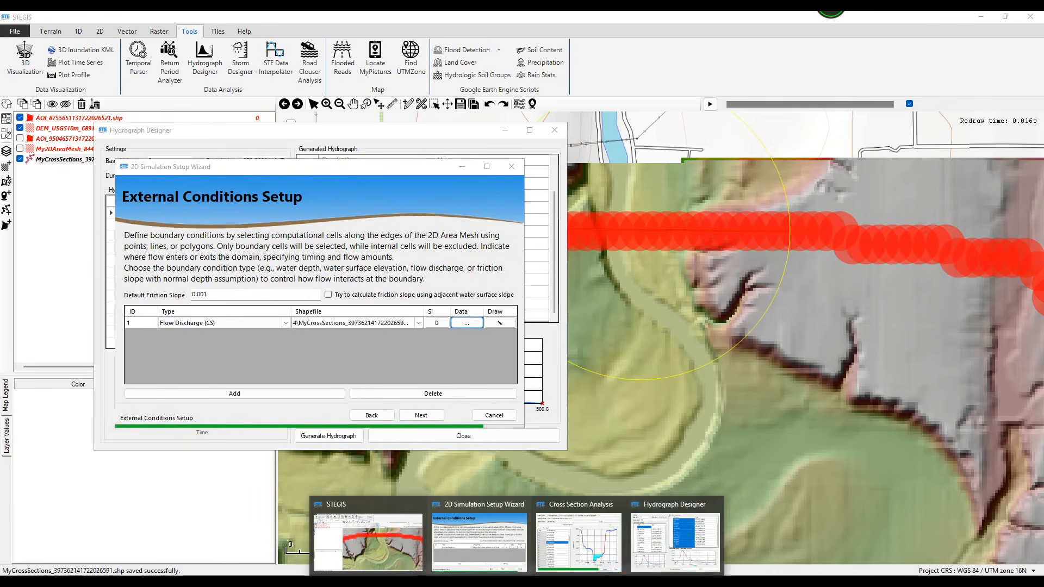
# - Copy all entries in the Value column of the generated hydrograph, and minimize the Hydrograph Designer
pyautogui.click(695, 546)
pyautogui.moveTo(478, 171); pyautogui.dragTo(458, 317)
pyautogui.scroll(1, 487, 278)
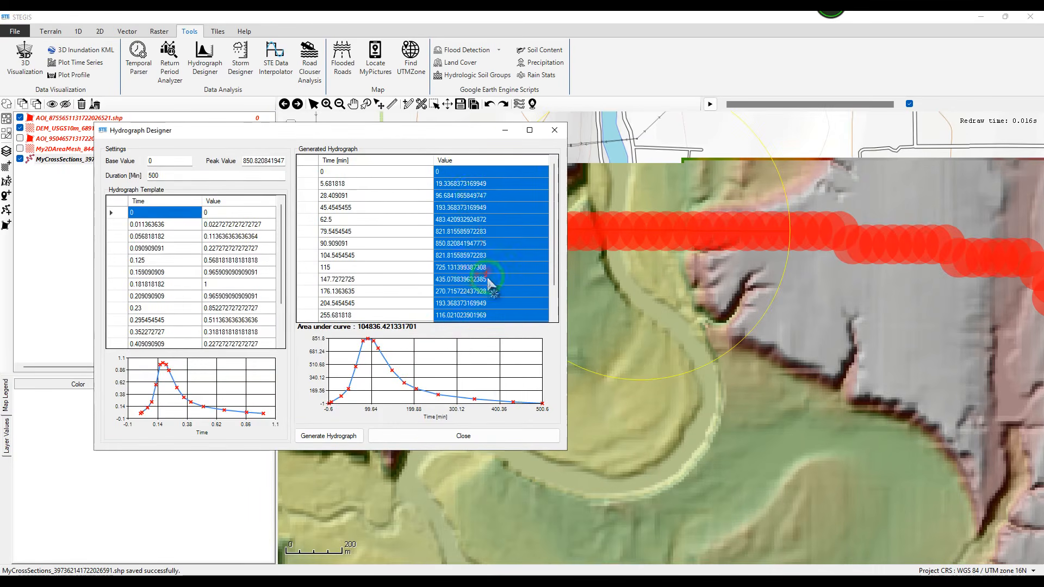
pyautogui.scroll(-1, 465, 254)
pyautogui.rightClick(464, 244)
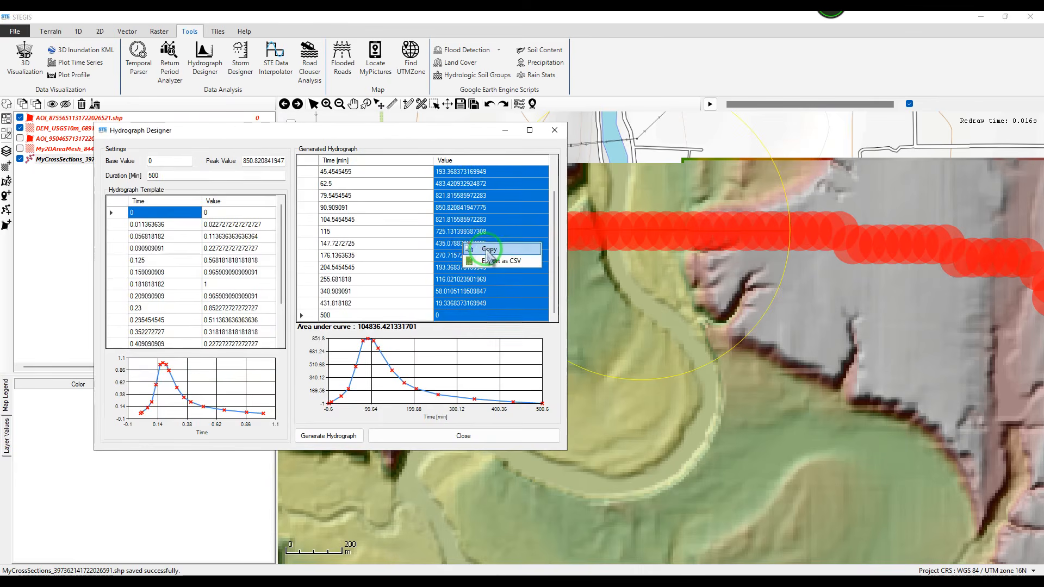
pyautogui.click(489, 250)
pyautogui.click(505, 131)
# - Paste the copied hydrograph values into the Flow Discharge column of boundary condition 1's time series, starting at time 0
pyautogui.click(462, 323)
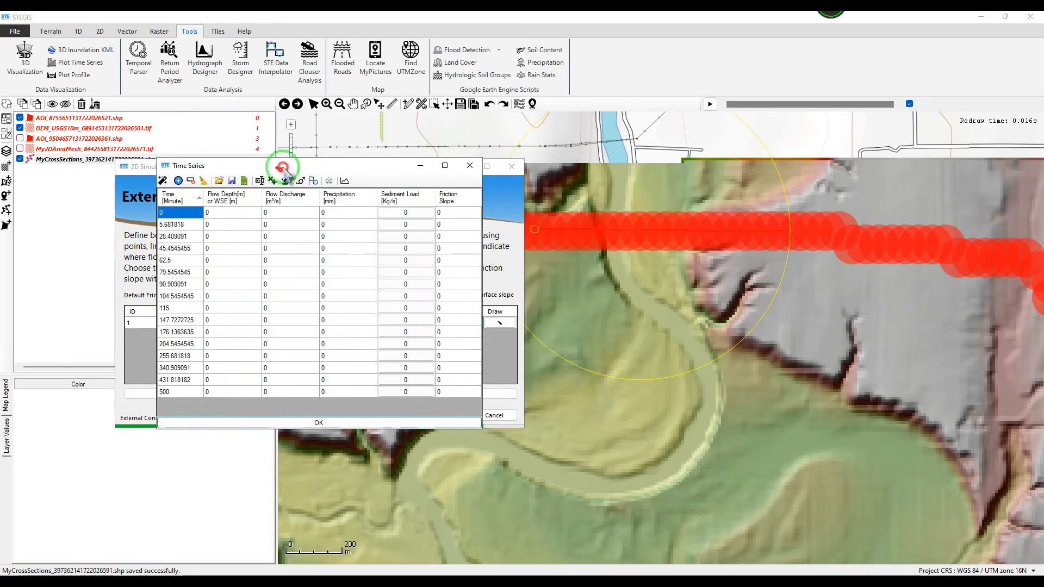
pyautogui.moveTo(276, 169); pyautogui.dragTo(261, 166)
pyautogui.click(265, 211)
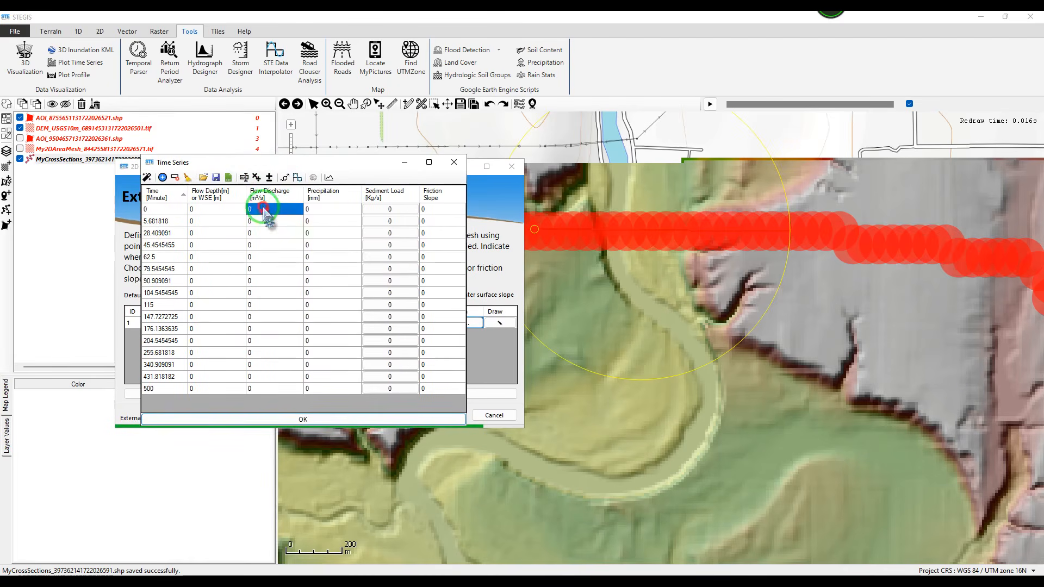
pyautogui.rightClick(264, 210)
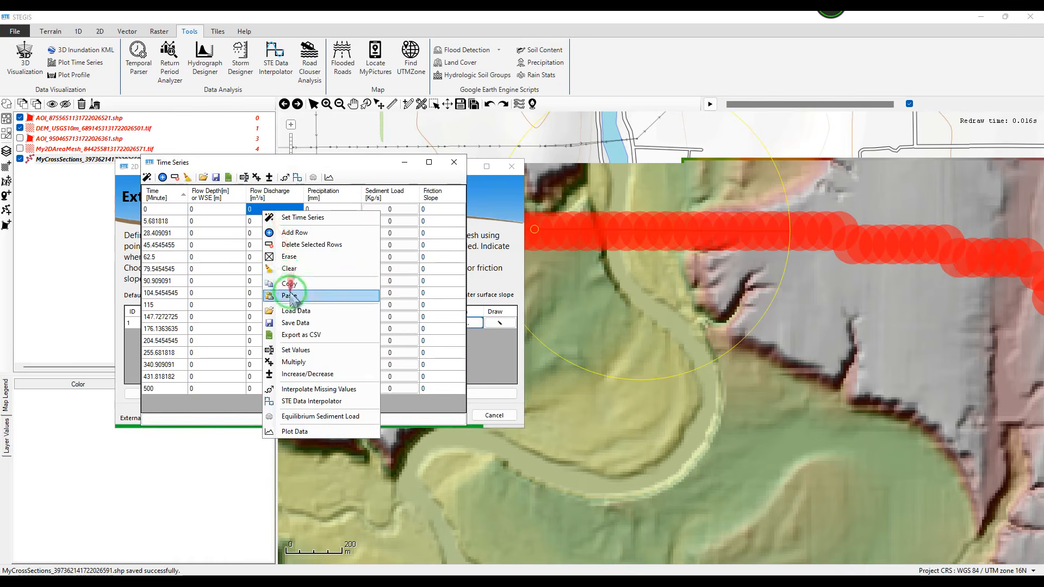
pyautogui.click(291, 298)
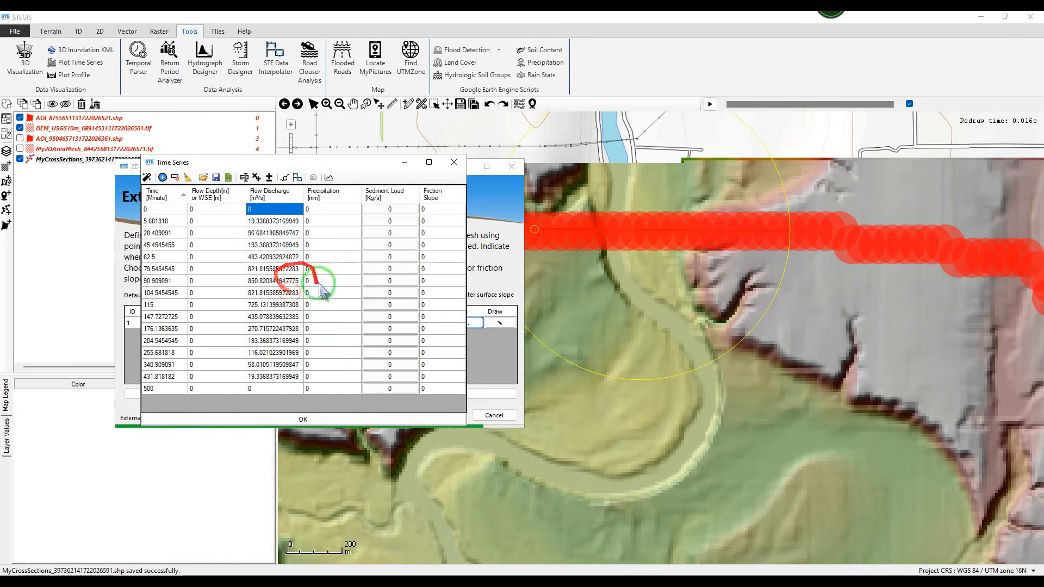
# - Plot boundary condition 1's time series to check the hydrograph, close the chart and accept the time series
pyautogui.click(333, 178)
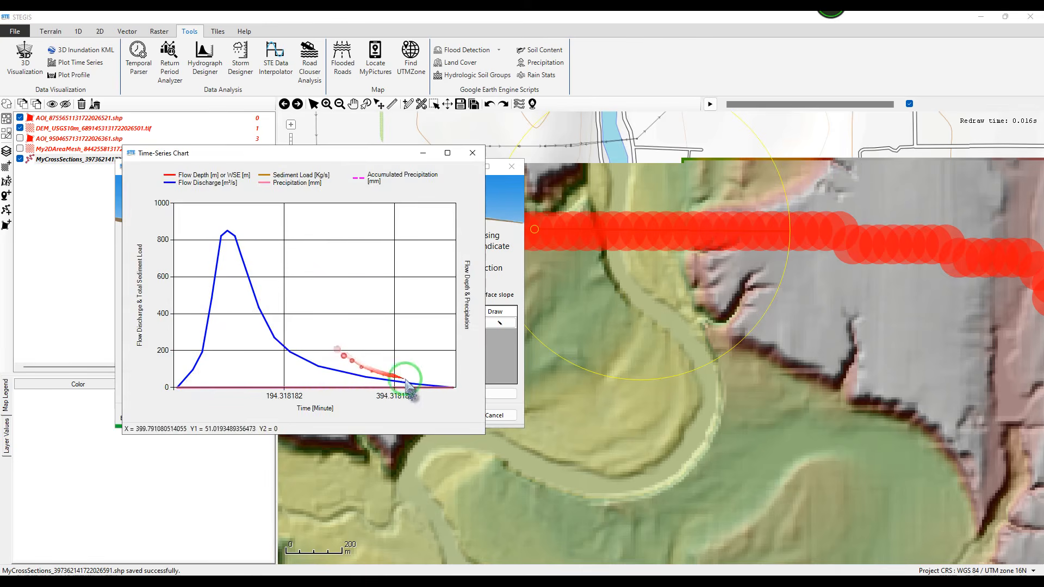
pyautogui.click(472, 157)
pyautogui.click(292, 421)
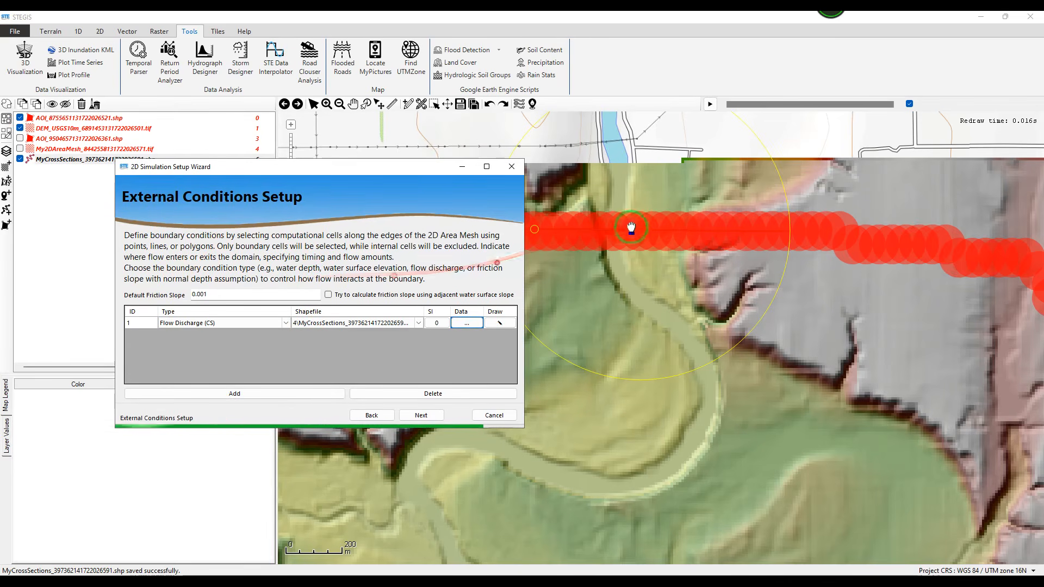
# - Examine the mesh boundary on the map, from the northern inflow to the southwestern river outlet and the western edge
pyautogui.scroll(-2, 629, 232)
pyautogui.moveTo(359, 187); pyautogui.dragTo(314, 137)
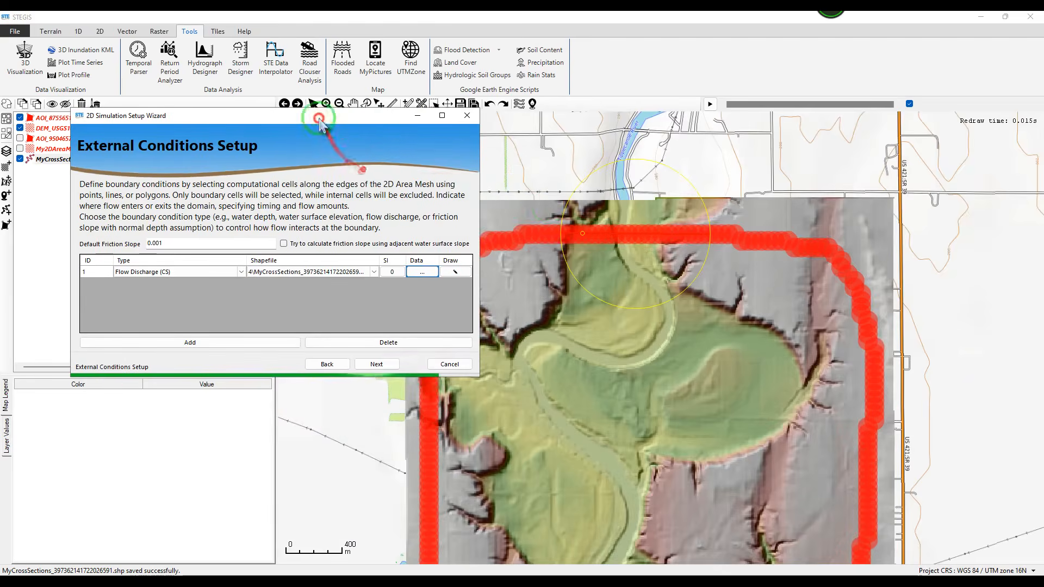
pyautogui.scroll(-3, 637, 238)
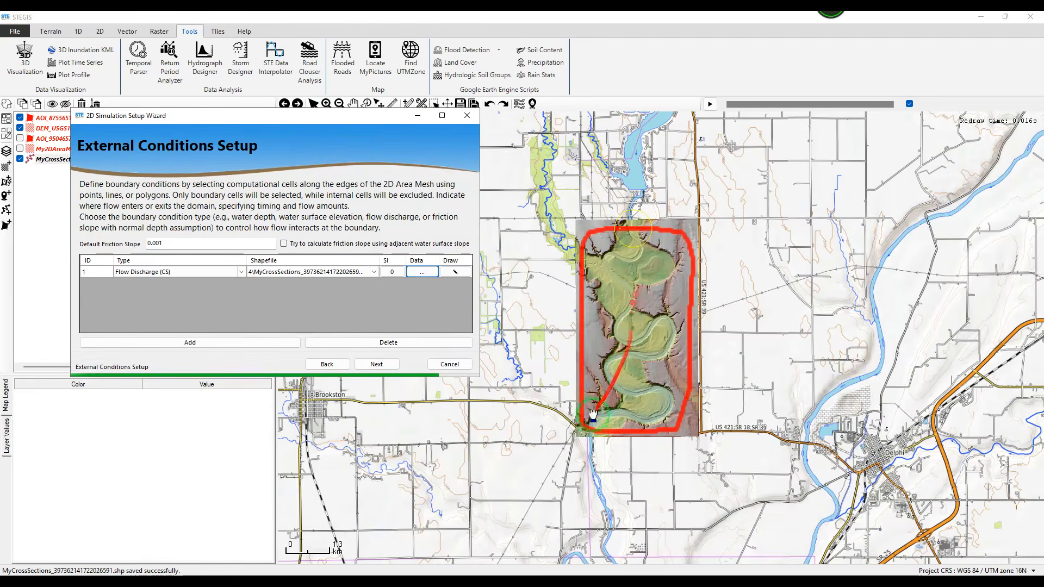
pyautogui.scroll(5, 605, 401)
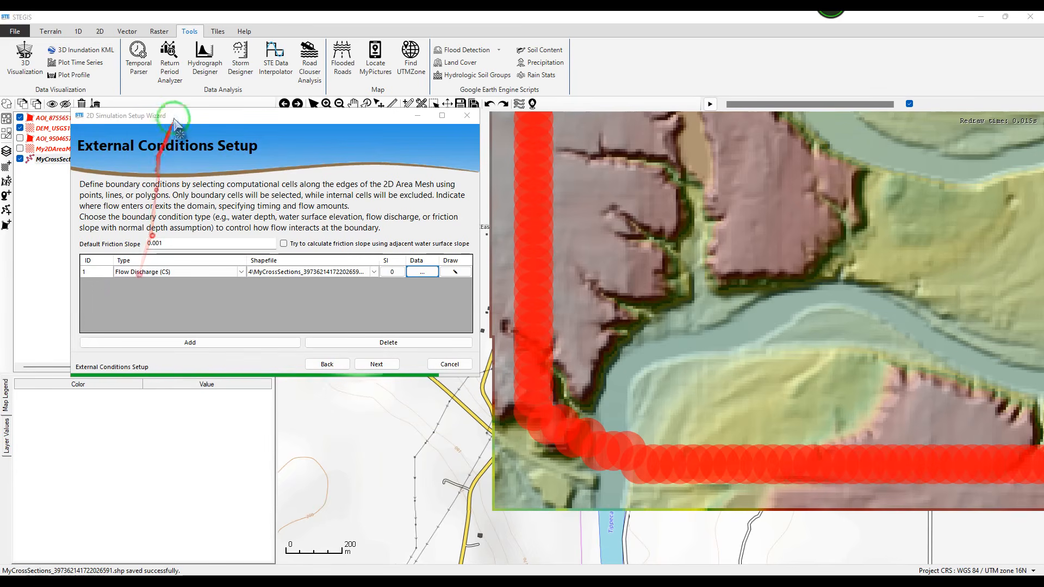
pyautogui.moveTo(174, 116); pyautogui.dragTo(186, 117)
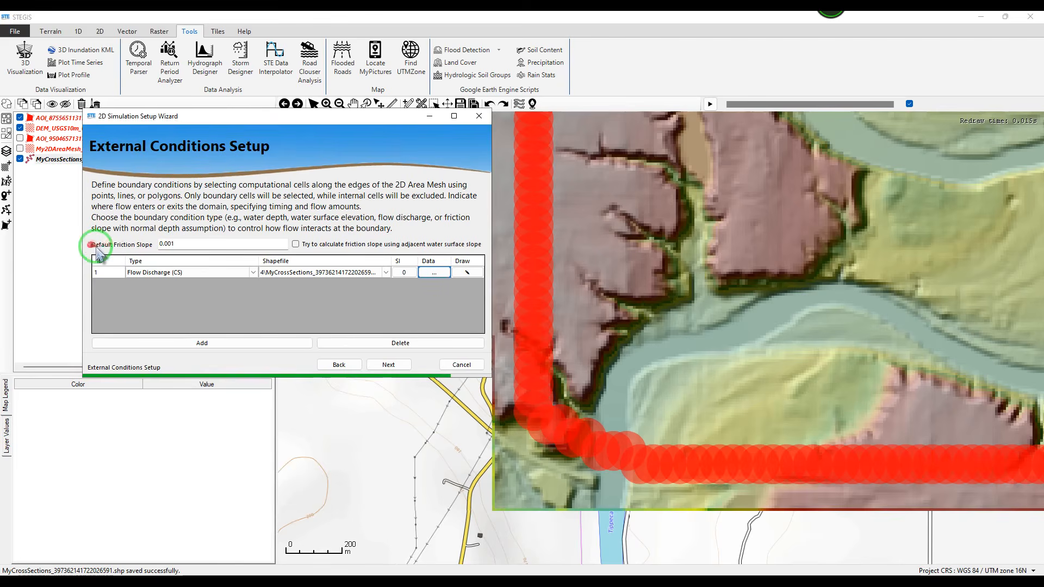
pyautogui.moveTo(189, 243); pyautogui.dragTo(154, 243)
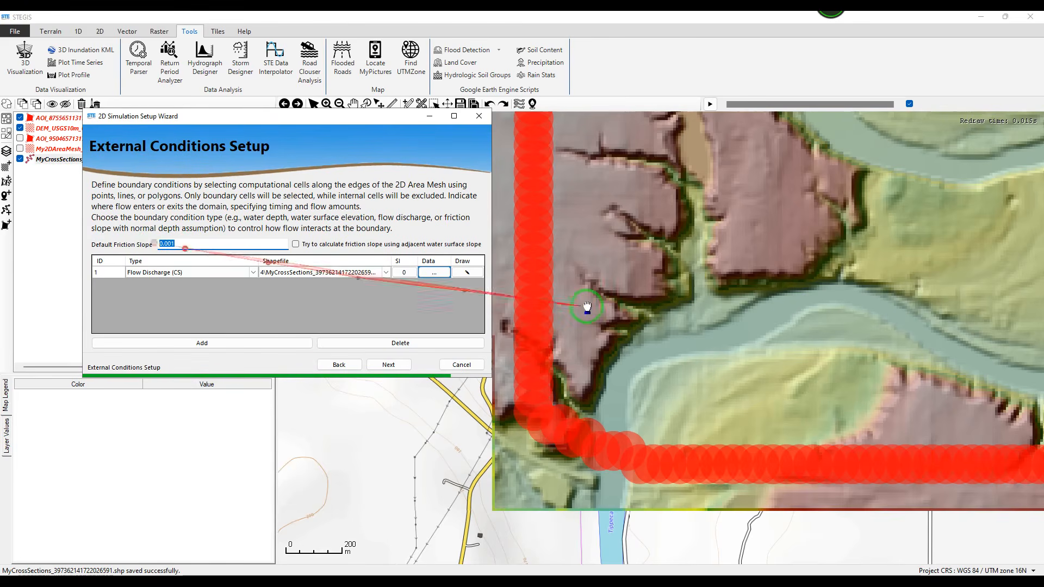
pyautogui.scroll(-1, 587, 306)
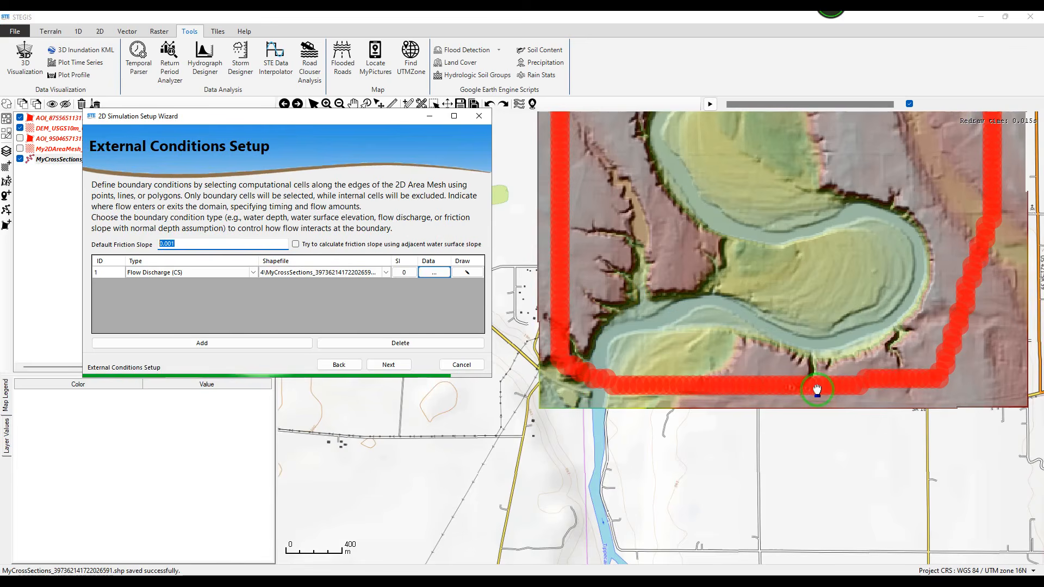
pyautogui.moveTo(785, 272); pyautogui.dragTo(756, 338)
pyautogui.moveTo(887, 221); pyautogui.dragTo(865, 346)
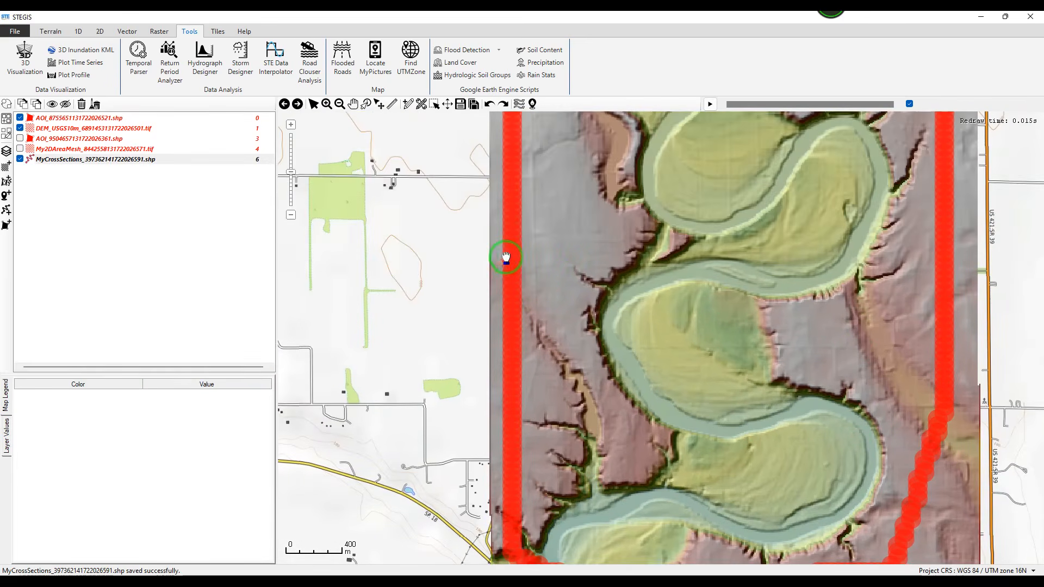
pyautogui.scroll(1, 505, 256)
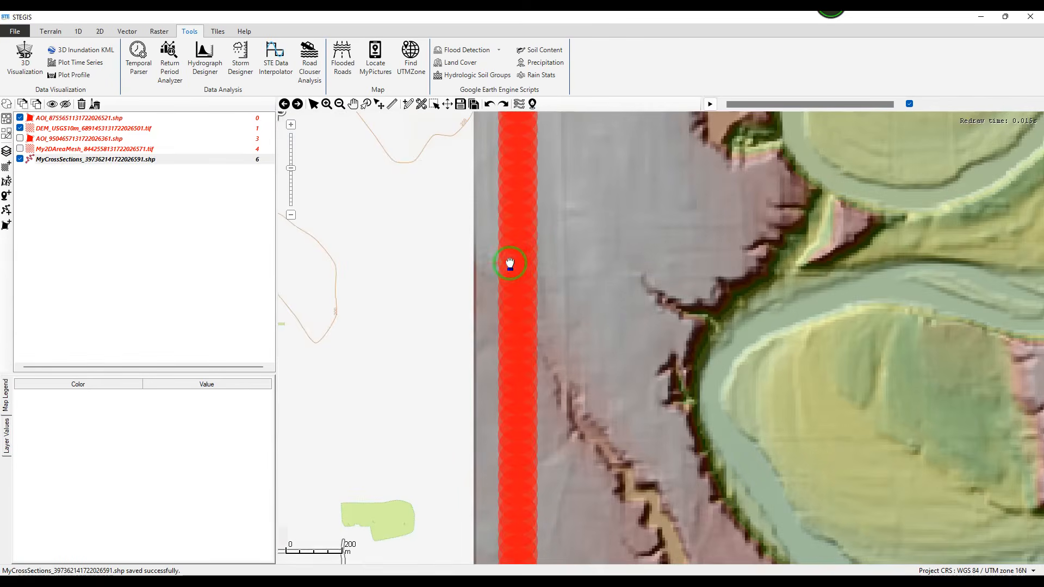
# - Return to the 2D Simulation Setup Wizard and set the Default Friction Slope to 0
pyautogui.moveTo(531, 574)
pyautogui.click(478, 541)
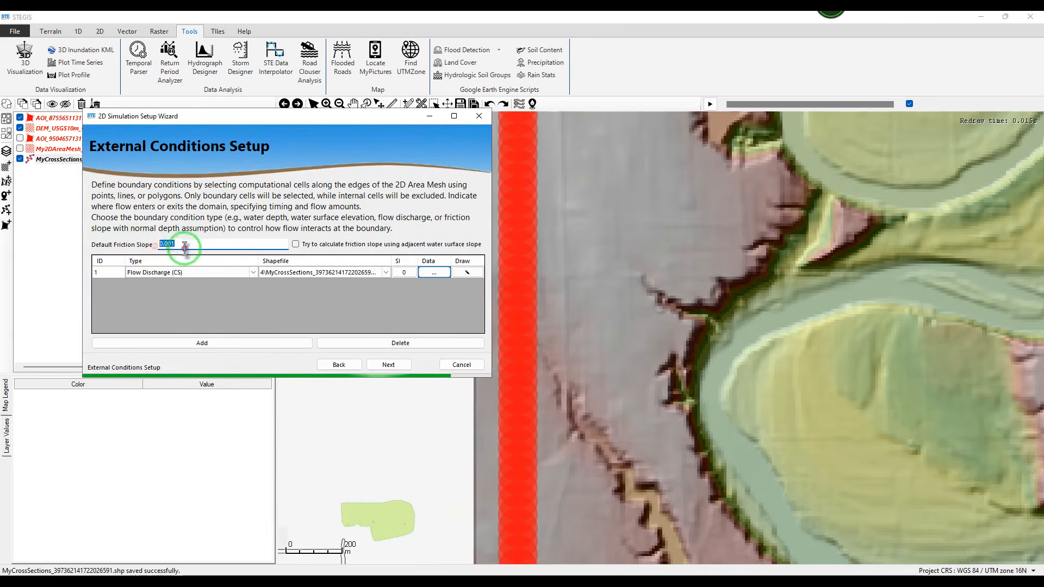
pyautogui.moveTo(201, 140); pyautogui.dragTo(175, 145)
pyautogui.click(125, 249)
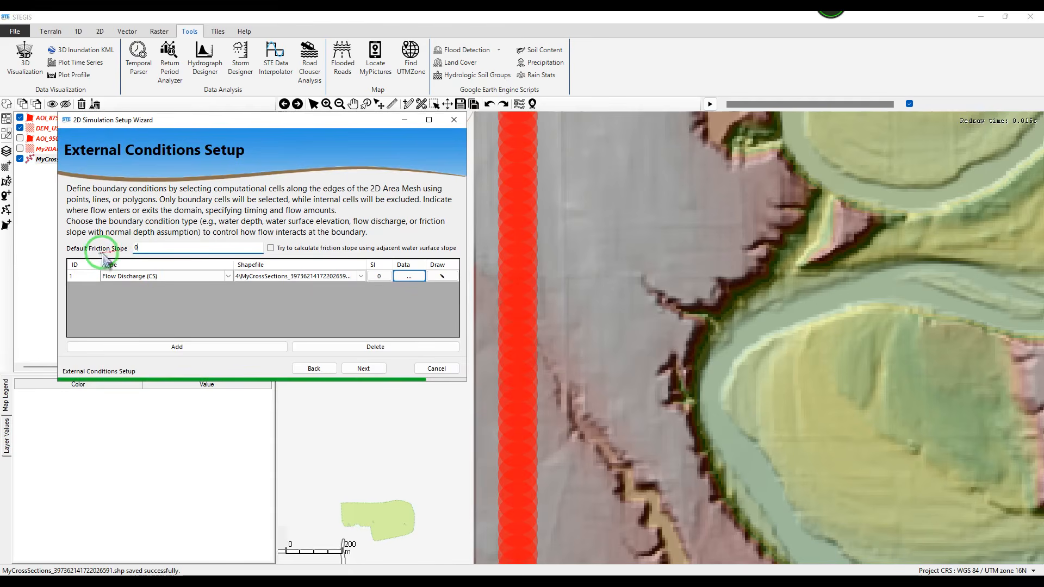
# - Add a second boundary condition of type Friction Slope
pyautogui.click(123, 347)
pyautogui.click(134, 289)
pyautogui.click(126, 334)
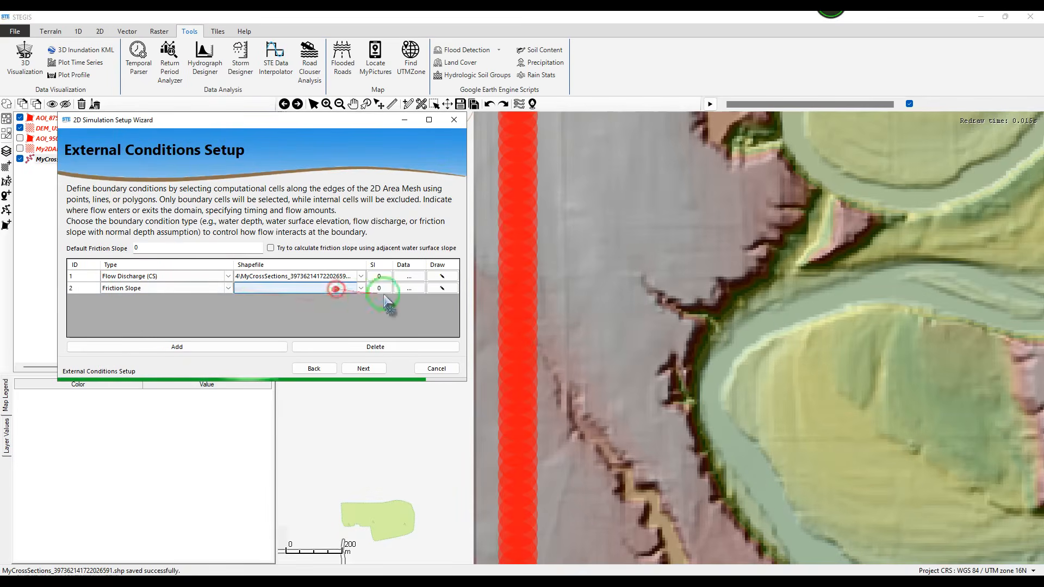
# - Draw boundary condition 2 as a four-point line about 616 m long across the southwestern river outlet, and save the shapefile
pyautogui.click(442, 288)
pyautogui.click(264, 252)
pyautogui.scroll(-3, 691, 274)
pyautogui.scroll(5, 673, 322)
pyautogui.click(508, 324)
pyautogui.click(583, 396)
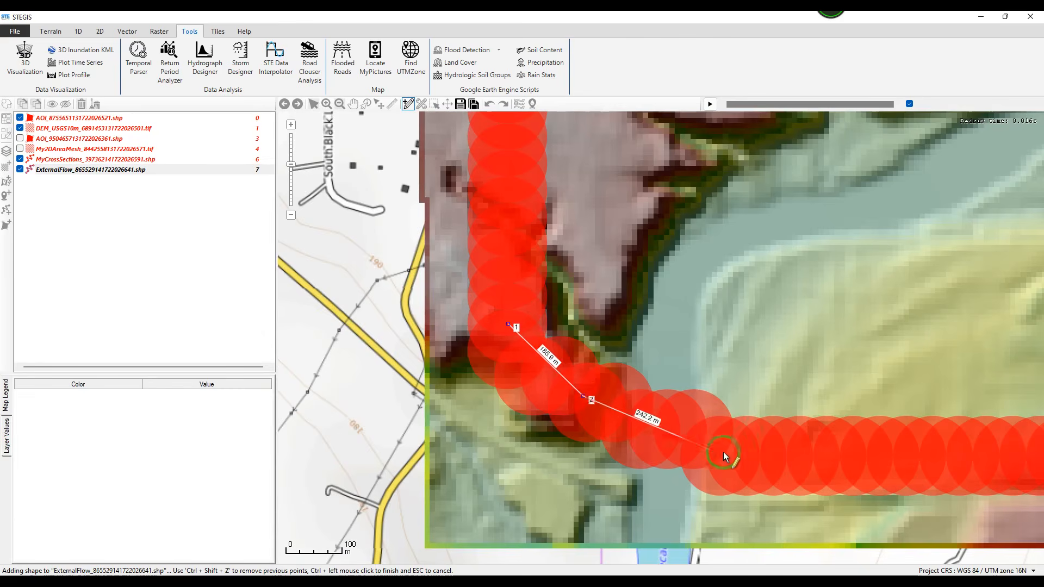
pyautogui.click(814, 458)
pyautogui.click(460, 106)
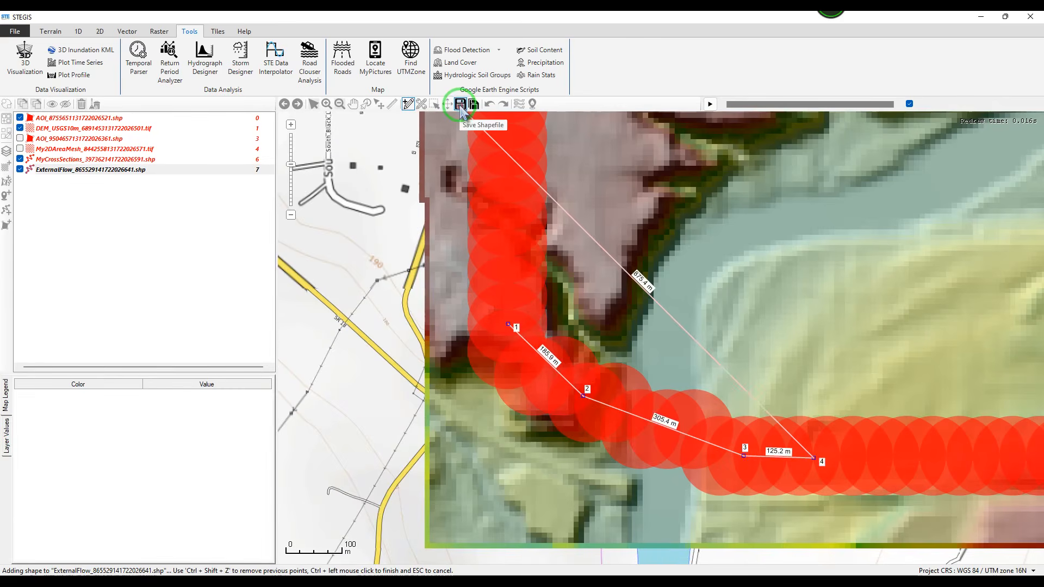
# - Add a row at 500 minutes to boundary condition 2's time series
pyautogui.click(415, 287)
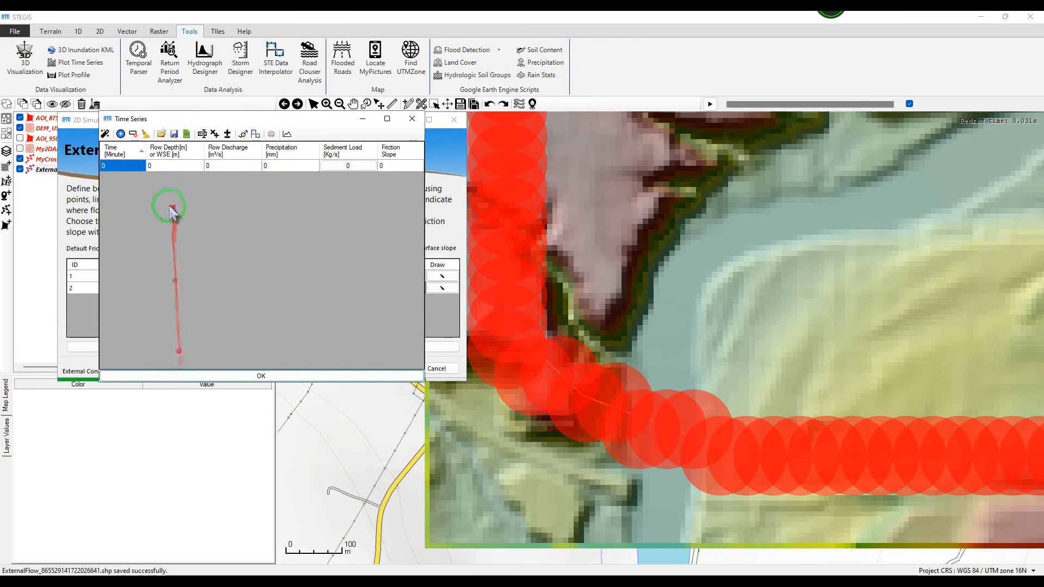
pyautogui.rightClick(186, 198)
pyautogui.click(198, 201)
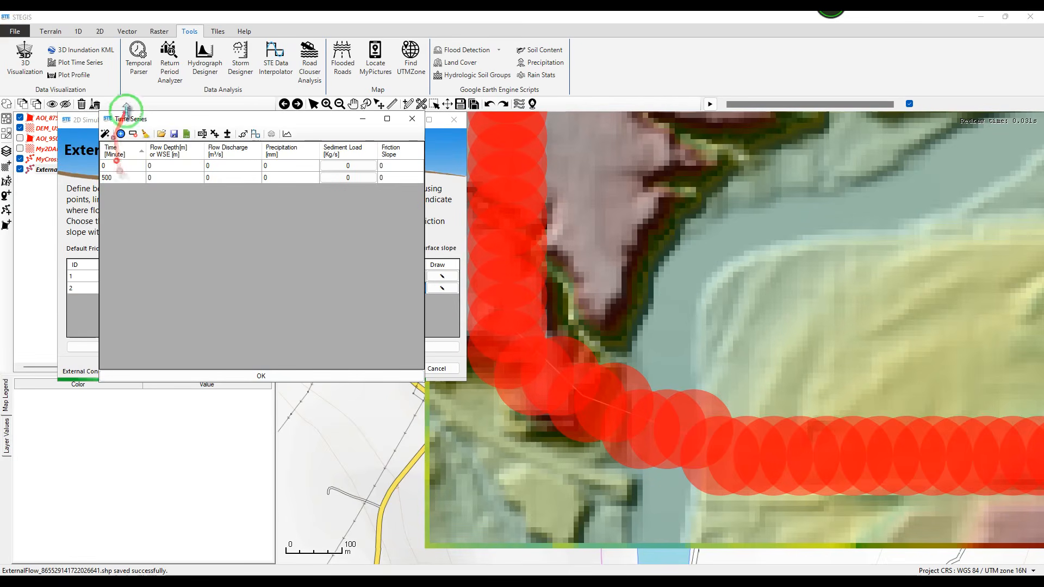
pyautogui.moveTo(130, 118); pyautogui.dragTo(76, 122)
pyautogui.click(104, 180)
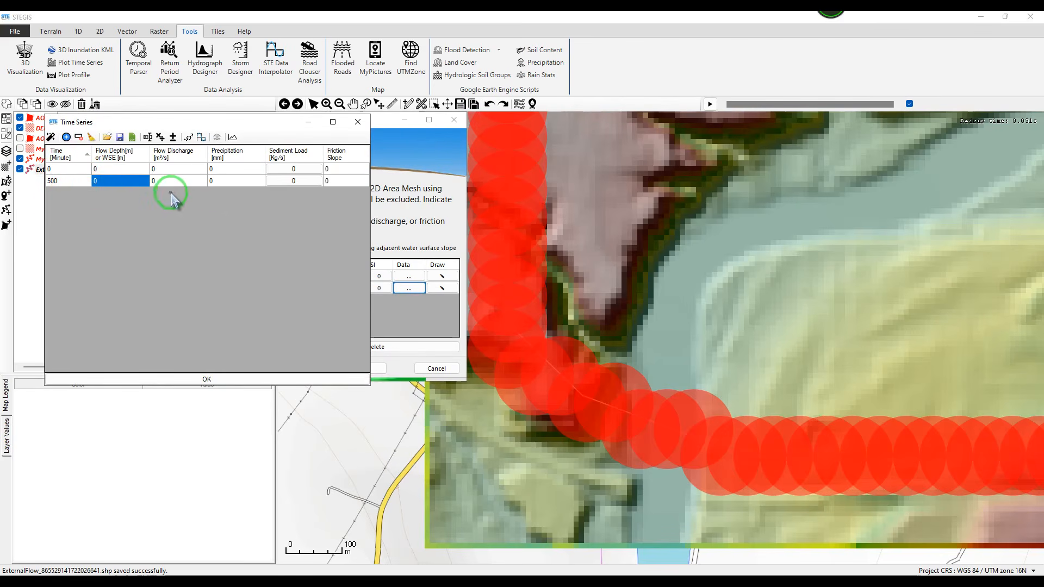
# - Set the Friction Slope to 0.001 in both rows of boundary condition 2's time series and accept it
pyautogui.click(339, 173)
pyautogui.write('0.001')
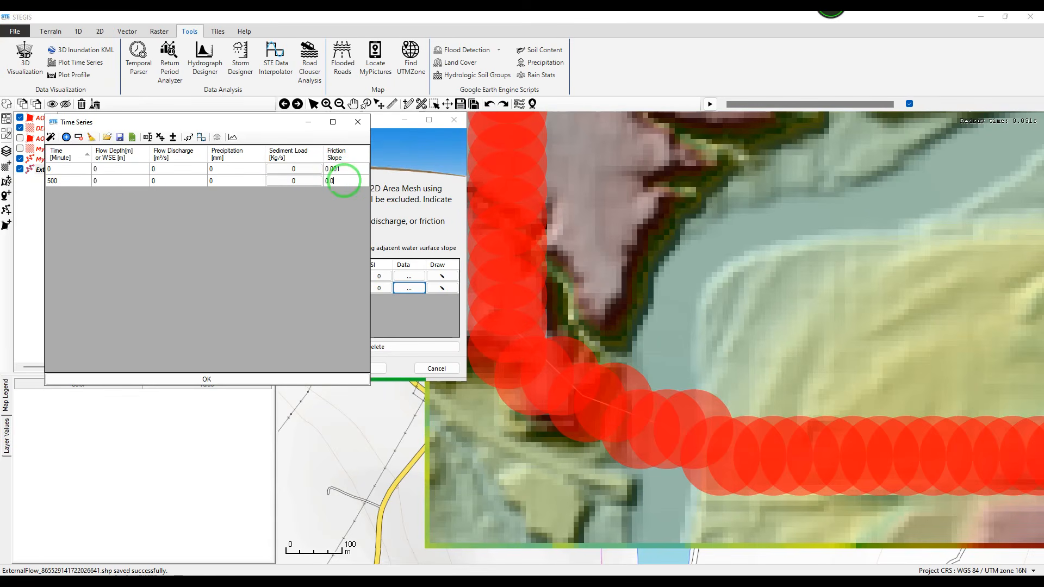
pyautogui.click(226, 379)
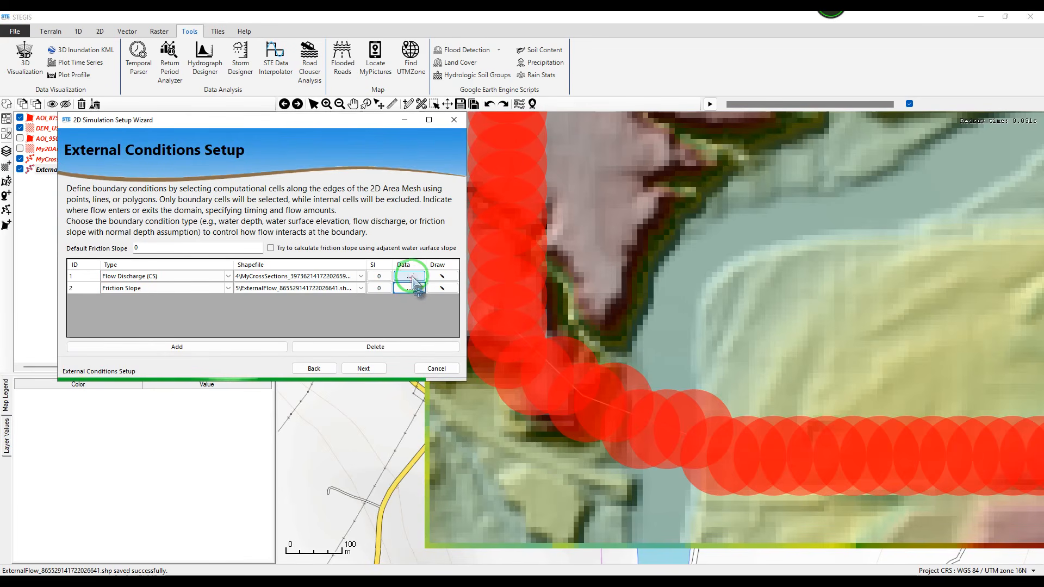
# - Check boundary condition 1's time series against the friction slope used in the Cross Section Analysis, then close the time series
pyautogui.click(143, 276)
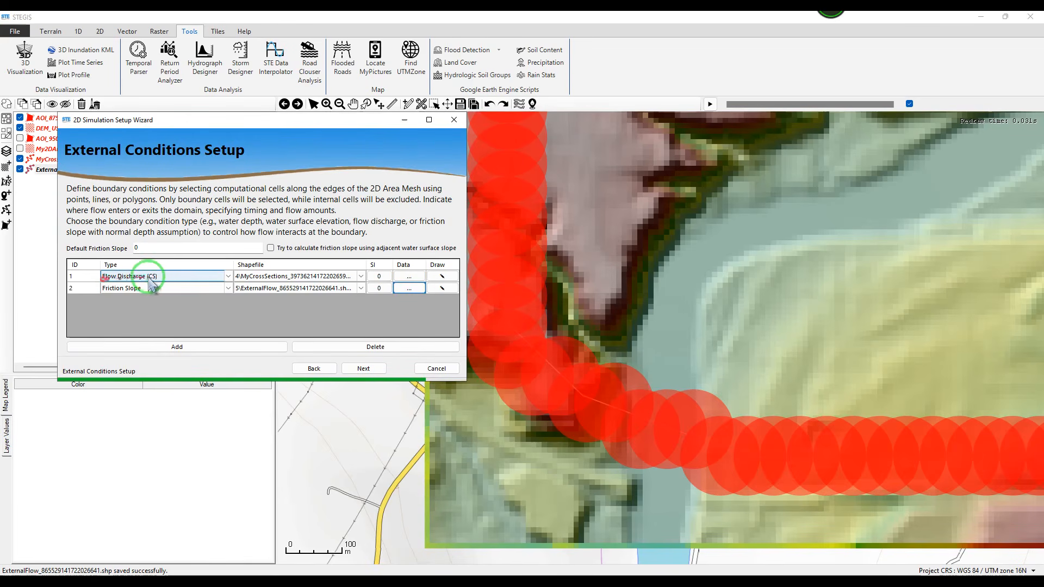
pyautogui.click(411, 277)
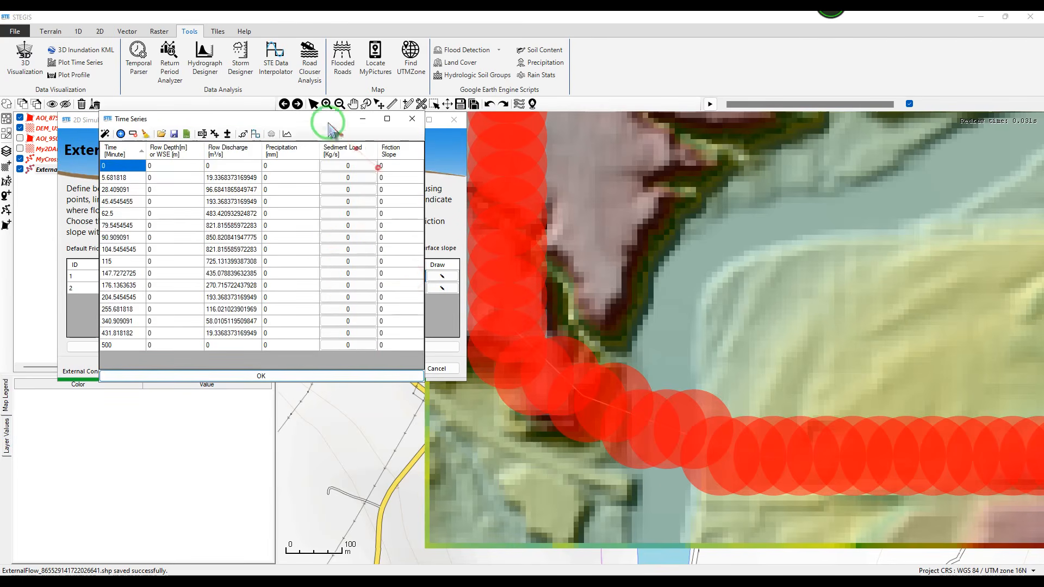
pyautogui.click(560, 538)
pyautogui.click(376, 204)
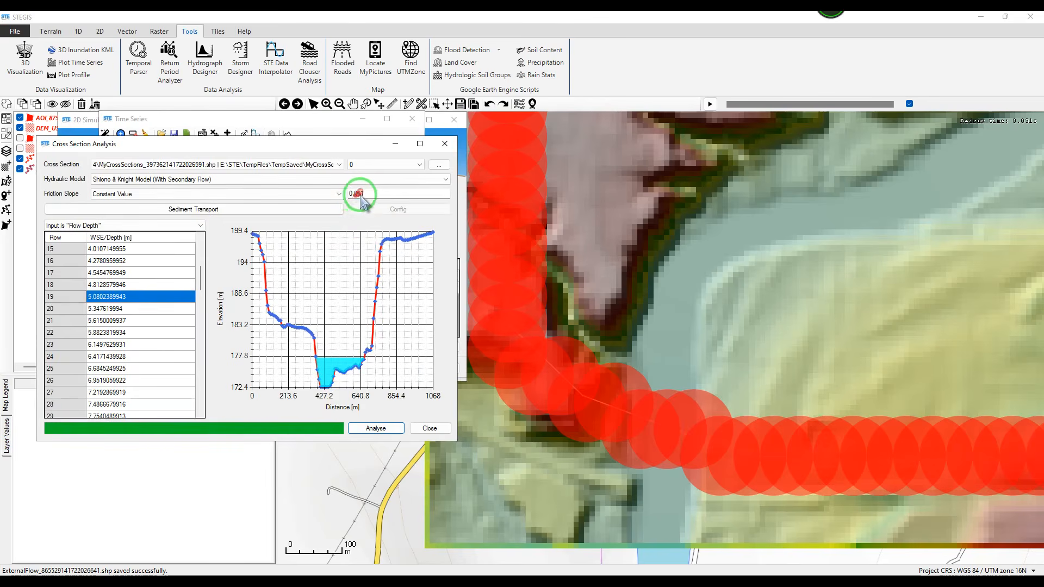
pyautogui.click(518, 582)
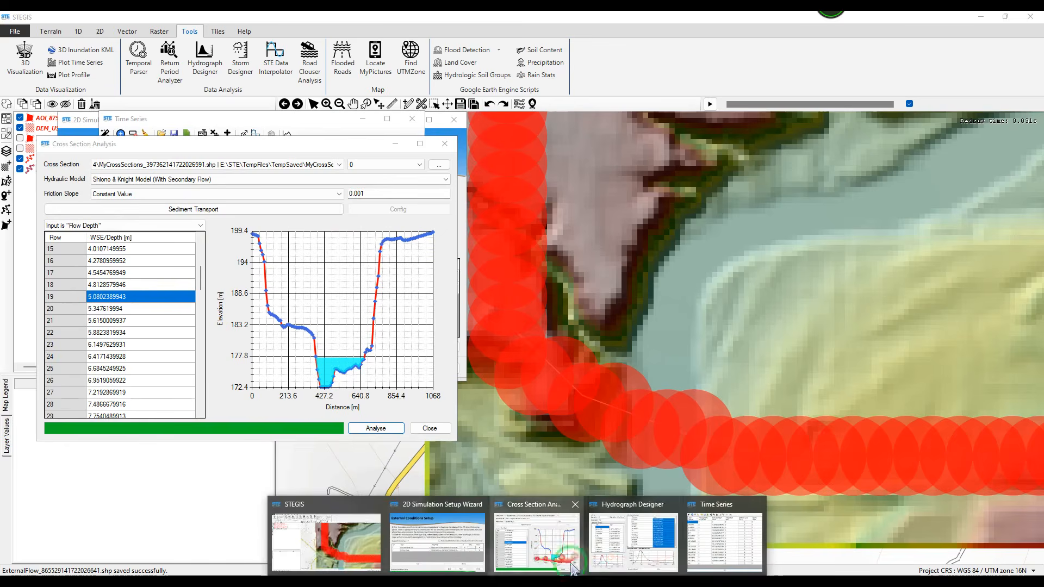
pyautogui.click(707, 541)
pyautogui.click(352, 378)
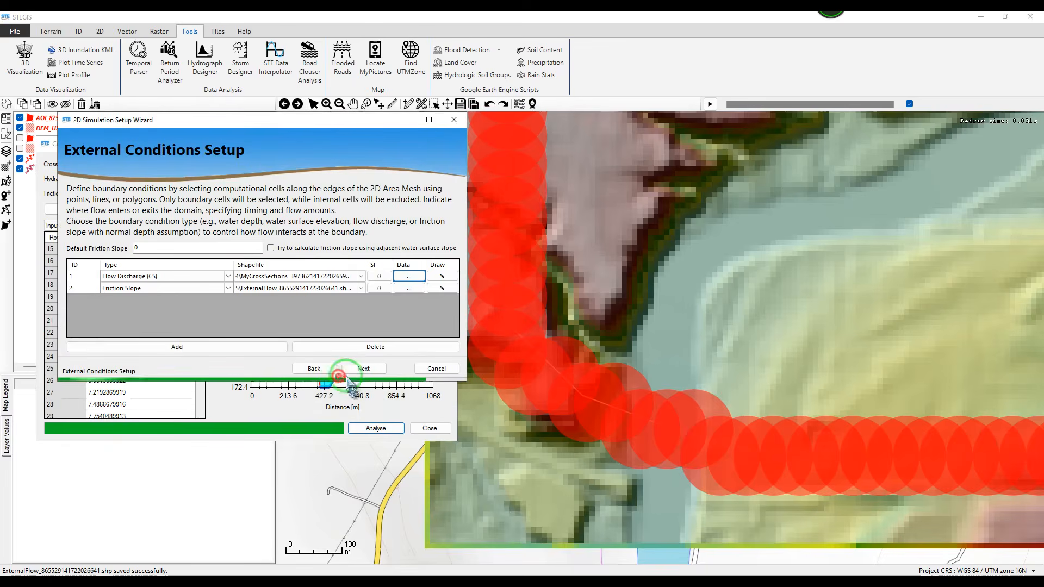
# - Copy the constant friction slope value from the Cross Section Analysis and return to the 2D Simulation Setup Wizard
pyautogui.click(290, 420)
pyautogui.doubleClick(357, 193)
pyautogui.rightClick(360, 195)
pyautogui.click(385, 233)
pyautogui.click(247, 121)
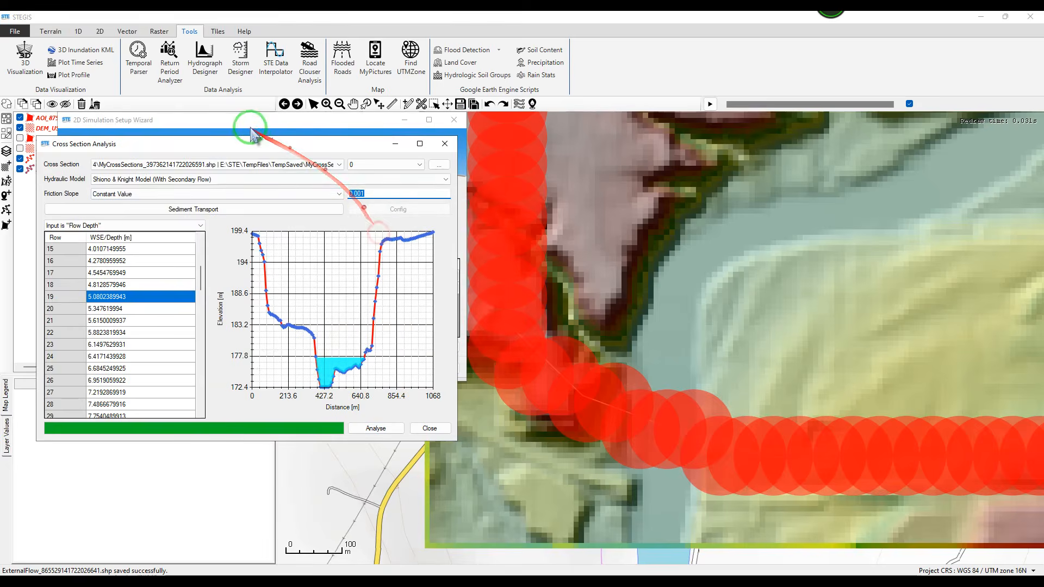
# - Set the Friction Slope to 0.001 in all rows of boundary condition 1's time series and accept it
pyautogui.click(411, 277)
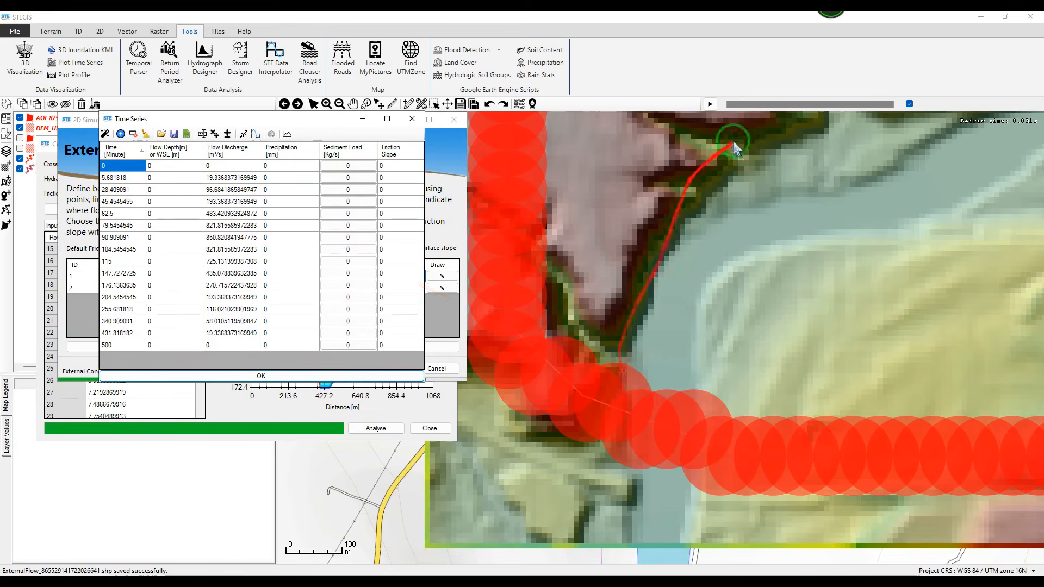
pyautogui.moveTo(400, 173); pyautogui.dragTo(394, 354)
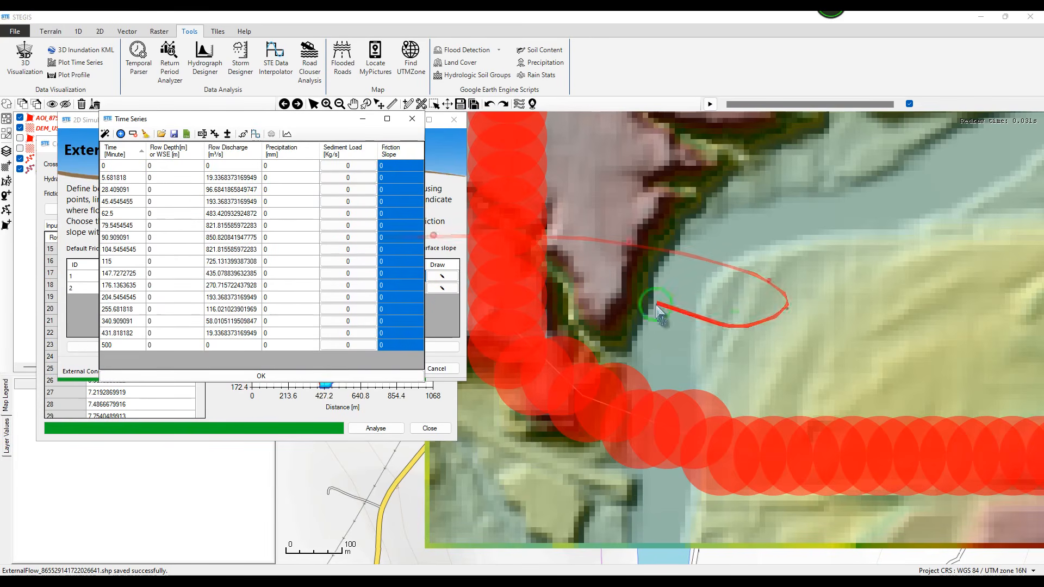
pyautogui.rightClick(399, 211)
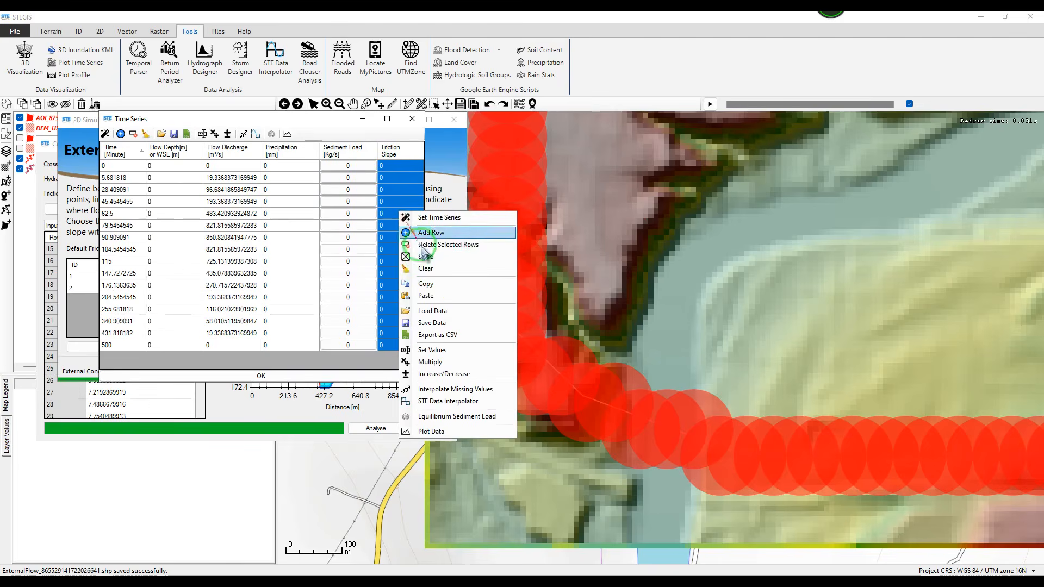
pyautogui.click(430, 351)
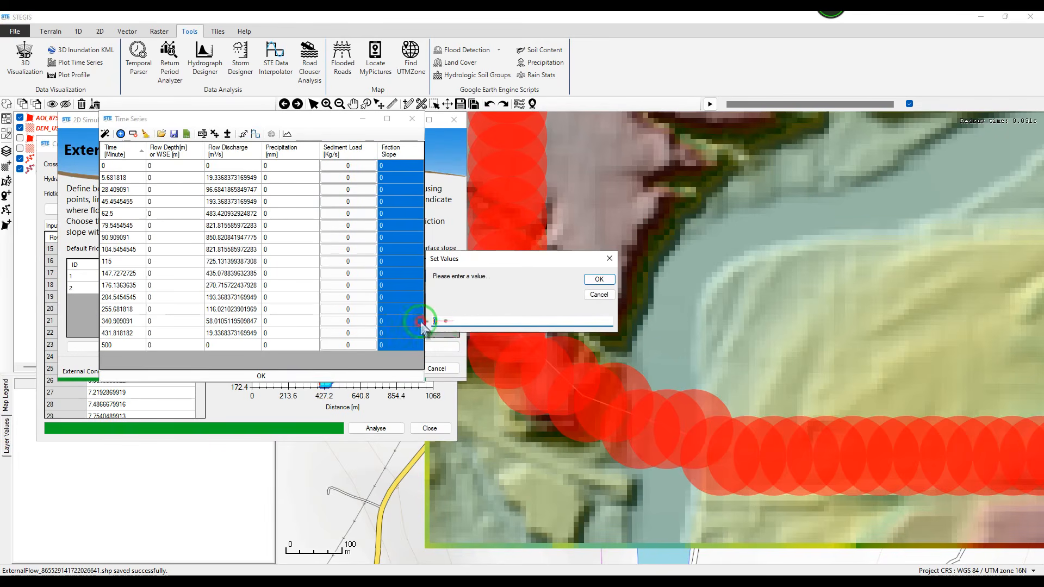
pyautogui.rightClick(443, 320)
pyautogui.click(473, 370)
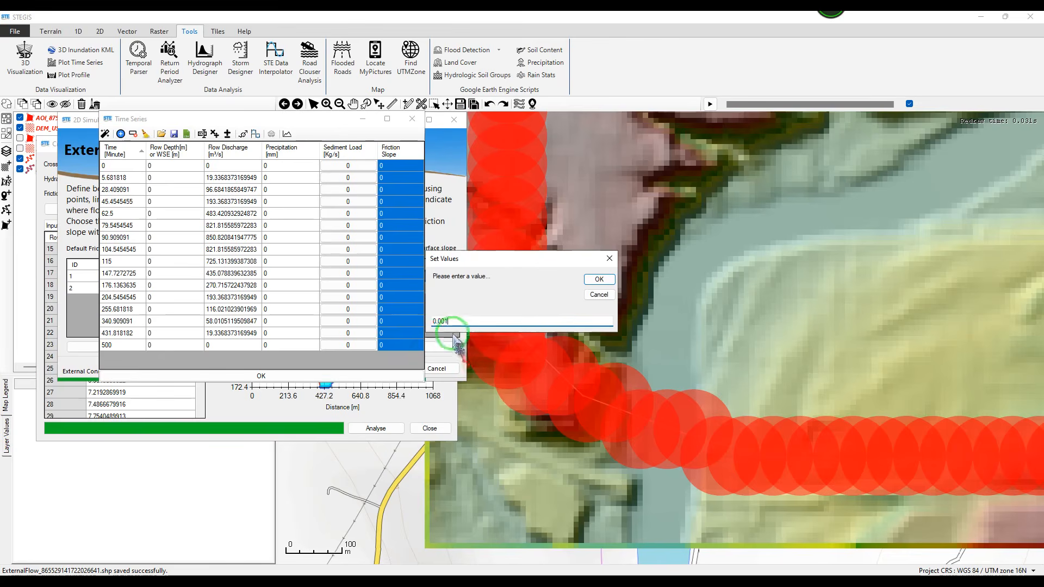
pyautogui.click(599, 280)
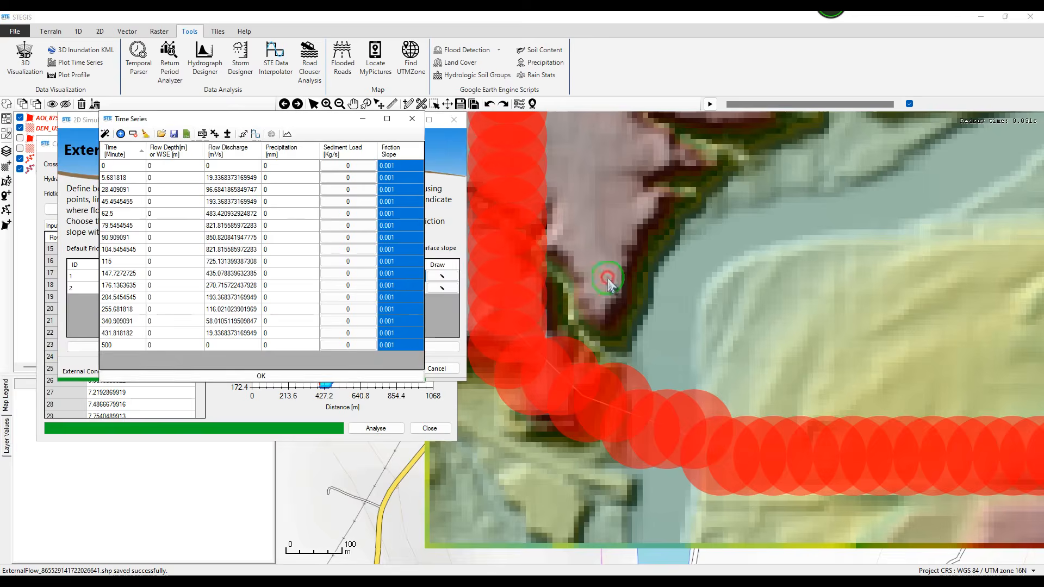
pyautogui.click(296, 376)
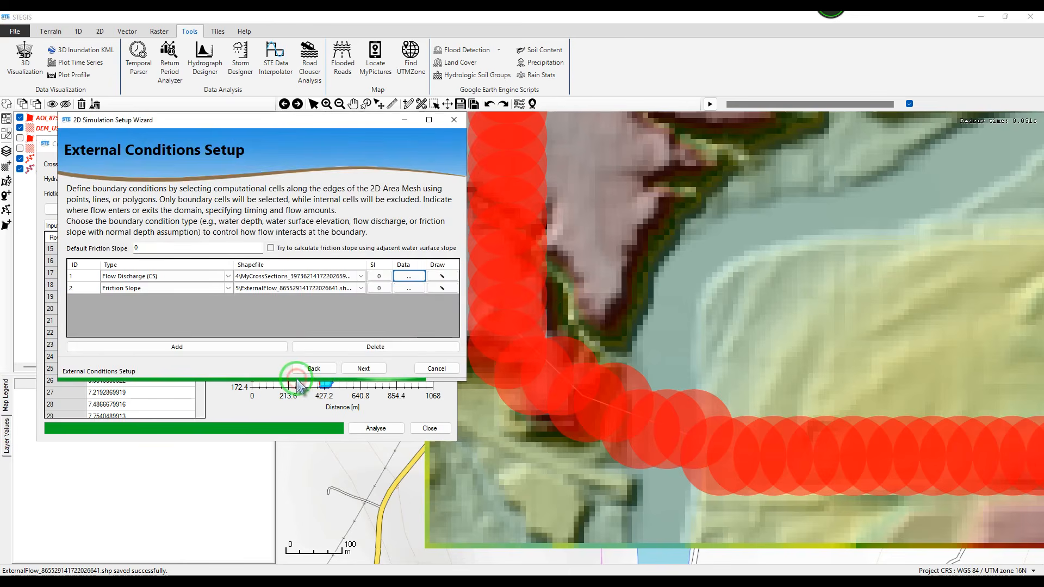
# - Advance the 2D Simulation Setup Wizard from the external conditions to the Timing and Output Setup
pyautogui.click(187, 306)
pyautogui.moveTo(139, 118); pyautogui.dragTo(326, 127)
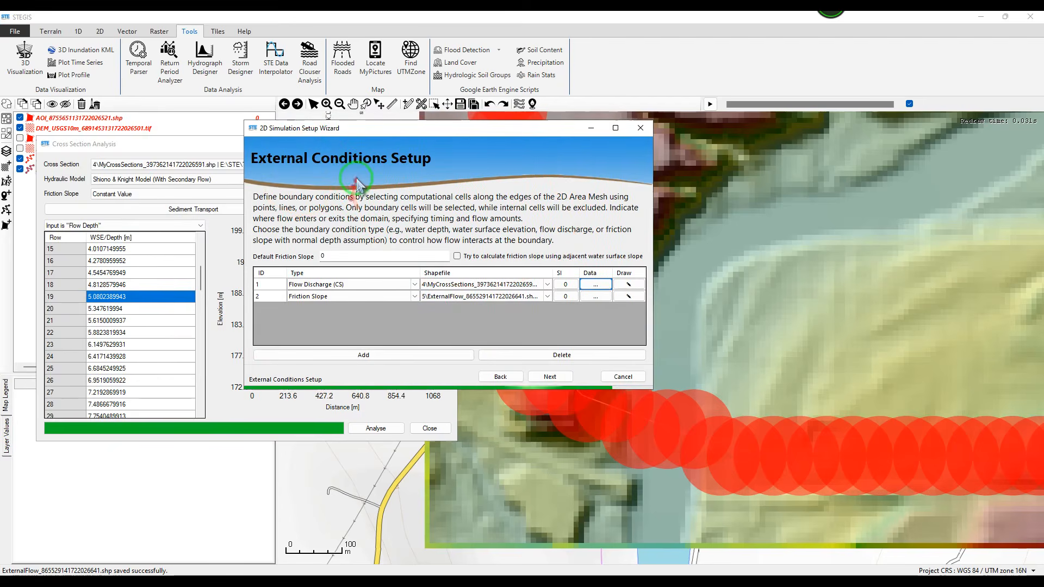
pyautogui.click(555, 378)
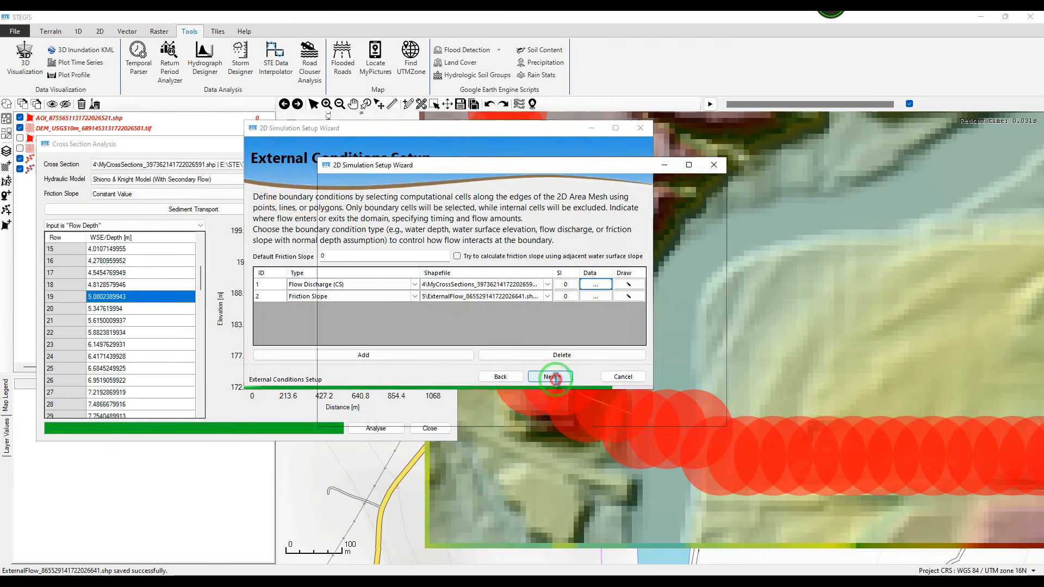
pyautogui.moveTo(421, 170); pyautogui.dragTo(277, 163)
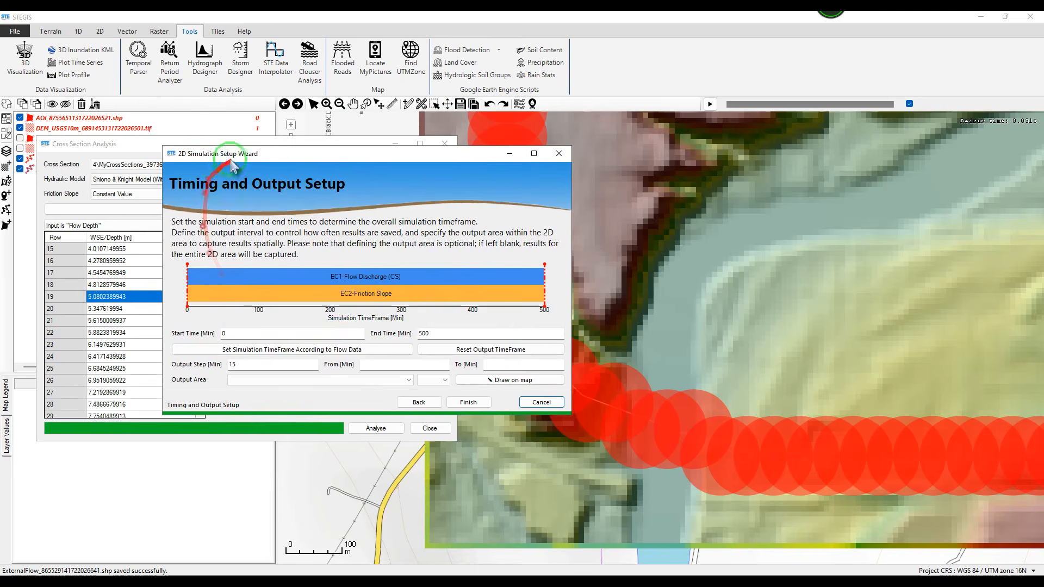
pyautogui.moveTo(218, 153); pyautogui.dragTo(201, 152)
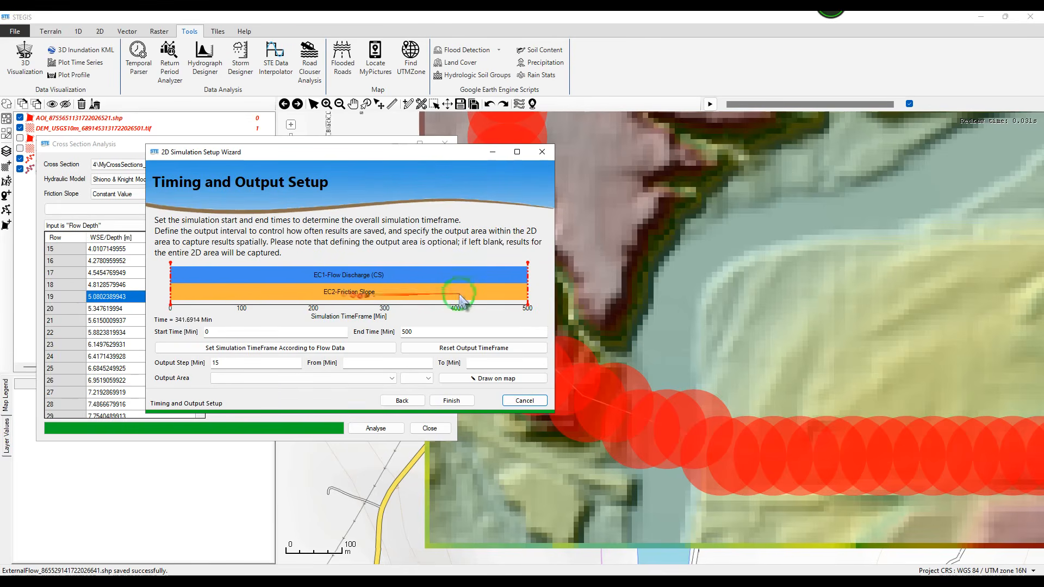
pyautogui.moveTo(270, 170); pyautogui.dragTo(196, 142)
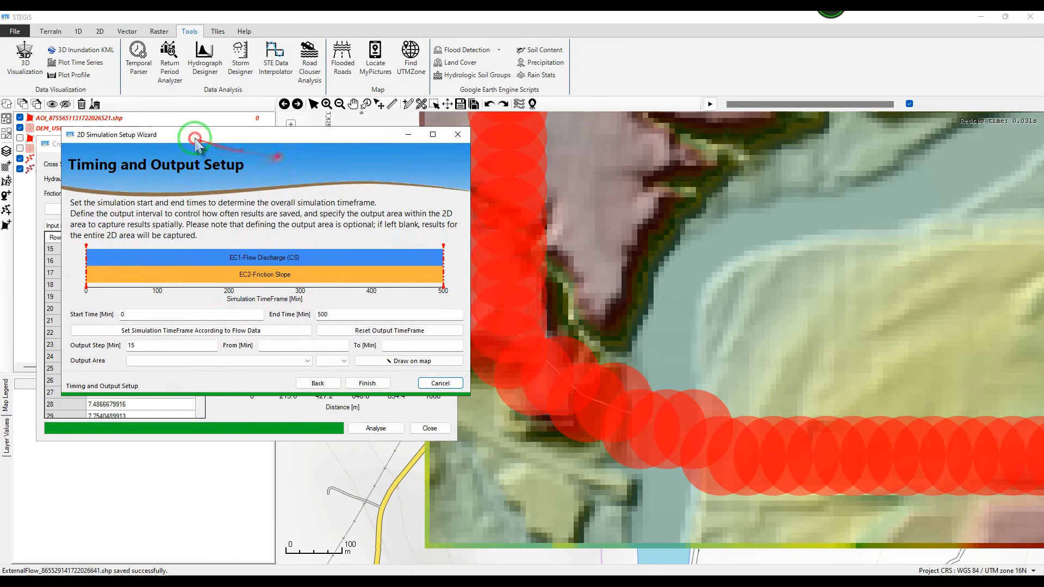
# - Keep the simulation timeframe at 0 to 500 minutes with a 15-minute output step and finish the wizard
pyautogui.click(136, 315)
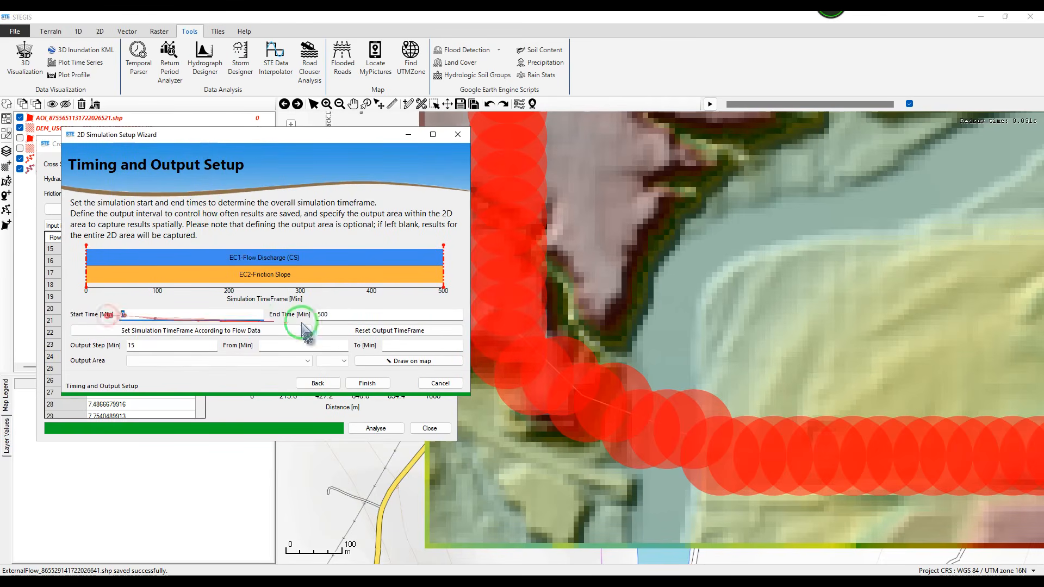
pyautogui.click(343, 315)
pyautogui.moveTo(337, 315); pyautogui.dragTo(309, 325)
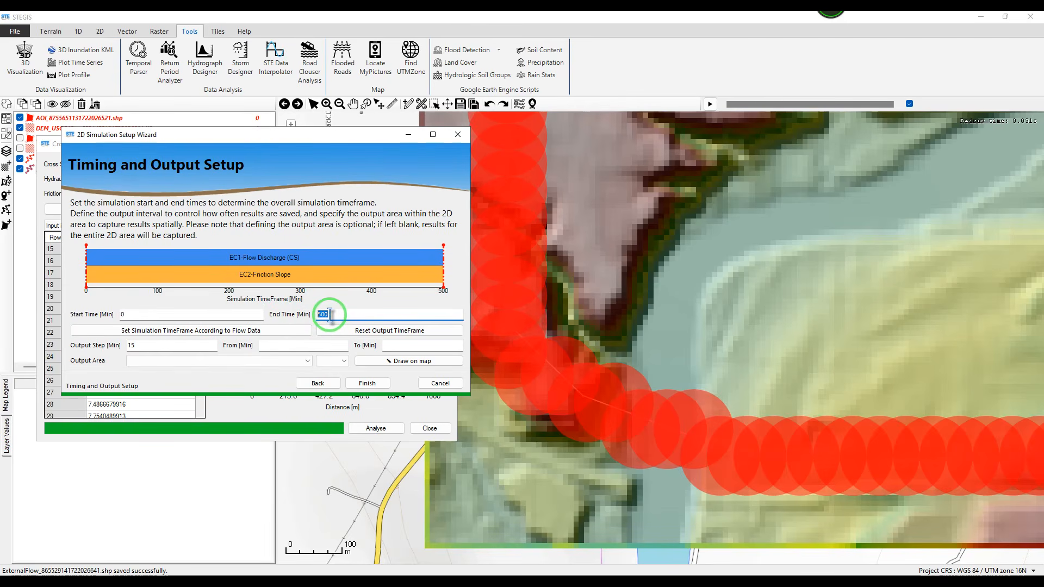
pyautogui.click(142, 347)
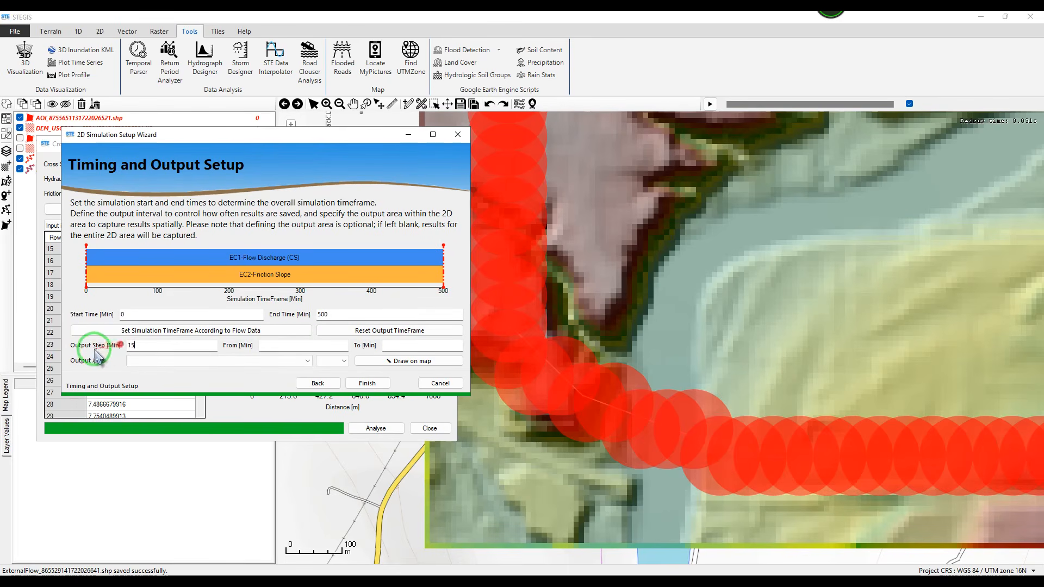
pyautogui.moveTo(148, 346); pyautogui.dragTo(123, 347)
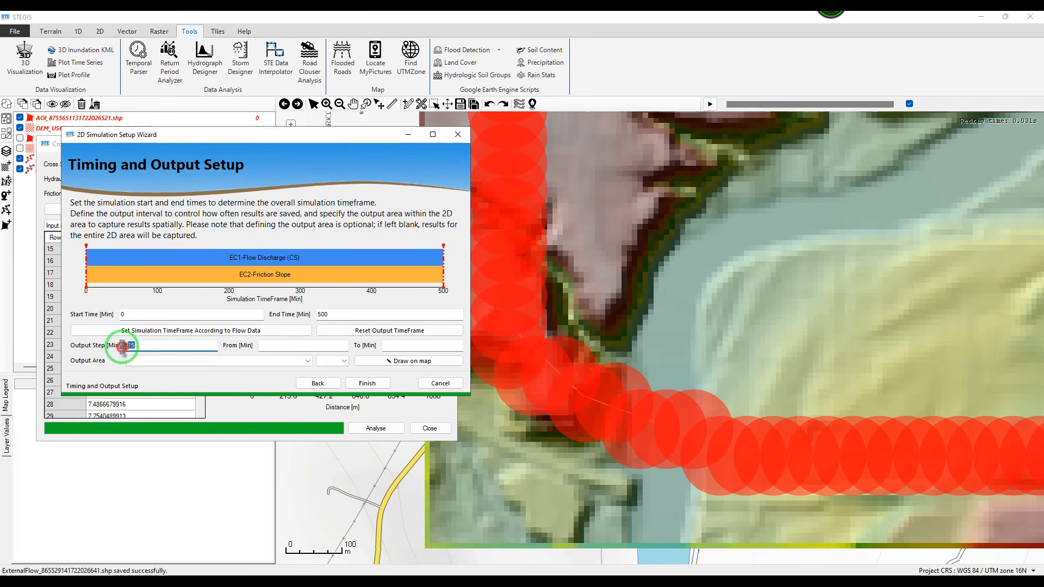
pyautogui.click(136, 345)
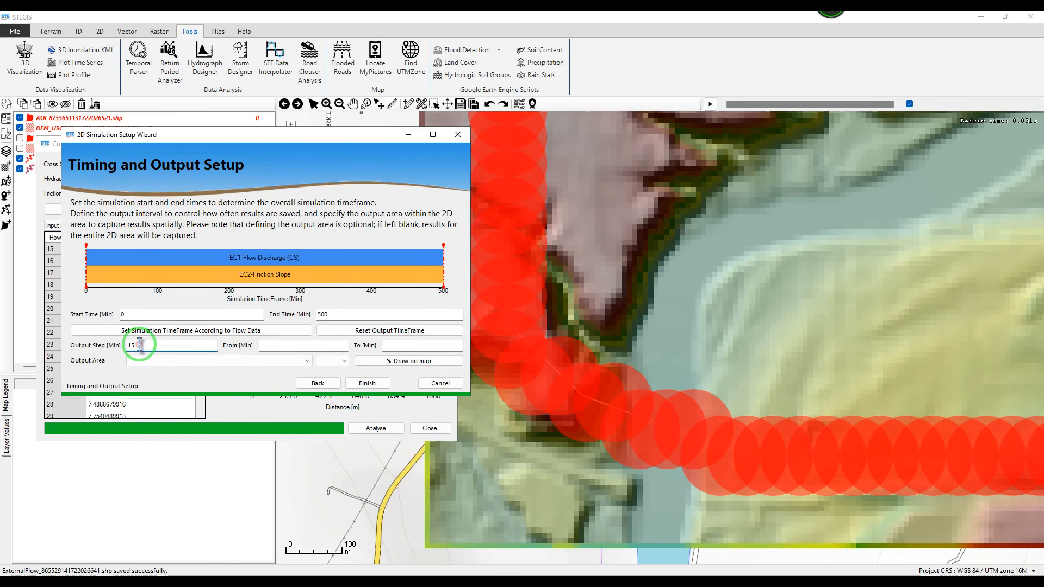
pyautogui.click(357, 384)
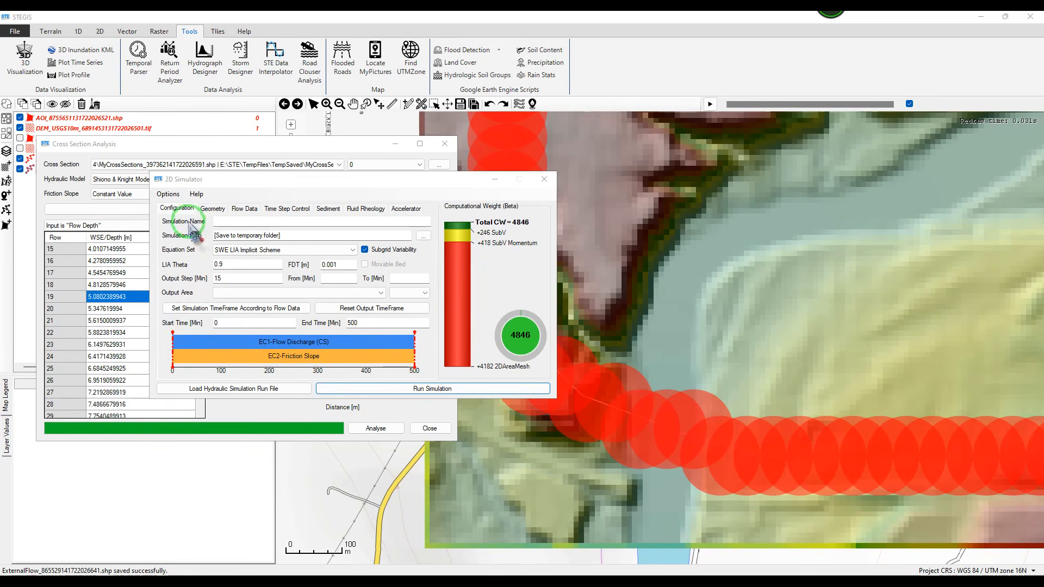
# - Review the geometry, external conditions and adaptive time step settings of the 2D Simulator
pyautogui.moveTo(195, 180); pyautogui.dragTo(216, 179)
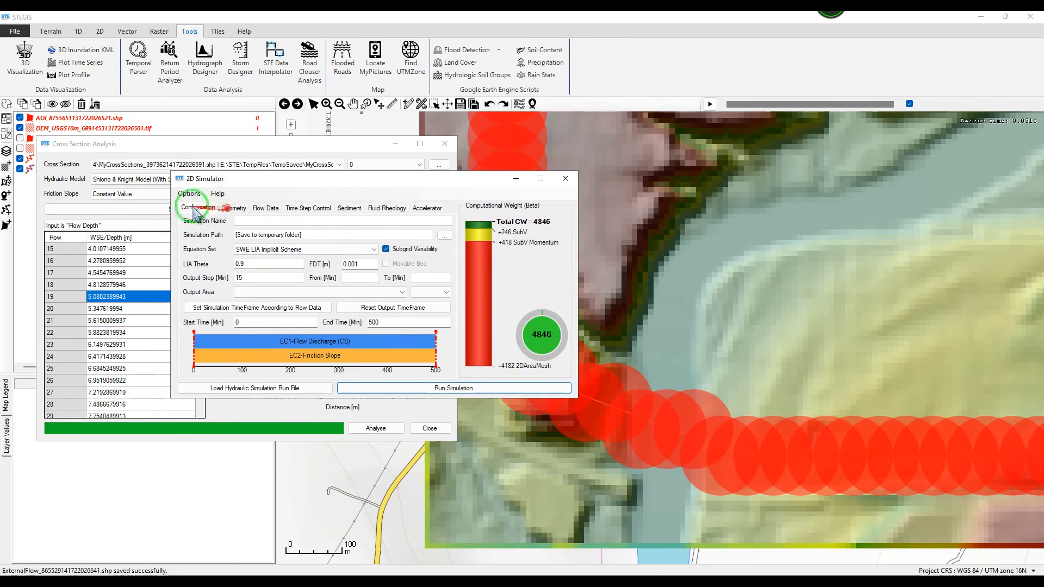
pyautogui.click(234, 207)
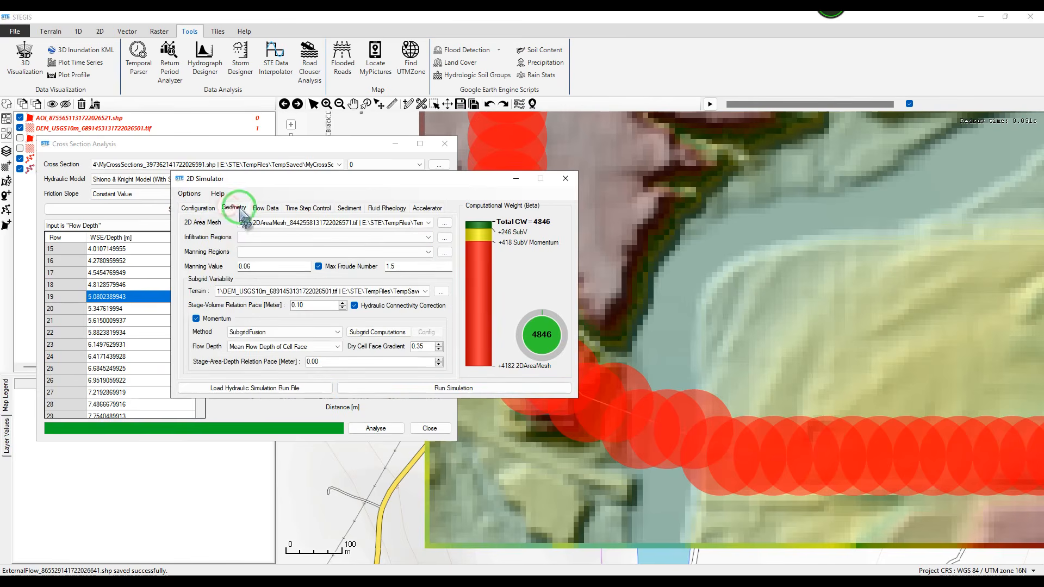
pyautogui.click(265, 207)
pyautogui.click(263, 221)
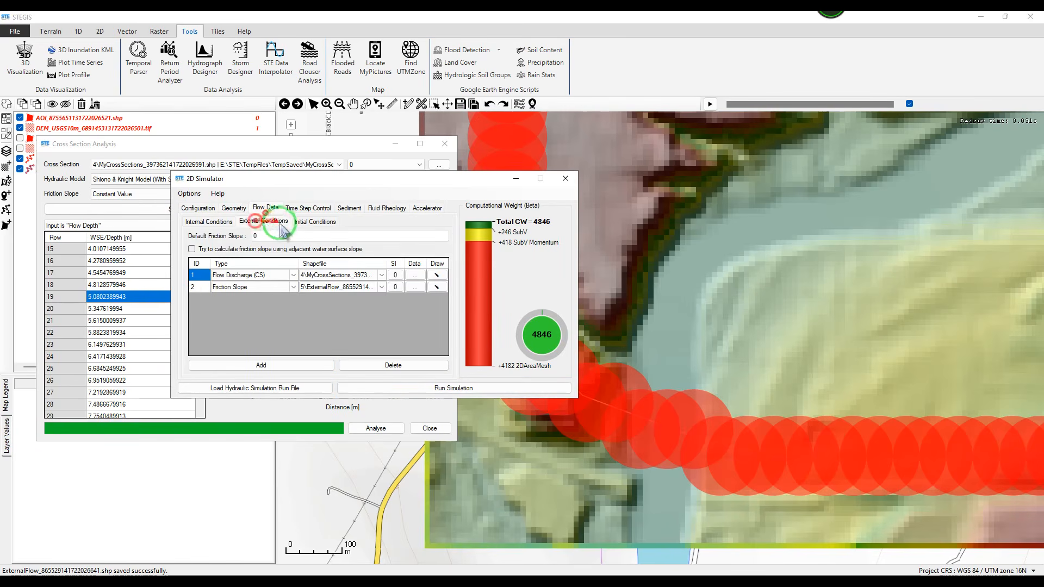
pyautogui.click(308, 208)
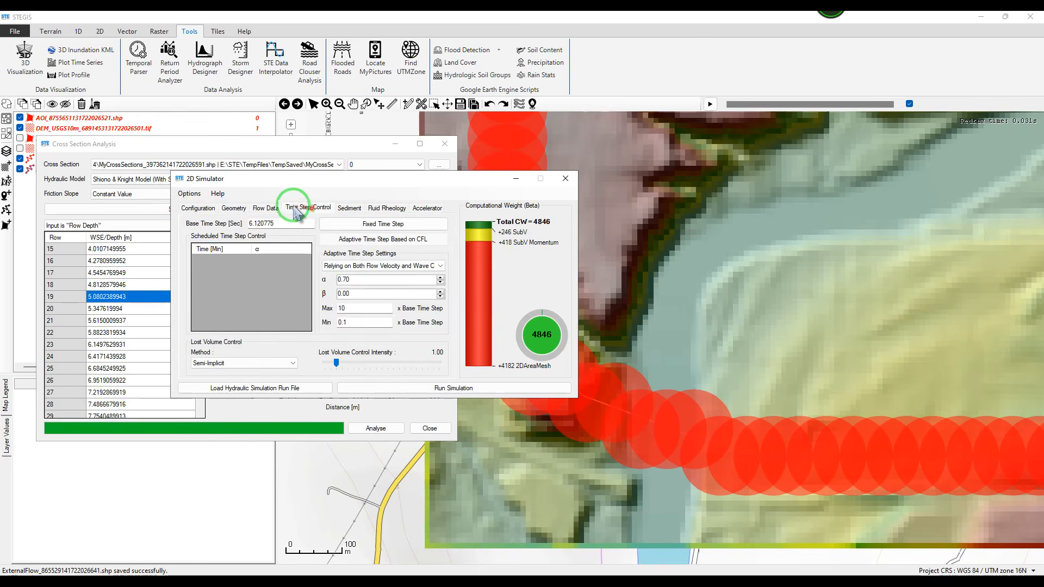
pyautogui.press('super')
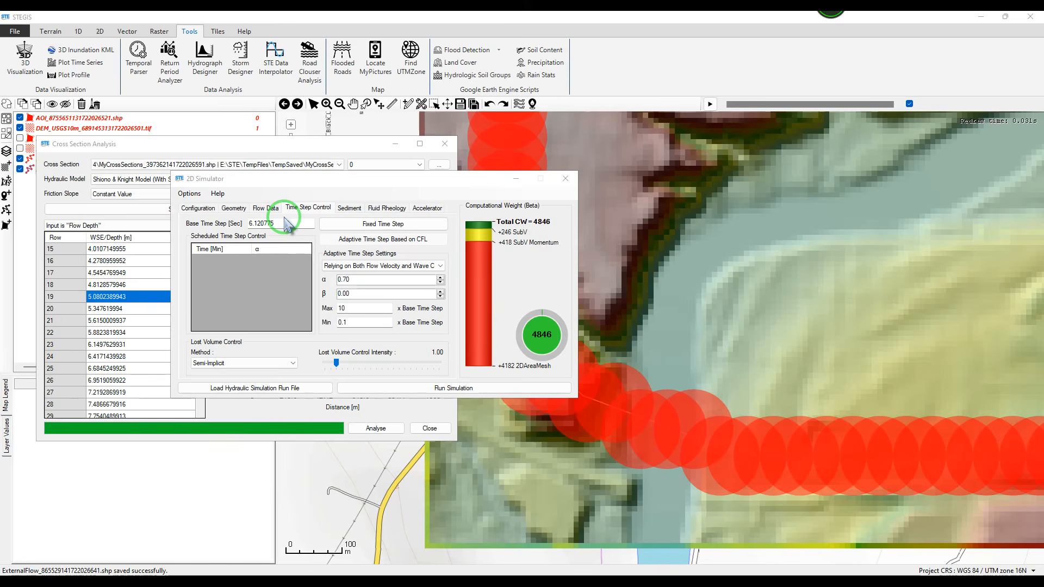
pyautogui.click(356, 280)
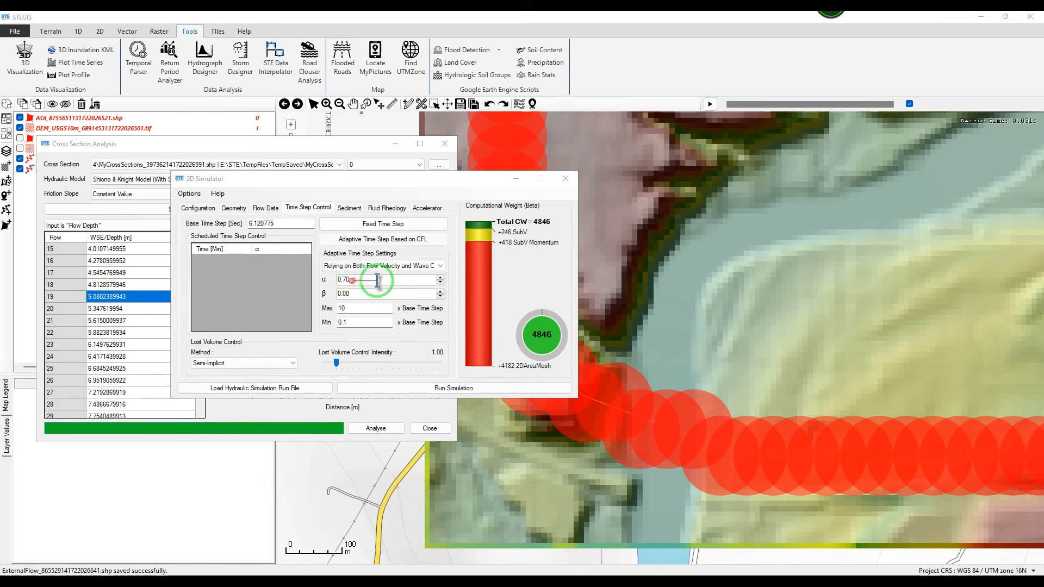
pyautogui.click(346, 280)
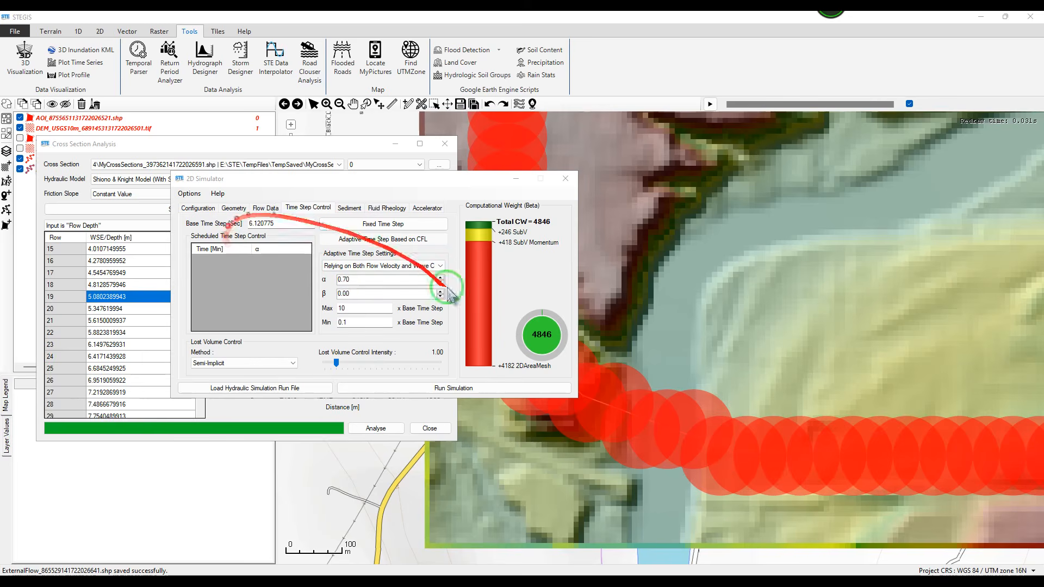
# - Run the 2D hydraulic simulation, check its computation summary and open the results for post-processing
pyautogui.click(438, 390)
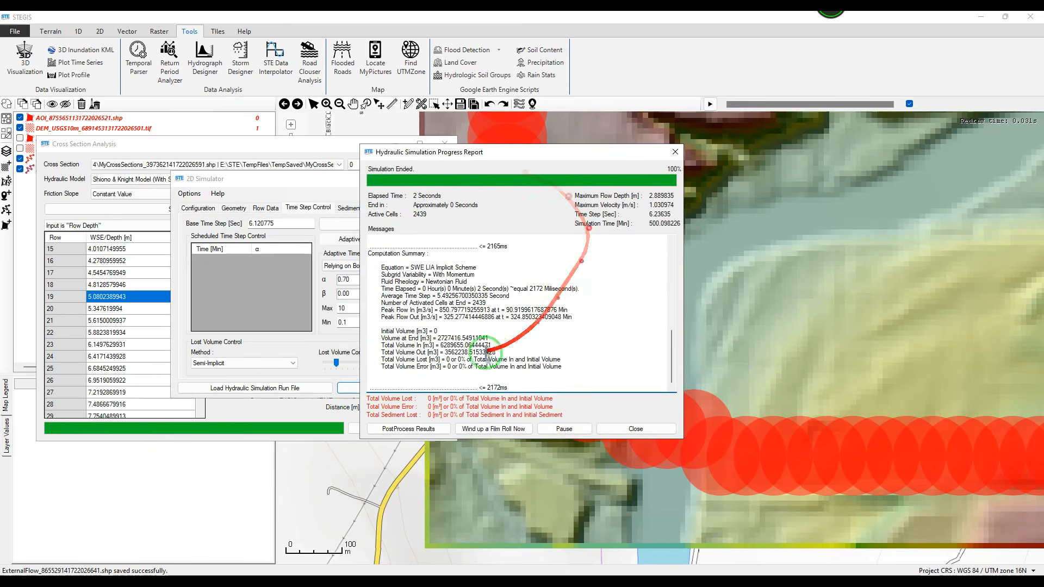
pyautogui.moveTo(672, 354)
pyautogui.mouseDown()
pyautogui.moveTo(672, 337)
pyautogui.moveTo(672, 358)
pyautogui.mouseUp()
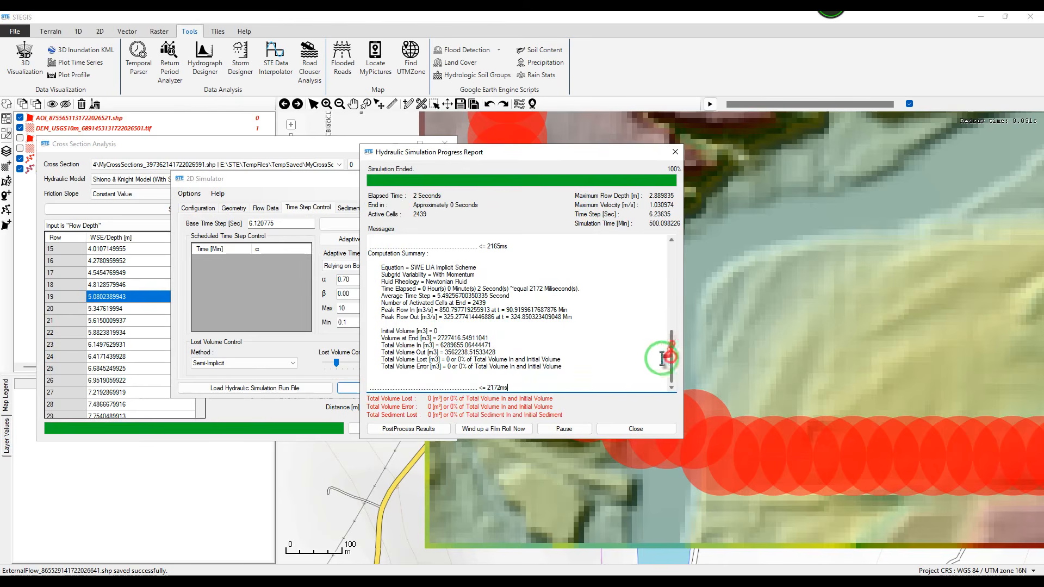
pyautogui.click(407, 429)
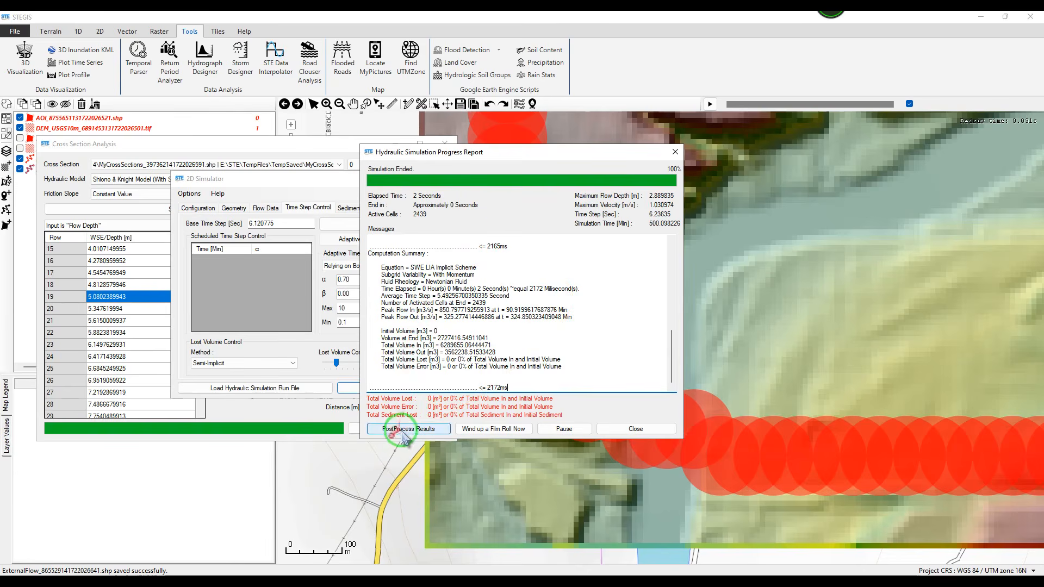
pyautogui.click(403, 431)
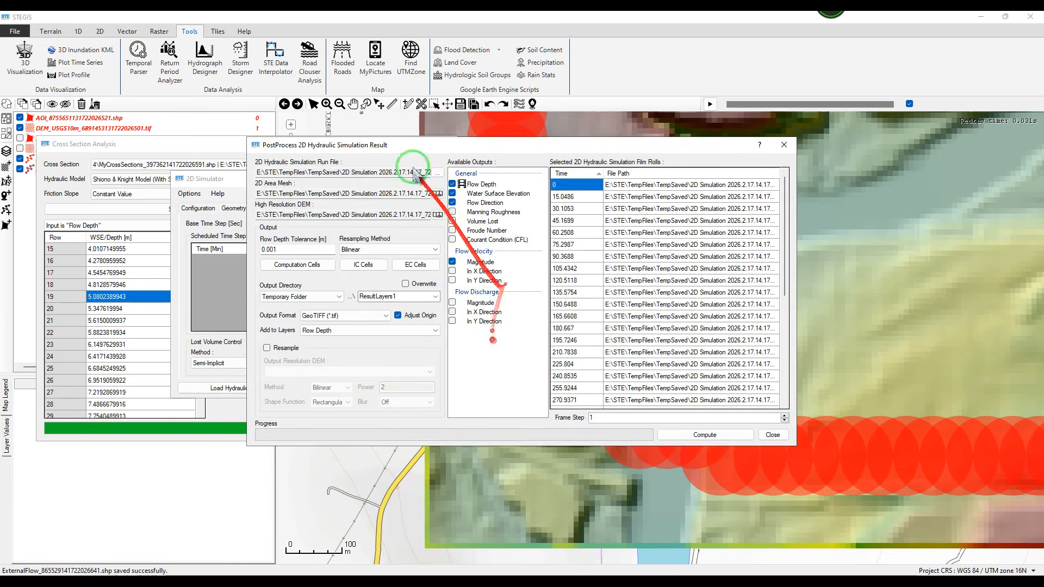
pyautogui.moveTo(328, 150); pyautogui.dragTo(322, 148)
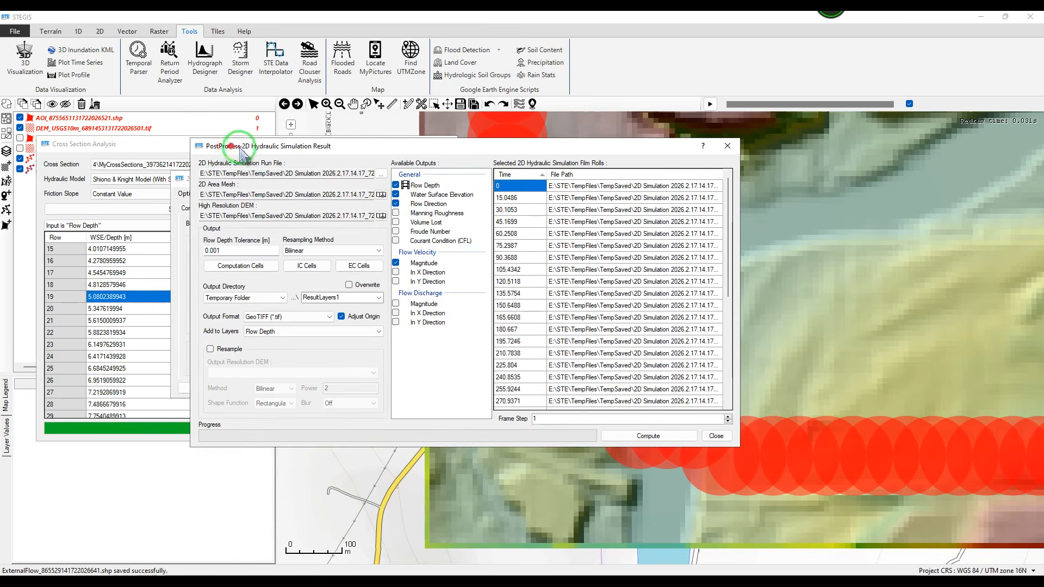
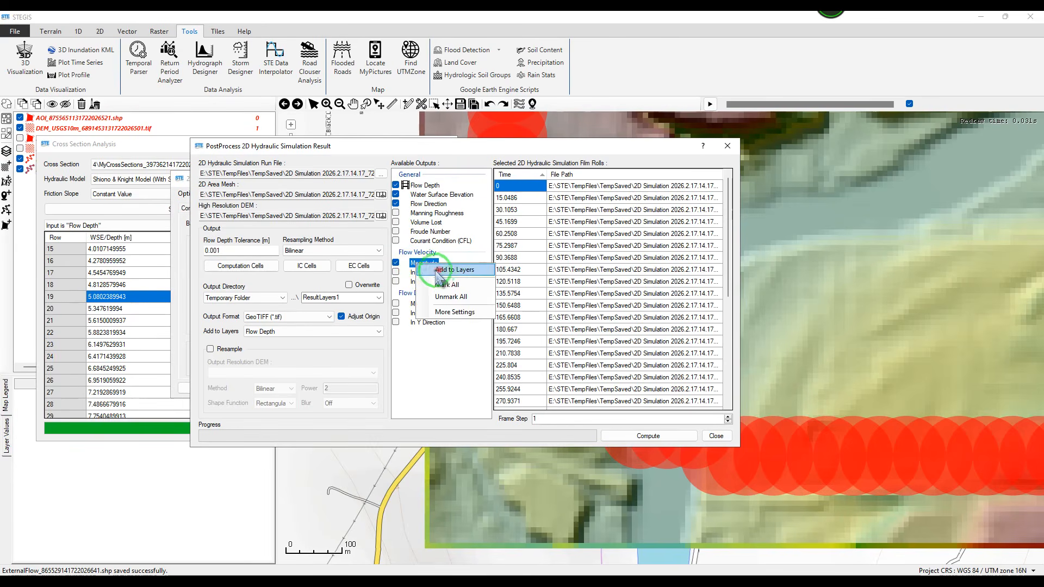
# - Try Flow Velocity Magnitude as the output added to the layers, and switch it back to Flow Depth
pyautogui.click(438, 270)
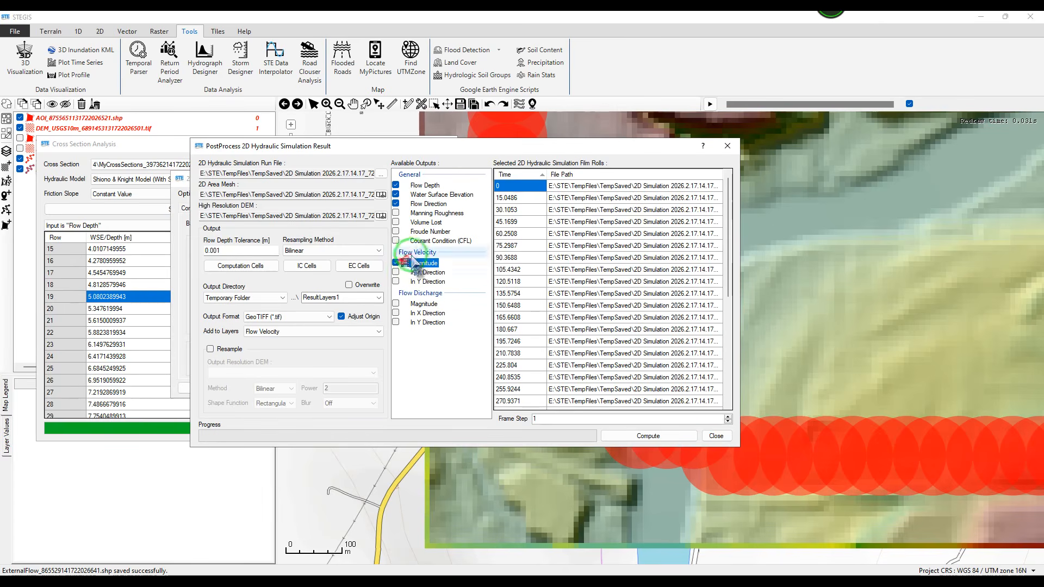
pyautogui.rightClick(420, 265)
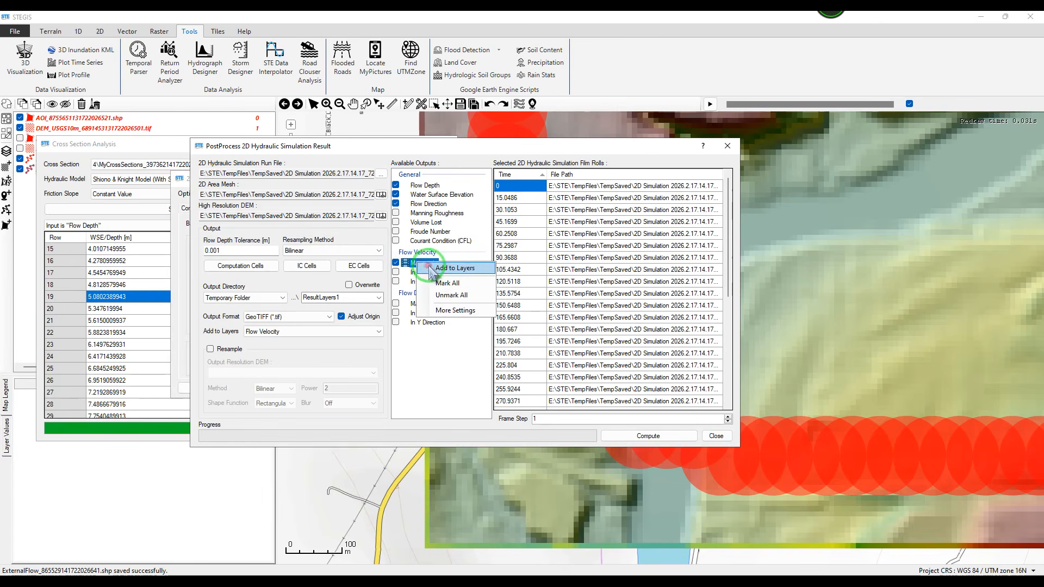
pyautogui.click(438, 268)
pyautogui.rightClick(438, 186)
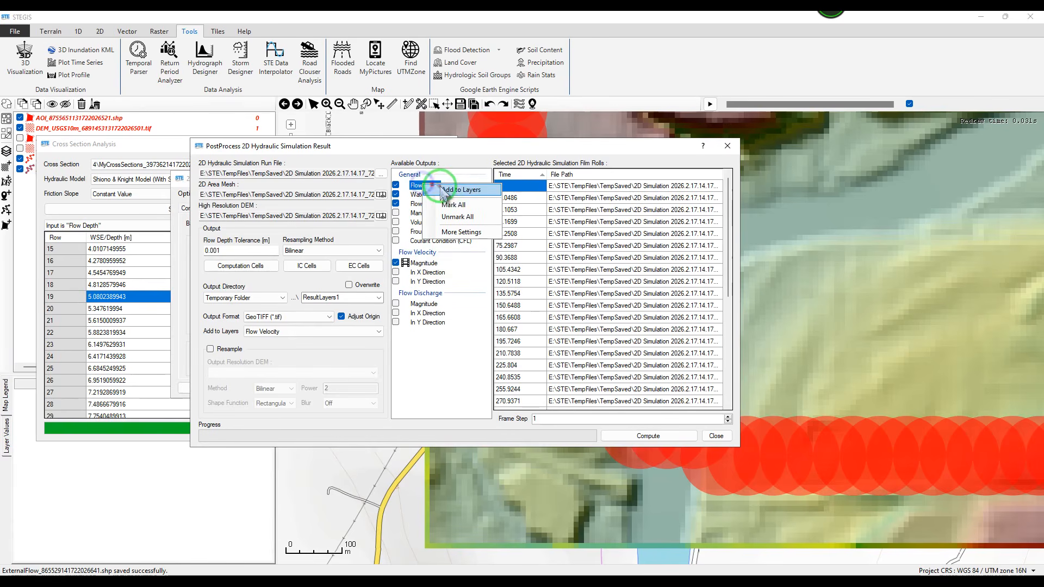
pyautogui.click(449, 191)
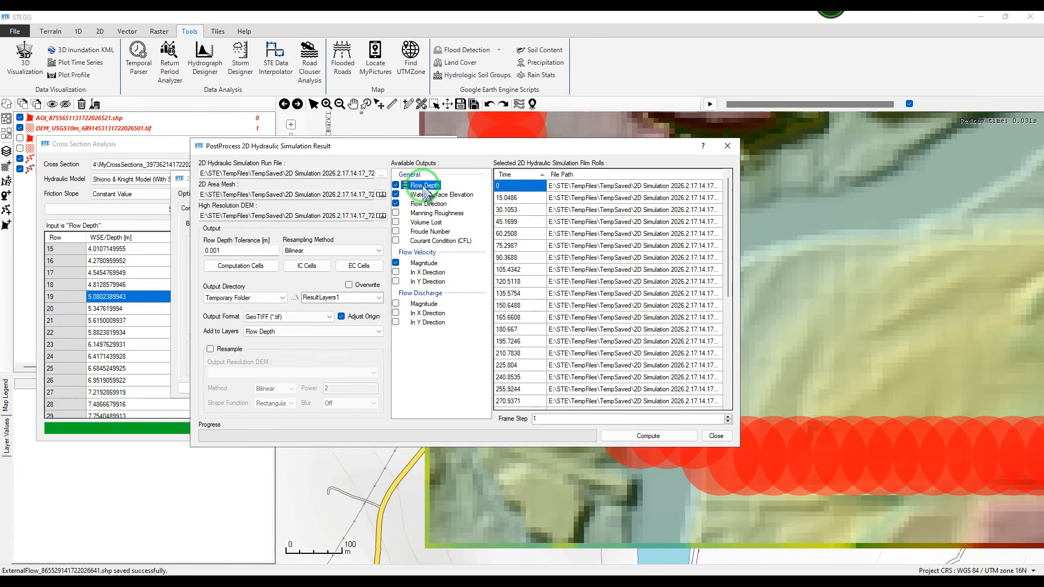
# - Compute the post-processed simulation outputs with Flow Depth added to the layers, and display the maximum depth over the whole river reach
pyautogui.click(625, 434)
pyautogui.moveTo(828, 220); pyautogui.dragTo(533, 401)
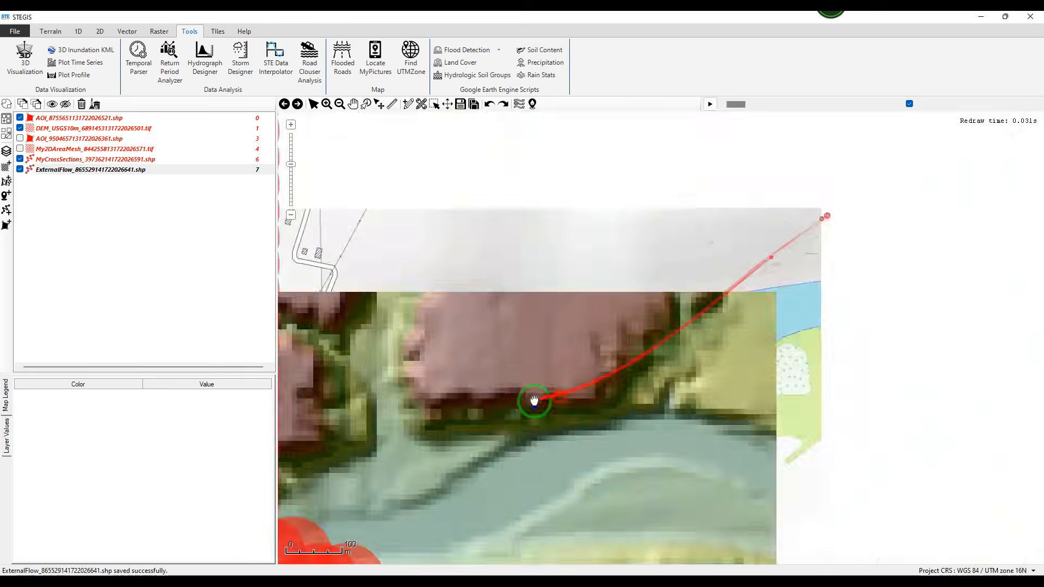
pyautogui.scroll(-3, 533, 400)
pyautogui.moveTo(571, 277); pyautogui.dragTo(548, 402)
pyautogui.moveTo(568, 321); pyautogui.dragTo(893, 105)
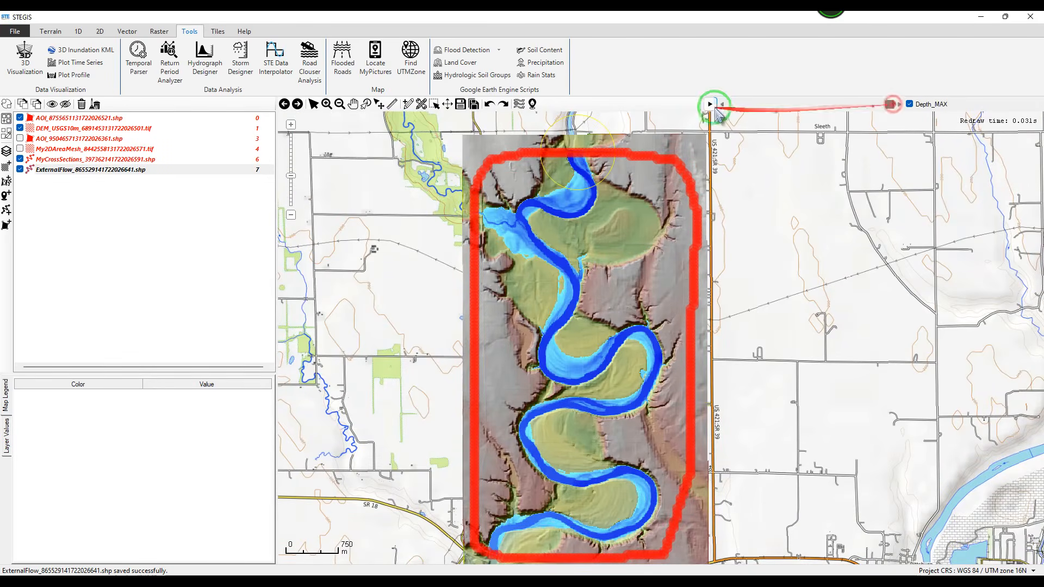
# - Play the flow depth time series and examine the flood wave along the river and at its upstream inflow
pyautogui.click(710, 104)
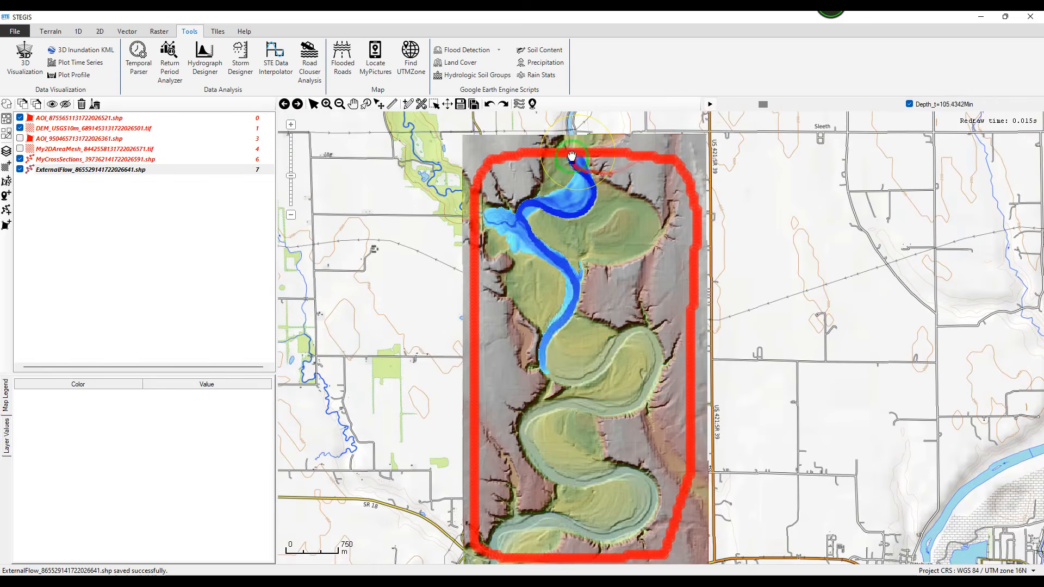
pyautogui.scroll(2, 563, 132)
pyautogui.scroll(-2, 563, 132)
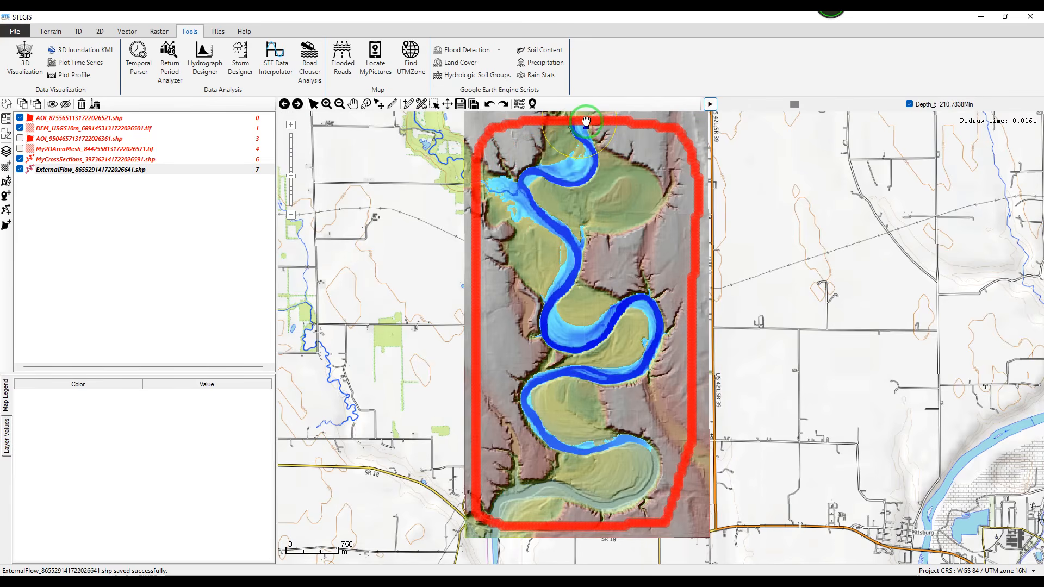
pyautogui.scroll(2, 566, 136)
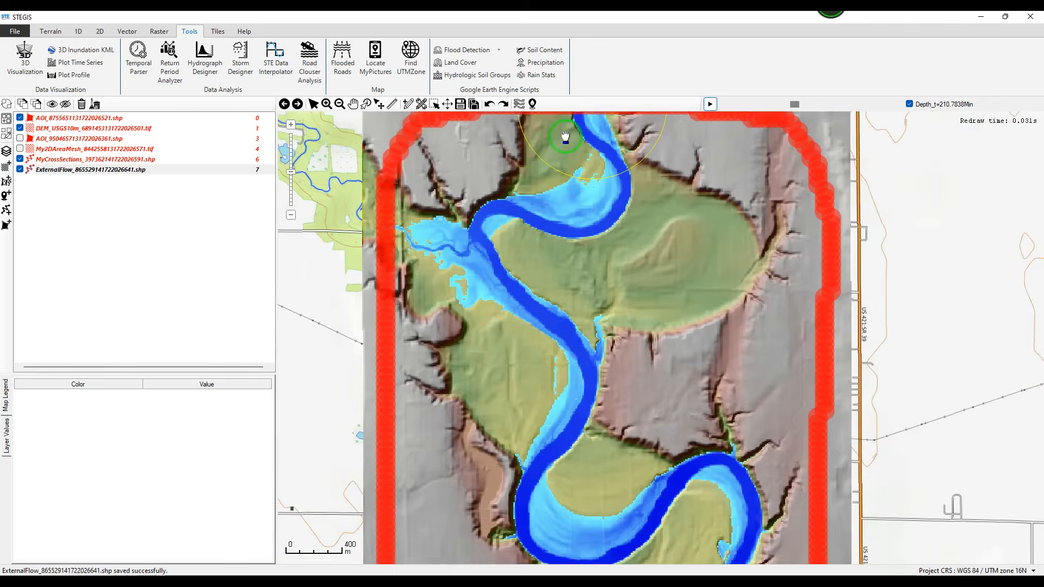
pyautogui.scroll(-2, 565, 140)
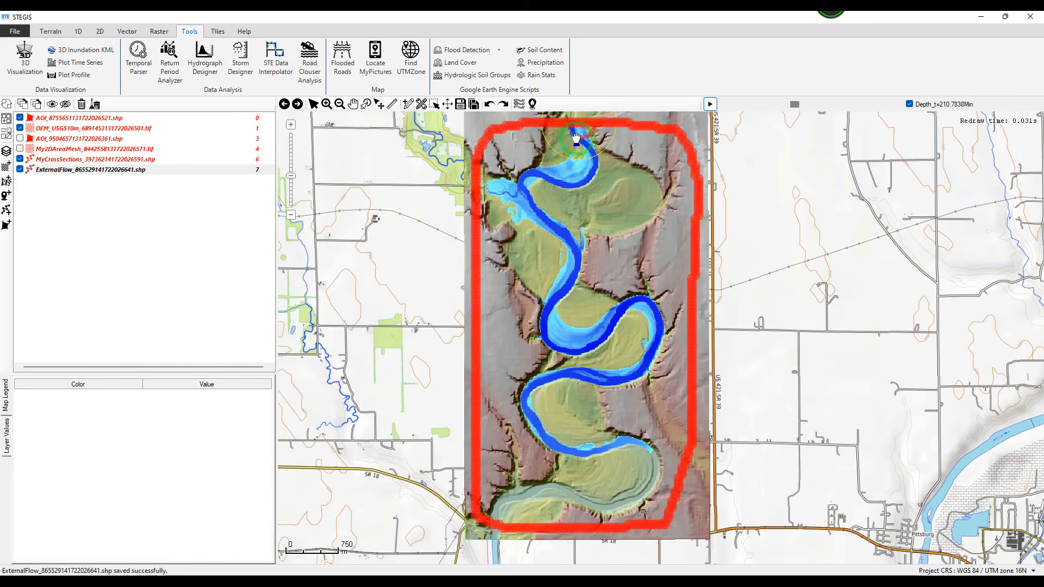
pyautogui.click(98, 31)
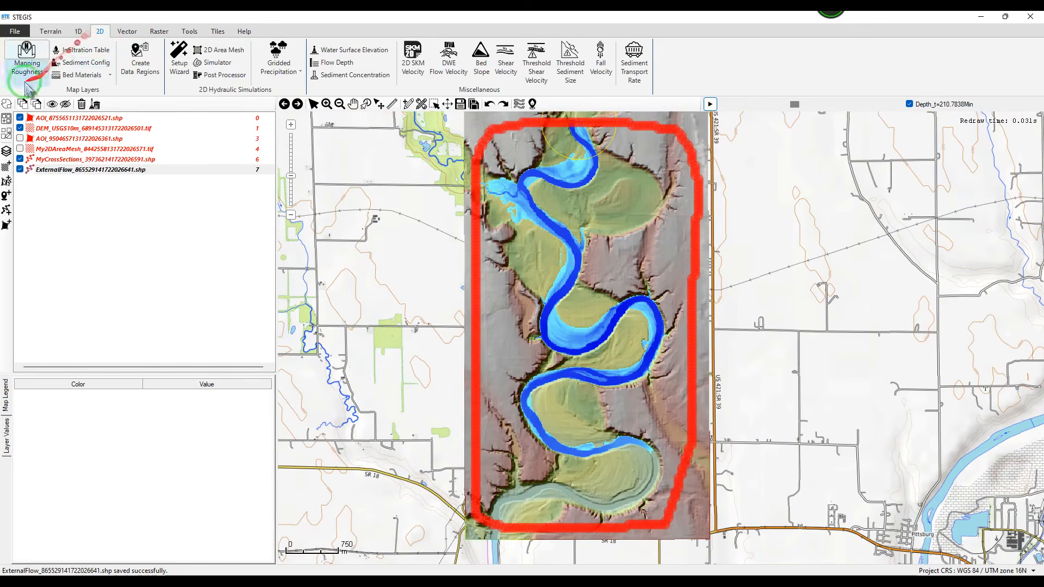
pyautogui.moveTo(578, 163)
pyautogui.mouseDown()
pyautogui.moveTo(569, 183)
pyautogui.moveTo(569, 168)
pyautogui.mouseUp()
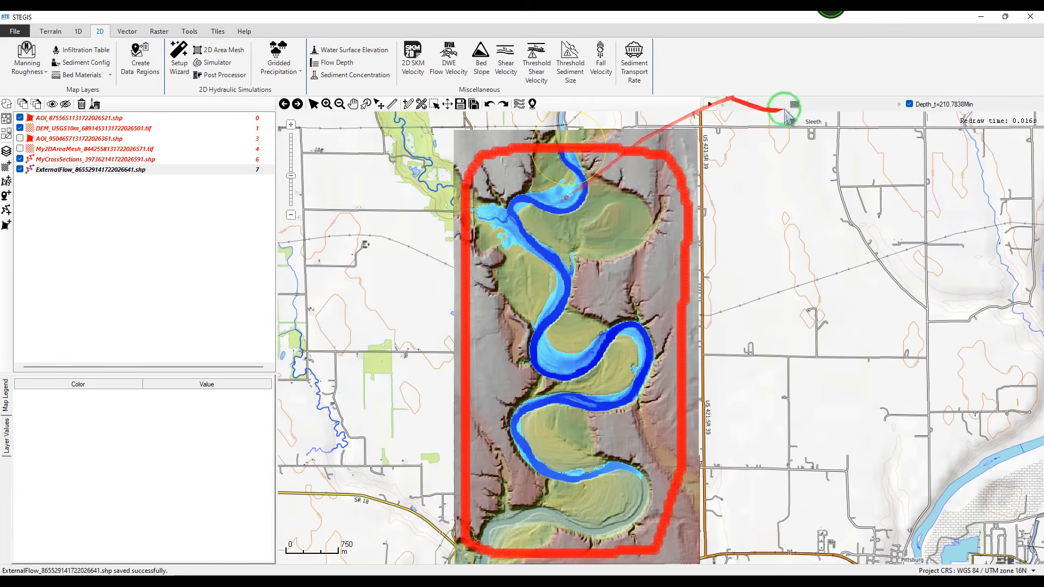
# - Turn on flow direction particle tracing with the Time-Series input raster, Flow Direction Map input type and STE 360 mode
pyautogui.click(517, 104)
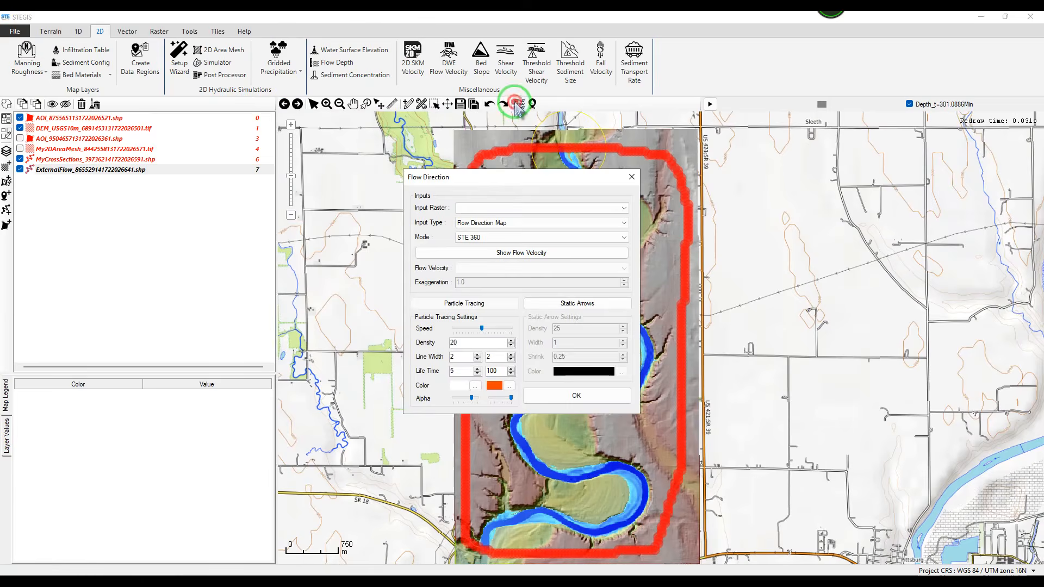
pyautogui.click(464, 210)
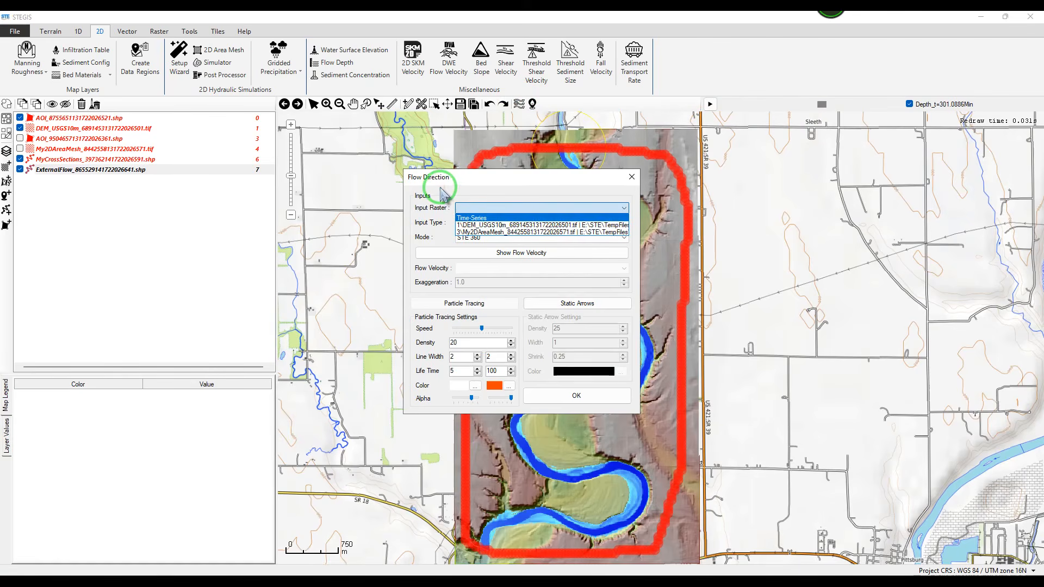
pyautogui.click(472, 219)
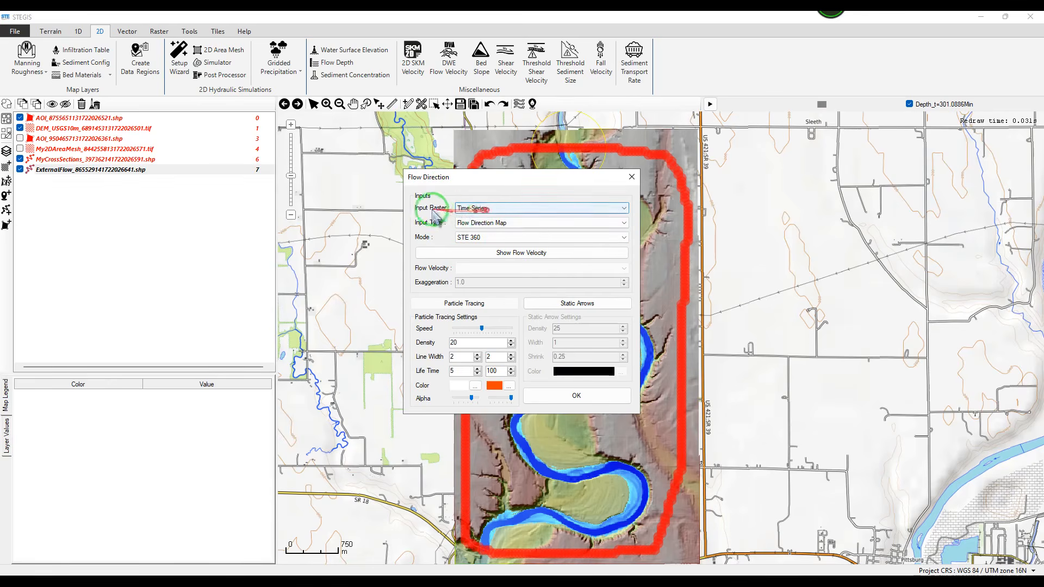
pyautogui.click(510, 259)
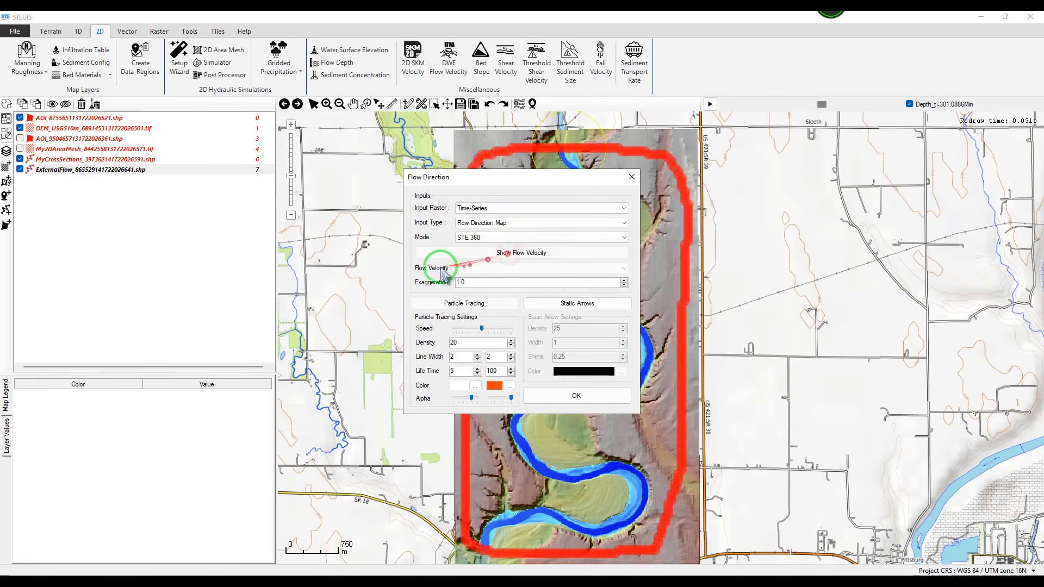
pyautogui.click(560, 402)
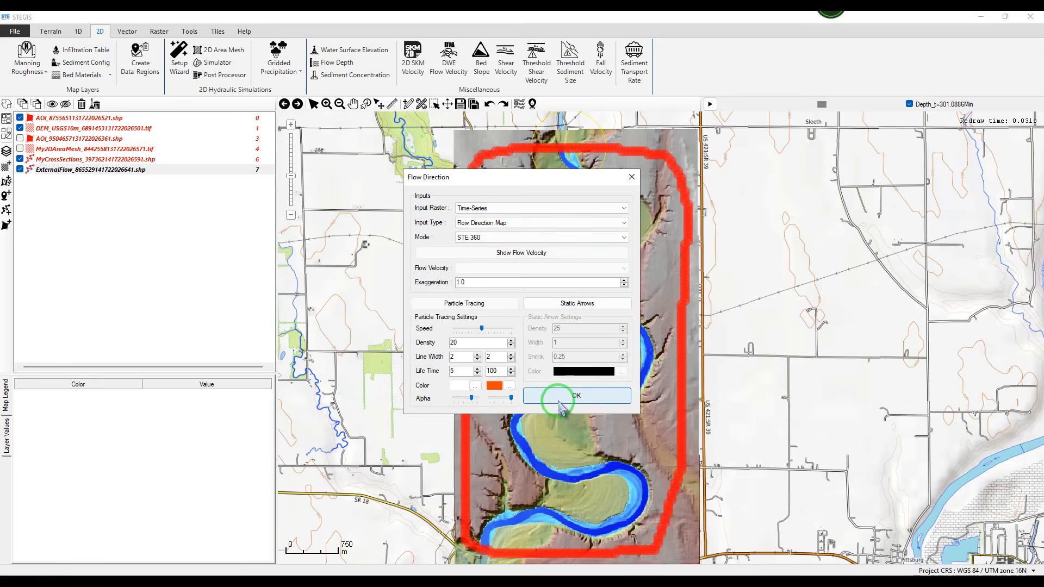
# - Examine the traced flow particles along the river meanders from the upstream inflow down to the outlet
pyautogui.scroll(3, 558, 207)
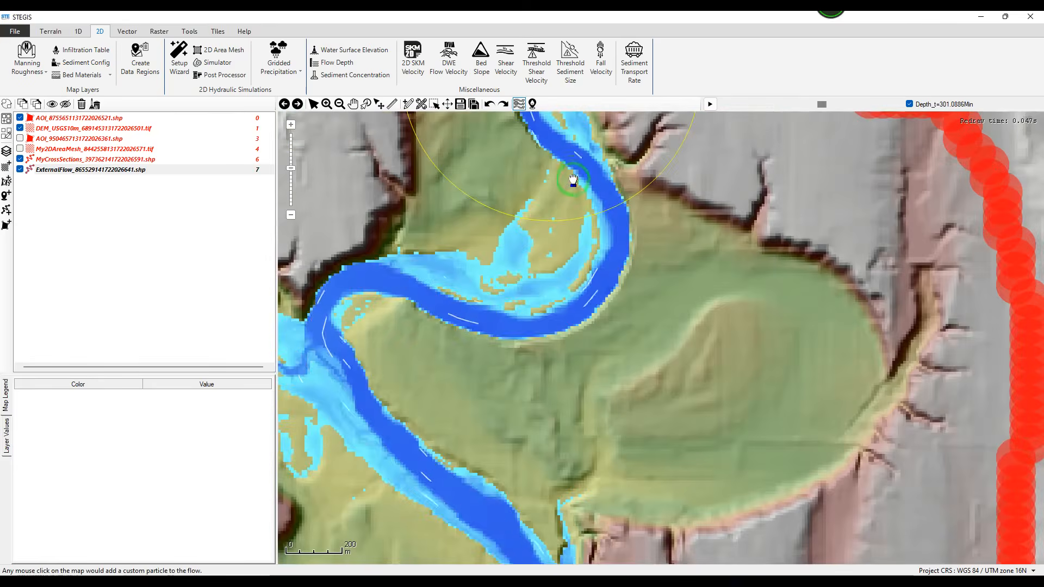
pyautogui.scroll(-2, 543, 206)
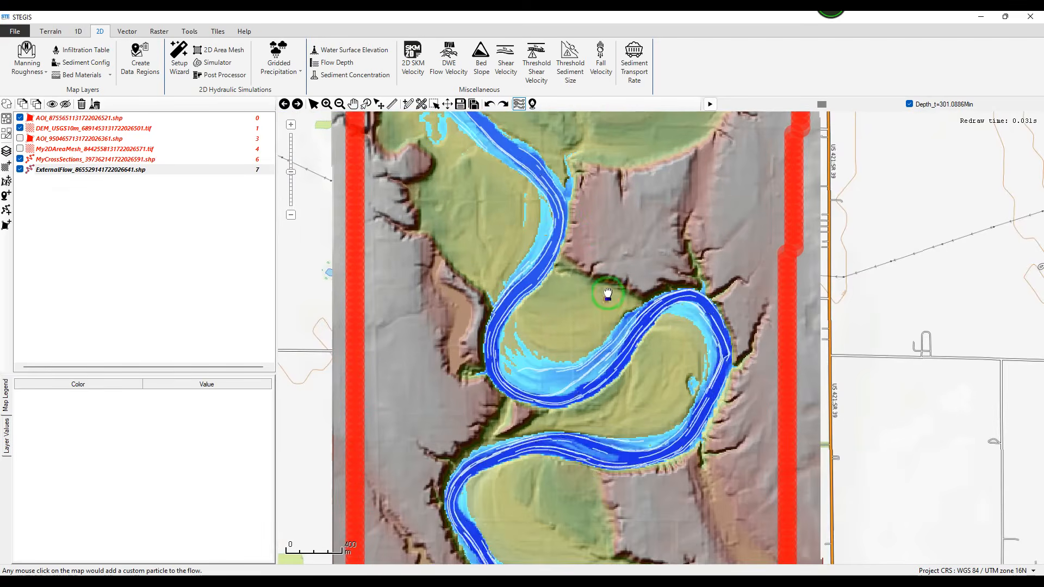
pyautogui.click(560, 212)
pyautogui.click(564, 330)
pyautogui.moveTo(616, 289); pyautogui.dragTo(544, 225)
pyautogui.moveTo(380, 367); pyautogui.dragTo(533, 220)
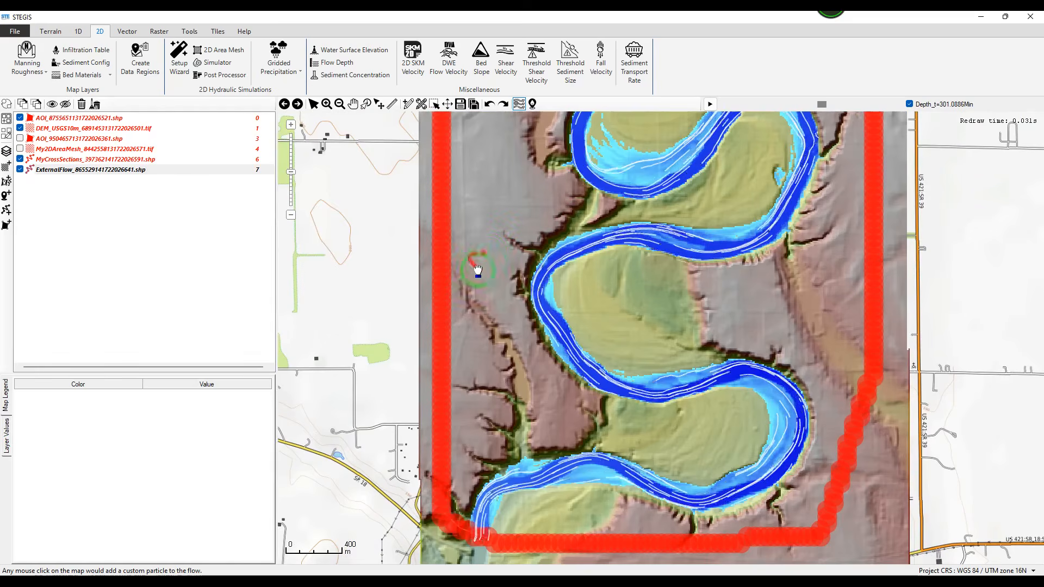
pyautogui.moveTo(556, 288); pyautogui.dragTo(584, 307)
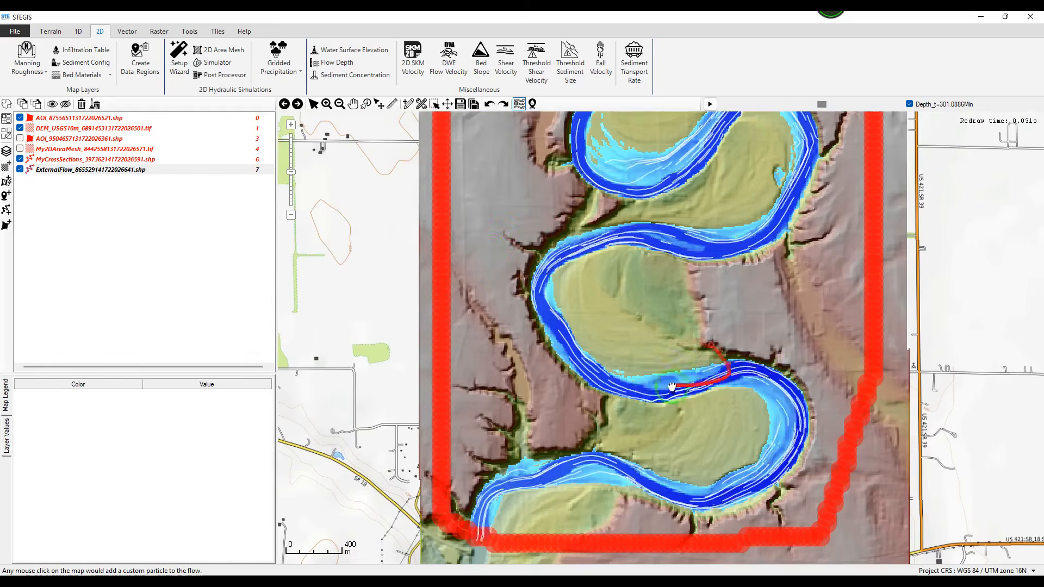
pyautogui.scroll(2, 673, 384)
pyautogui.moveTo(749, 325); pyautogui.dragTo(602, 366)
pyautogui.scroll(-3, 616, 182)
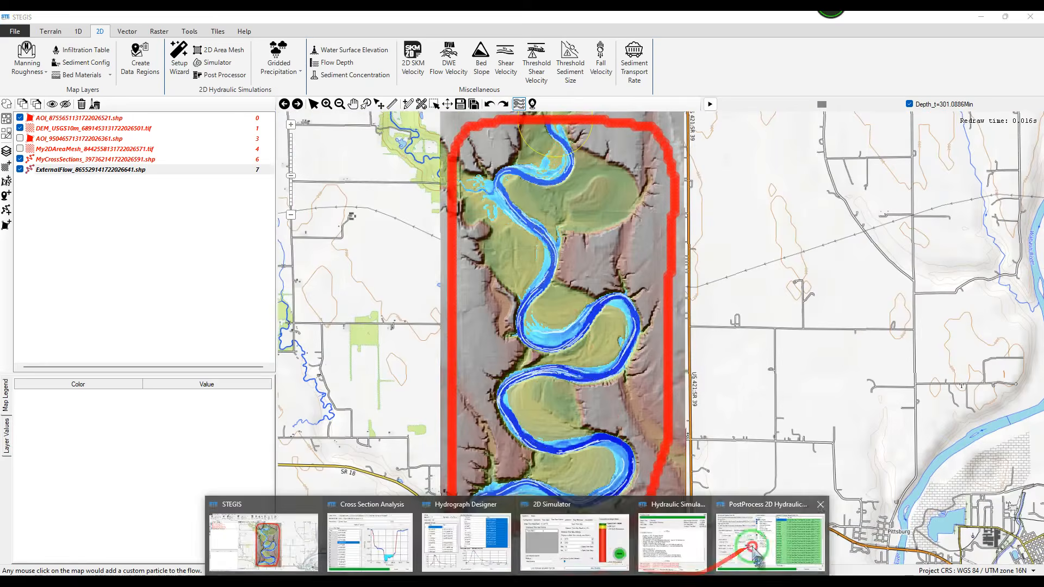
# - Recompute the post-processing outputs with Flow Velocity Magnitude added to the layers, and advance through the velocity time series
pyautogui.click(752, 547)
pyautogui.click(424, 262)
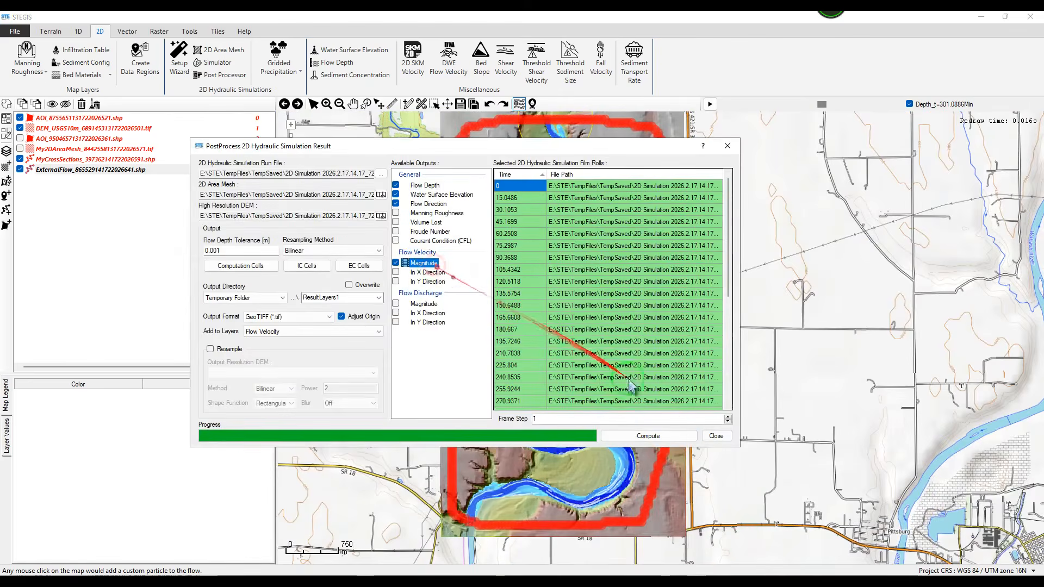
pyautogui.click(652, 435)
pyautogui.click(413, 267)
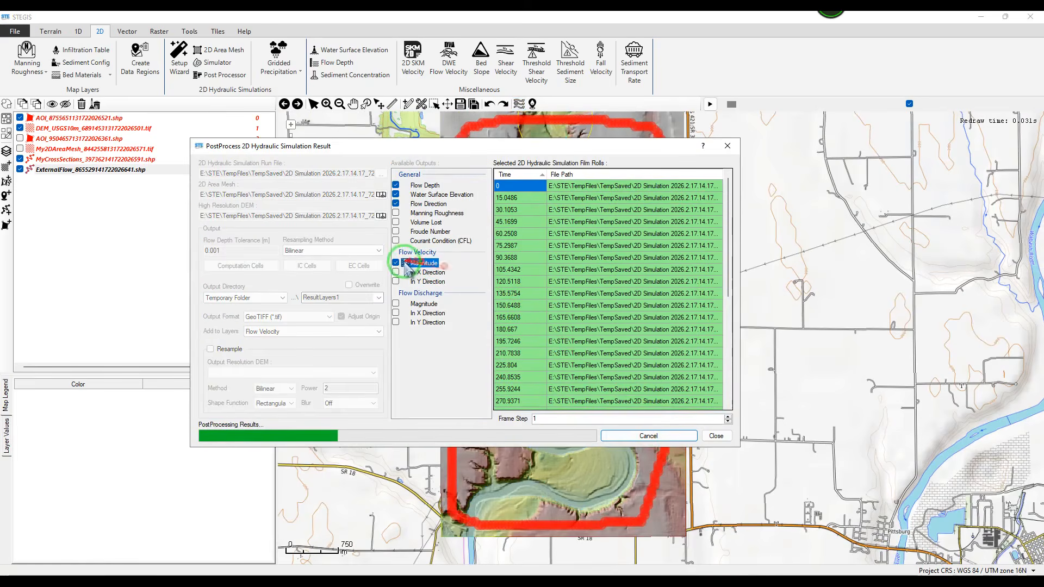
pyautogui.click(569, 125)
pyautogui.moveTo(536, 135); pyautogui.dragTo(539, 161)
pyautogui.moveTo(734, 104); pyautogui.dragTo(858, 104)
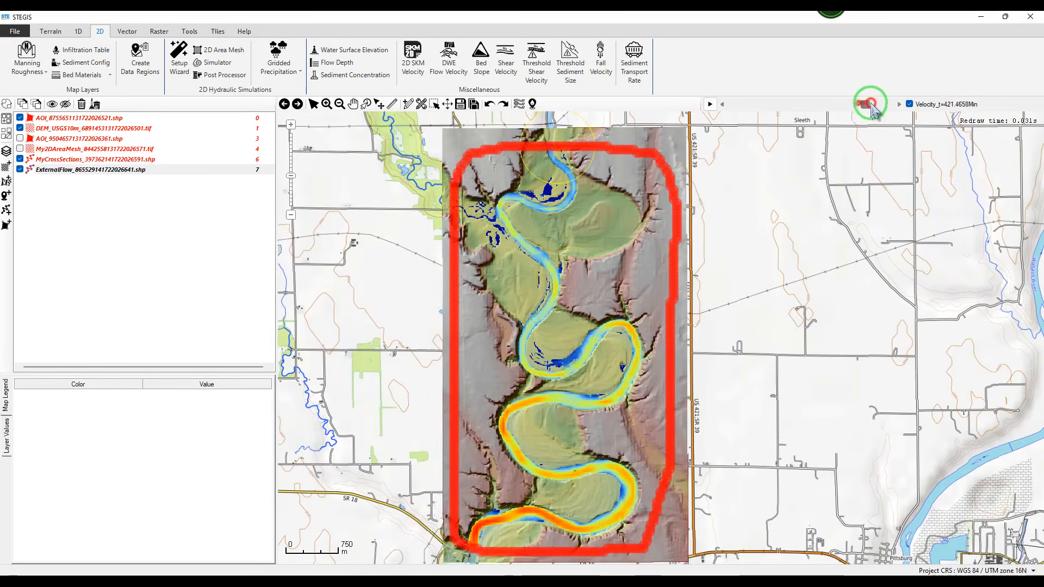
# - Generate the computation cells layer from the post-processor, recompute the outputs and move the velocity time series to t=346.2086 min
pyautogui.moveTo(489, 576)
pyautogui.click(726, 530)
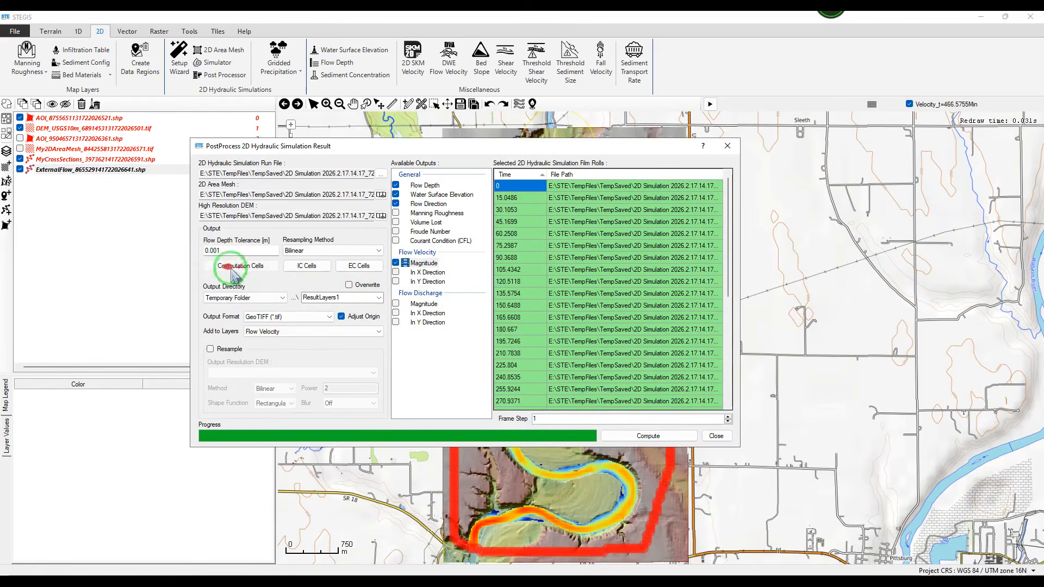
pyautogui.click(647, 435)
pyautogui.moveTo(729, 108); pyautogui.dragTo(836, 103)
# - Inspect the computation cell grid over the river bends and hide the ComputationCells layer
pyautogui.scroll(3, 494, 203)
pyautogui.scroll(1, 494, 202)
pyautogui.scroll(-2, 494, 202)
pyautogui.moveTo(520, 277); pyautogui.dragTo(513, 205)
pyautogui.scroll(1, 520, 284)
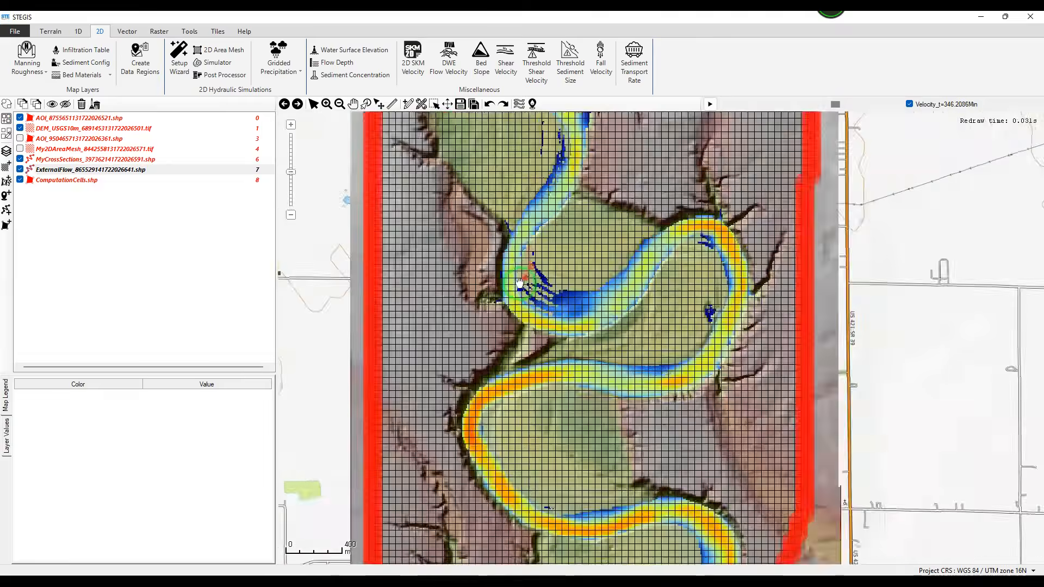
pyautogui.scroll(1, 520, 283)
pyautogui.click(20, 179)
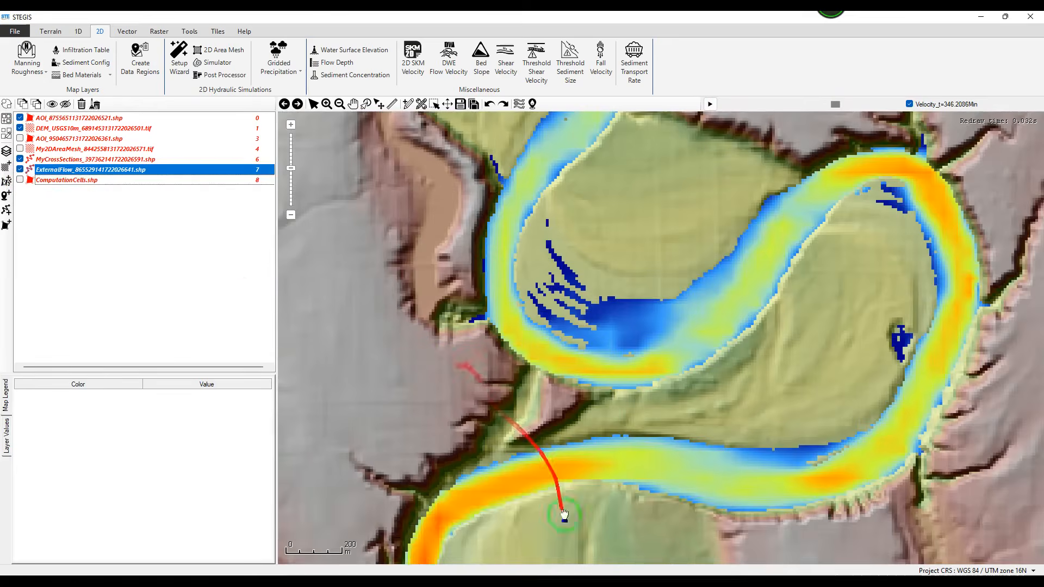
# - Draw a Plot Profile line about 394 m long across the sharp upstream river bend and save it
pyautogui.click(517, 582)
pyautogui.click(755, 547)
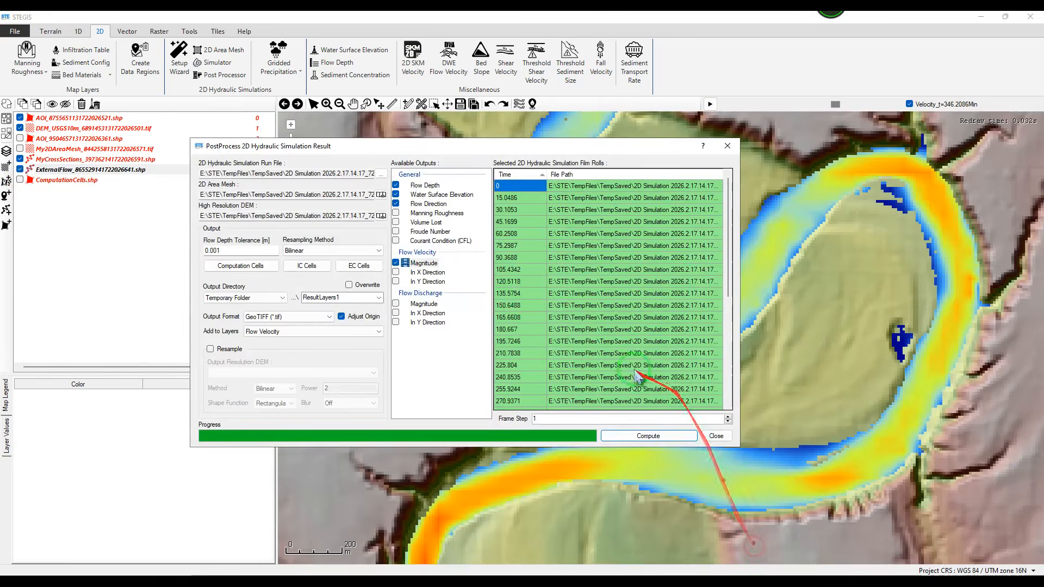
pyautogui.moveTo(827, 233); pyautogui.dragTo(759, 458)
pyautogui.scroll(-1, 751, 418)
pyautogui.moveTo(603, 235); pyautogui.dragTo(580, 365)
pyautogui.scroll(1, 517, 276)
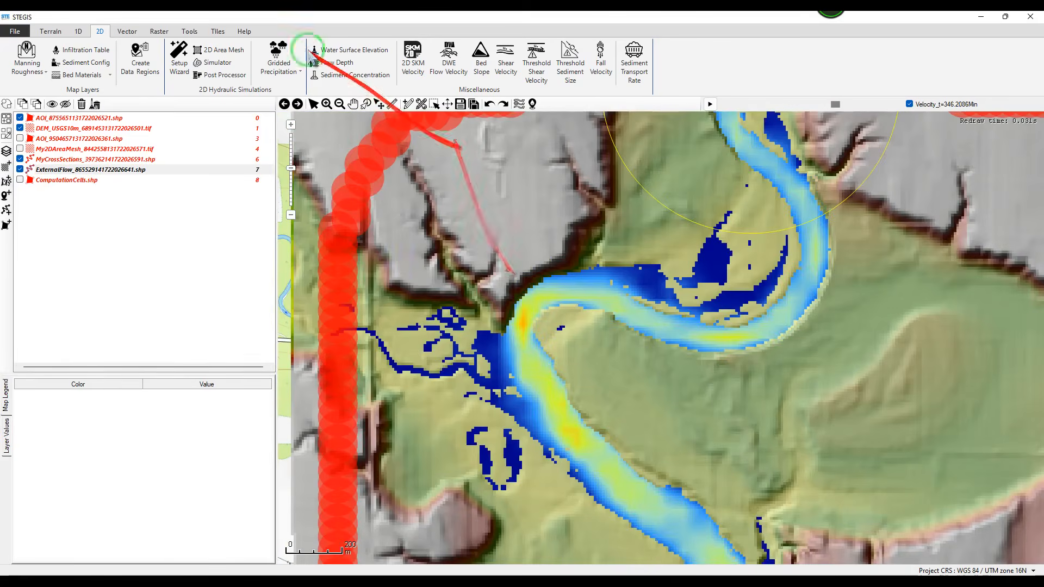
pyautogui.click(190, 33)
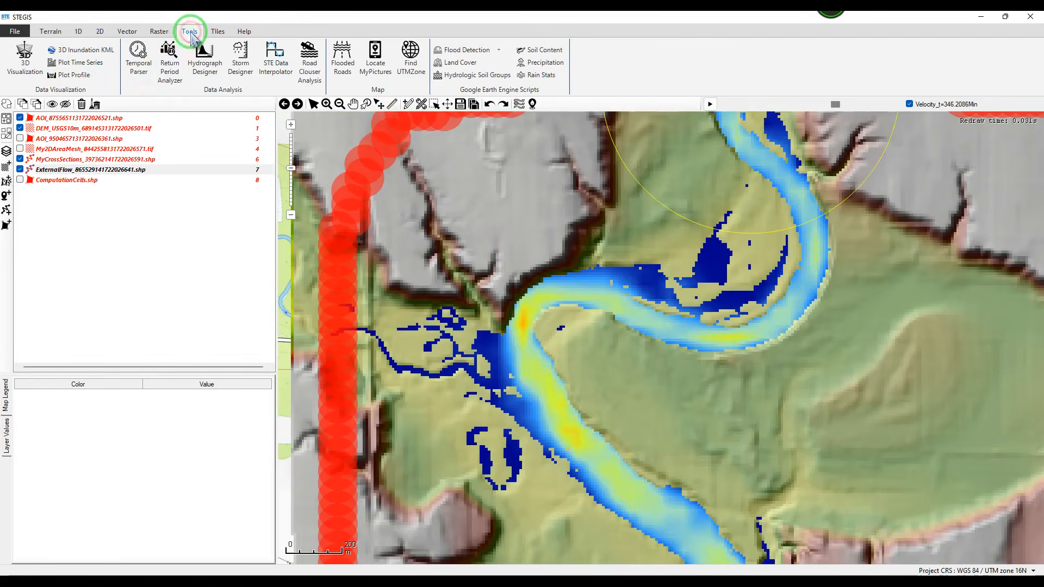
pyautogui.click(62, 79)
pyautogui.moveTo(373, 147)
pyautogui.mouseDown()
pyautogui.moveTo(209, 147)
pyautogui.moveTo(220, 157)
pyautogui.mouseUp()
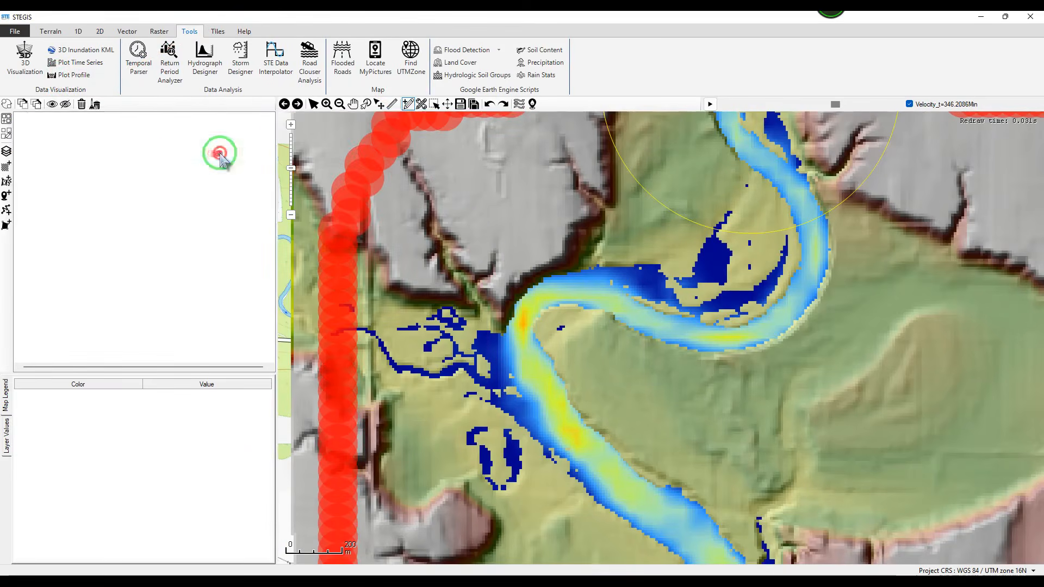
pyautogui.click(497, 285)
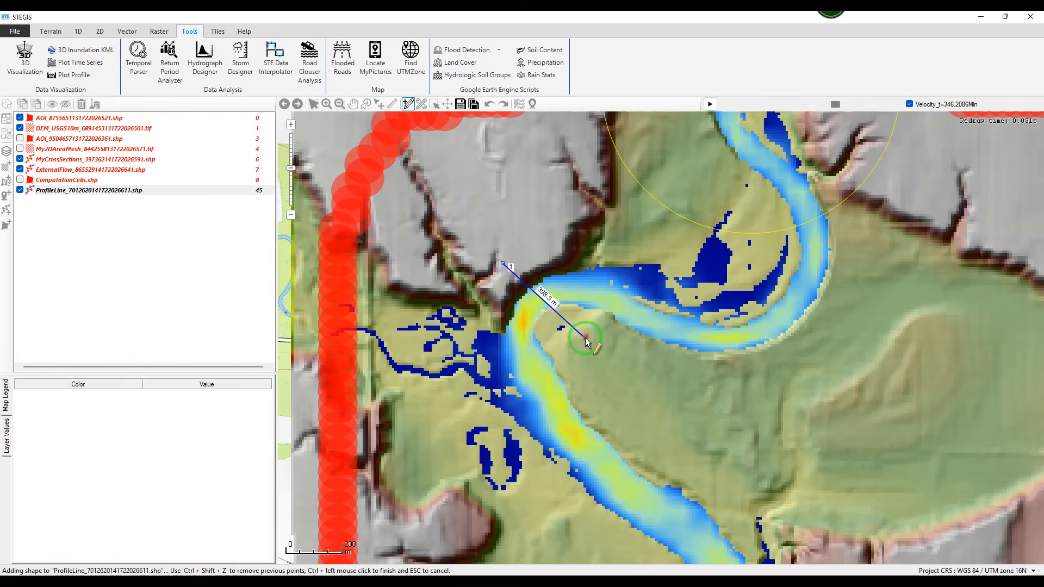
pyautogui.click(461, 104)
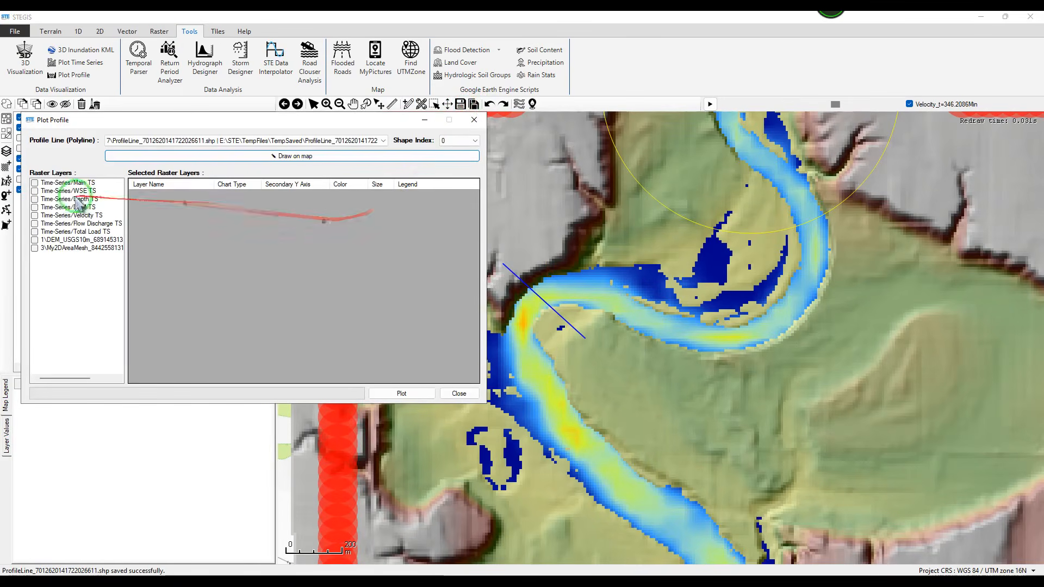
# - Plot the profile of the USGS10m DEM, WSE TS and Velocity TS layers, with Velocity TS on the secondary Y axis
pyautogui.click(35, 240)
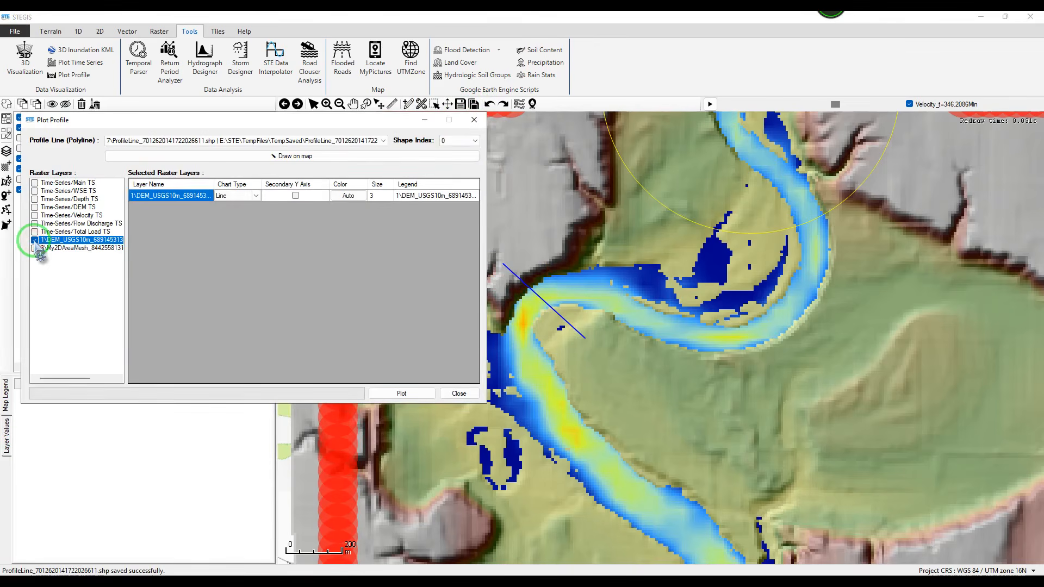
pyautogui.click(35, 192)
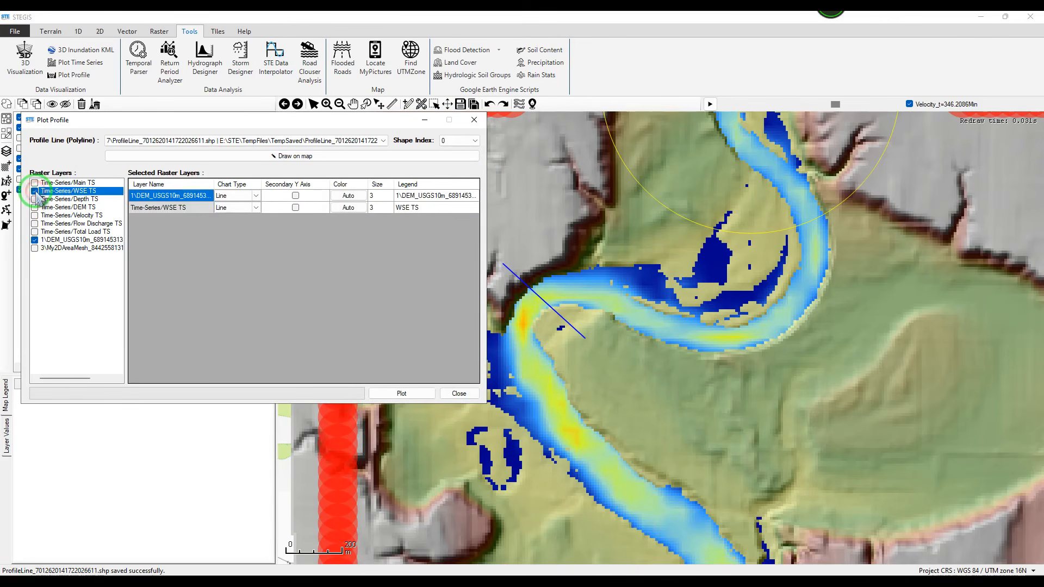
pyautogui.click(36, 217)
pyautogui.click(35, 216)
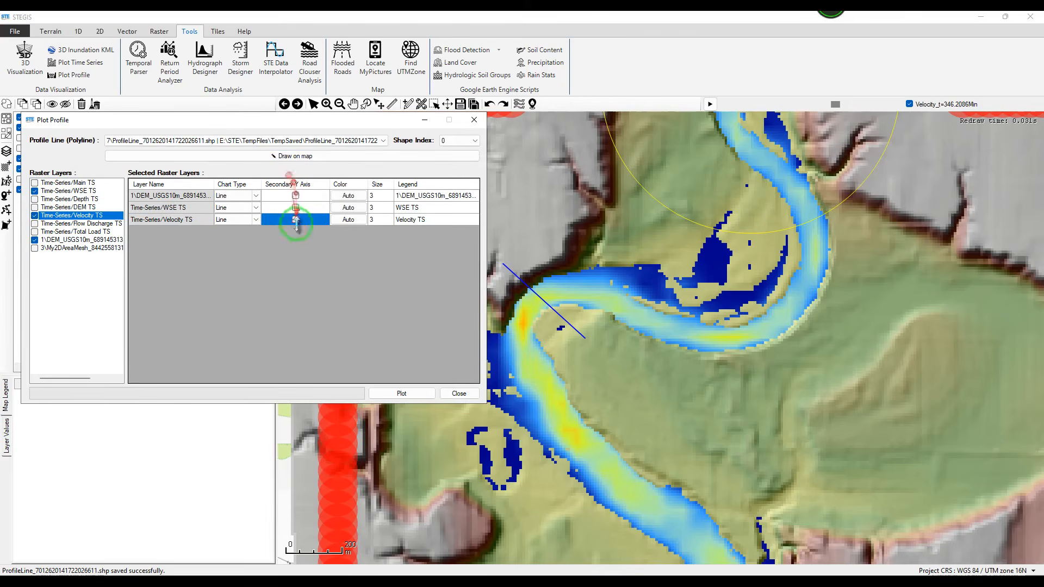
pyautogui.click(401, 393)
# - Step the profile chart through the time series to compare terrain, water surface and velocity, and close the chart
pyautogui.moveTo(456, 141); pyautogui.dragTo(178, 143)
pyautogui.click(34, 157)
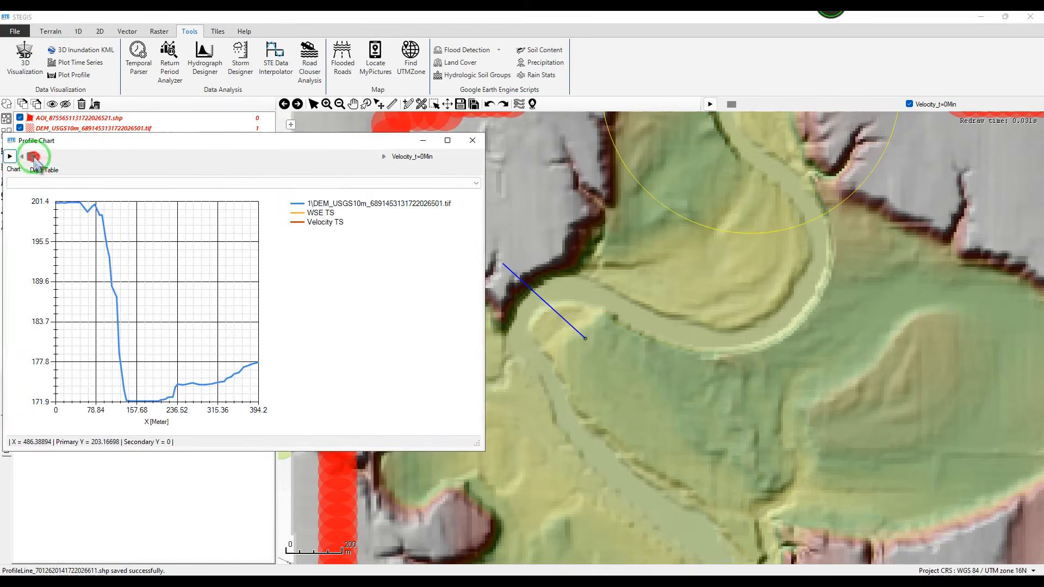
pyautogui.moveTo(53, 161); pyautogui.dragTo(120, 162)
pyautogui.click(472, 141)
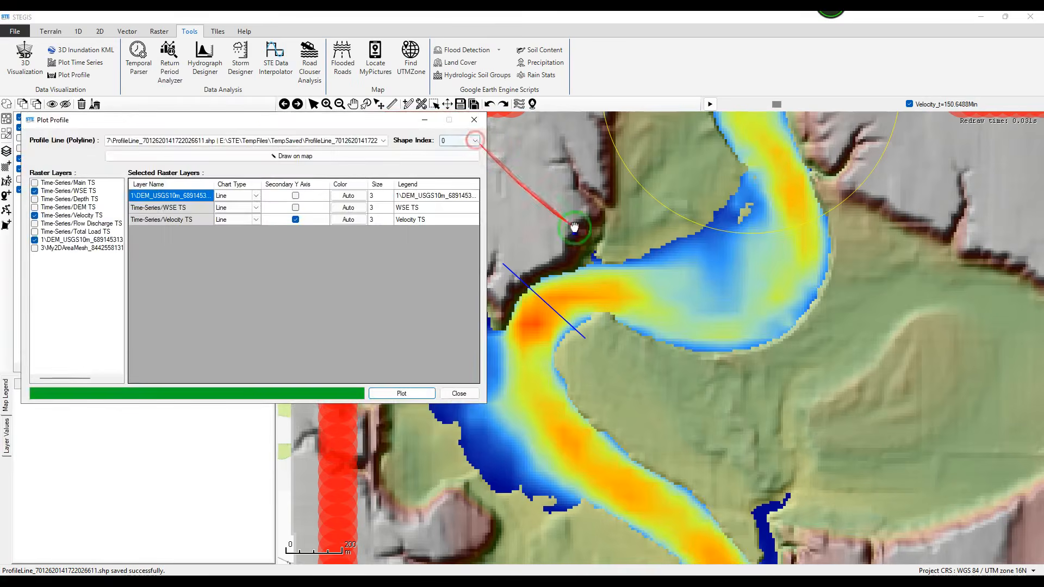
# - Open the time-series plotting tool for the active velocity raster series
pyautogui.click(577, 225)
pyautogui.scroll(-3, 577, 226)
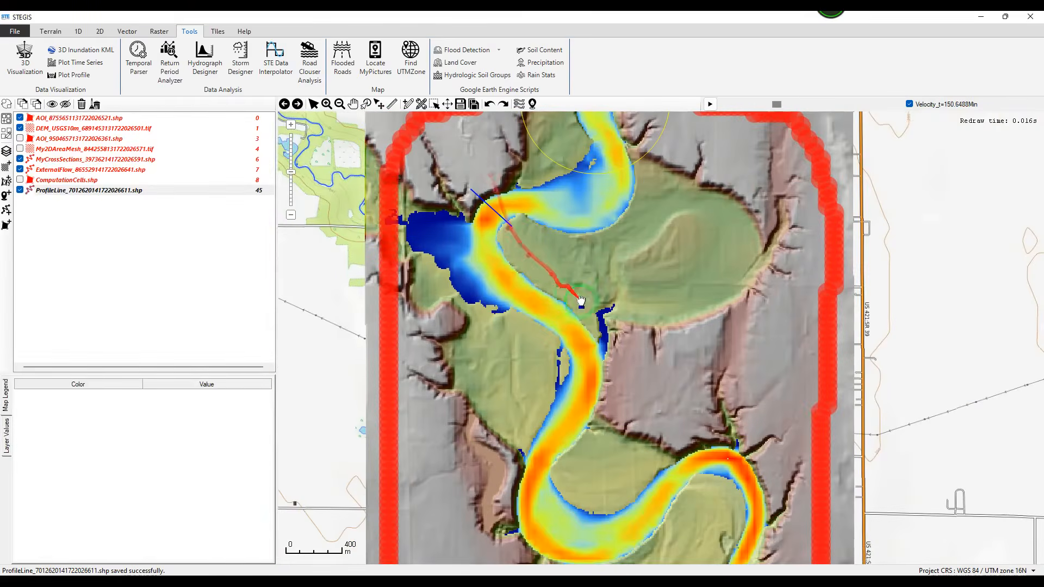
pyautogui.rightClick(946, 111)
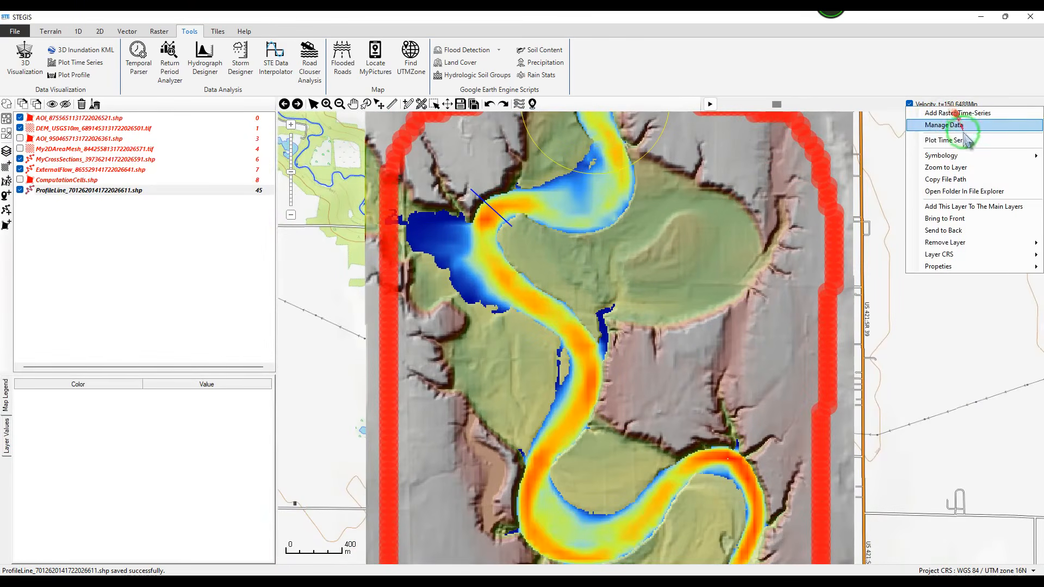
pyautogui.click(946, 140)
pyautogui.moveTo(518, 201); pyautogui.dragTo(337, 163)
# - Post-process the 2D simulation with the Flow Discharge Magnitude output added to the layers as Flow Discharge
pyautogui.click(514, 582)
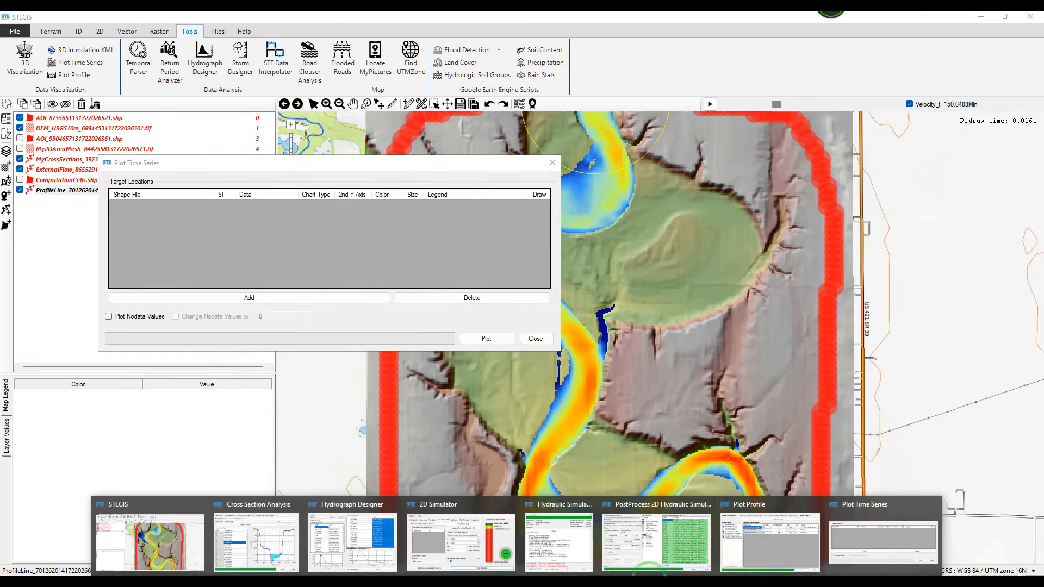
pyautogui.click(605, 557)
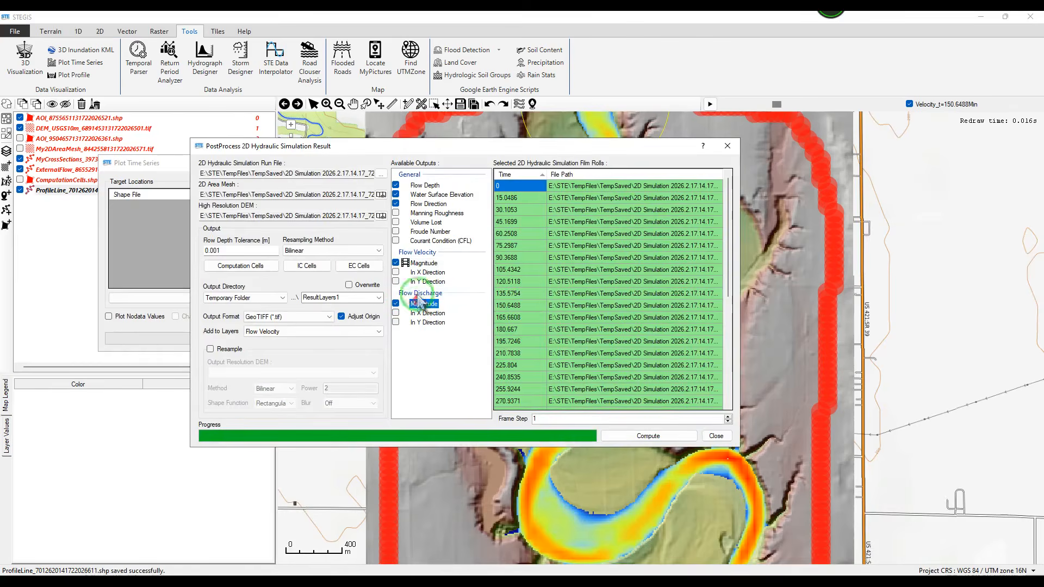
pyautogui.rightClick(416, 305)
pyautogui.click(436, 310)
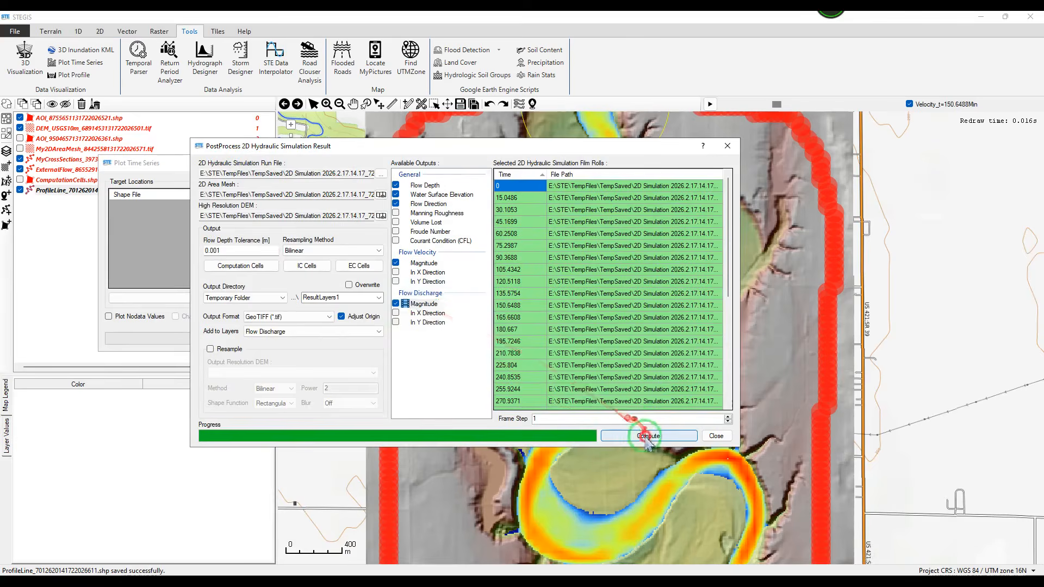
pyautogui.click(641, 435)
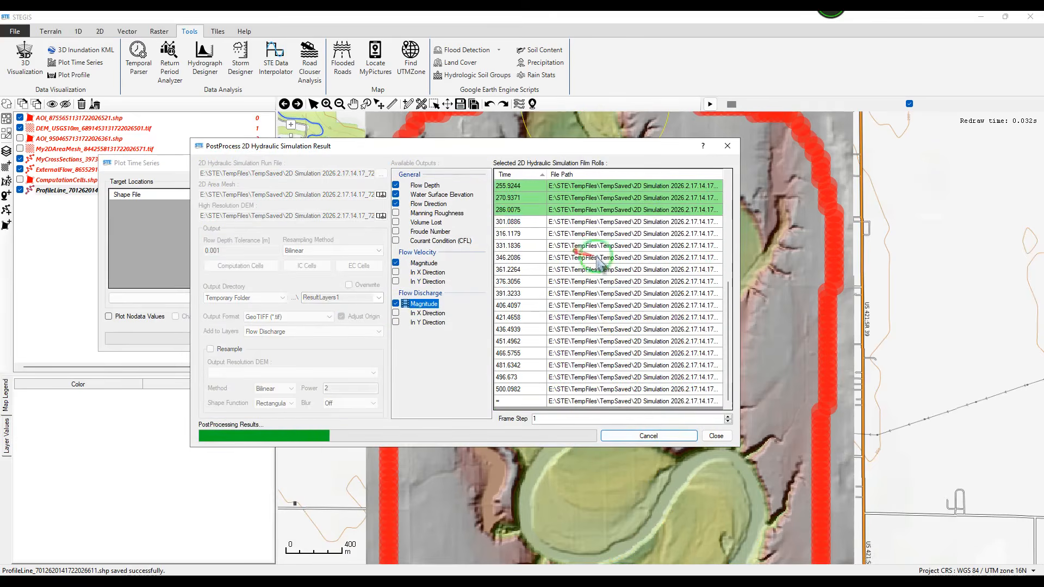
# - Step the flow discharge map through the time series to 391.3233 min
pyautogui.click(734, 103)
pyautogui.click(773, 104)
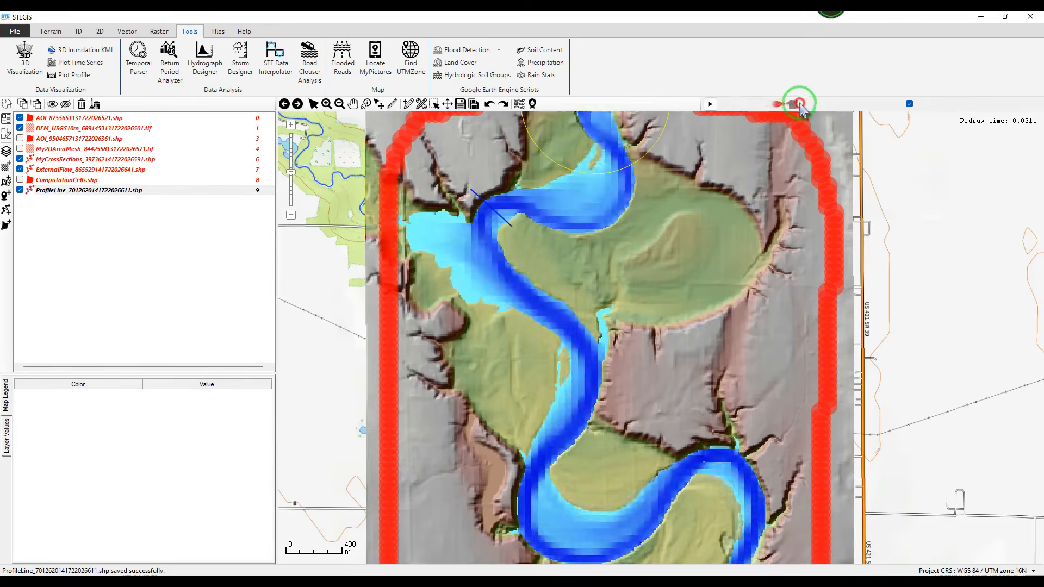
pyautogui.moveTo(784, 106); pyautogui.dragTo(874, 108)
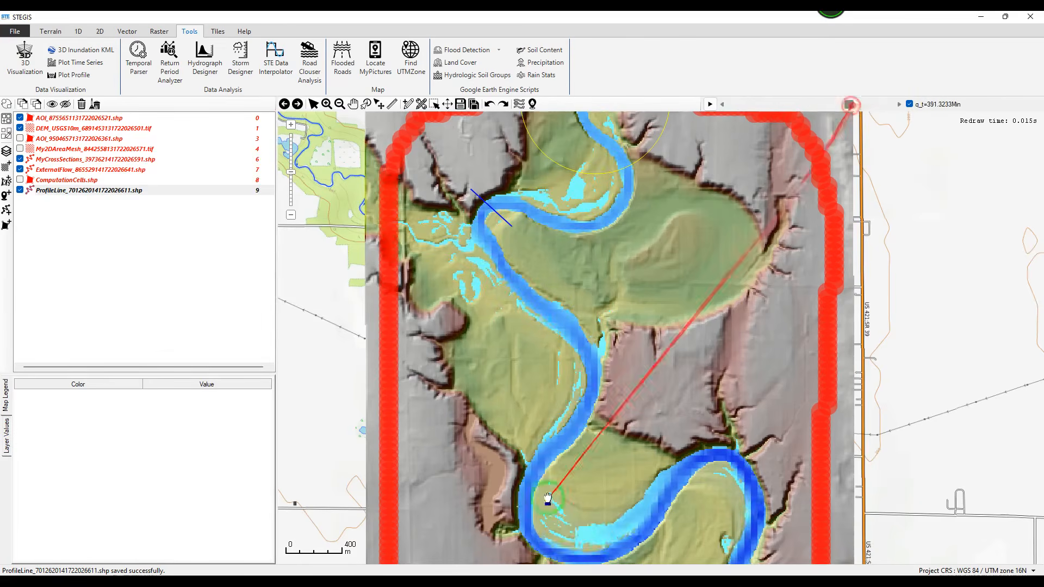
# - Add a target location to the Plot Time Series window
pyautogui.click(857, 540)
pyautogui.moveTo(381, 162); pyautogui.dragTo(313, 251)
pyautogui.moveTo(316, 240); pyautogui.dragTo(308, 242)
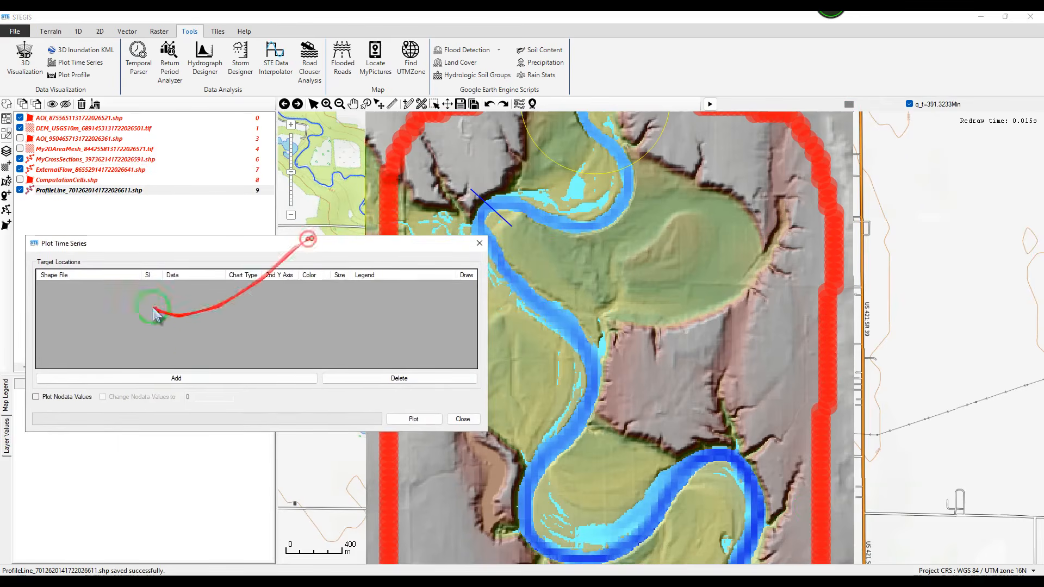
pyautogui.click(159, 379)
pyautogui.click(111, 287)
# - Draw the target location line across the river just downstream of the profile line and save it
pyautogui.click(467, 287)
pyautogui.click(242, 329)
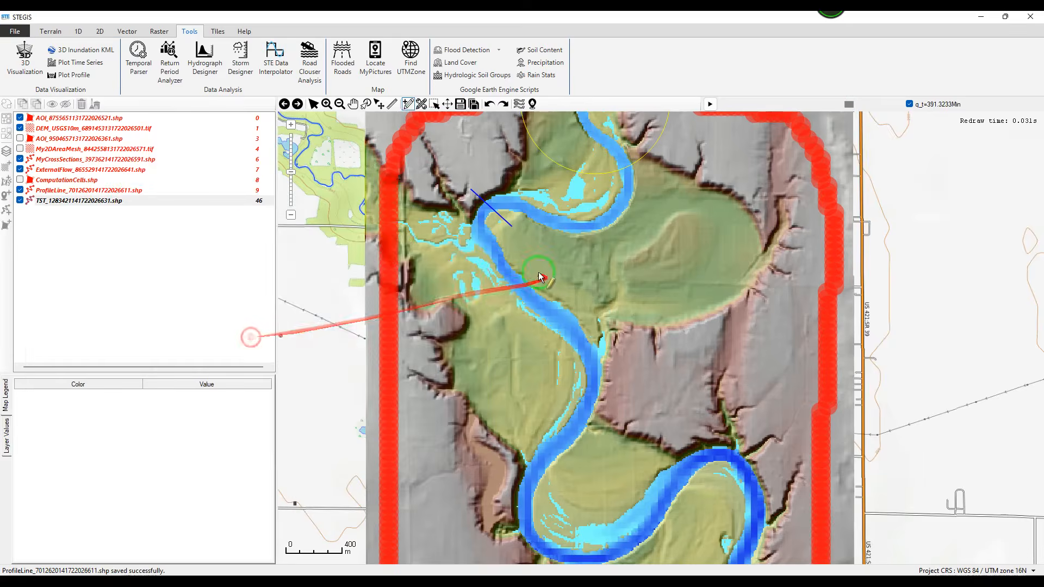
pyautogui.scroll(2, 541, 280)
pyautogui.click(458, 369)
pyautogui.click(461, 103)
# - Plot the line's Flow Discharge time series with nodata values plotted and changed to 0
pyautogui.moveTo(256, 243); pyautogui.dragTo(228, 200)
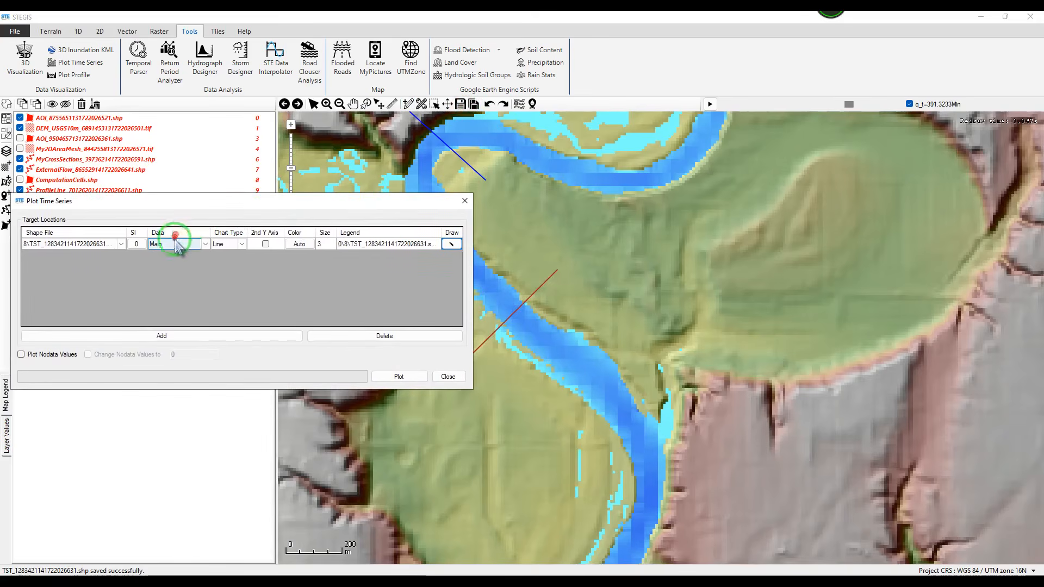
pyautogui.click(197, 246)
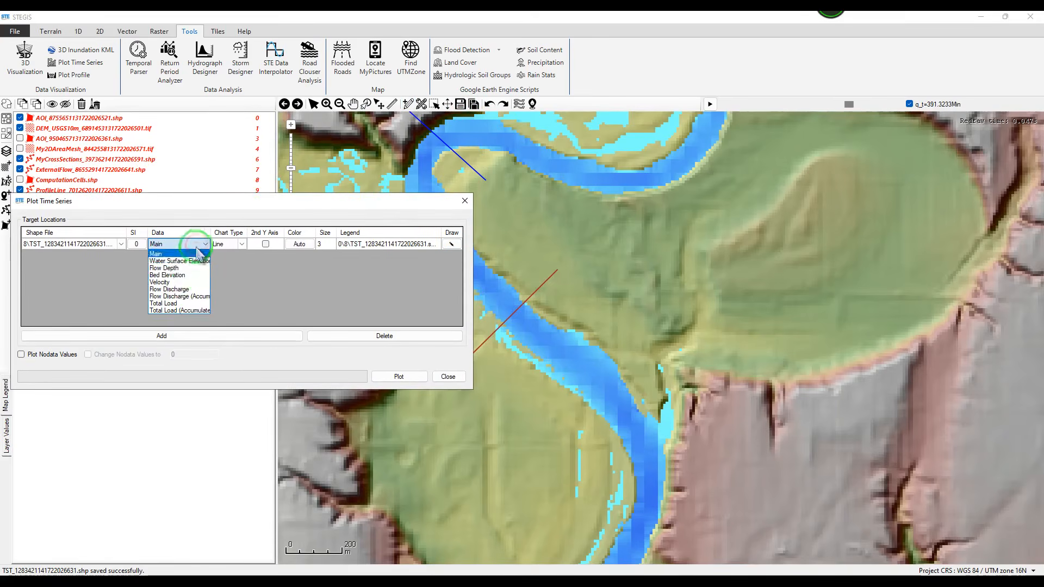
pyautogui.click(168, 289)
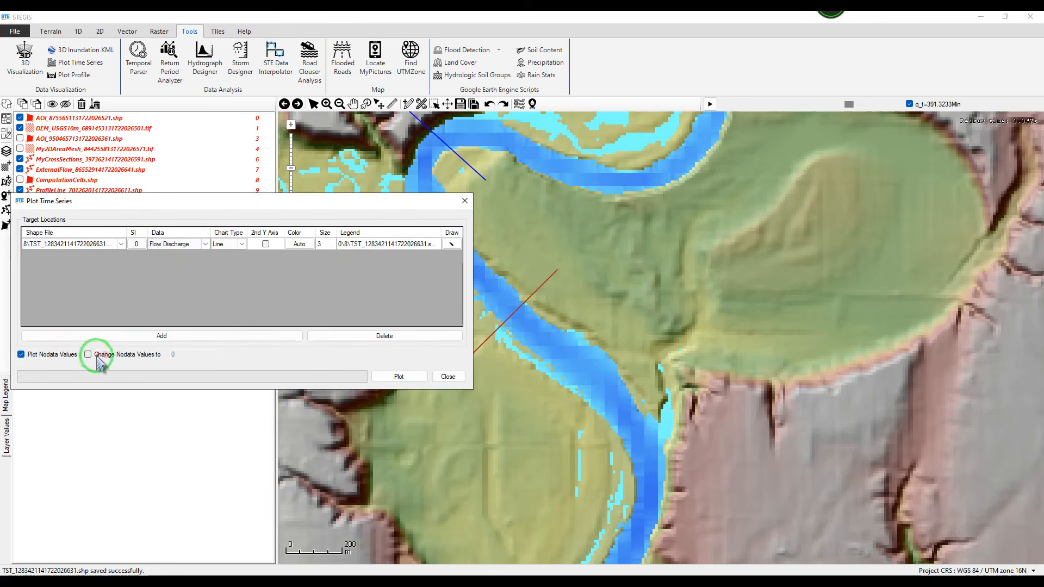
pyautogui.click(398, 377)
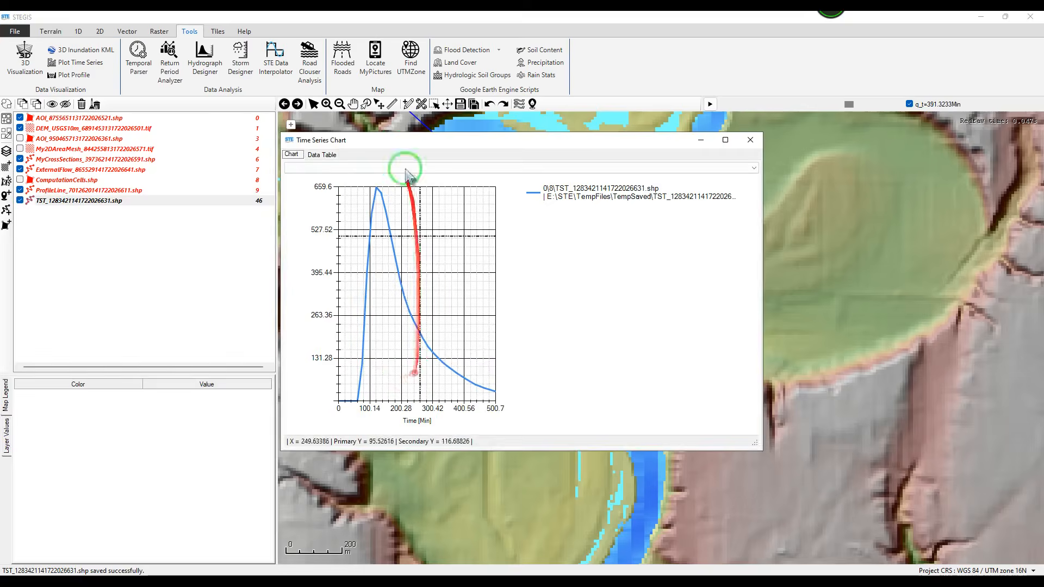
# - Trace the discharge hydrograph around its peak and compare it with the drawn line on the map
pyautogui.moveTo(403, 171); pyautogui.dragTo(146, 184)
pyautogui.click(125, 203)
pyautogui.click(89, 218)
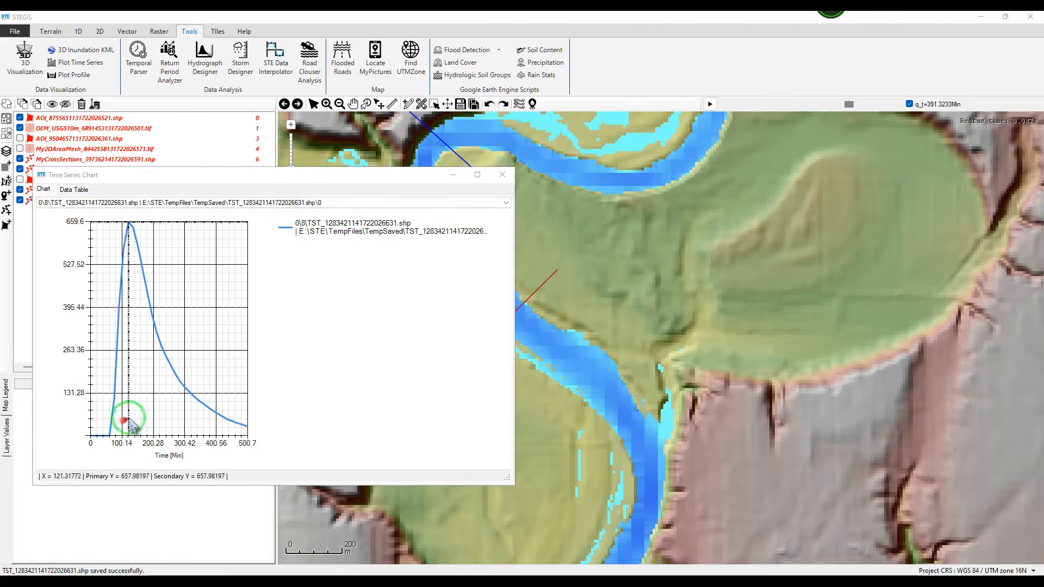
pyautogui.moveTo(366, 175); pyautogui.dragTo(265, 155)
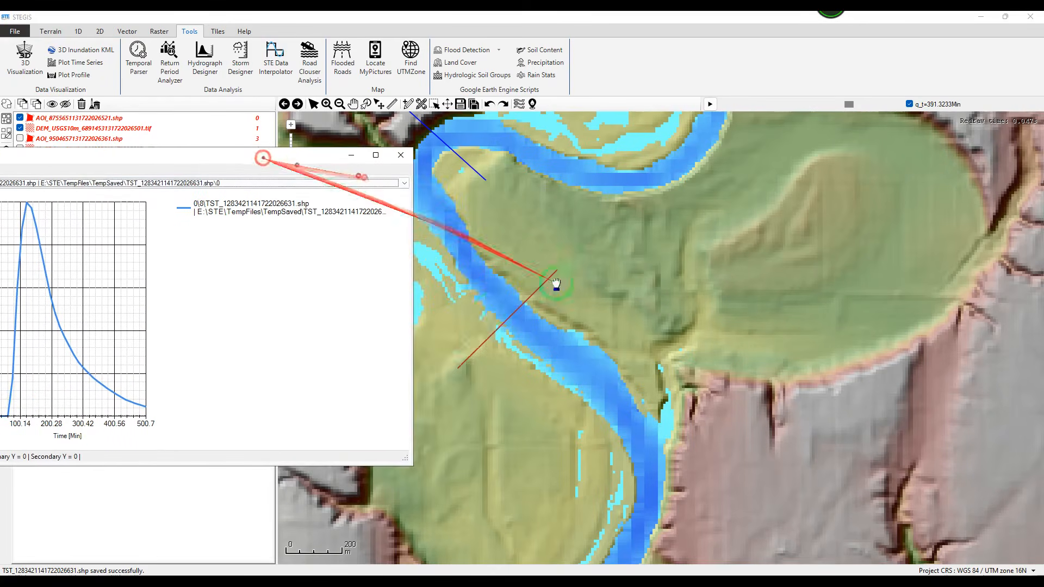
pyautogui.moveTo(101, 155); pyautogui.dragTo(235, 142)
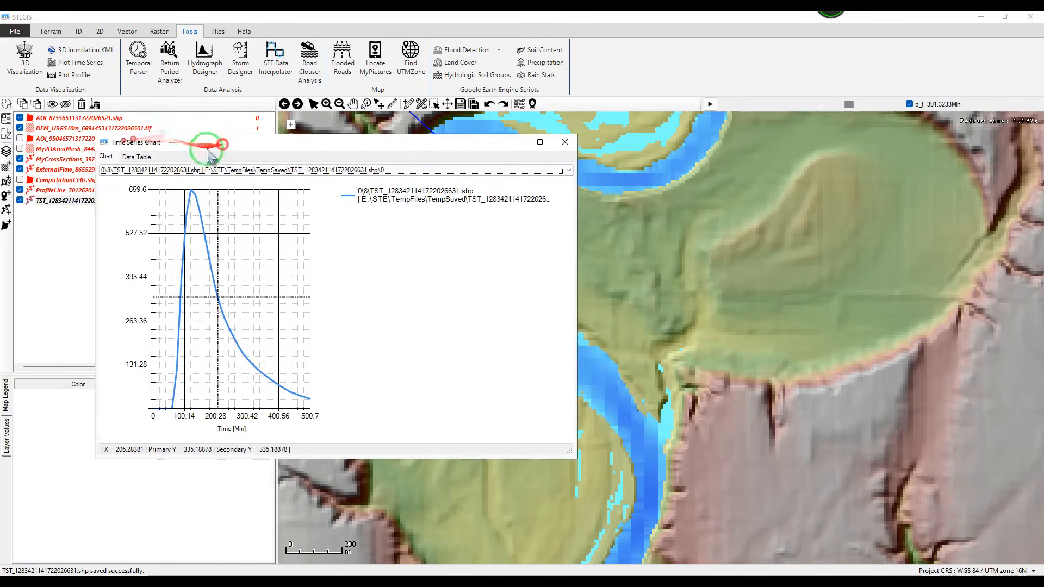
# - Review the hydrograph's data table of times and discharges, and close the chart and the Plot Time Series window
pyautogui.click(136, 157)
pyautogui.scroll(-5, 175, 272)
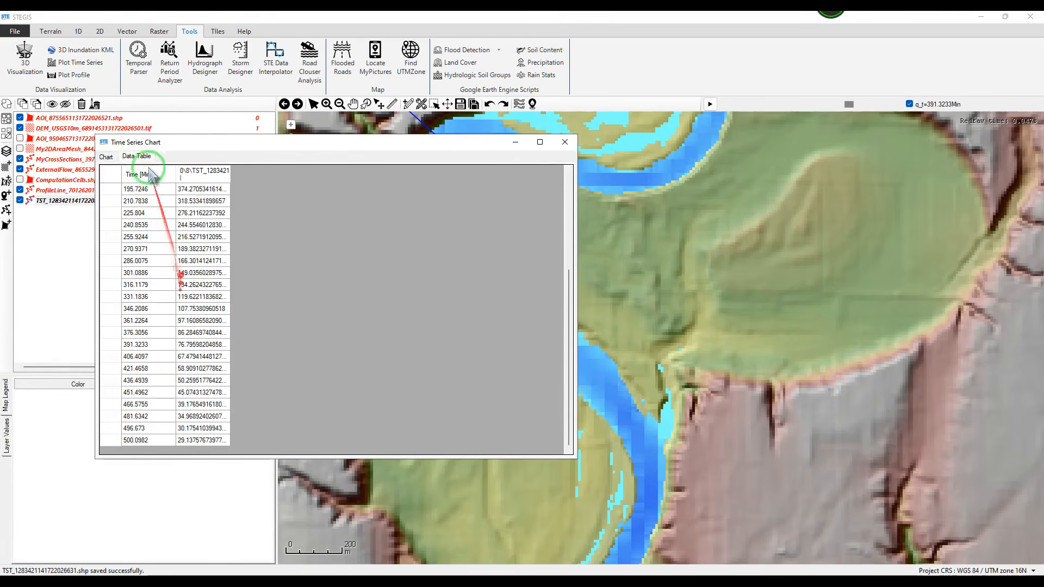
pyautogui.scroll(5, 186, 303)
pyautogui.click(140, 189)
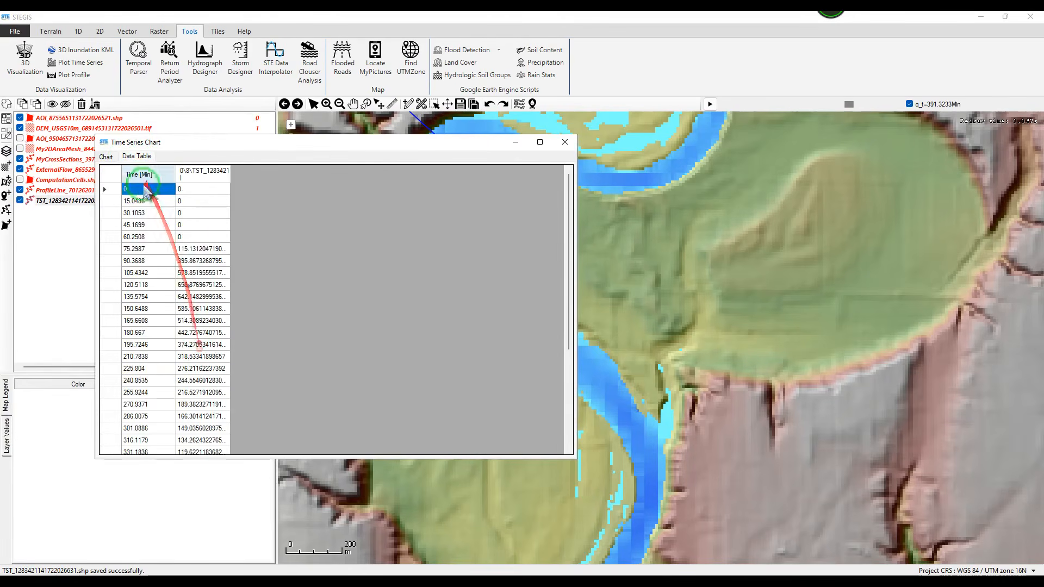
pyautogui.scroll(-2, 239, 308)
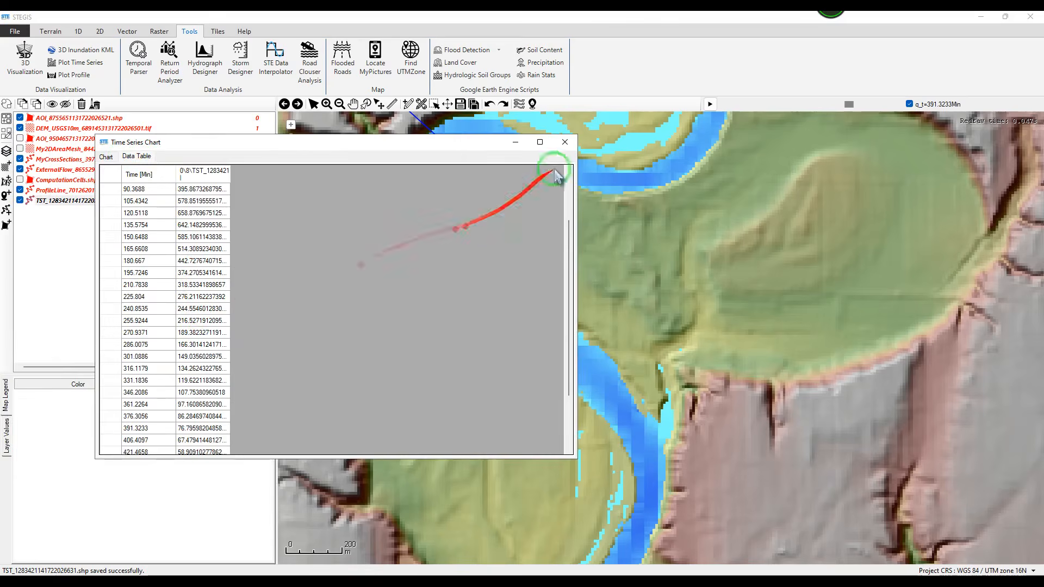
pyautogui.click(566, 144)
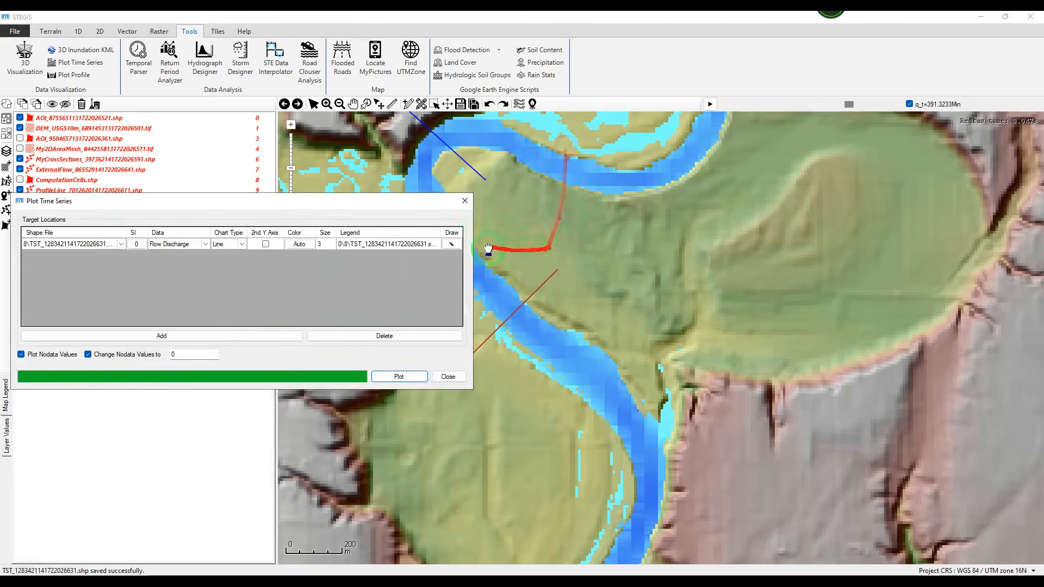
pyautogui.click(448, 373)
# - Open 3D Visualization with the USGS10m DEM as terrain and a Z factor of 3.00
pyautogui.scroll(-1, 491, 353)
pyautogui.scroll(-1, 517, 239)
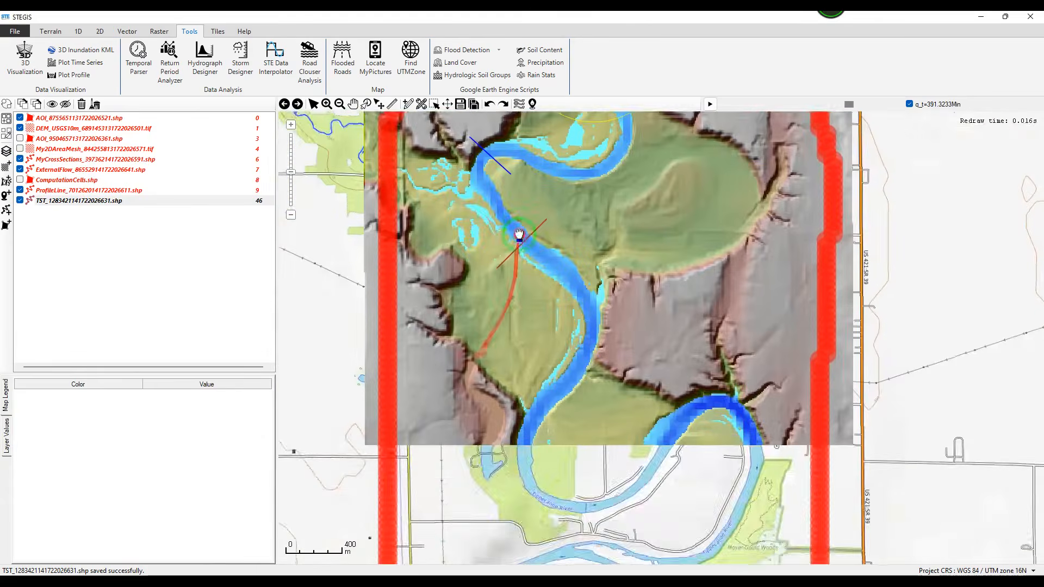
pyautogui.moveTo(513, 264); pyautogui.dragTo(524, 242)
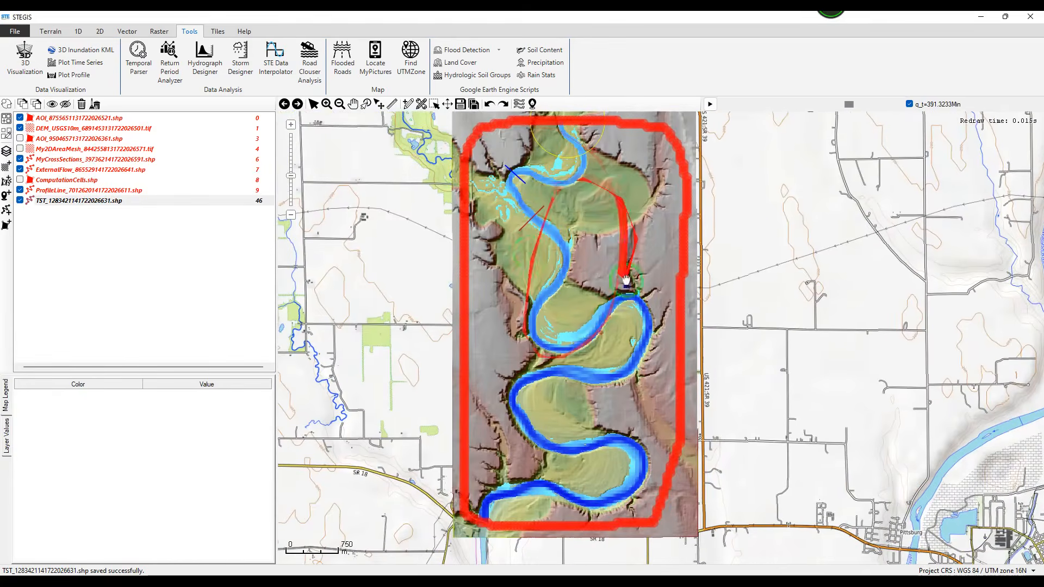
pyautogui.click(190, 40)
pyautogui.click(38, 64)
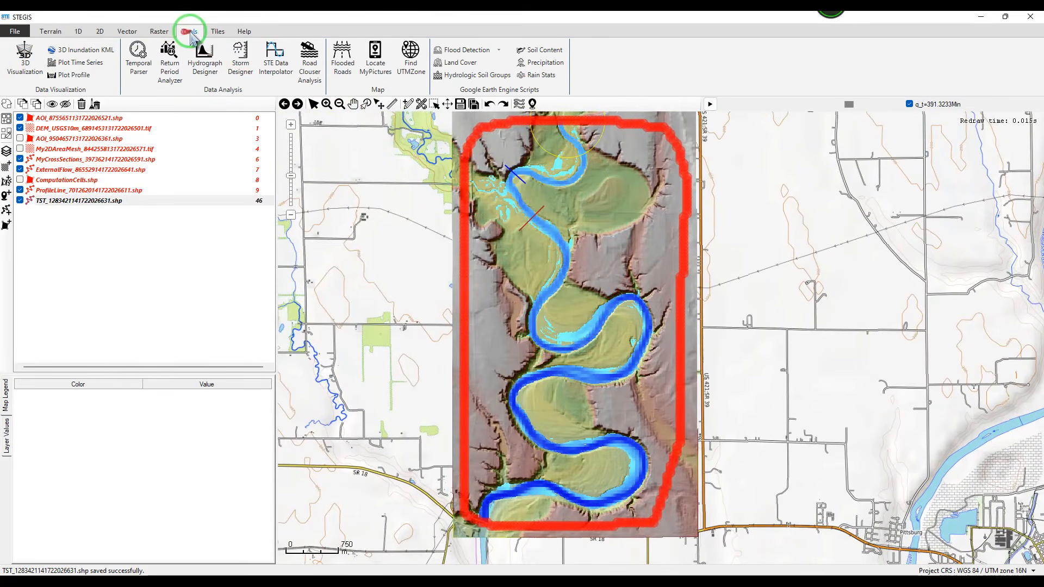
pyautogui.click(25, 68)
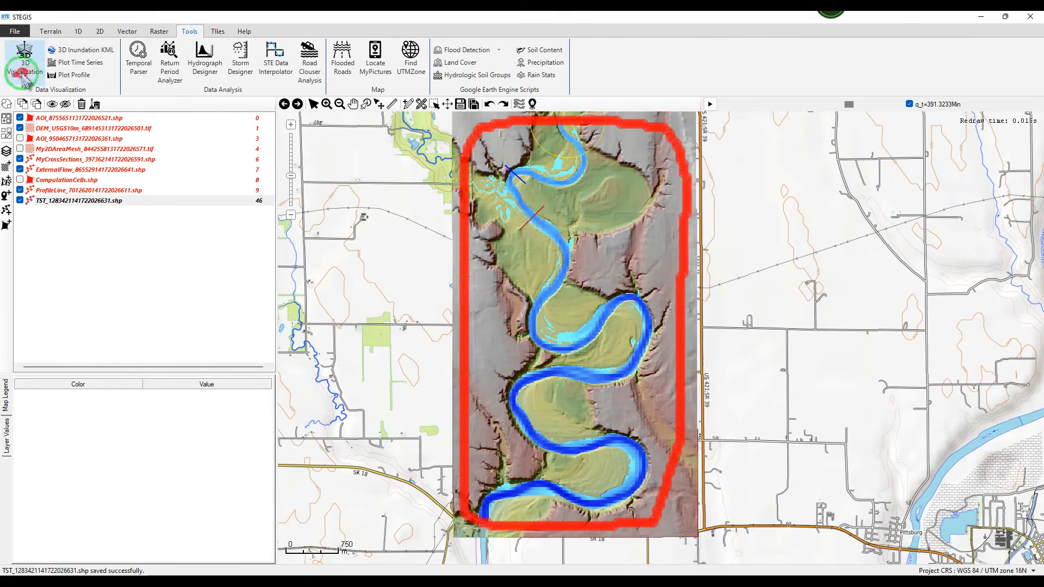
pyautogui.click(22, 74)
pyautogui.moveTo(435, 170); pyautogui.dragTo(182, 173)
pyautogui.click(211, 224)
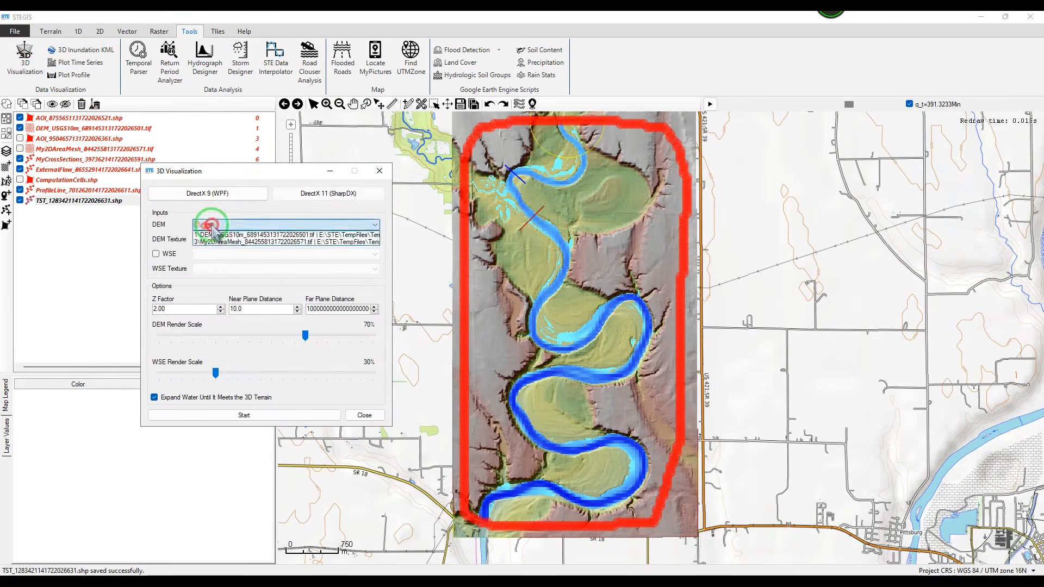
pyautogui.click(215, 233)
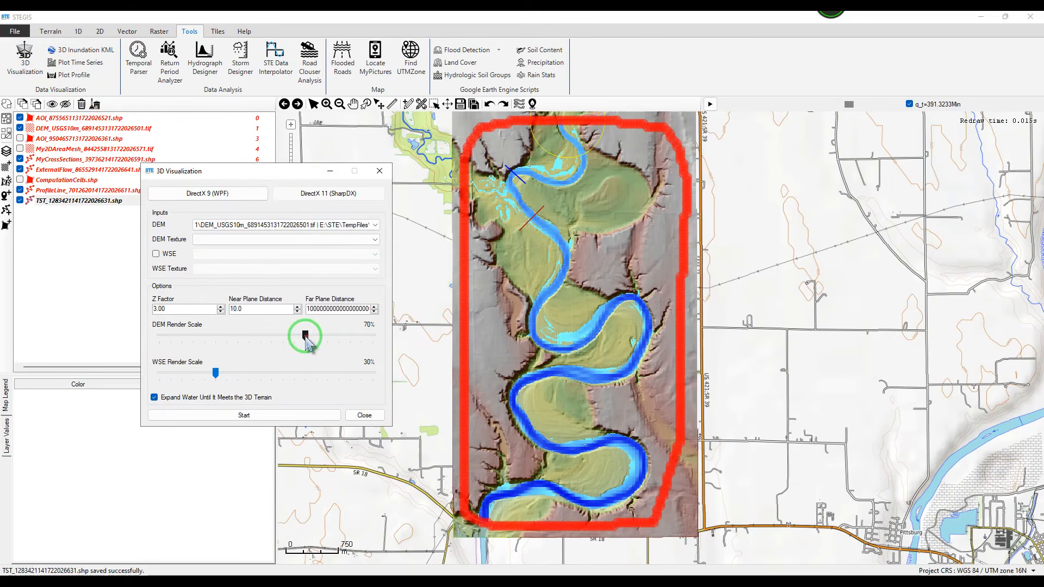
# - Enable the water surface with Time-Series as WSE and Flow Velocity as its texture, and start the 3D view
pyautogui.click(157, 253)
pyautogui.click(226, 253)
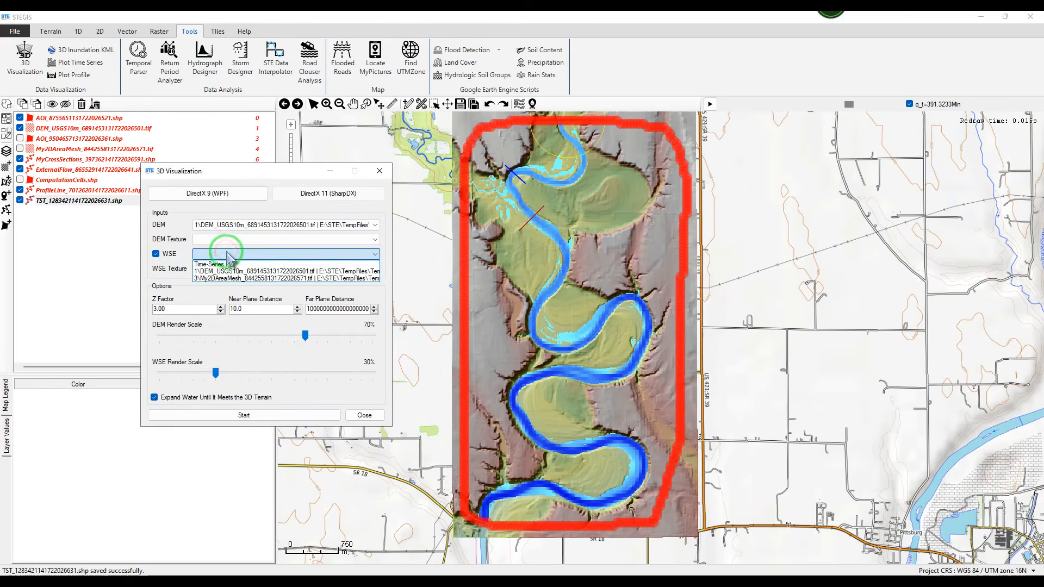
pyautogui.click(202, 265)
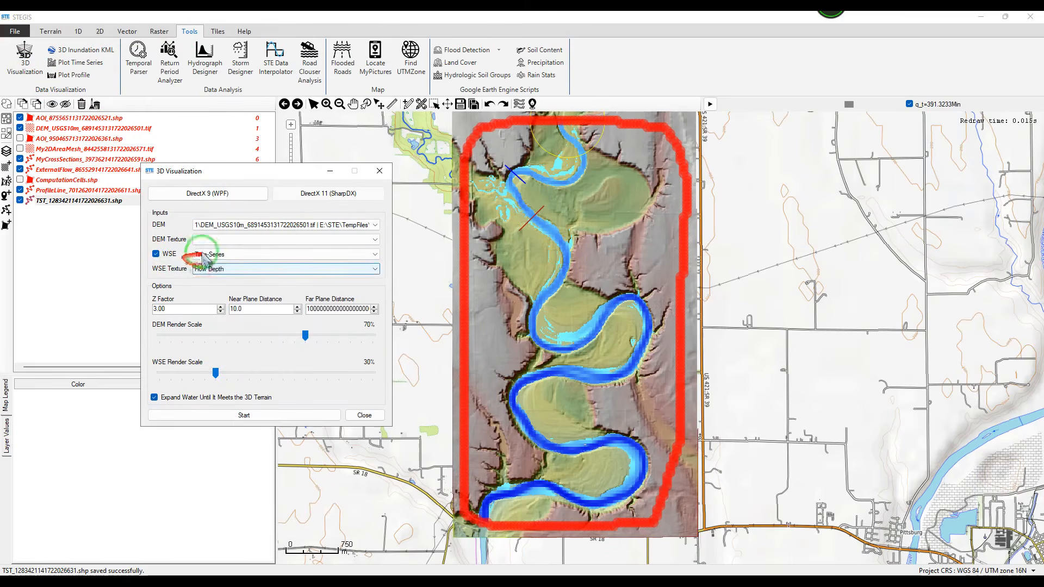
pyautogui.click(212, 269)
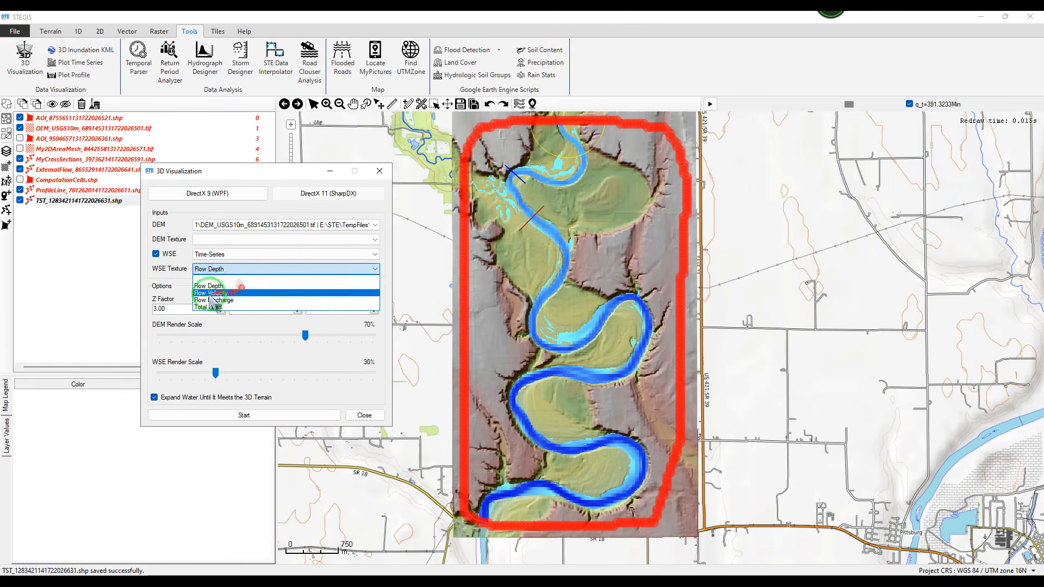
pyautogui.click(211, 293)
pyautogui.click(256, 415)
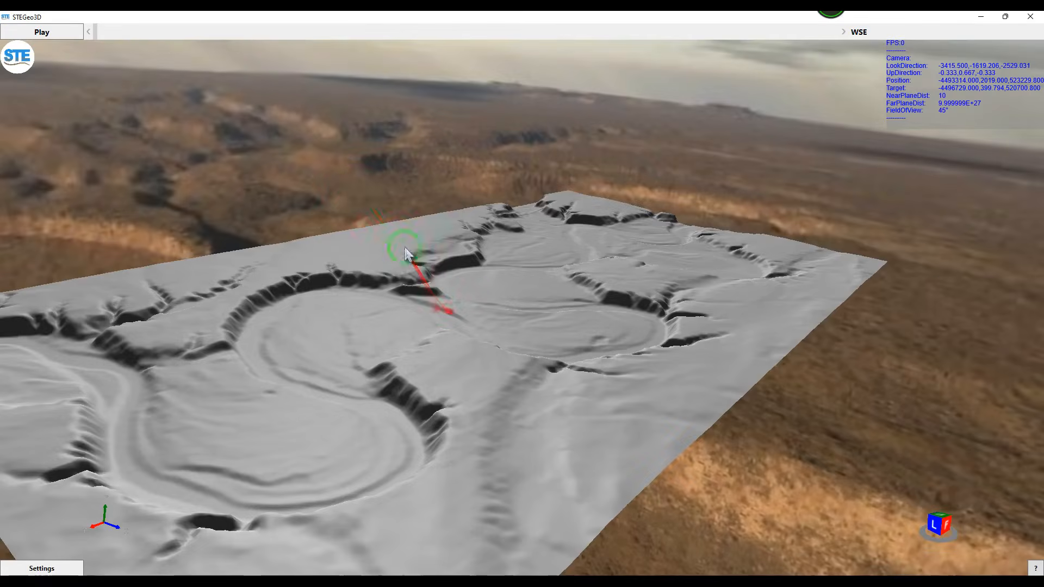
# - Move the 3D water surface through the time series to 286.0075 min and view the river bends
pyautogui.moveTo(112, 33); pyautogui.dragTo(511, 32)
pyautogui.moveTo(468, 239); pyautogui.dragTo(531, 239)
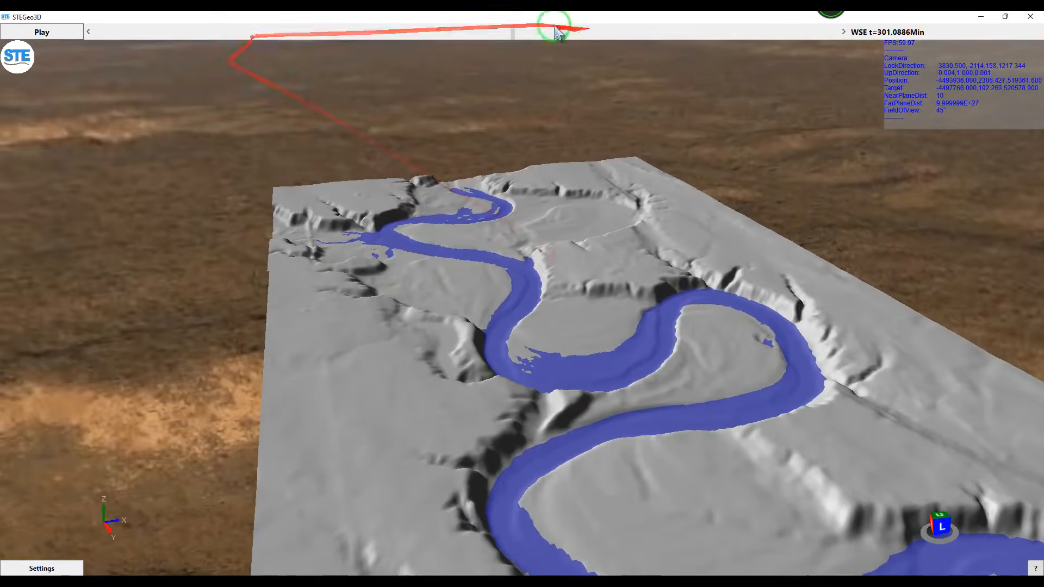
pyautogui.moveTo(513, 33); pyautogui.dragTo(498, 52)
# - Change the 3D terrain material's color to a histogram-based gradient and apply it
pyautogui.click(41, 569)
pyautogui.moveTo(476, 181); pyautogui.dragTo(279, 181)
pyautogui.click(243, 203)
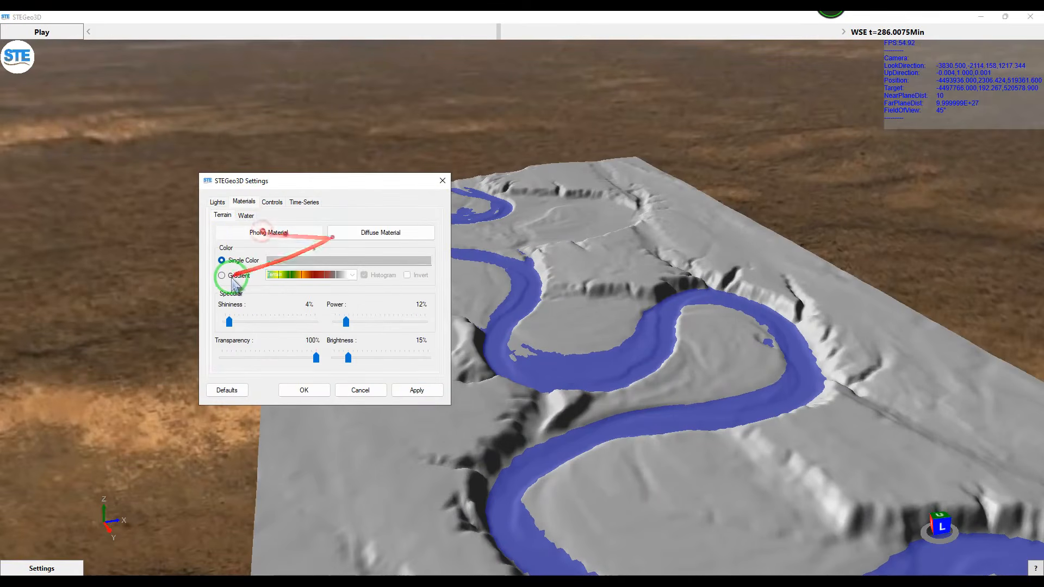
pyautogui.click(417, 390)
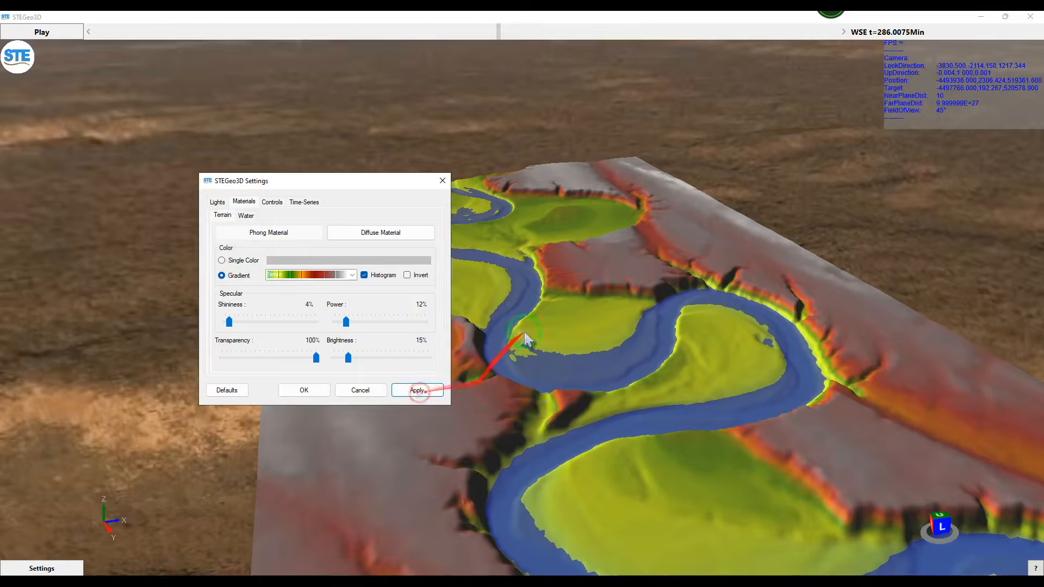
pyautogui.moveTo(339, 183); pyautogui.dragTo(224, 136)
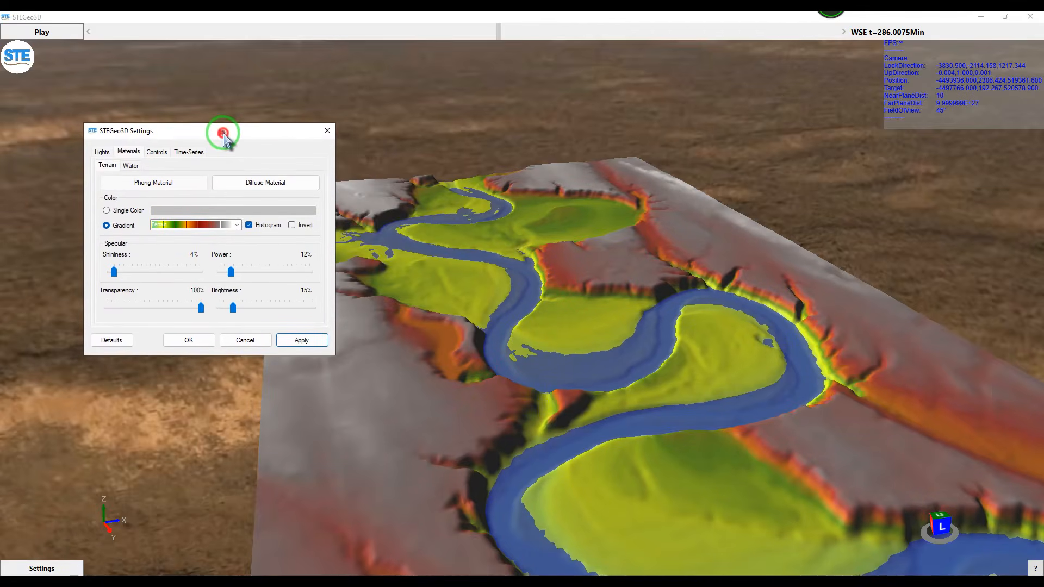
# - Color the 3D water material with the Rainbow gradient, set its transparency to 100%, and apply the settings
pyautogui.click(130, 165)
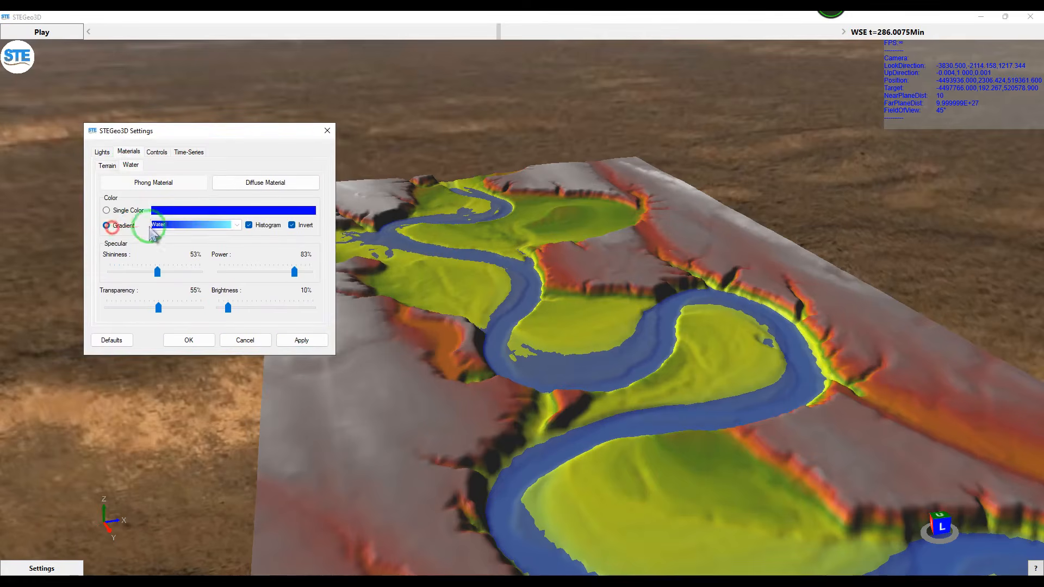
pyautogui.click(191, 225)
pyautogui.moveTo(237, 271); pyautogui.dragTo(238, 263)
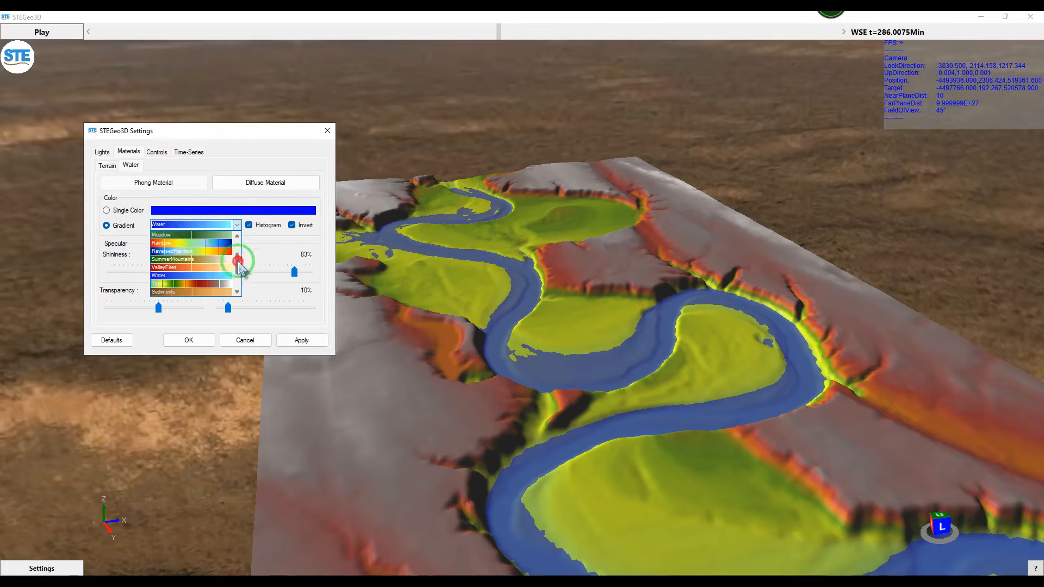
pyautogui.click(167, 243)
pyautogui.click(300, 341)
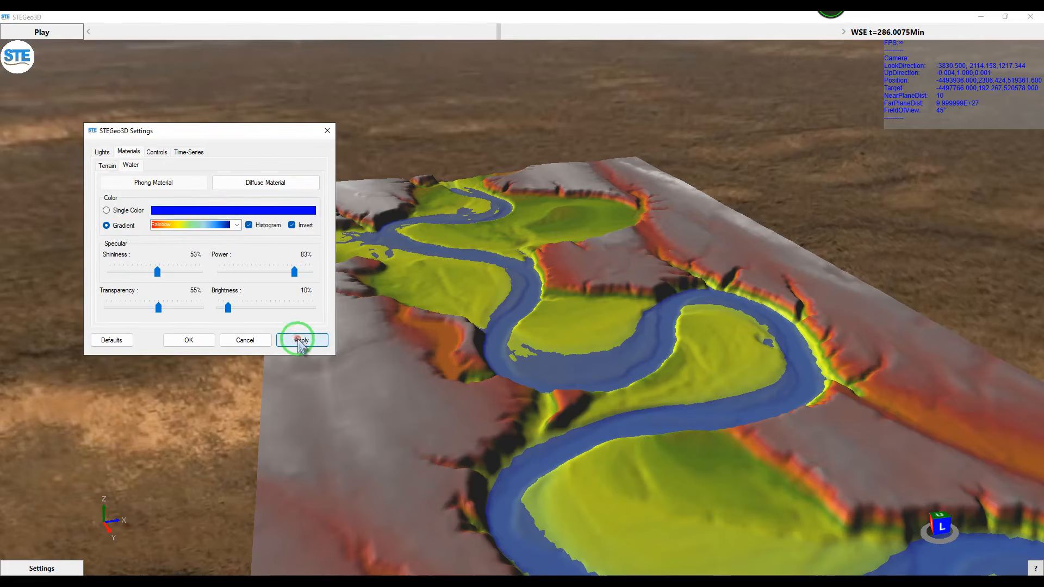
pyautogui.click(300, 342)
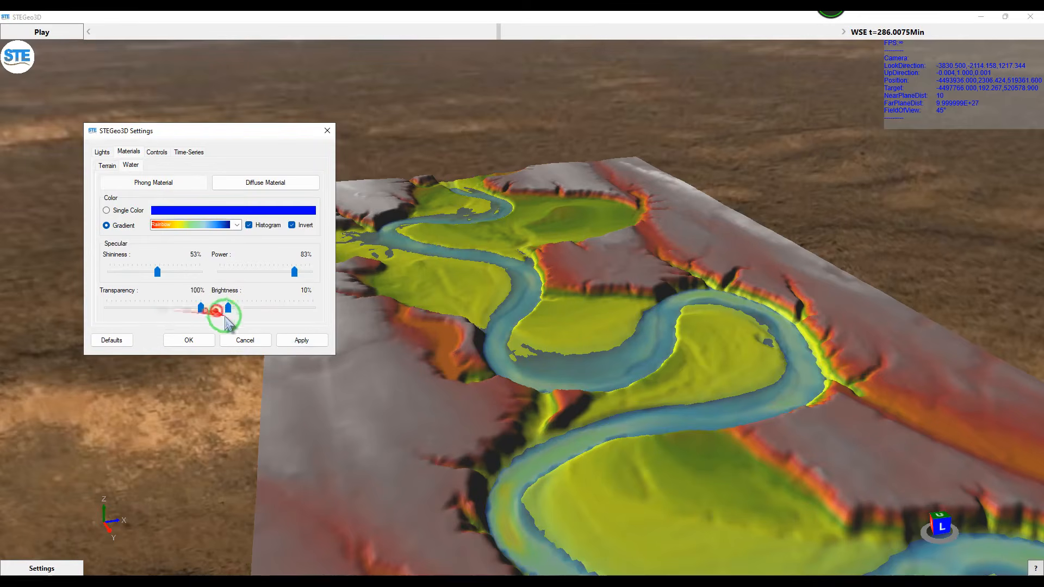
pyautogui.click(301, 342)
pyautogui.click(179, 336)
# - View the rainbow-colored water surface from another angle at different times of the series, and close the 3D view
pyautogui.moveTo(428, 354); pyautogui.dragTo(359, 43)
pyautogui.moveTo(385, 209); pyautogui.dragTo(438, 233)
pyautogui.click(355, 31)
pyautogui.moveTo(337, 34); pyautogui.dragTo(202, 43)
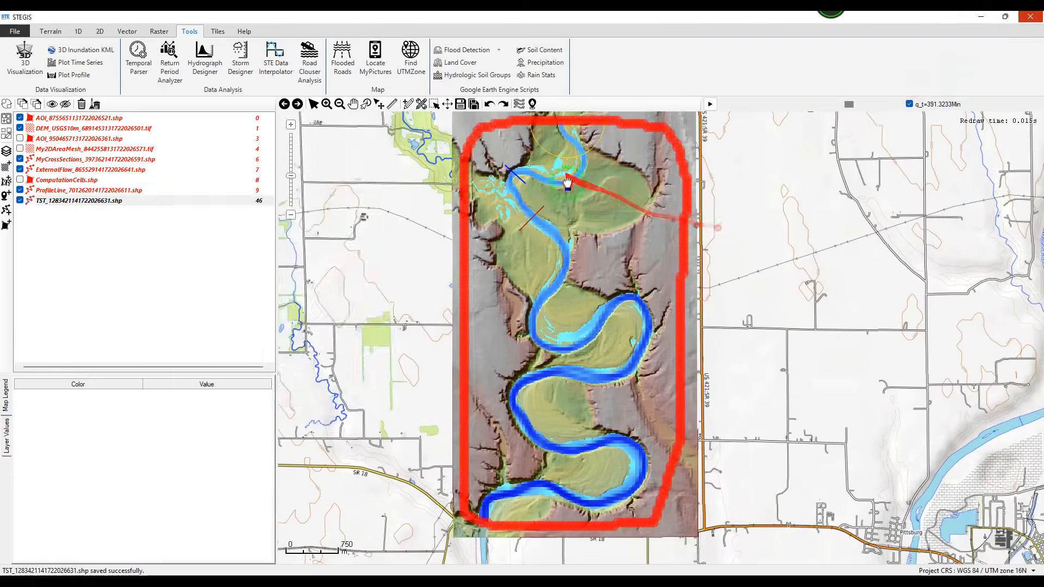
# - Open the Terrain Texture Downloader and choose AOI_8755651131722026521.shp as the area of interest
pyautogui.moveTo(517, 145); pyautogui.dragTo(523, 166)
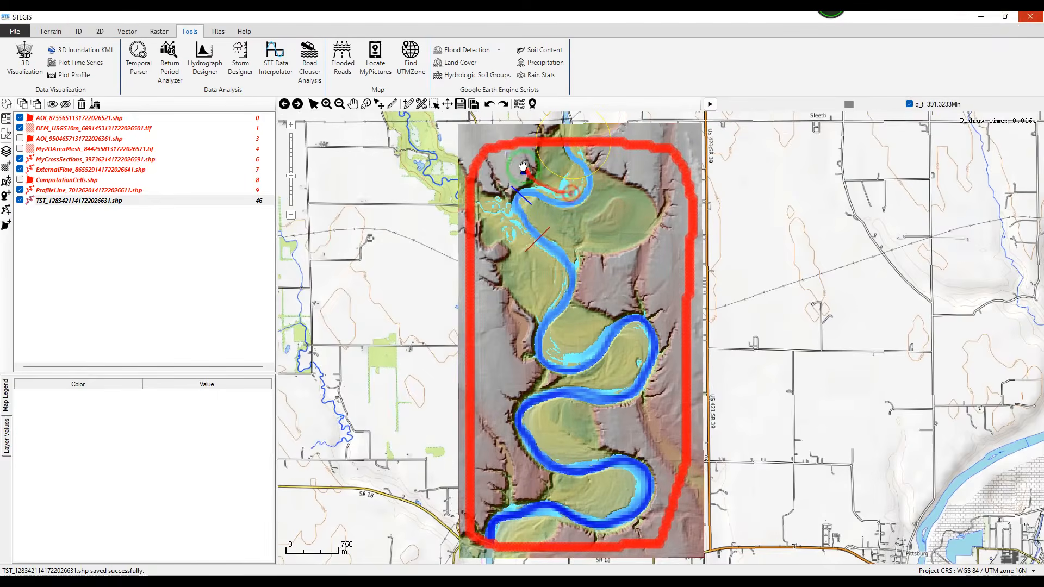
pyautogui.click(50, 31)
pyautogui.click(510, 60)
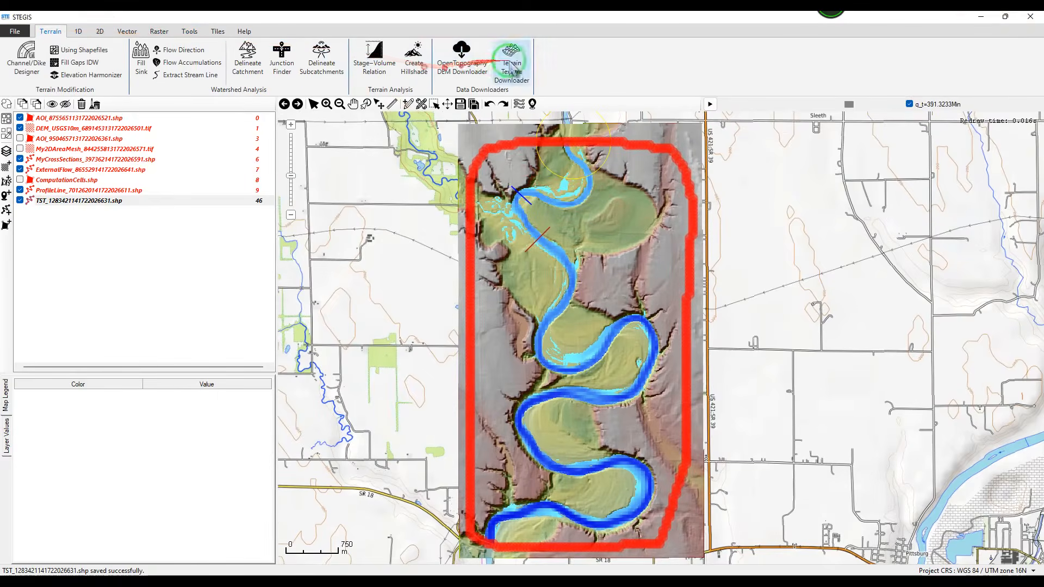
pyautogui.click(447, 226)
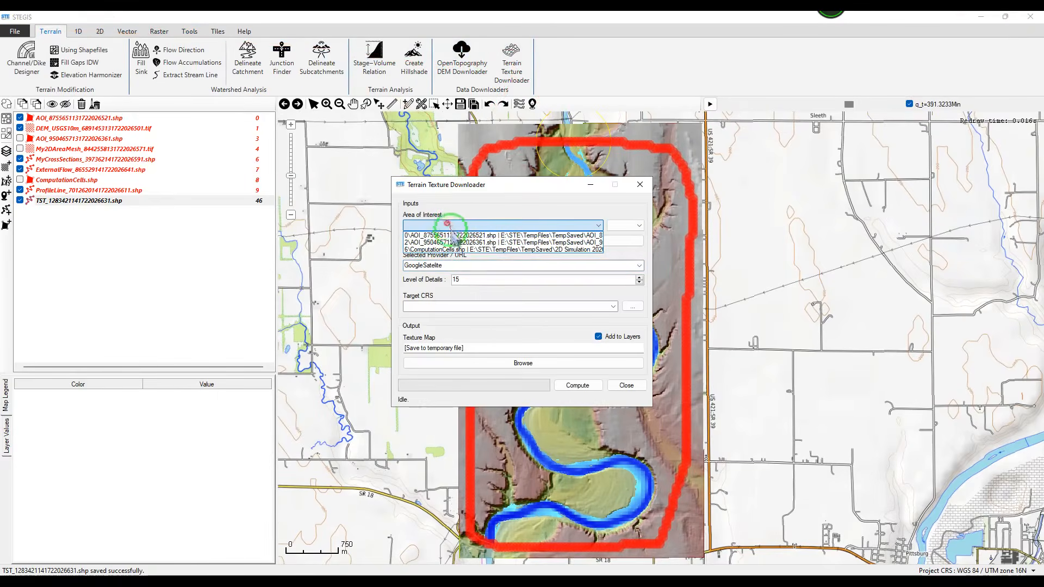
pyautogui.click(438, 236)
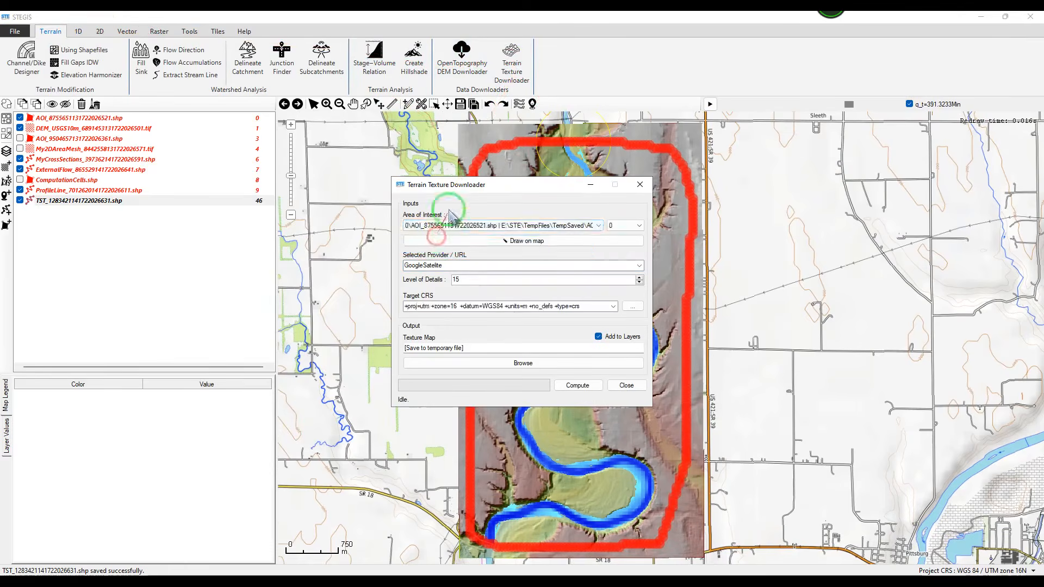
pyautogui.moveTo(527, 185); pyautogui.dragTo(244, 177)
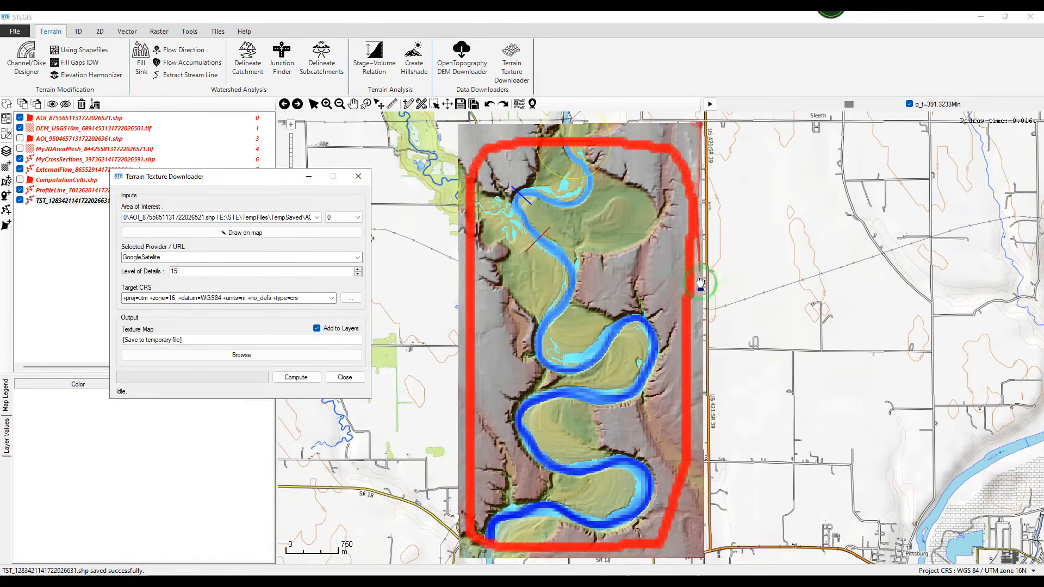
pyautogui.moveTo(164, 176)
pyautogui.mouseDown()
pyautogui.moveTo(142, 175)
pyautogui.moveTo(185, 180)
pyautogui.moveTo(153, 182)
pyautogui.mouseUp()
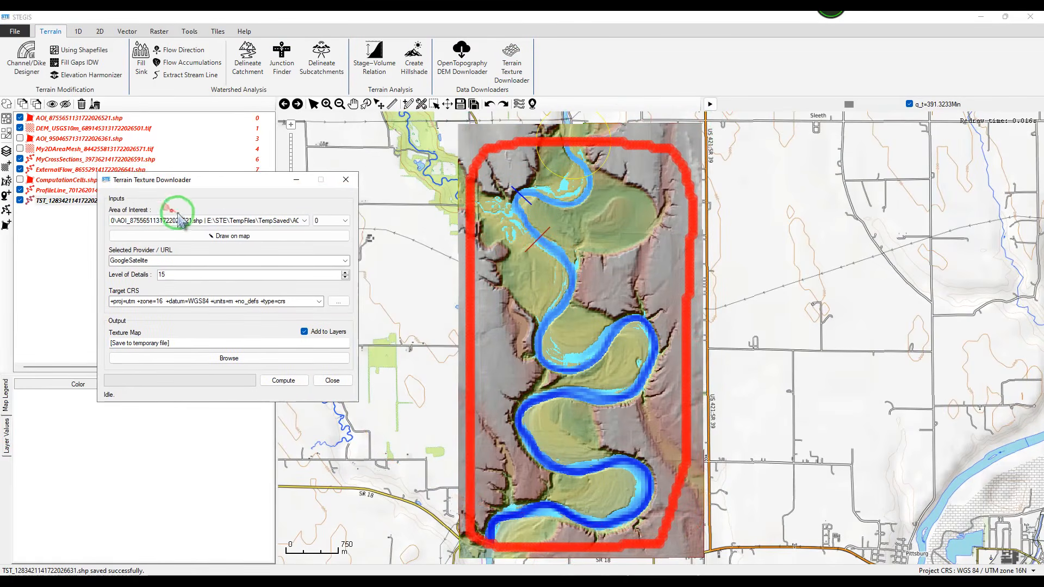
pyautogui.click(165, 275)
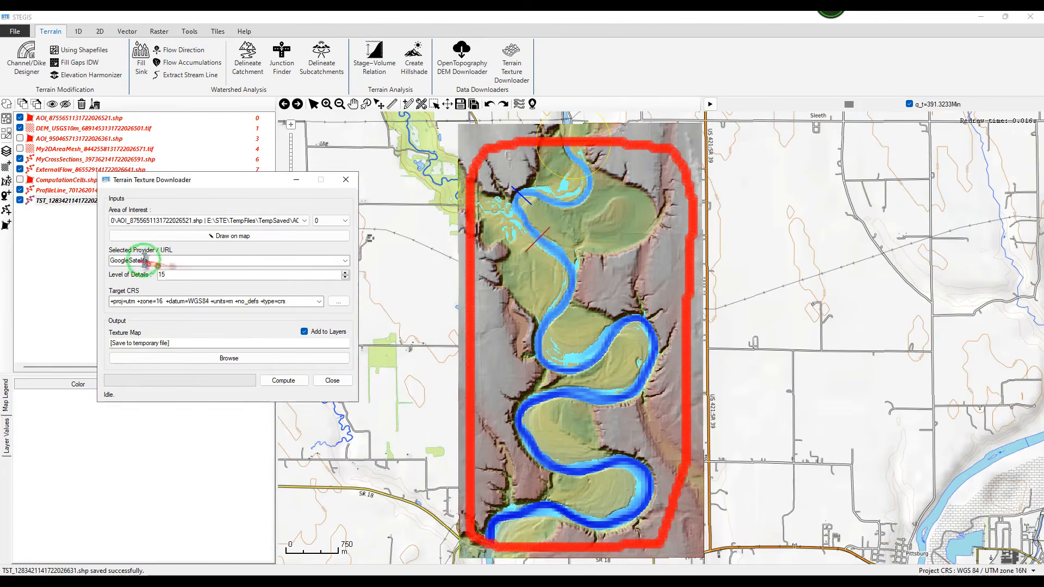
# - Download the GoogleSatellite texture at detail level 15 as MyTextureMap, add it to the layers, and close the downloader
pyautogui.click(283, 380)
pyautogui.click(567, 341)
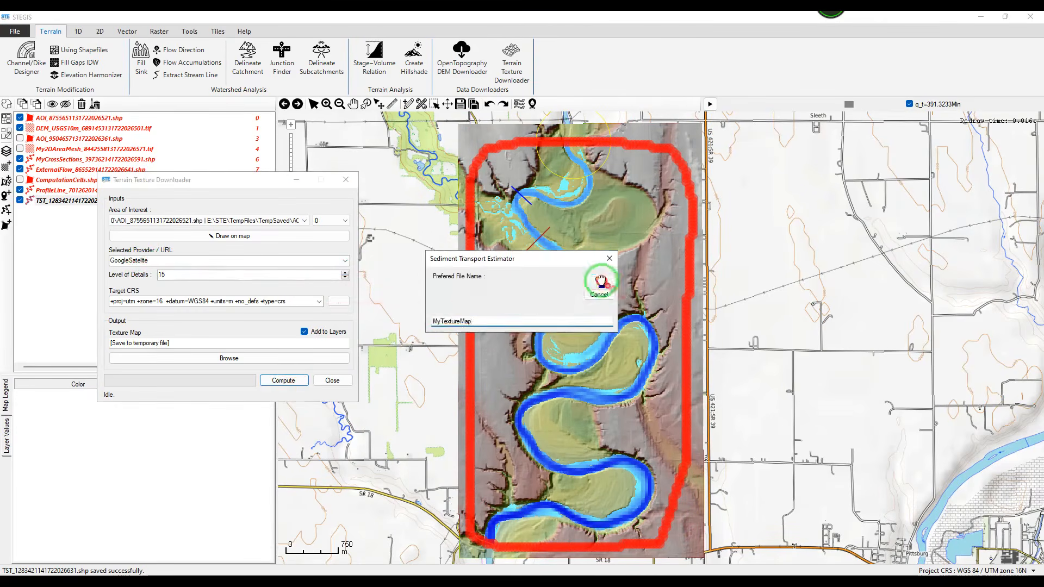
pyautogui.click(600, 281)
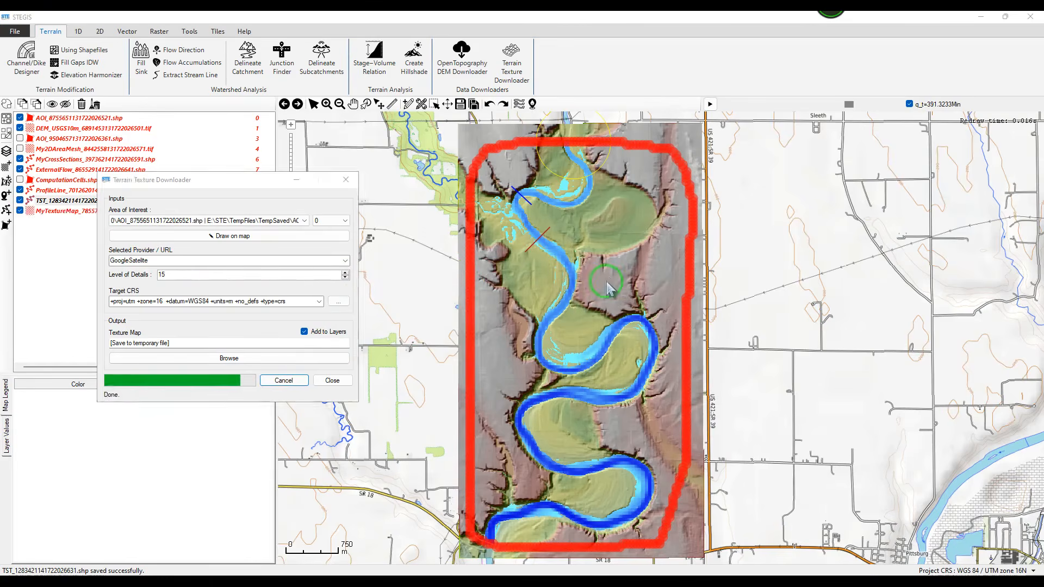
pyautogui.click(602, 342)
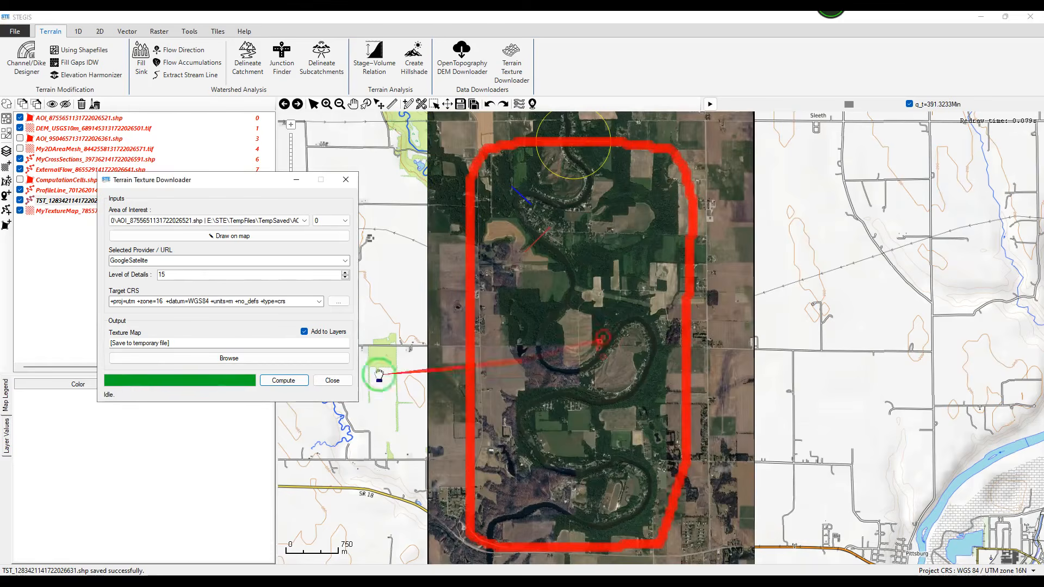
pyautogui.click(346, 383)
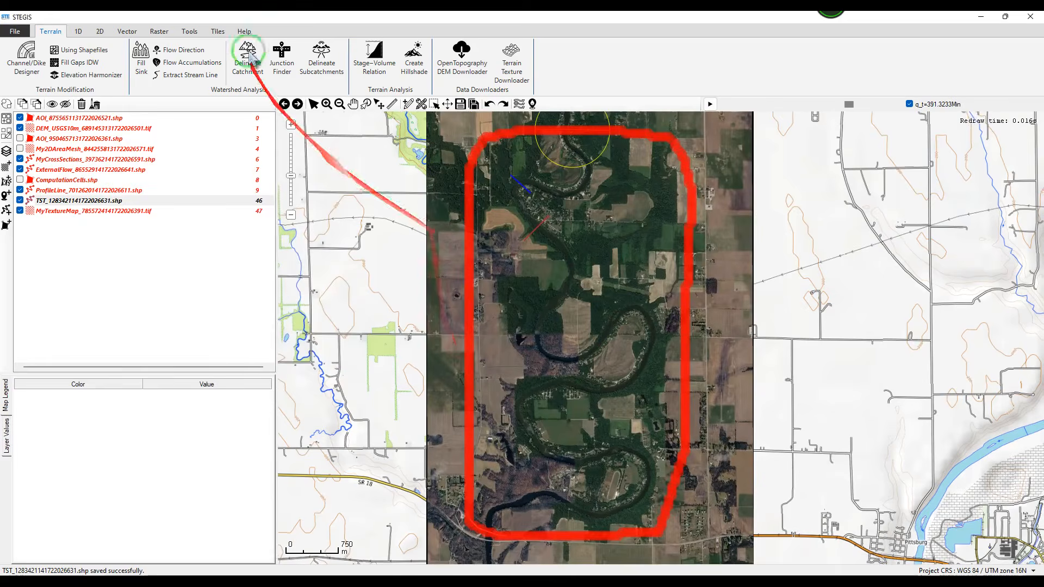
# - Start 3D Visualization with MyTextureMap as the DEM texture, and move the water surface to 165.6608 min
pyautogui.click(190, 31)
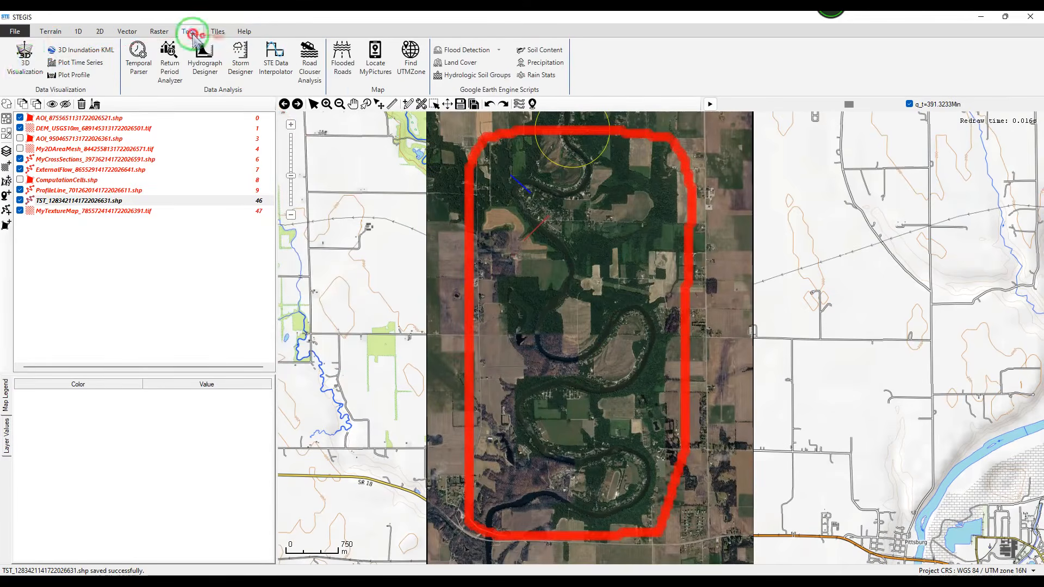
pyautogui.click(23, 81)
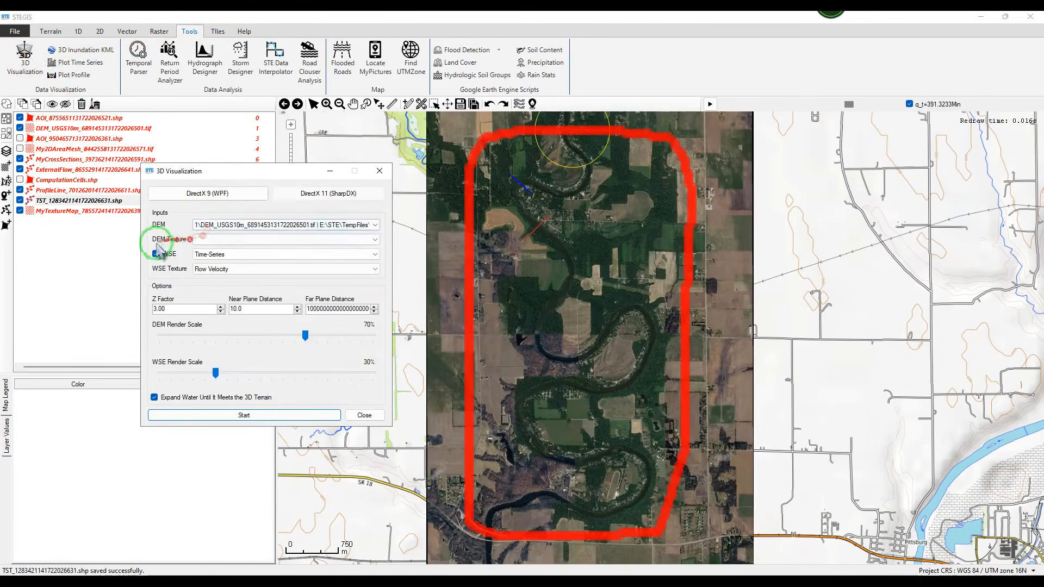
pyautogui.click(205, 240)
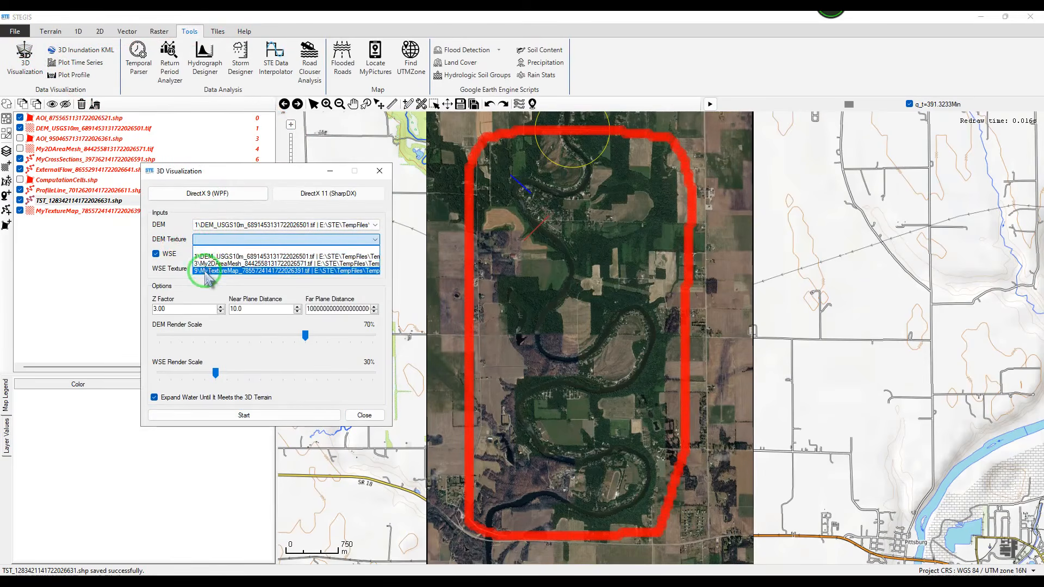
pyautogui.click(206, 271)
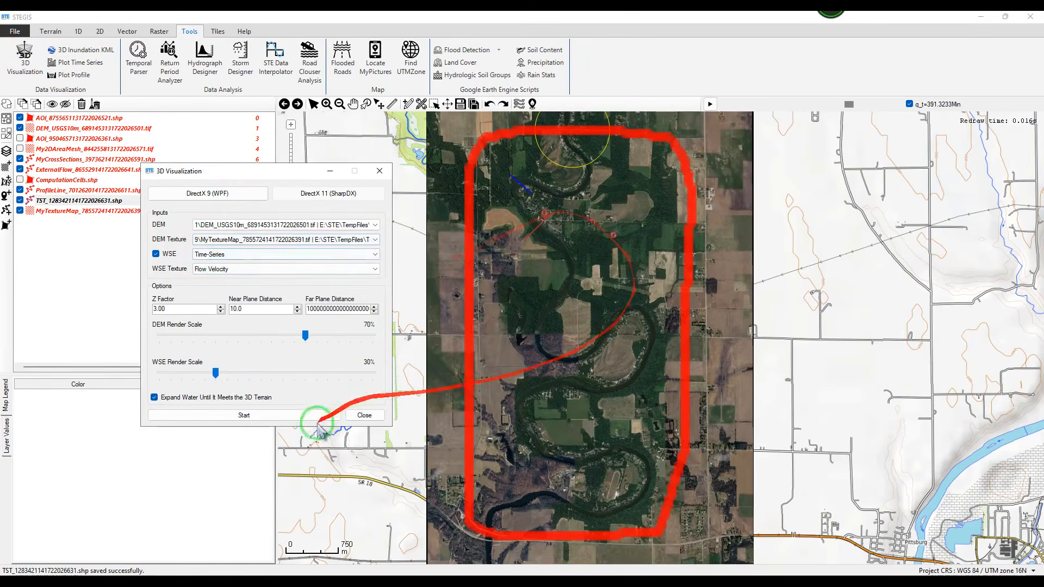
pyautogui.click(250, 415)
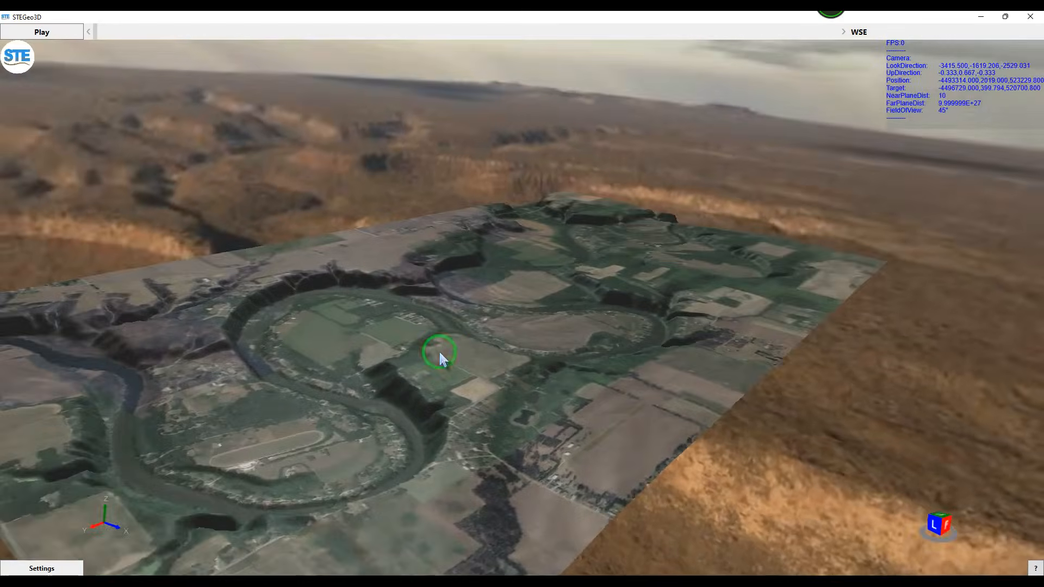
pyautogui.moveTo(438, 351); pyautogui.dragTo(267, 157)
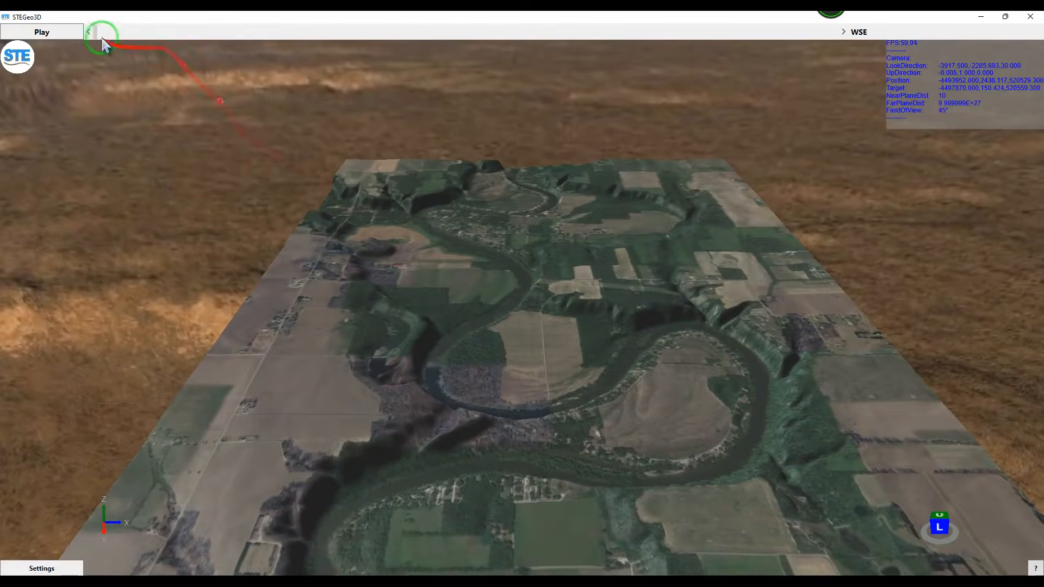
pyautogui.moveTo(108, 36); pyautogui.dragTo(194, 487)
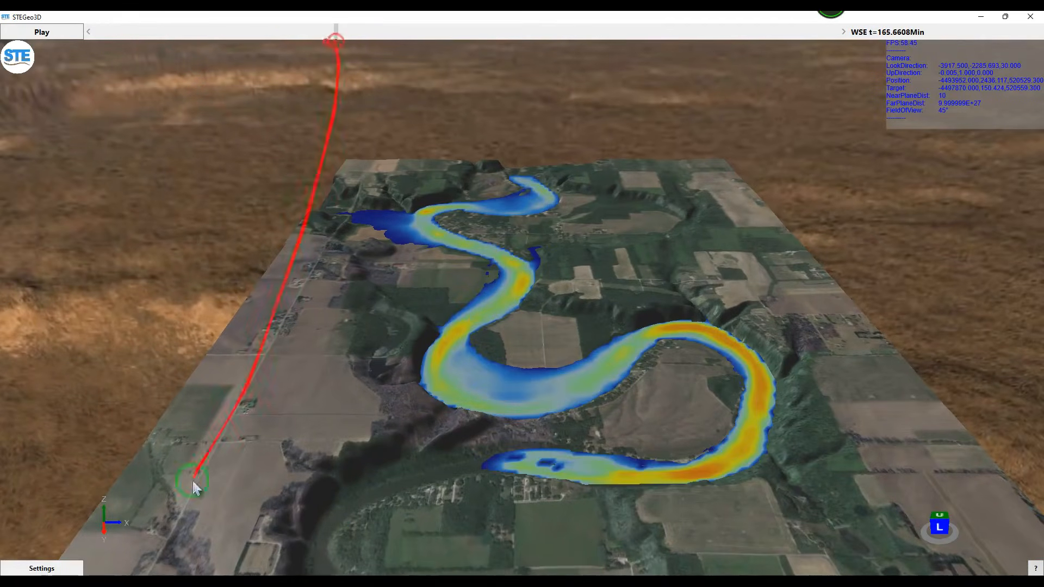
# - Set the 3D water material to a single blue color with 31% transparency and confirm the settings
pyautogui.click(59, 569)
pyautogui.moveTo(462, 183); pyautogui.dragTo(168, 144)
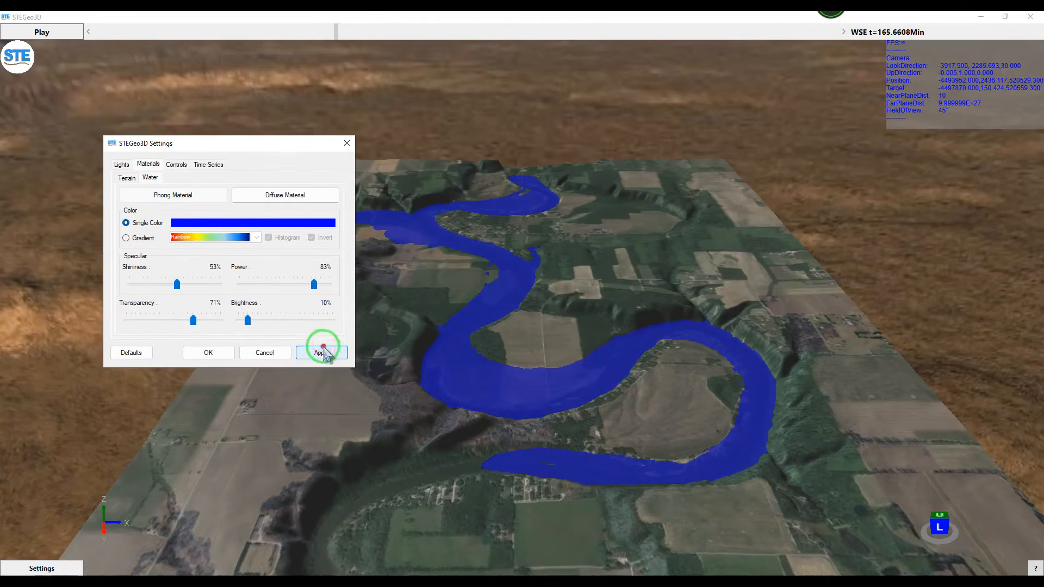
pyautogui.moveTo(174, 325); pyautogui.dragTo(166, 321)
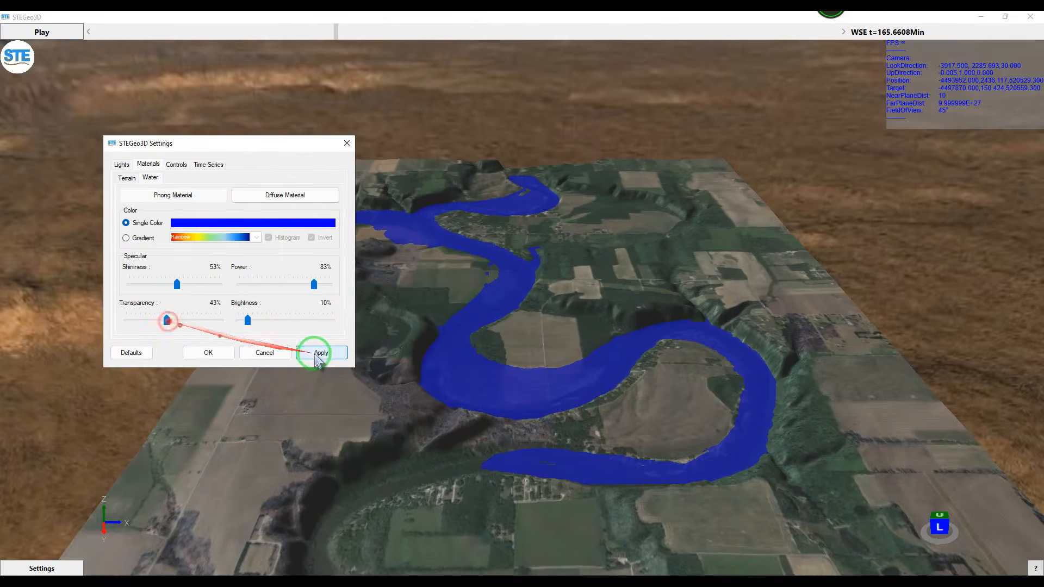
pyautogui.click(320, 353)
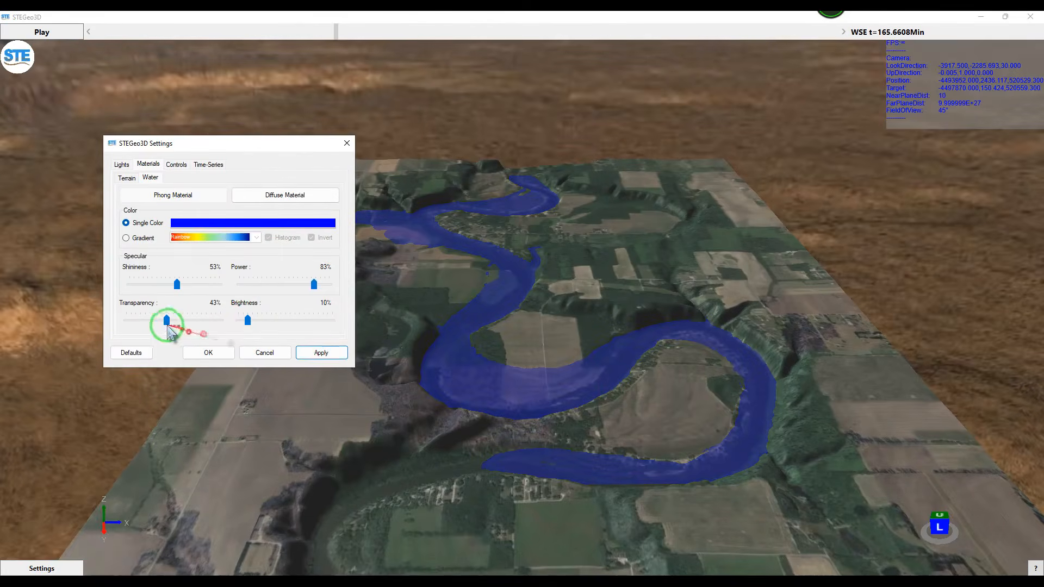
pyautogui.moveTo(156, 322); pyautogui.dragTo(154, 321)
pyautogui.click(335, 355)
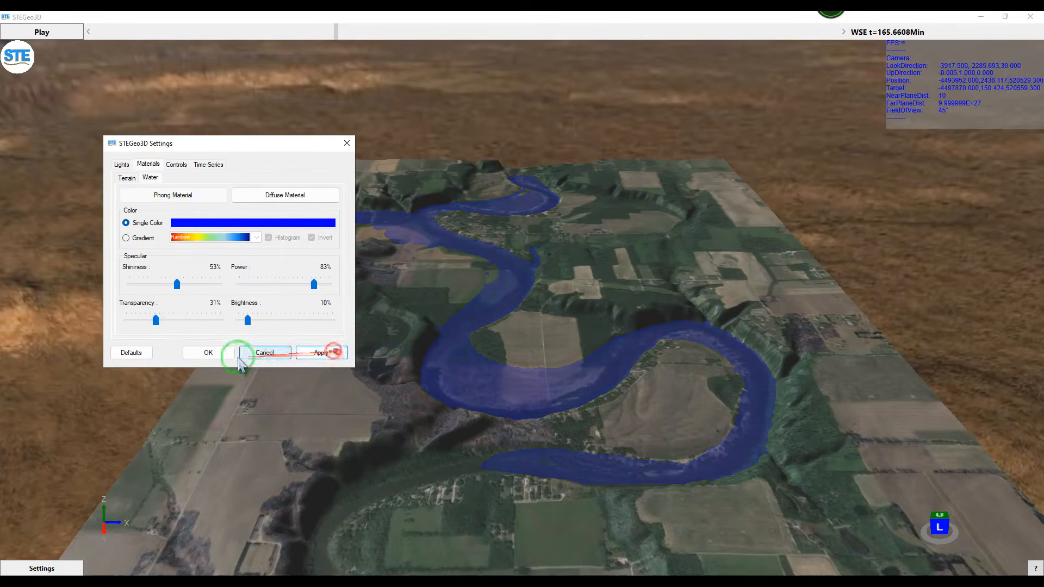
pyautogui.click(207, 354)
# - Play the water surface time series over the satellite-textured terrain and view the whole reach at an angle
pyautogui.moveTo(362, 360); pyautogui.dragTo(406, 362)
pyautogui.scroll(2, 387, 378)
pyautogui.scroll(-5, 412, 371)
pyautogui.scroll(2, 406, 361)
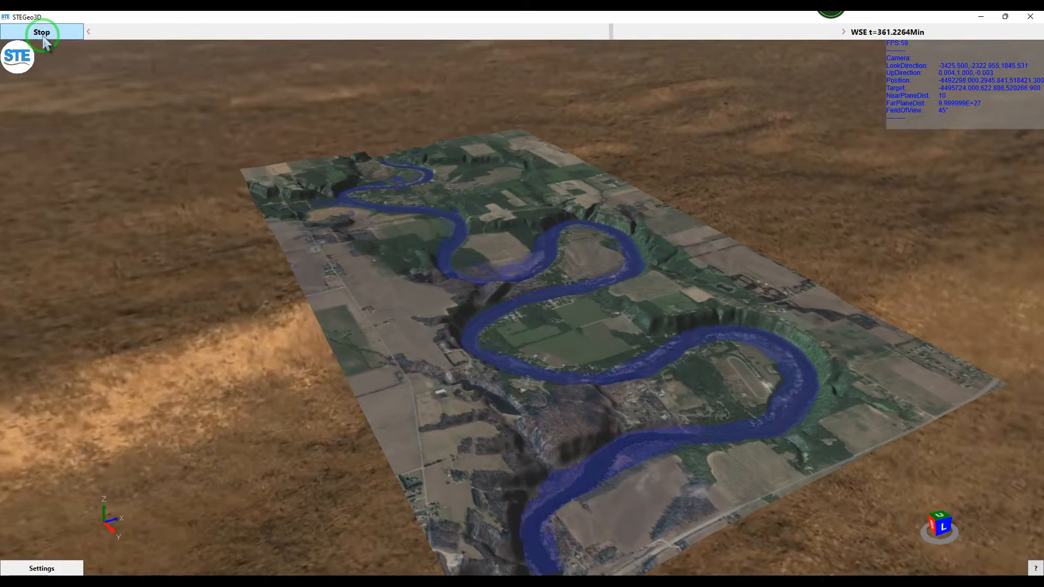
pyautogui.click(42, 33)
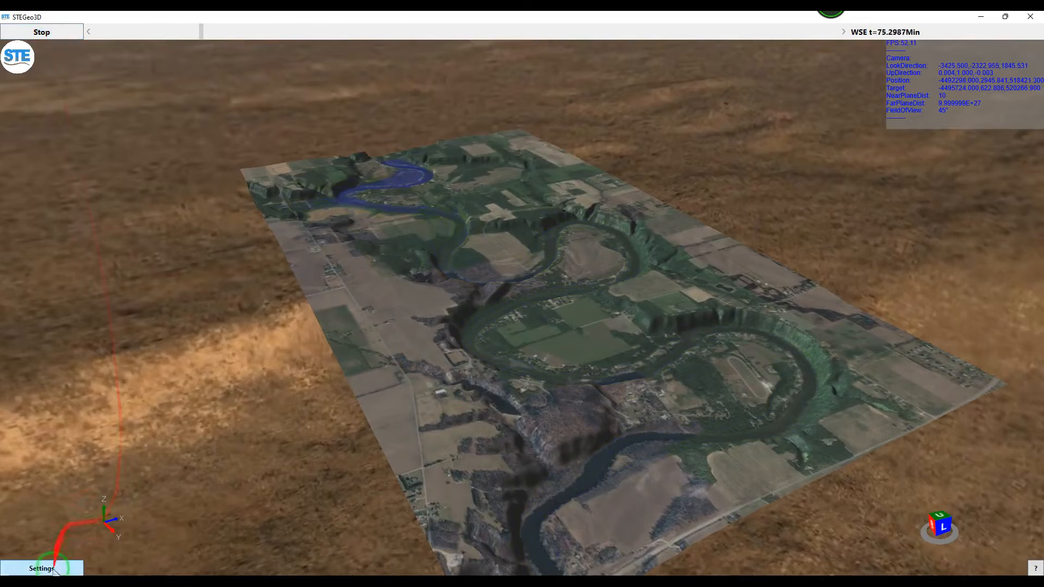
# - Switch the textured 3D terrain to a diffuse material and confirm the settings
pyautogui.click(41, 568)
pyautogui.click(420, 218)
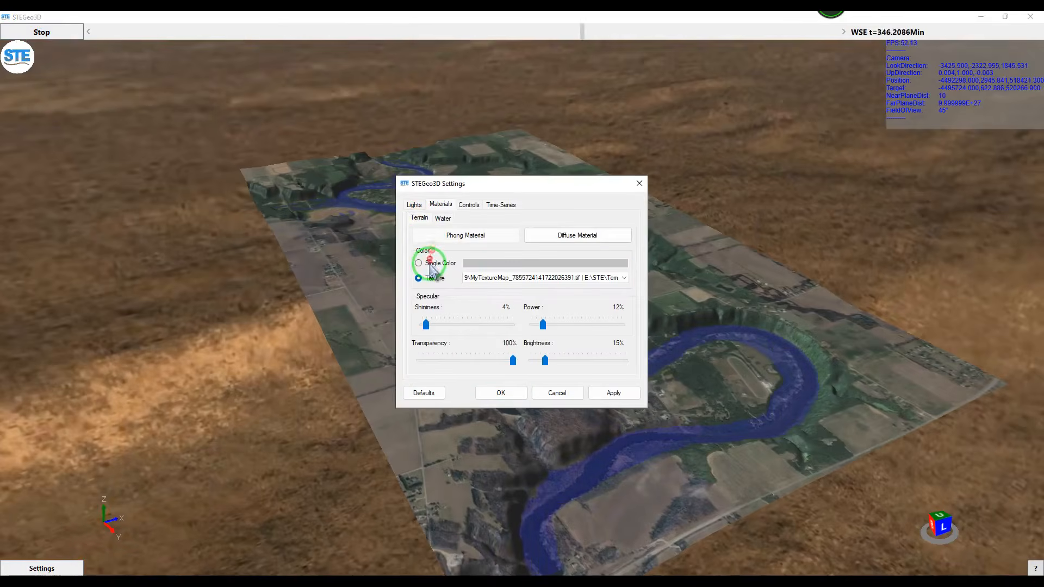
pyautogui.click(577, 235)
pyautogui.click(612, 393)
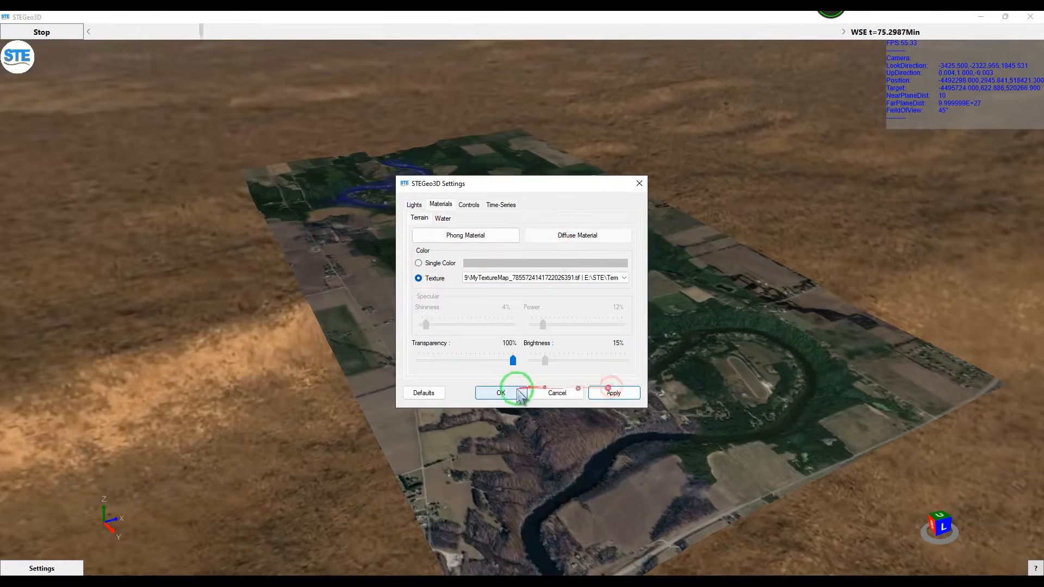
pyautogui.click(500, 393)
# - View the diffuse terrain from a new angle, stop the animation, and move the water surface to 255.9244 min
pyautogui.moveTo(473, 361)
pyautogui.mouseDown()
pyautogui.moveTo(480, 373)
pyautogui.moveTo(497, 344)
pyautogui.moveTo(482, 331)
pyautogui.moveTo(497, 362)
pyautogui.moveTo(446, 349)
pyautogui.moveTo(489, 361)
pyautogui.mouseUp()
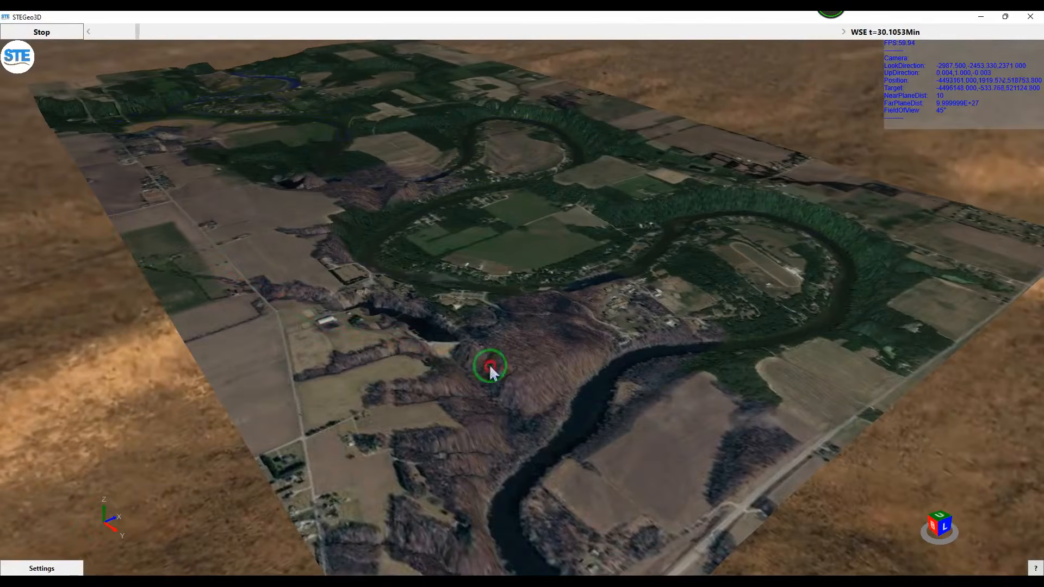
pyautogui.moveTo(65, 54); pyautogui.dragTo(137, 177)
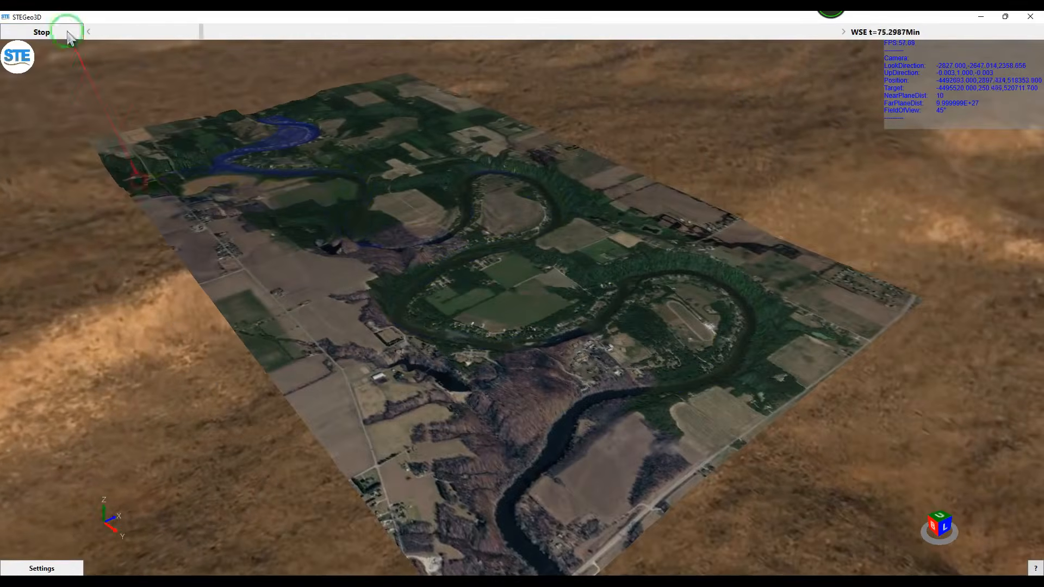
pyautogui.click(65, 28)
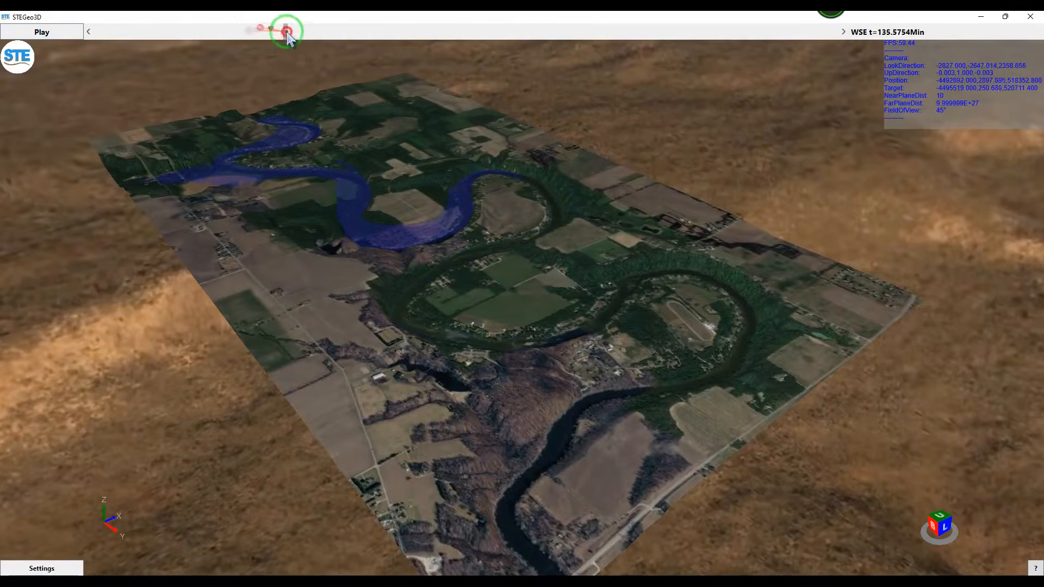
pyautogui.moveTo(578, 42); pyautogui.dragTo(342, 40)
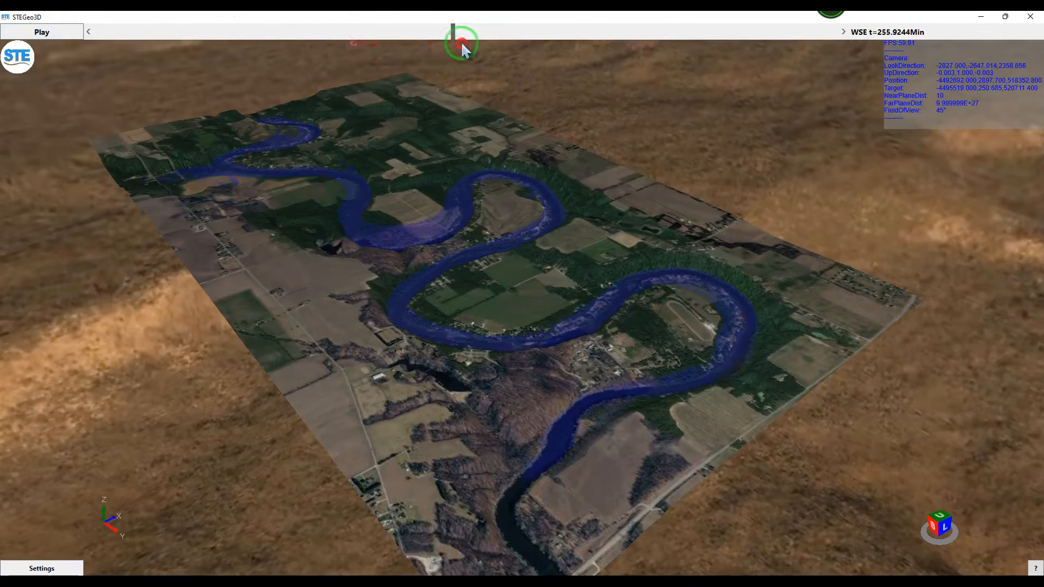
# - Close the 3D view and play the q time series on the 2D map with its layer brought to the front
pyautogui.click(1031, 16)
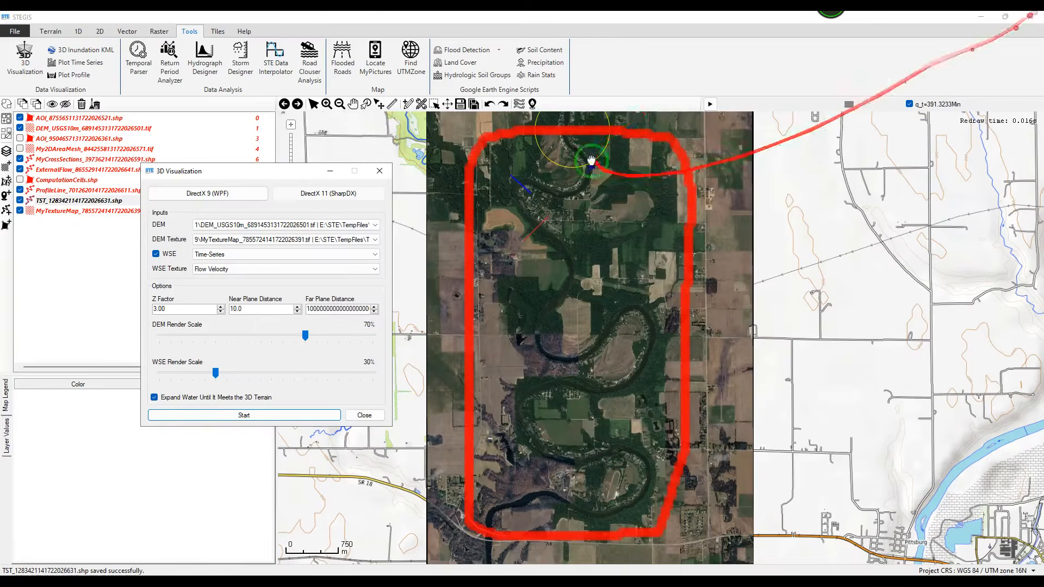
pyautogui.click(710, 104)
pyautogui.rightClick(935, 104)
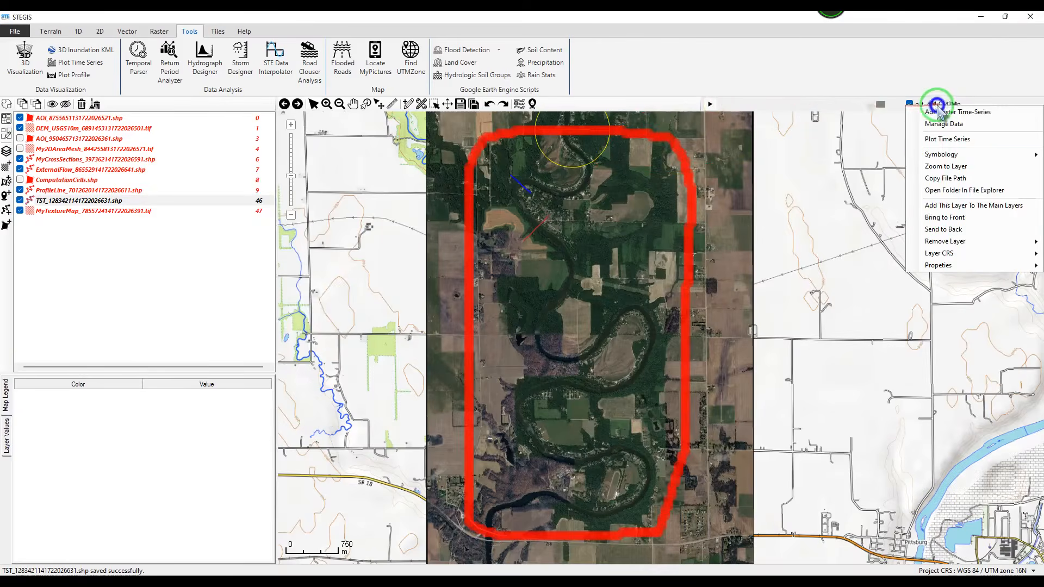
pyautogui.click(934, 215)
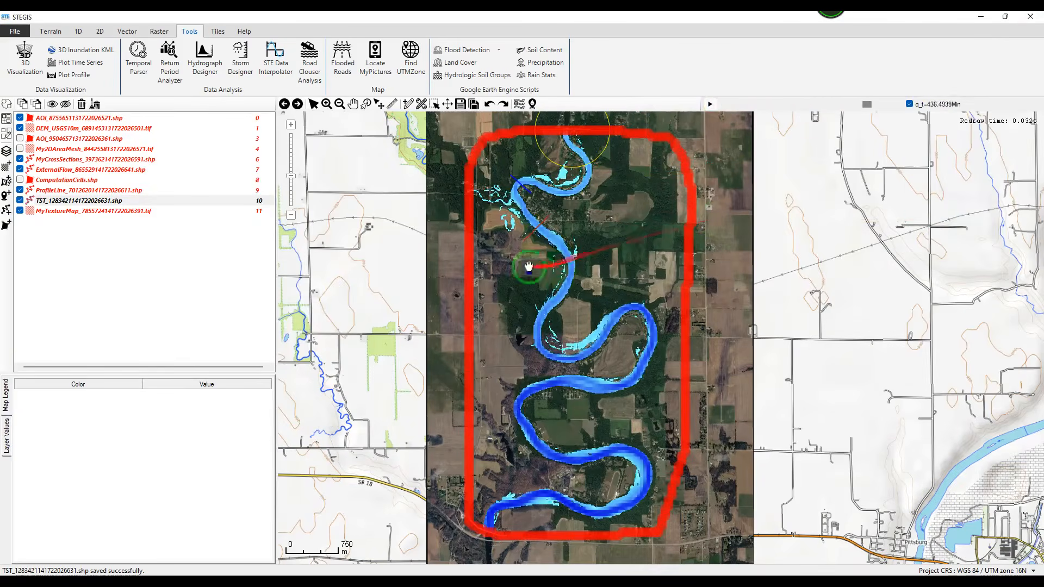
pyautogui.scroll(1, 554, 250)
pyautogui.scroll(-1, 553, 250)
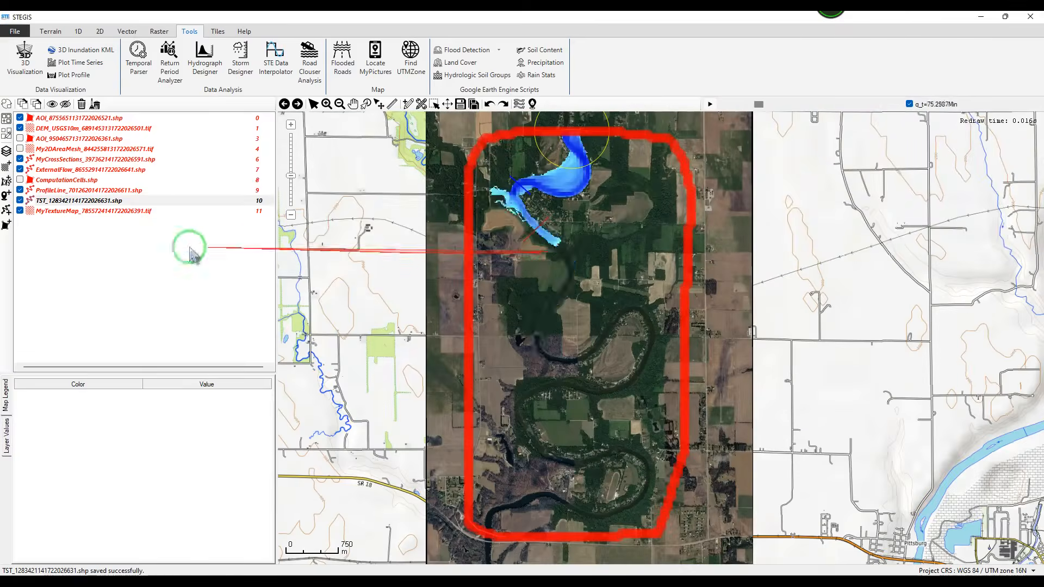
# - Hide the texture map, TST, profile line, external flow, cross-section, DEM and first AOI layers, leaving the time series over the base map
pyautogui.click(20, 211)
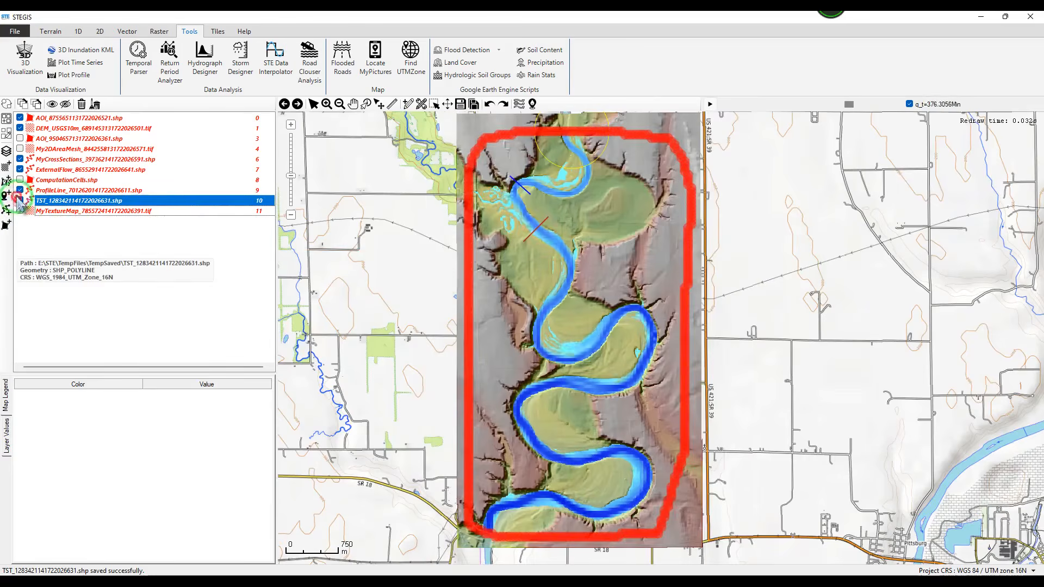
pyautogui.click(20, 201)
pyautogui.click(20, 190)
pyautogui.click(20, 169)
pyautogui.click(20, 158)
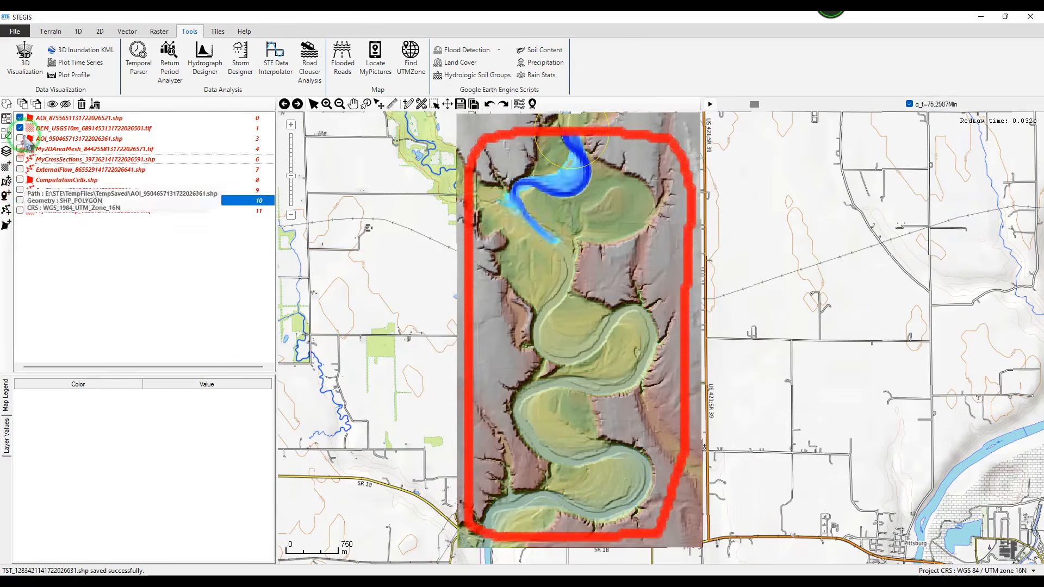
pyautogui.click(20, 128)
pyautogui.click(20, 117)
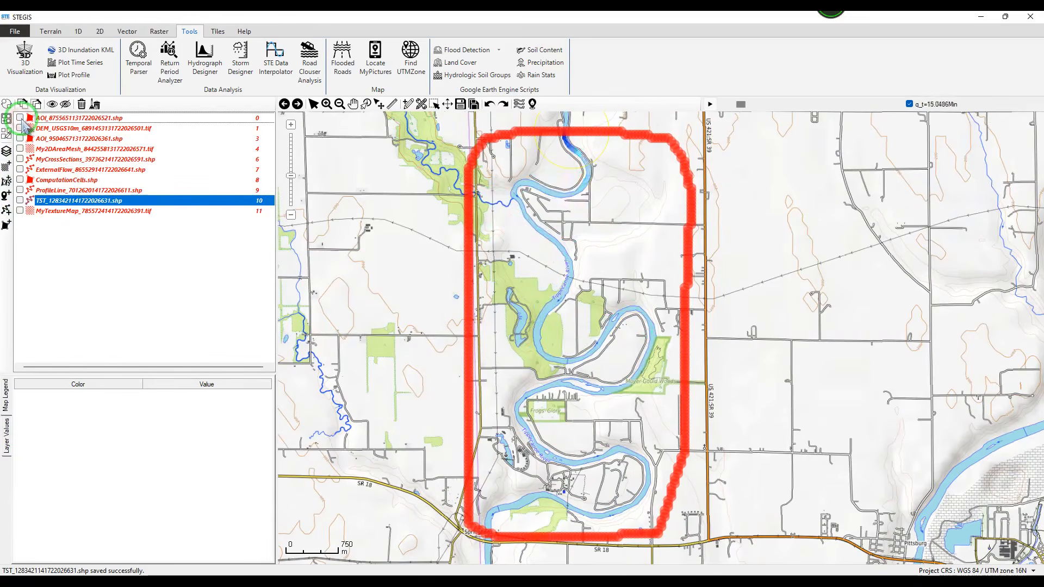